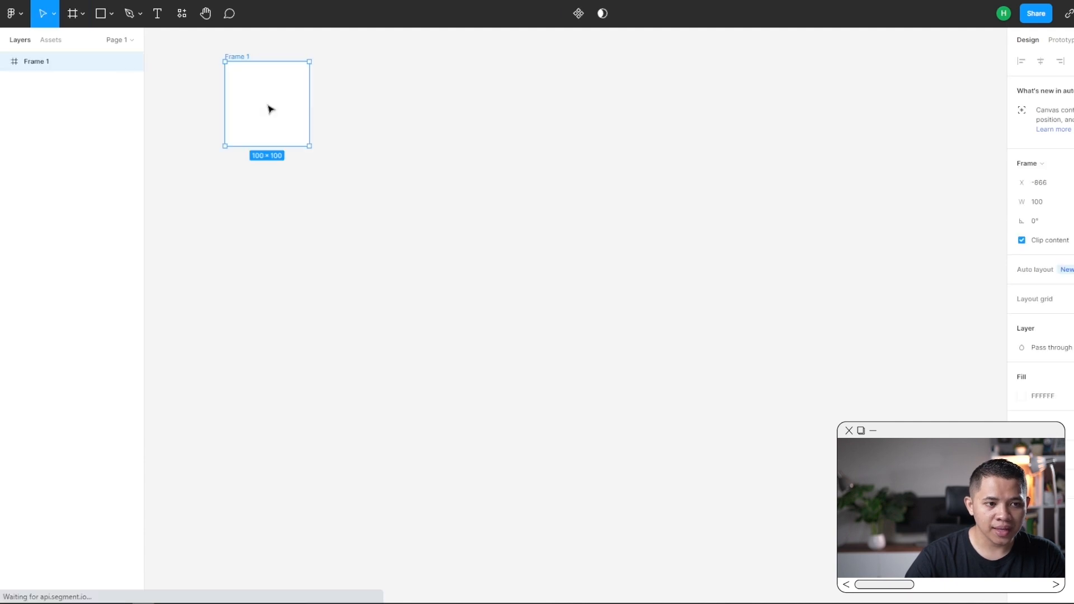
Enlarge Frame 1 to a tall portrait format of about 285 × 523.
left_click_drag(310, 146, 465, 502)
left_click(559, 403)
left_click(284, 142)
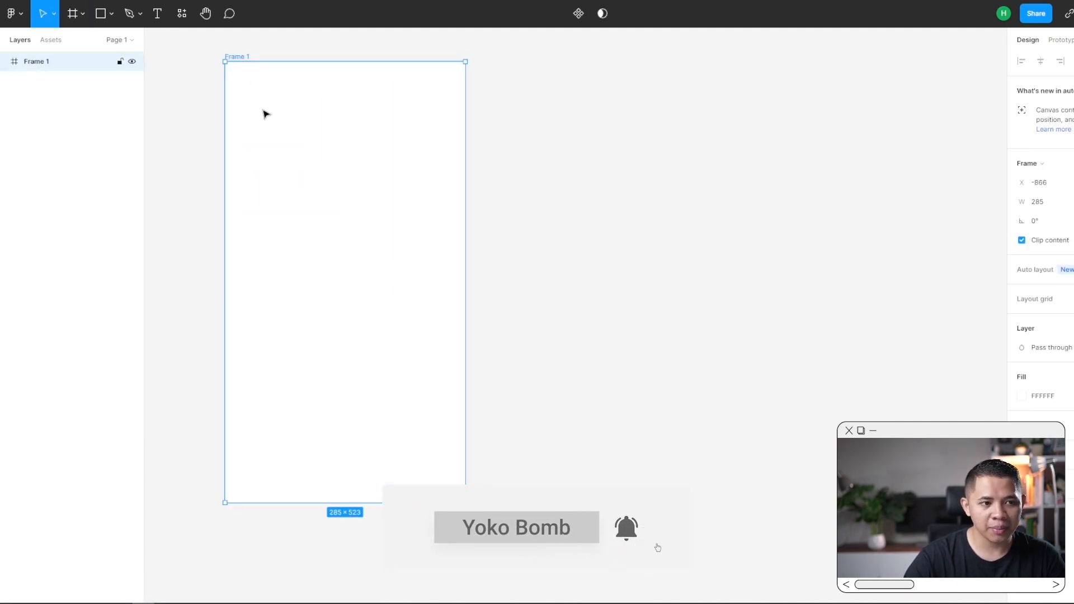
left_click_drag(264, 108, 270, 177)
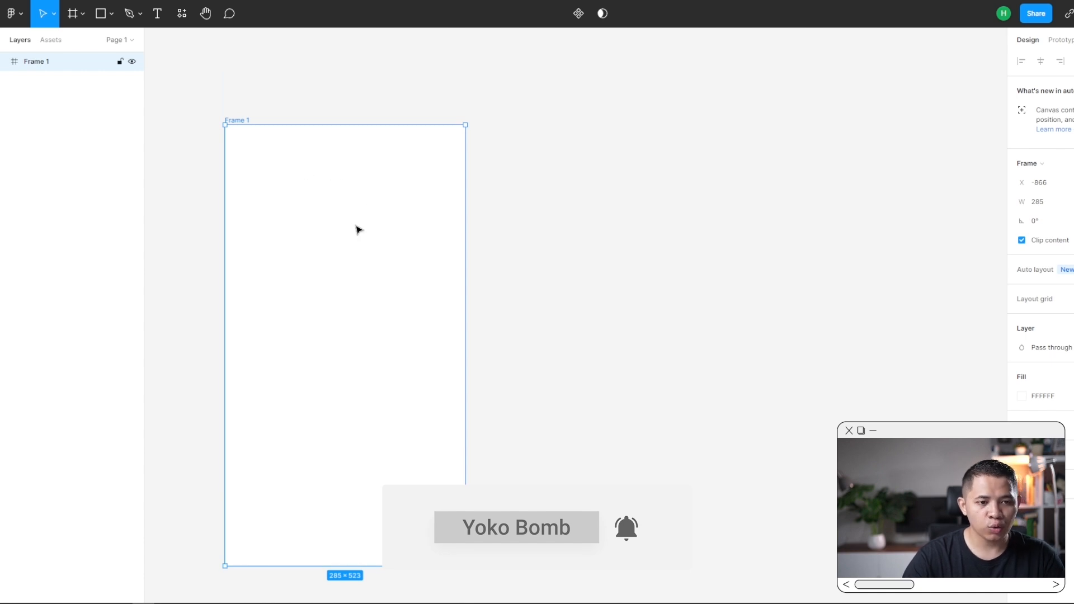
Paste two copies of Frame 1 so that three identical frames stand in a row.
key("ctrl+v")
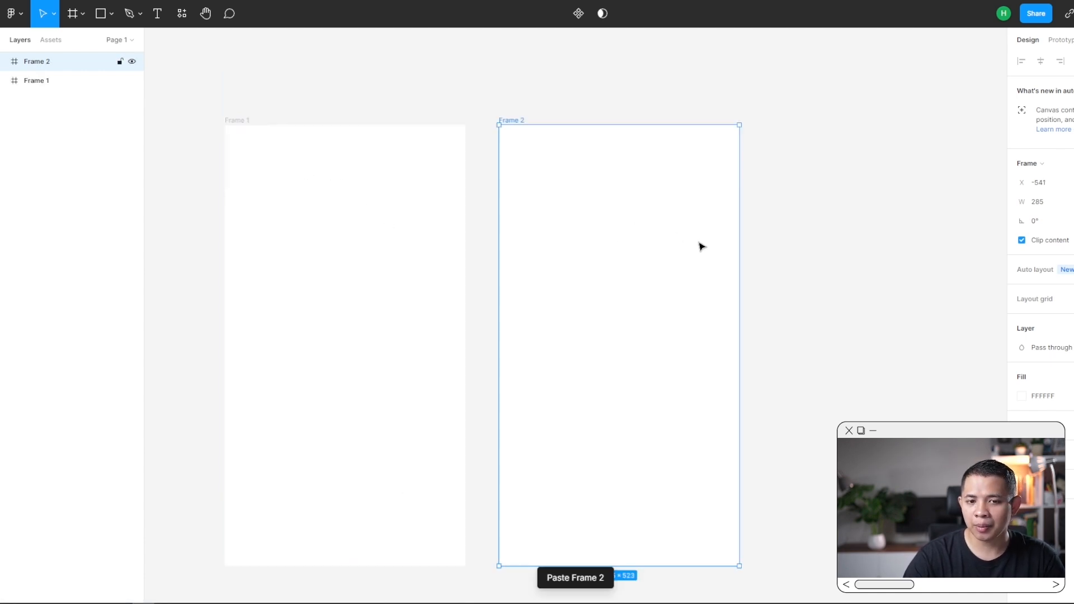
left_click_drag(895, 221, 845, 211)
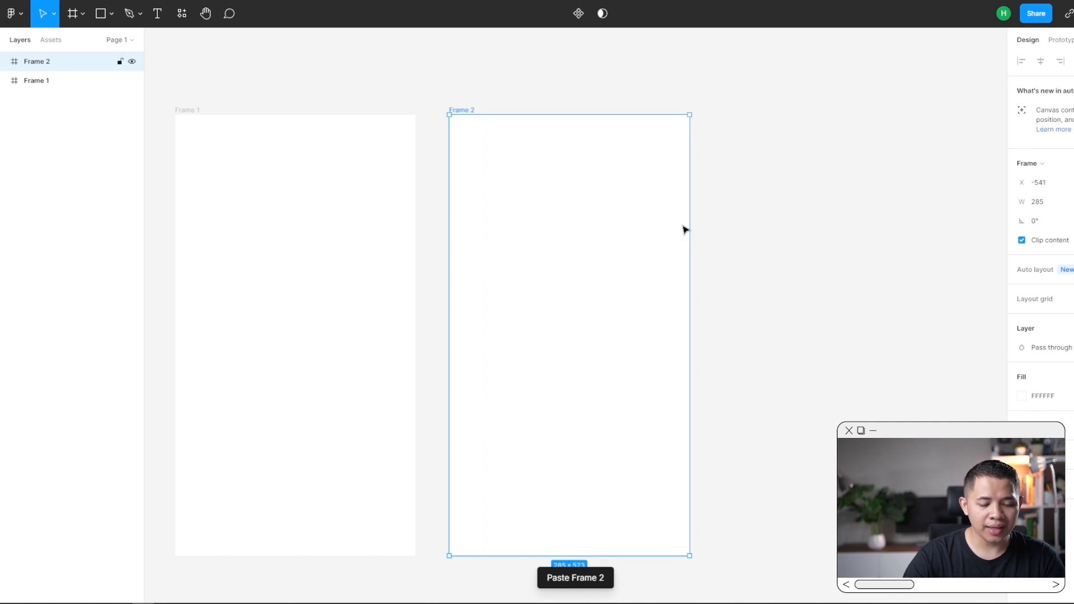
key("ctrl+v")
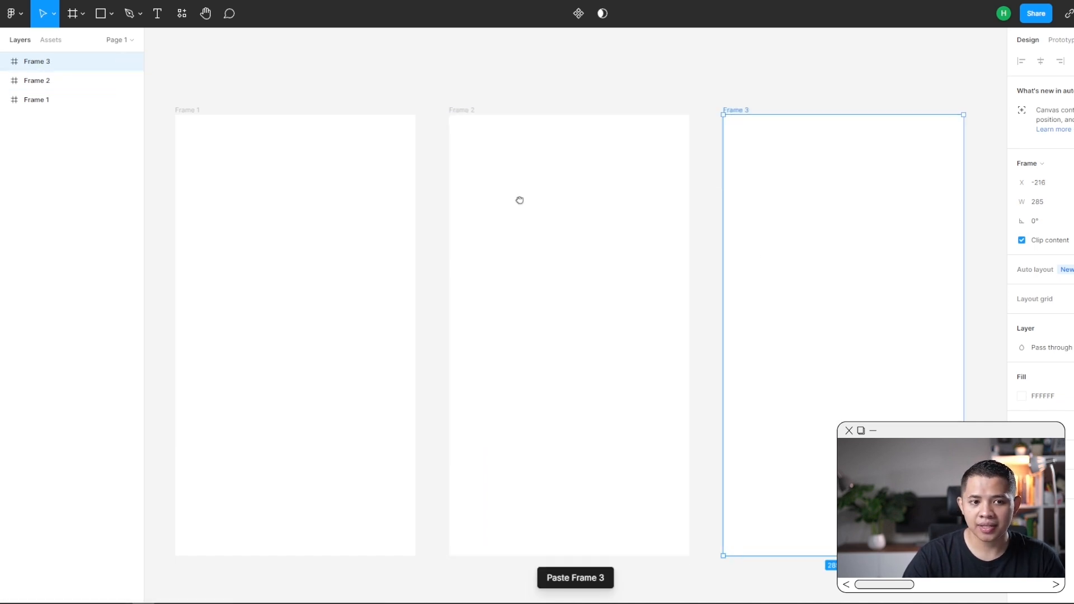
left_click_drag(511, 198, 571, 204)
left_click(359, 177)
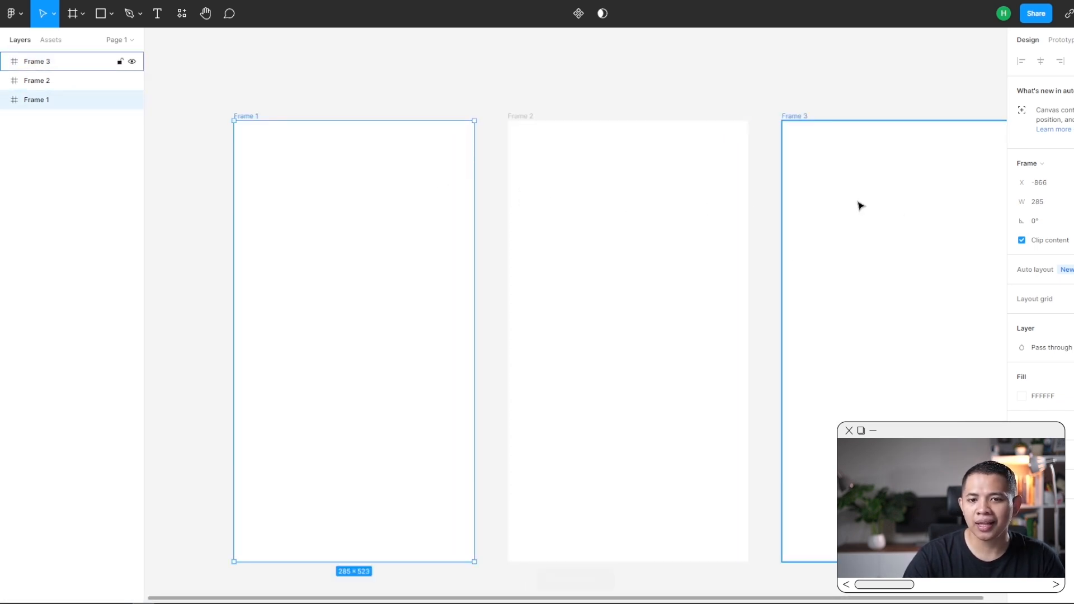
scroll(899, 235, "right", 3)
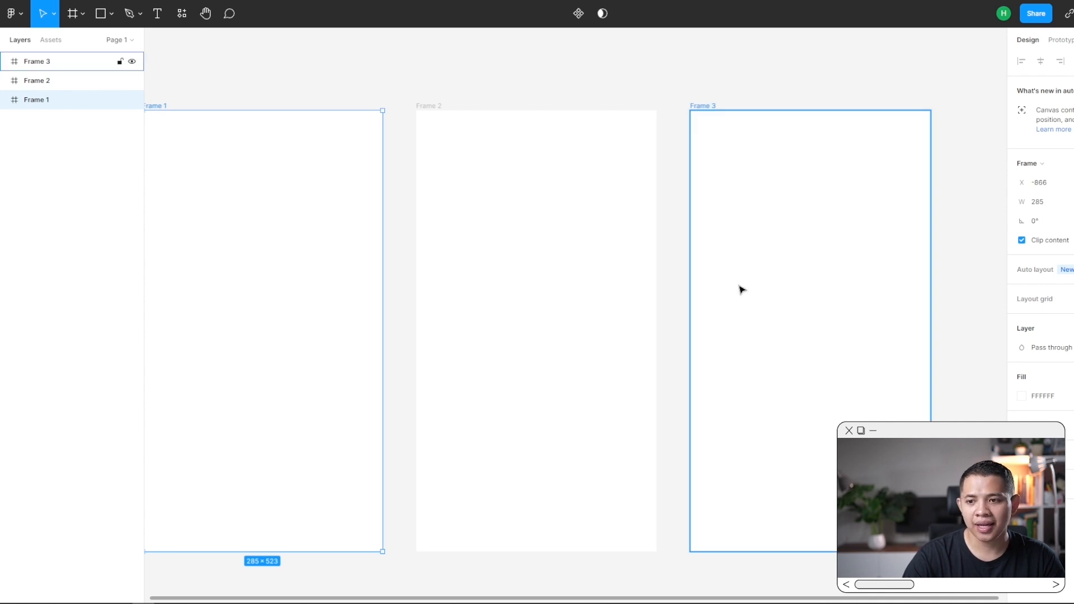
scroll(750, 261, "left", 2)
scroll(753, 265, "down", 2)
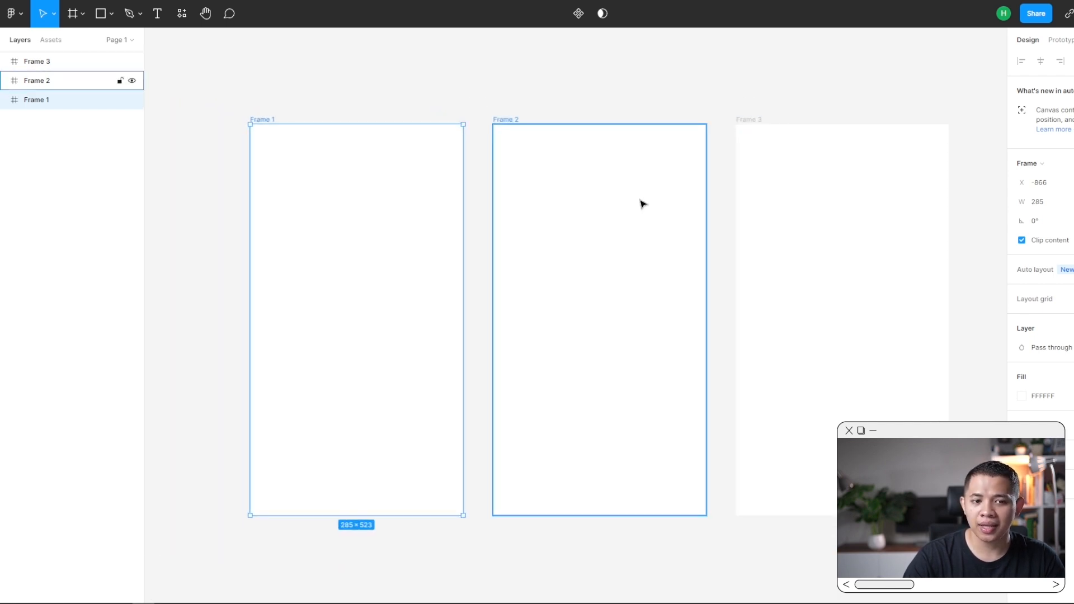
Delete the two duplicate frames, Frame 2 and Frame 3.
left_click(615, 197)
left_click(790, 223, "shift")
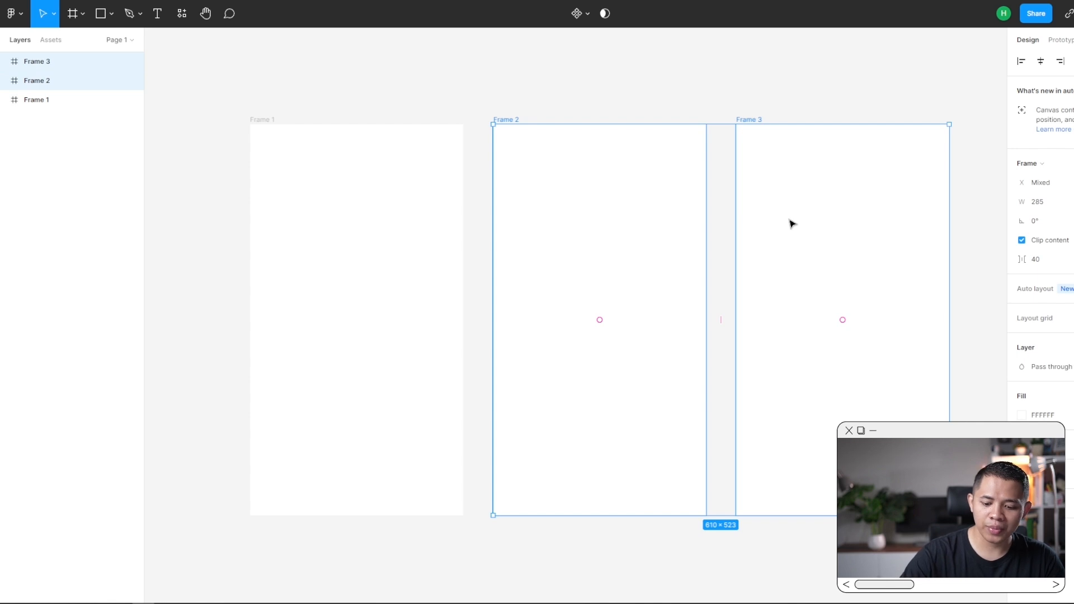
key("Delete")
Draw a wide rectangle about 275 × 123 across the upper part of Frame 1.
scroll(338, 180, "left", 2)
scroll(338, 180, "up", 5)
scroll(426, 199, "left", 2)
left_click(371, 113)
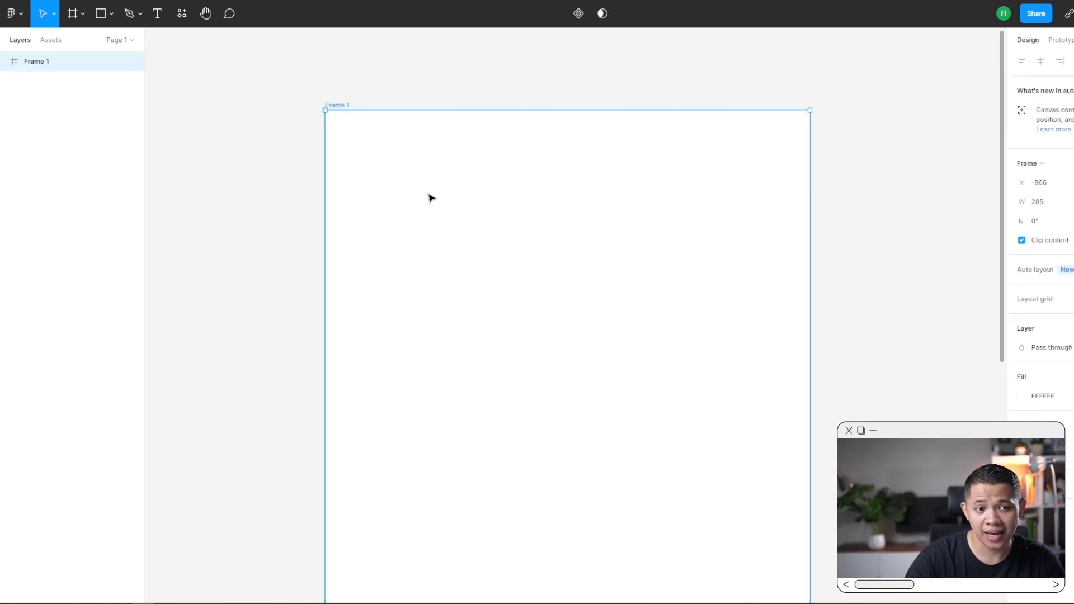
left_click(112, 13)
left_click(111, 43)
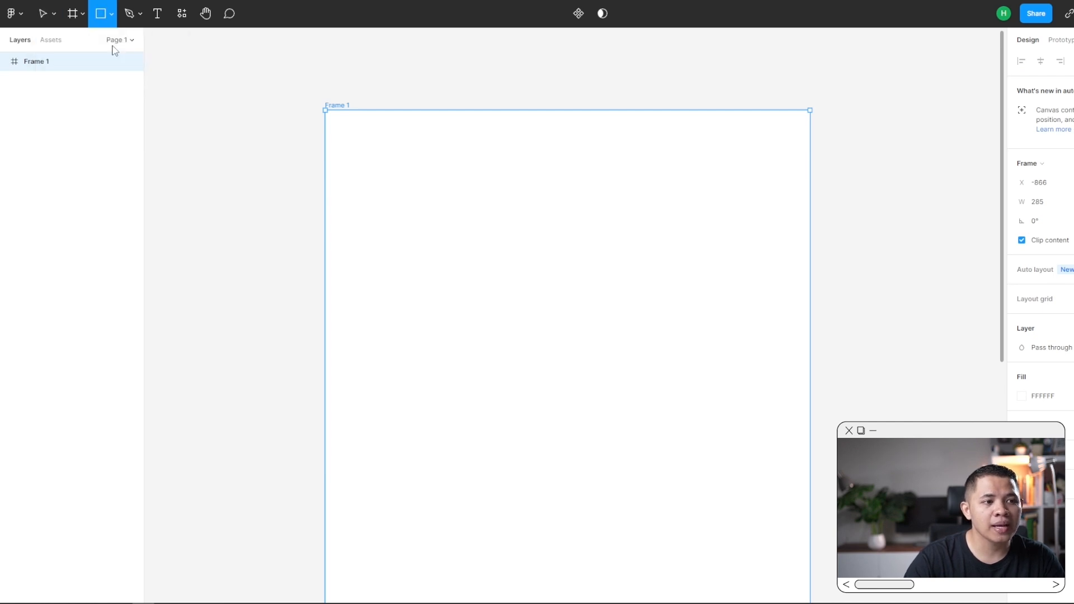
left_click_drag(331, 114, 799, 324)
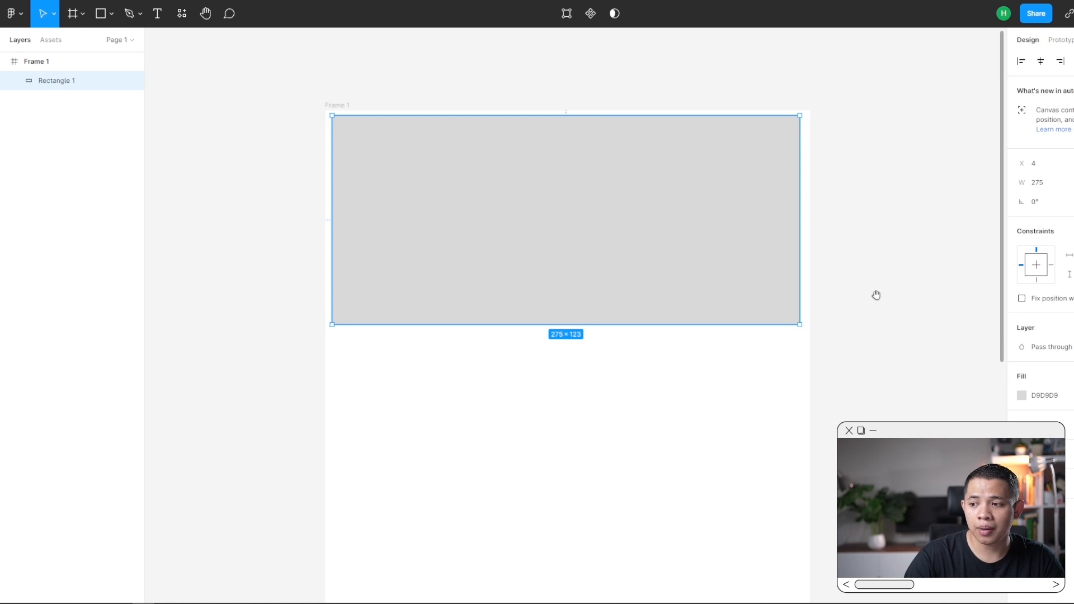
scroll(798, 239, "down", 1)
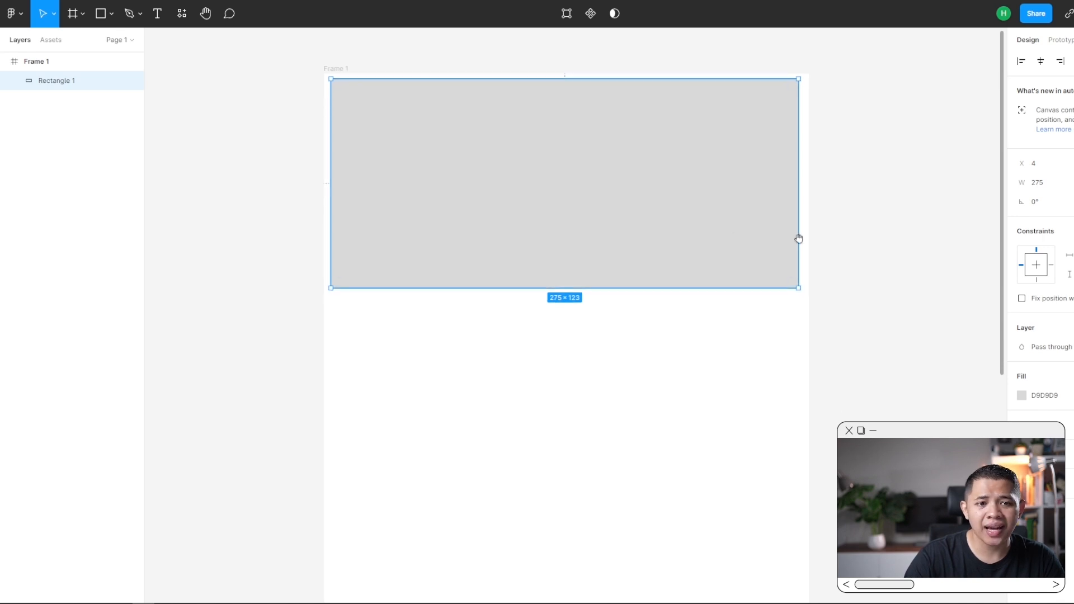
Draw a smaller rectangle about 85 × 103 inside Frame 1, below the wide rectangle near the frame's left edge.
key("r")
left_click(111, 14)
left_click(110, 44)
left_click_drag(342, 312, 484, 483)
Duplicate the small rectangle twice and place the copies beside it to form a row of three columns.
key("ctrl+v")
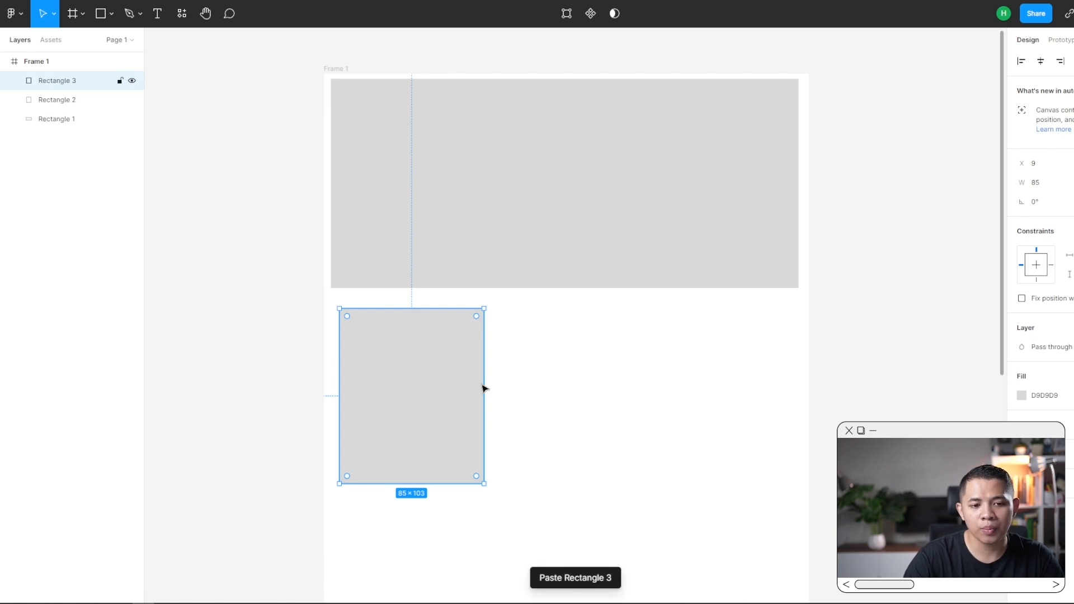
left_click_drag(395, 398, 557, 397)
key("ctrl+v")
left_click_drag(626, 391, 781, 388)
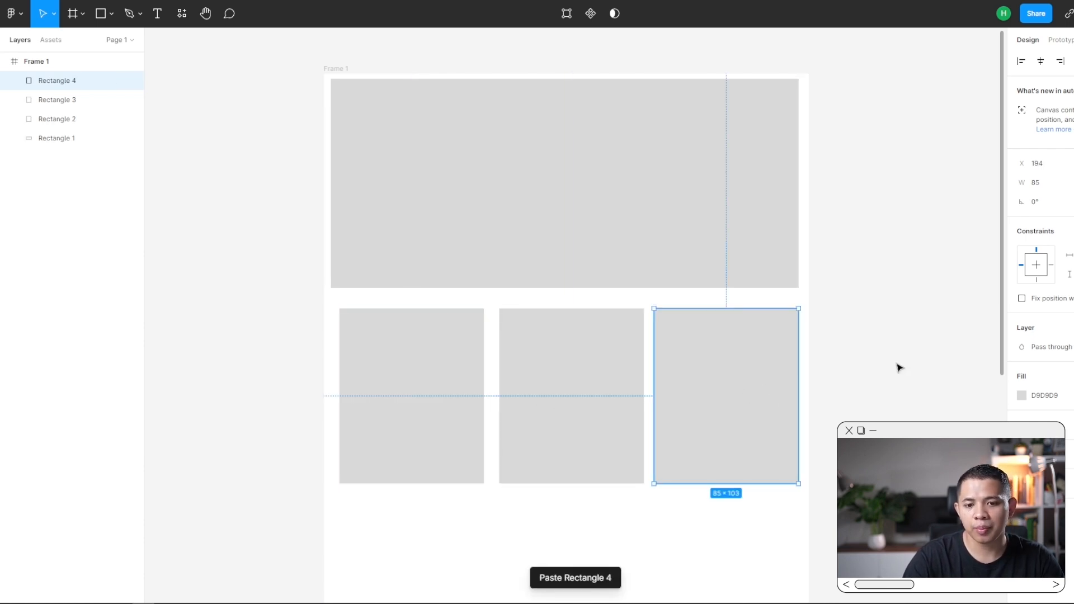
left_click(900, 367)
scroll(900, 367, "down", 3)
left_click_drag(918, 337, 824, 343)
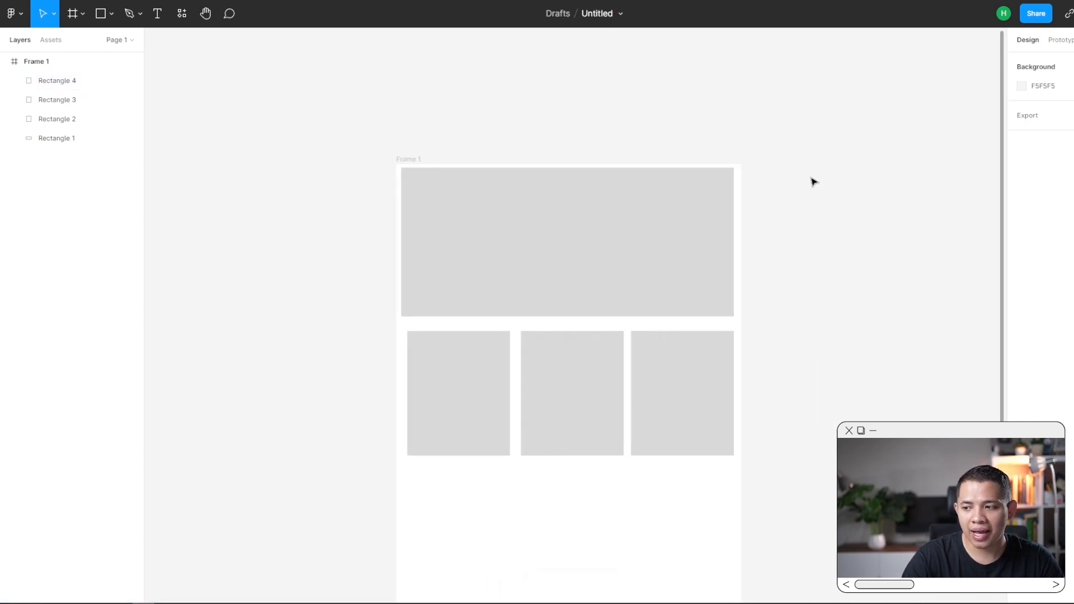
left_click_drag(834, 217, 749, 158)
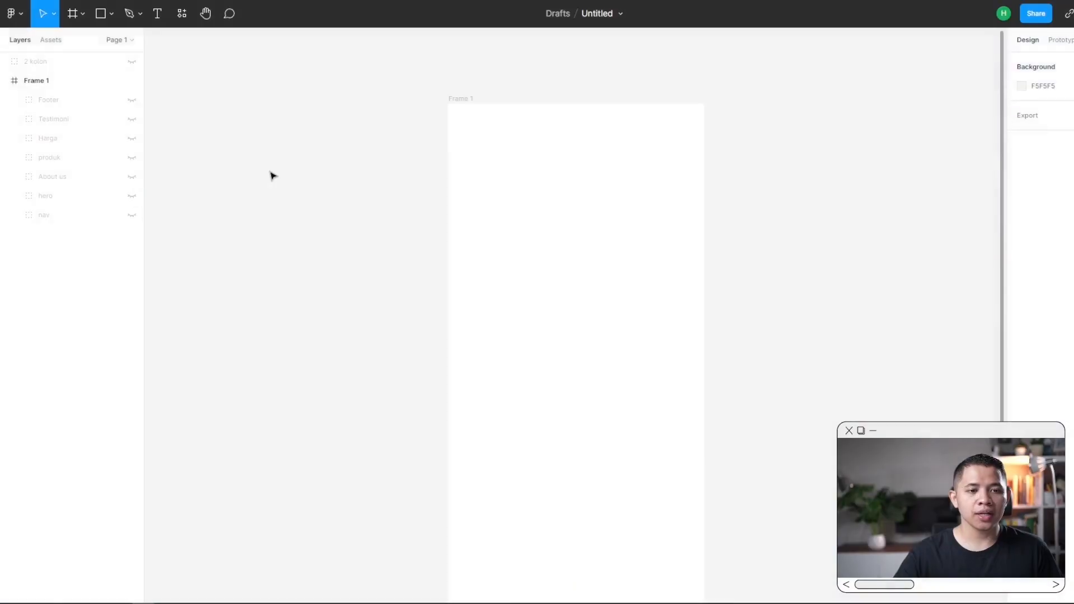
Unhide the nav and hero layers of Frame 1.
scroll(530, 132, "up", 5)
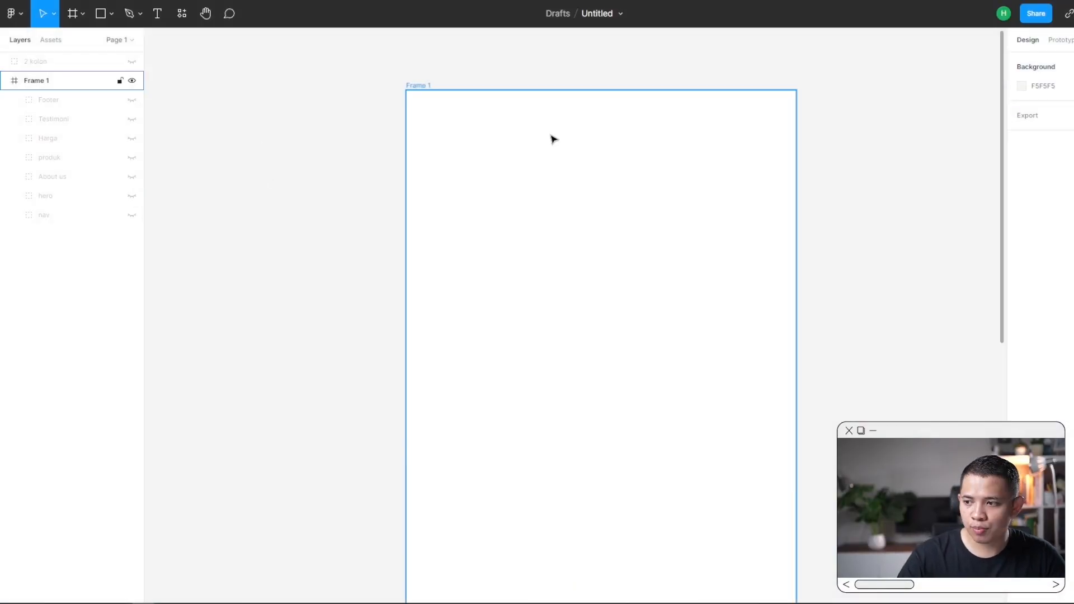
left_click_drag(633, 143, 612, 153)
scroll(515, 149, "up", 1)
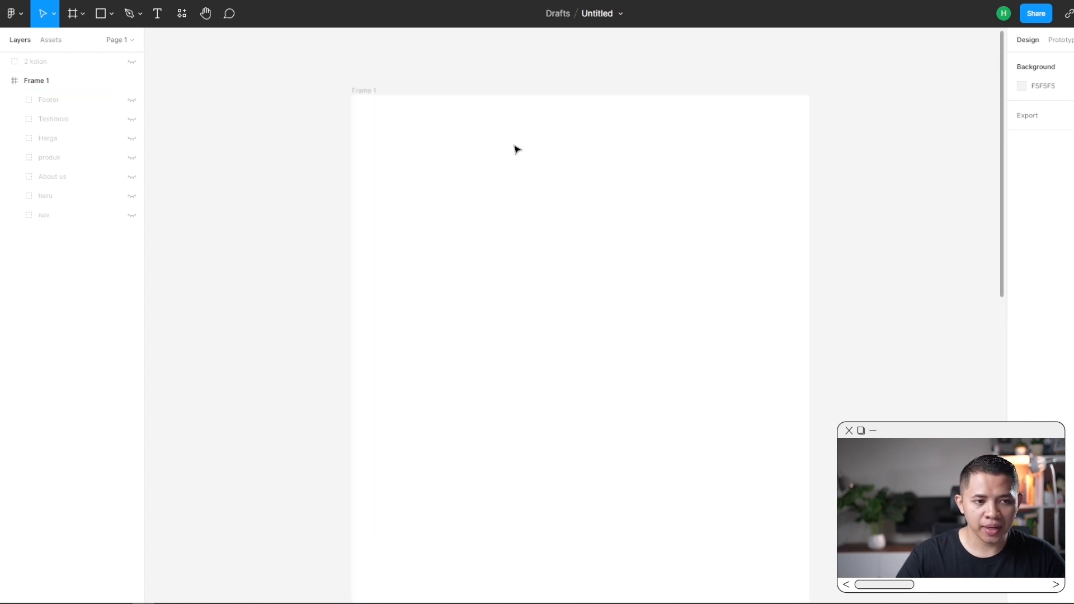
left_click(133, 216)
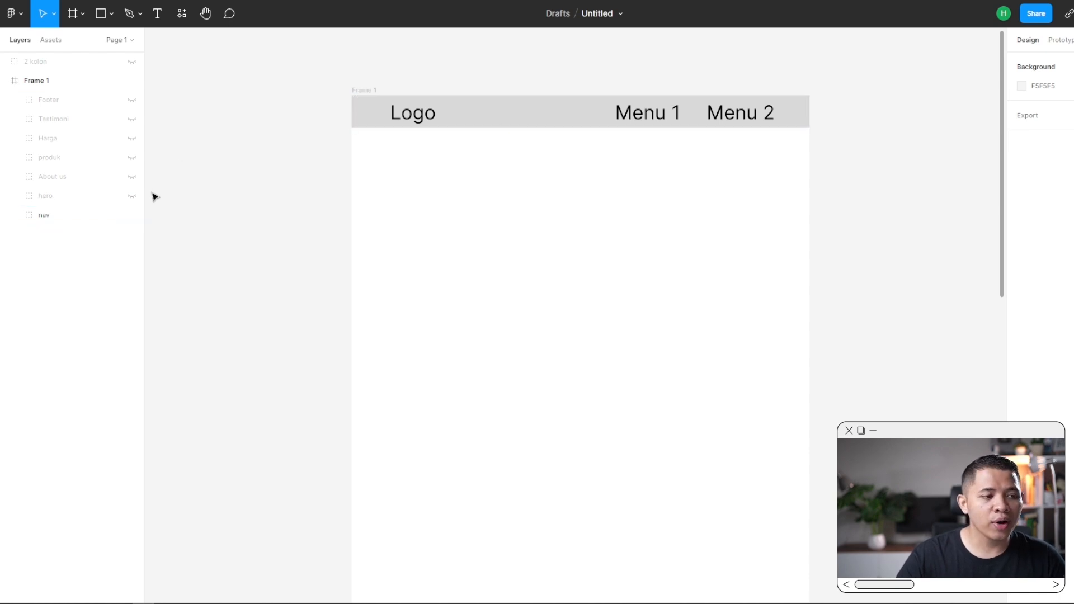
left_click(132, 195)
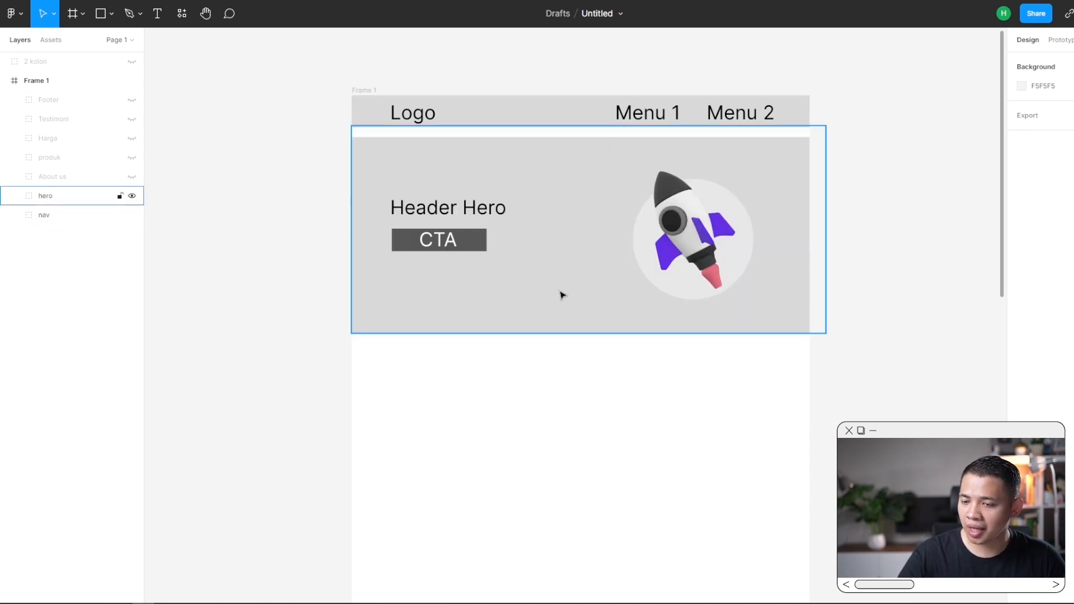
Unhide the About us and produk layers below the hero section.
scroll(596, 334, "down", 2)
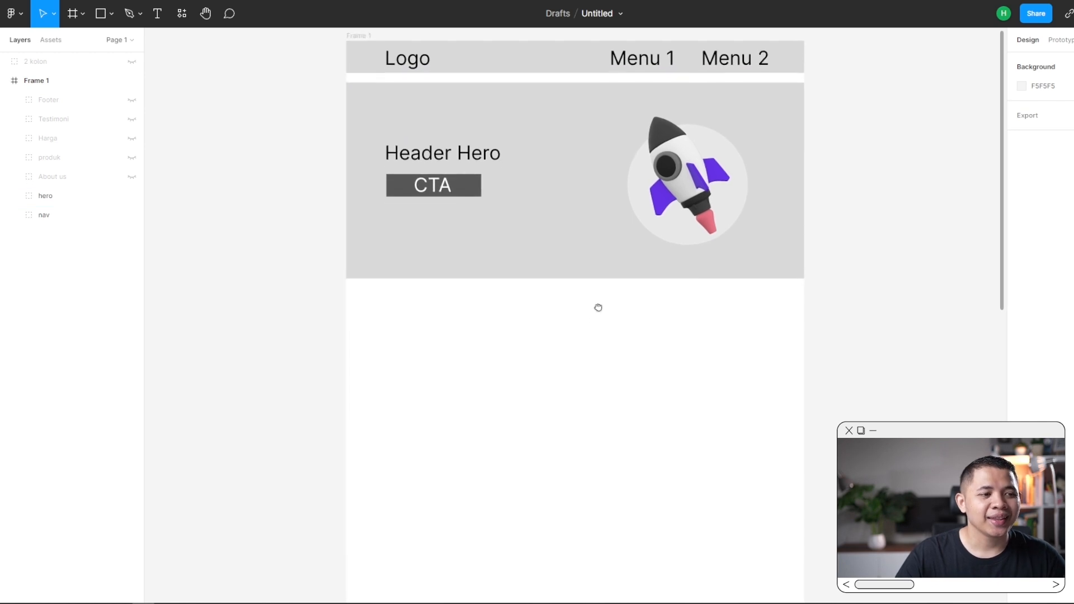
left_click(132, 177)
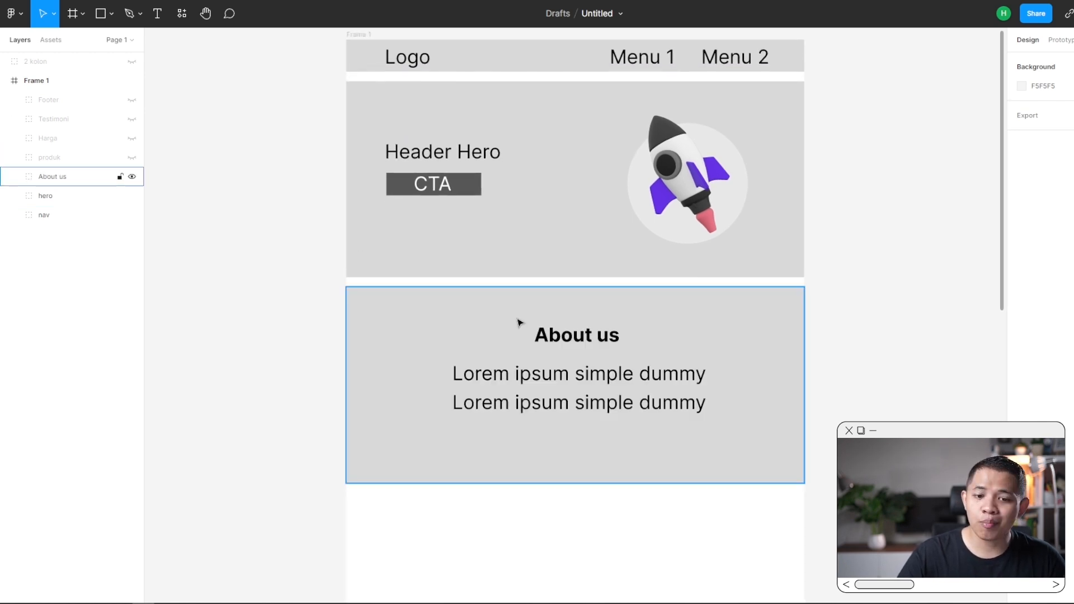
scroll(587, 336, "down", 3)
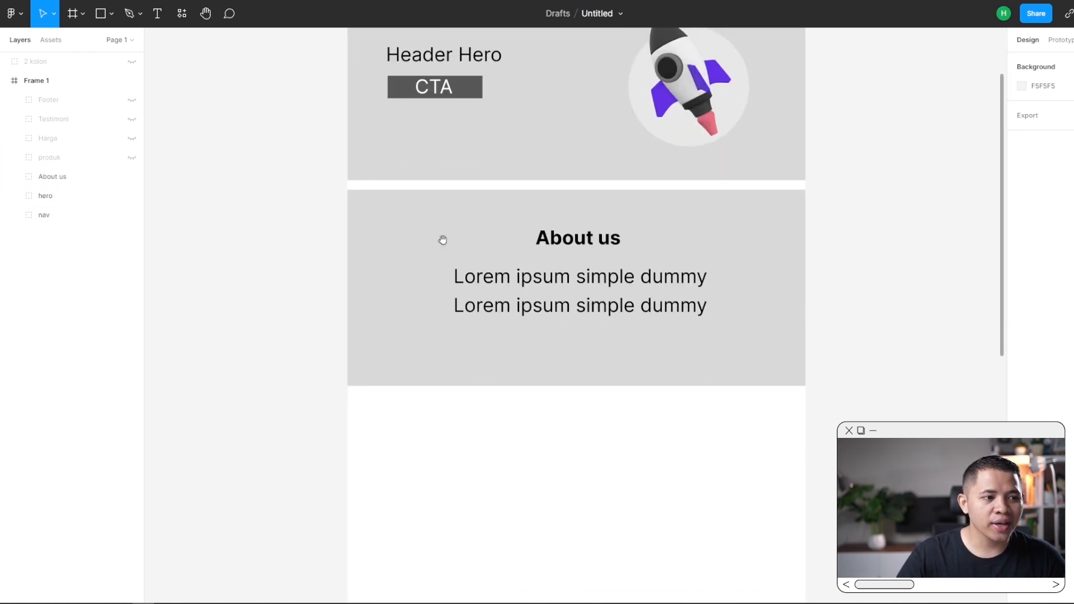
left_click(132, 157)
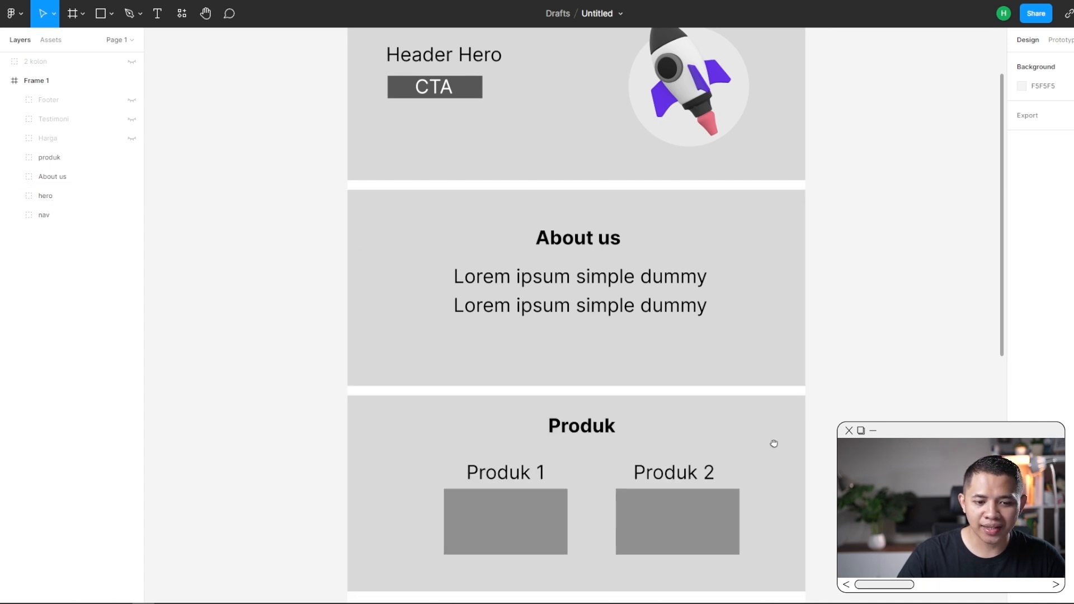
Unhide the Harga, Testimoni and Footer layers to complete the page wireframe.
left_click_drag(774, 453, 766, 317)
left_click(132, 138)
left_click_drag(705, 400, 678, 177)
left_click(132, 120)
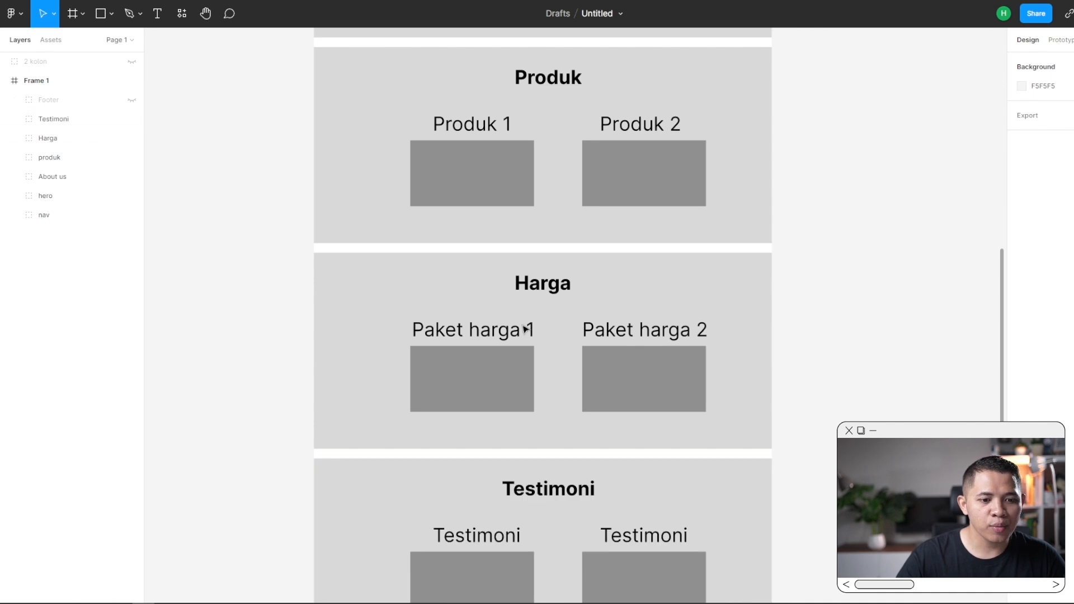
left_click_drag(713, 481, 715, 271)
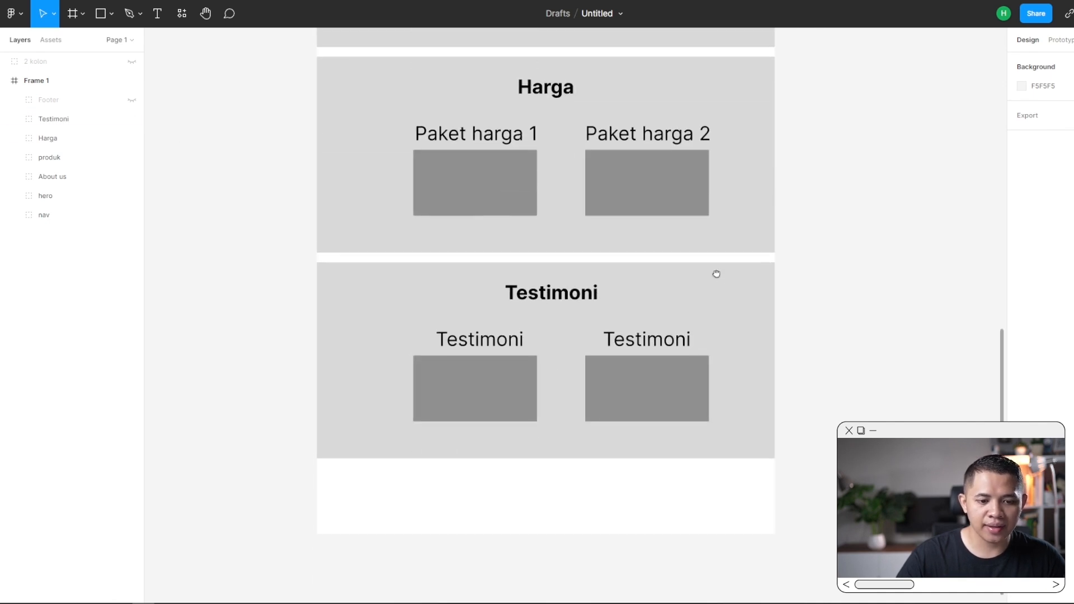
left_click(132, 100)
Review the whole landing page wireframe, examining the order and layout of its sections from navigation to footer.
scroll(647, 403, "down", 1)
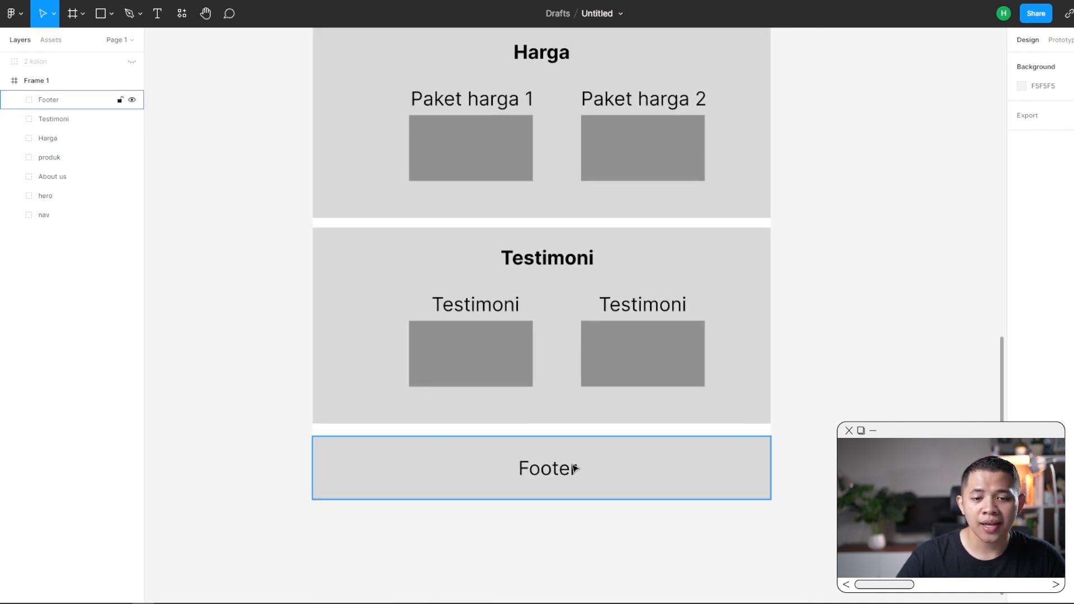
scroll(594, 466, "down", 5)
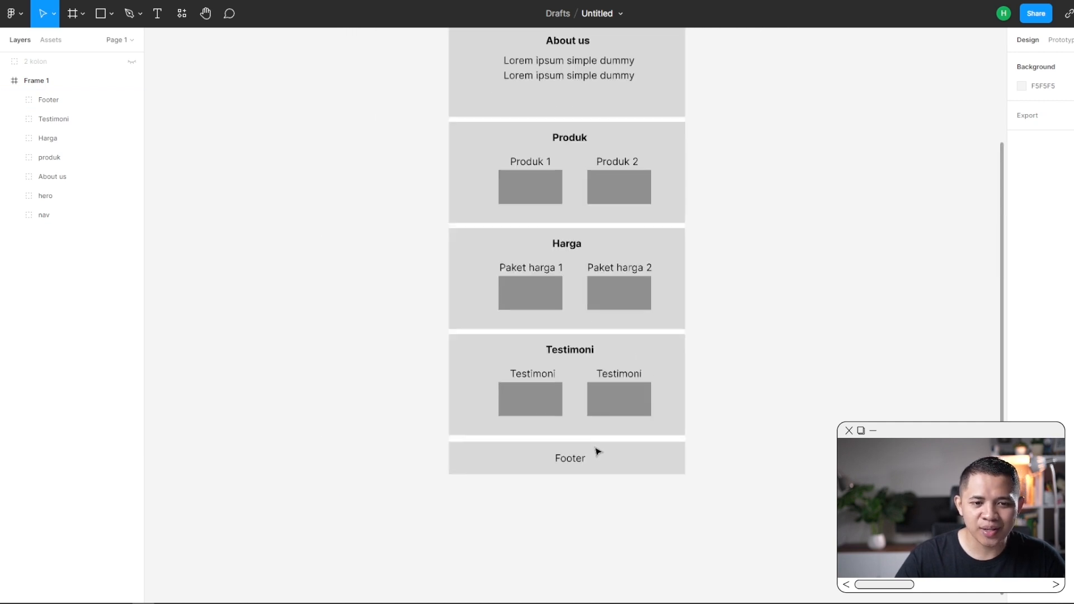
scroll(624, 300, "up", 5)
scroll(594, 186, "up", 1)
scroll(595, 187, "up", 3)
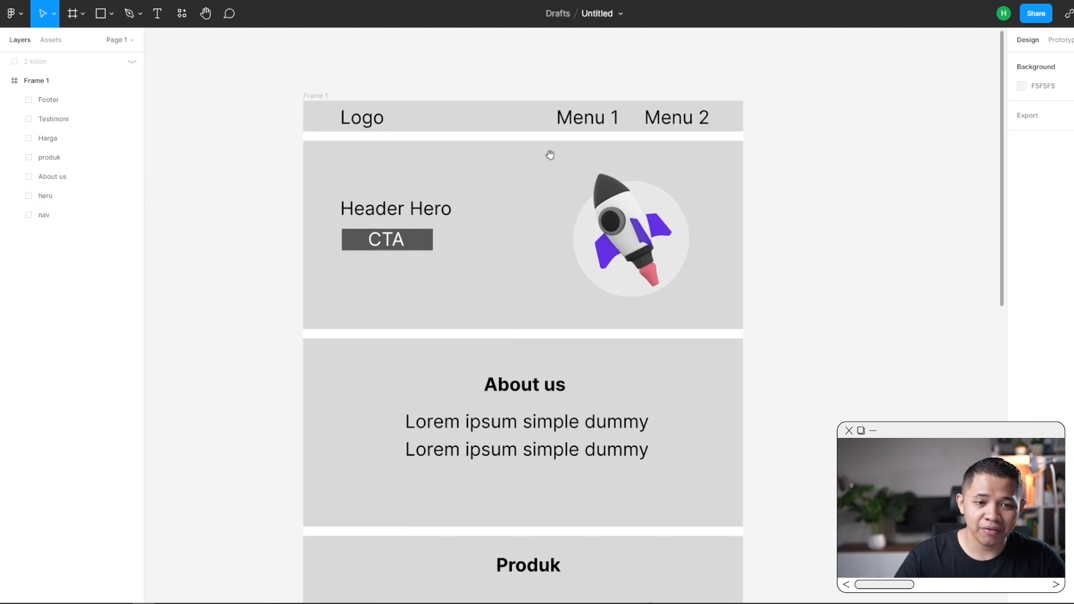
scroll(677, 381, "down", 4)
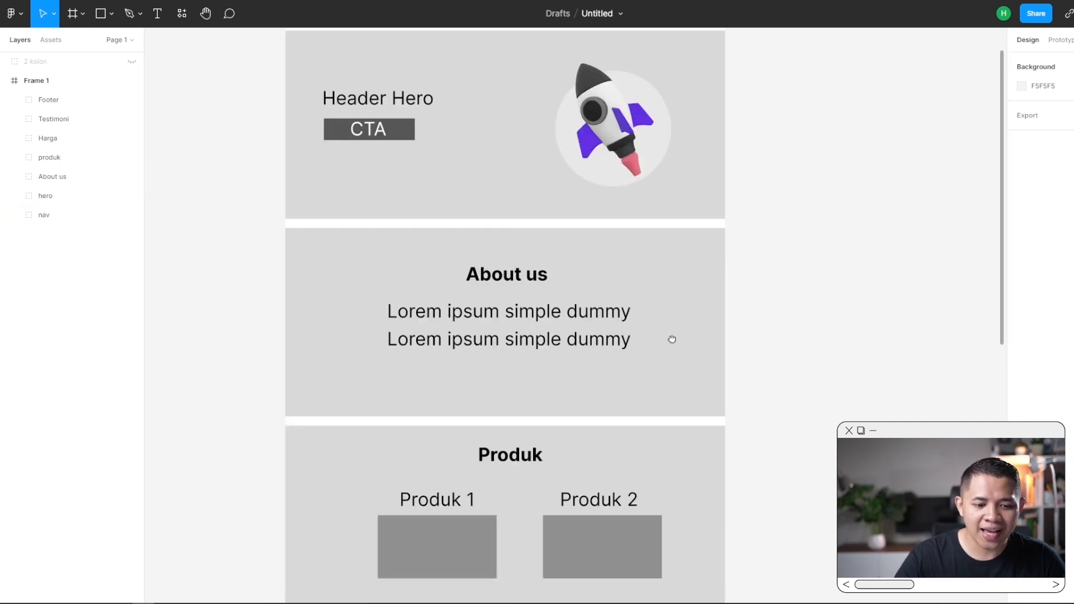
scroll(559, 336, "down", 4)
scroll(586, 252, "down", 5)
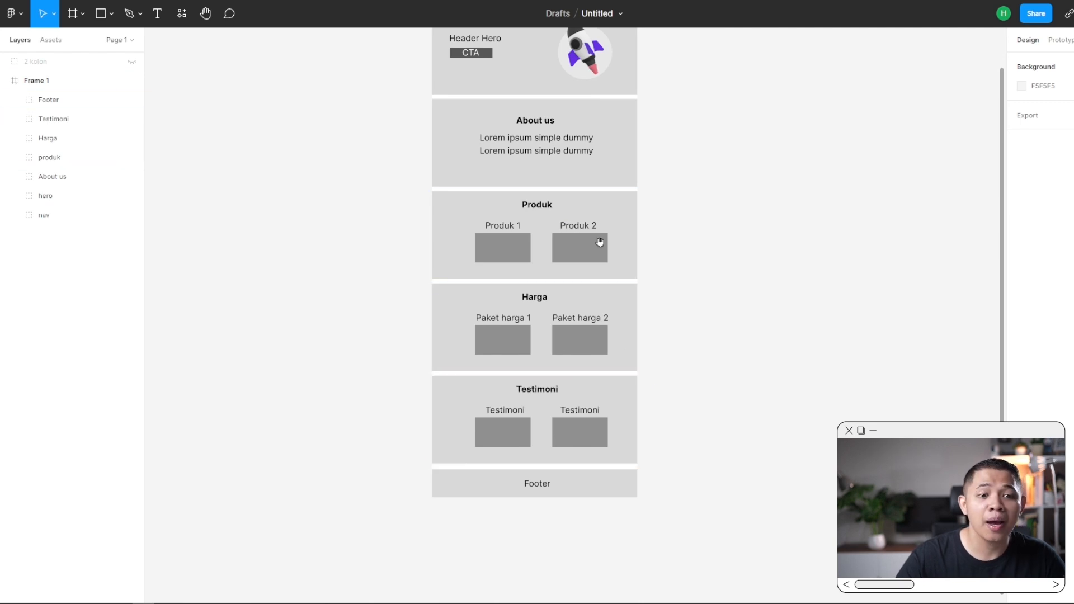
left_click_drag(597, 247, 594, 350)
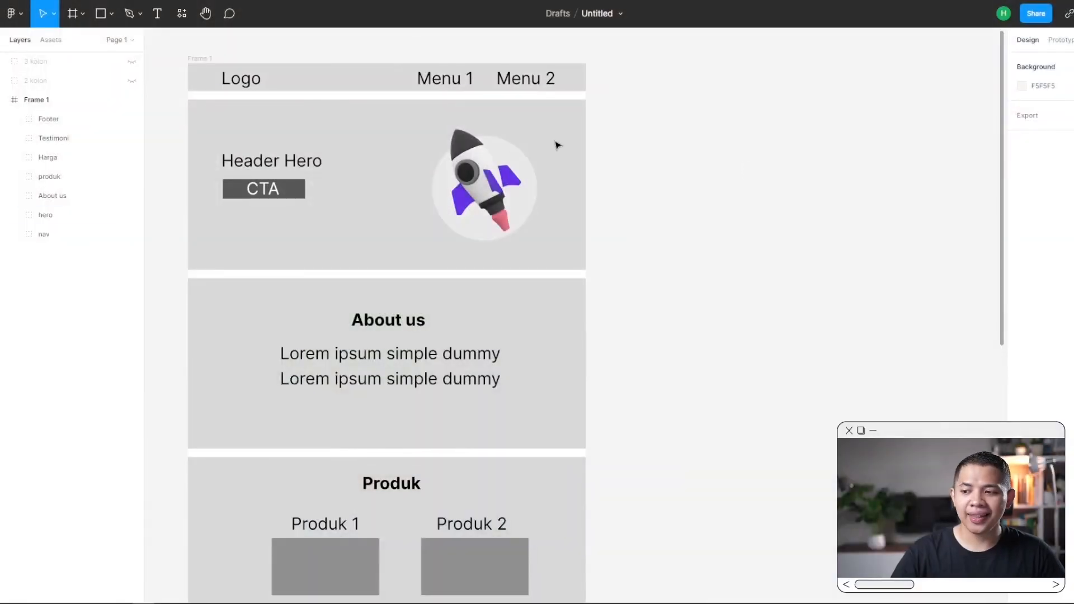
Select the hero group and unhide the 2 kolon layer, showing the hero's two-column layout beside the frame.
left_click(337, 133)
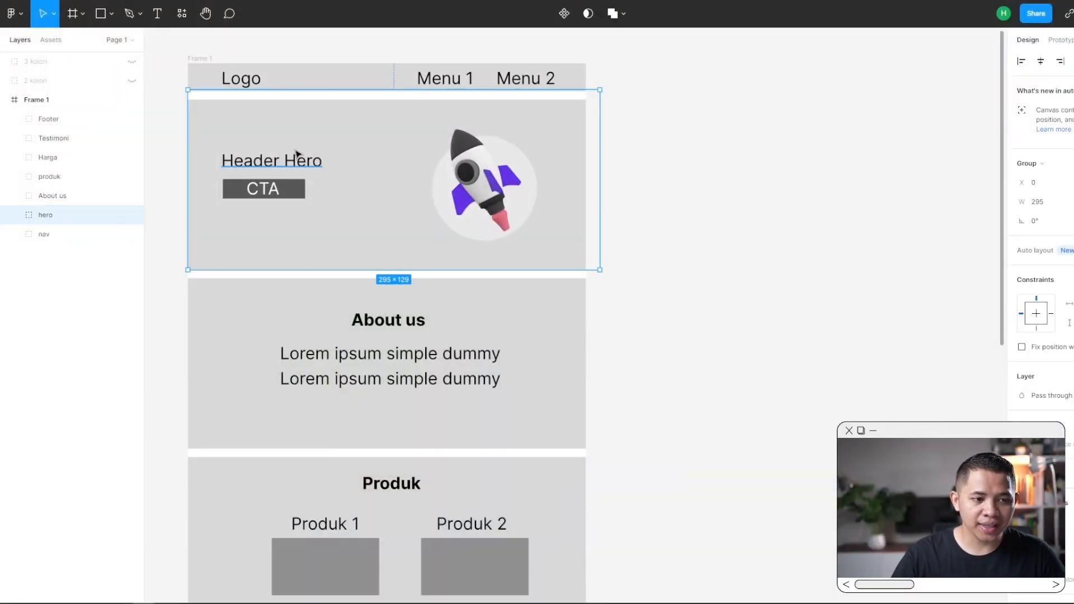
scroll(296, 154, "up", 2)
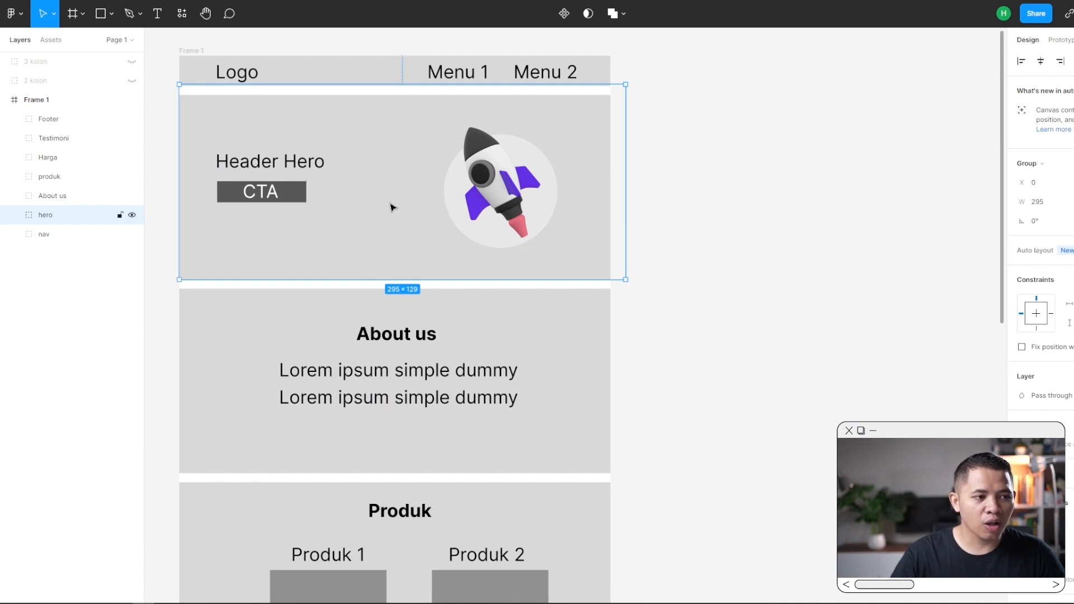
left_click(131, 81)
scroll(690, 149, "right", 5)
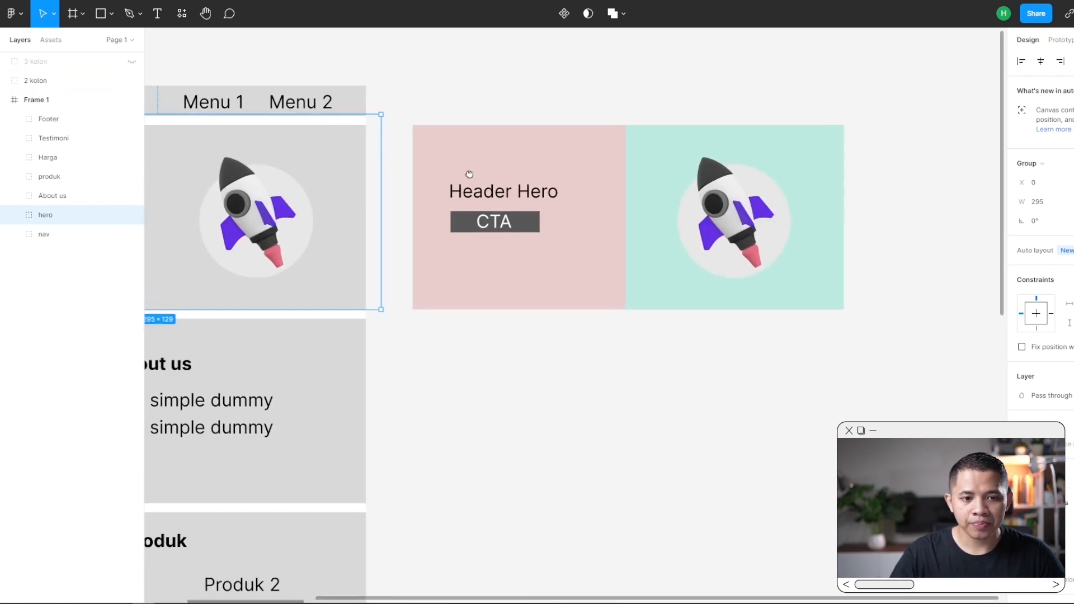
scroll(579, 206, "up", 1)
scroll(579, 205, "up", 1)
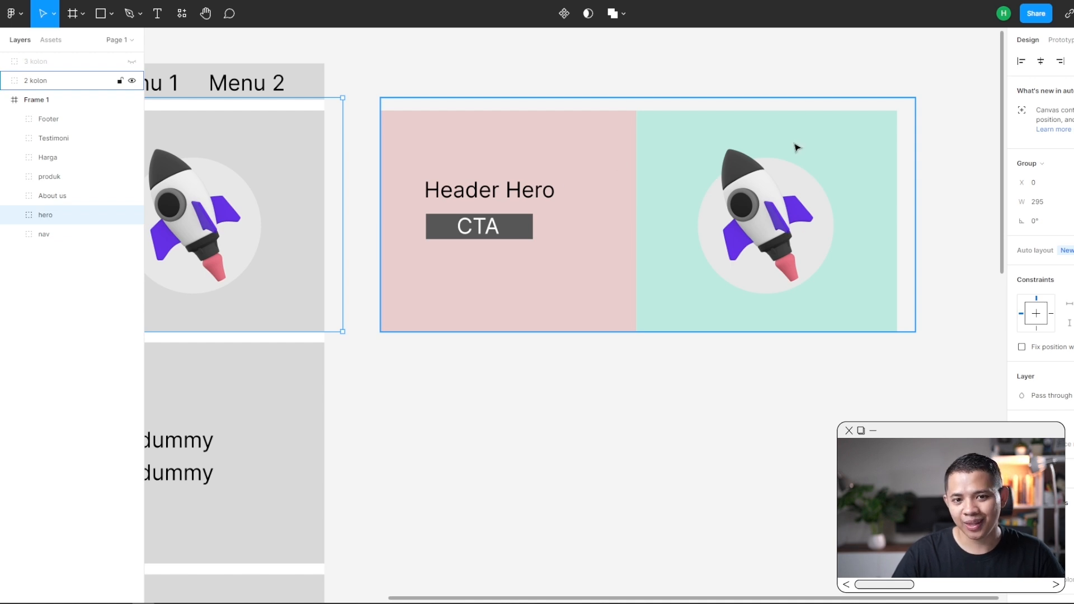
Unhide the 3 kolon layer to show the Paket harga section divided into three columns.
scroll(714, 273, "down", 2)
left_click(133, 61)
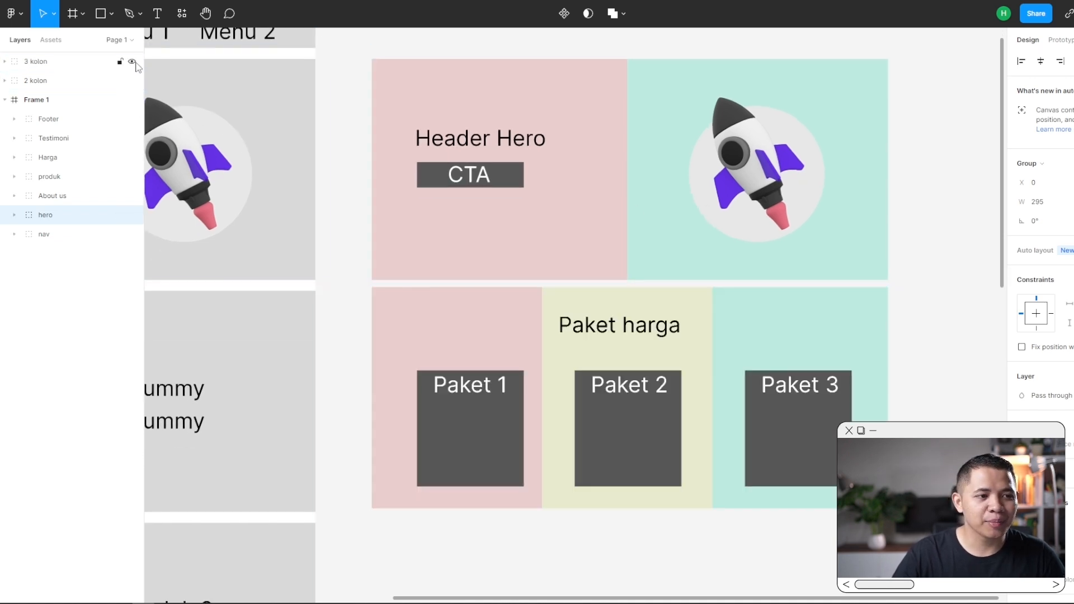
scroll(681, 307, "down", 2)
scroll(679, 319, "up", 3)
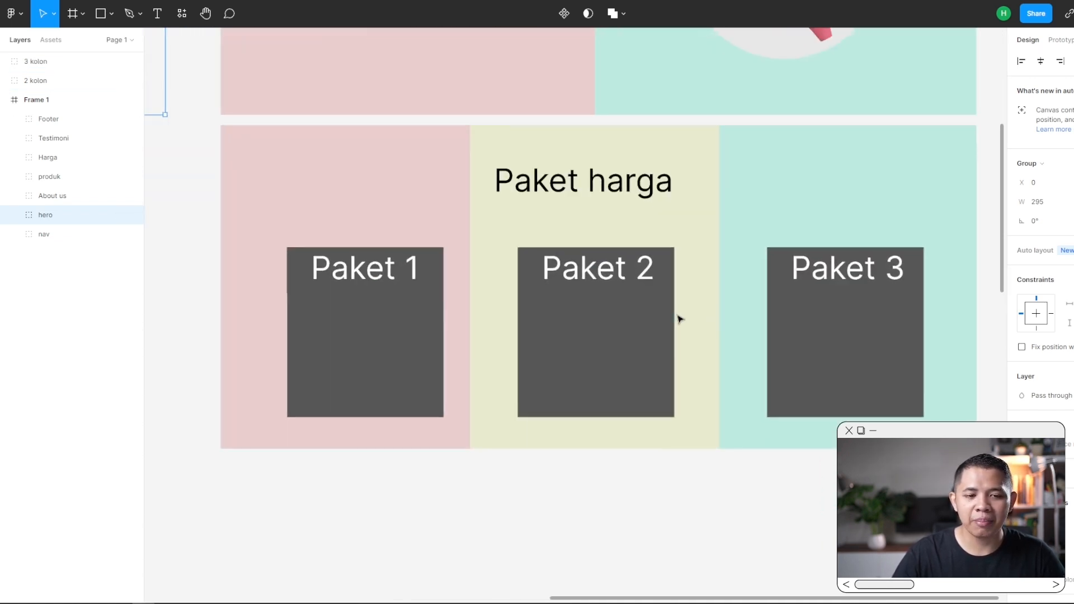
scroll(632, 280, "up", 1)
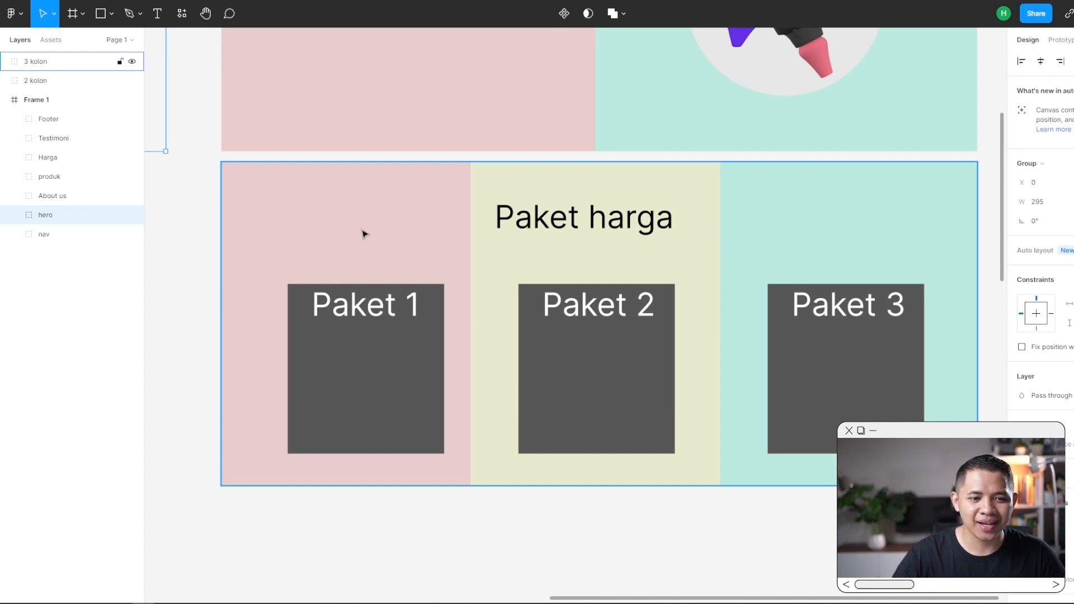
scroll(530, 253, "down", 3)
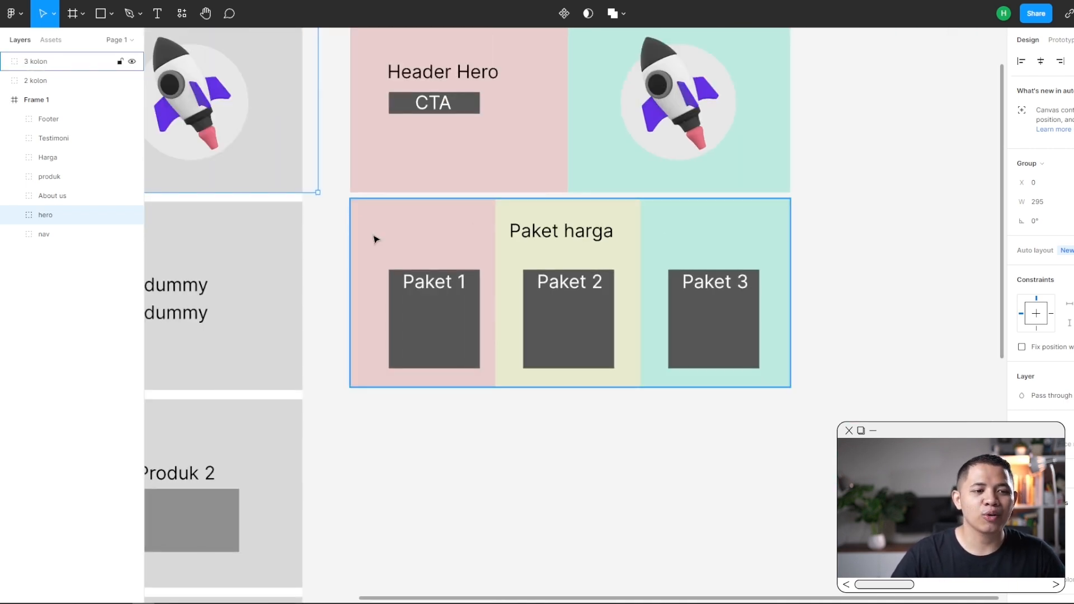
left_click_drag(285, 228, 638, 269)
Switch to the Niagahoster website and examine its hero, domain search and hosting package sections.
scroll(579, 267, "down", 1)
scroll(577, 235, "down", 2)
scroll(628, 218, "down", 2)
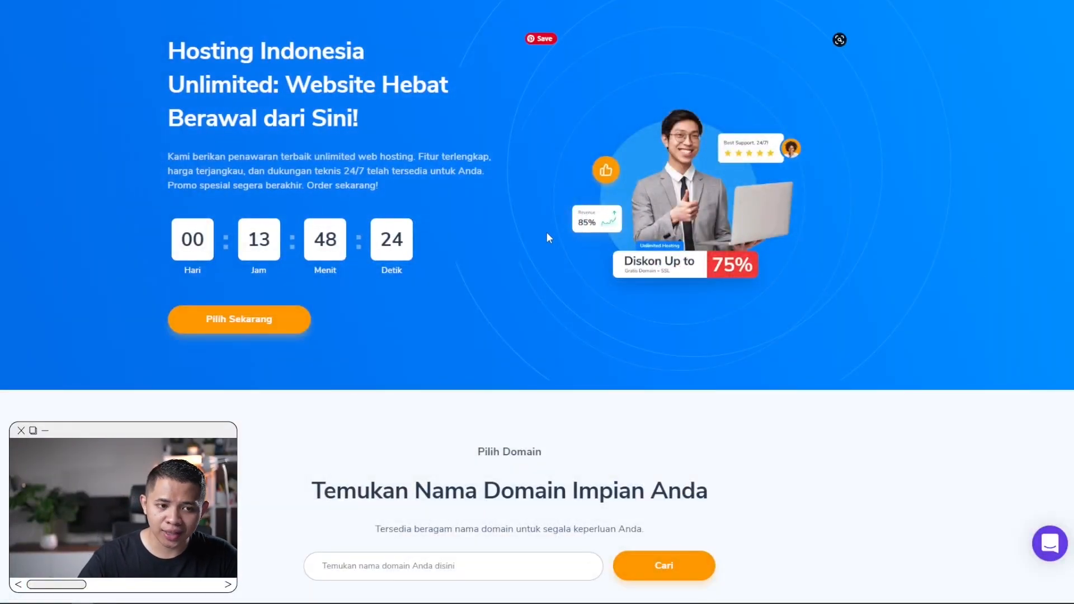
scroll(588, 319, "down", 5)
scroll(584, 405, "down", 5)
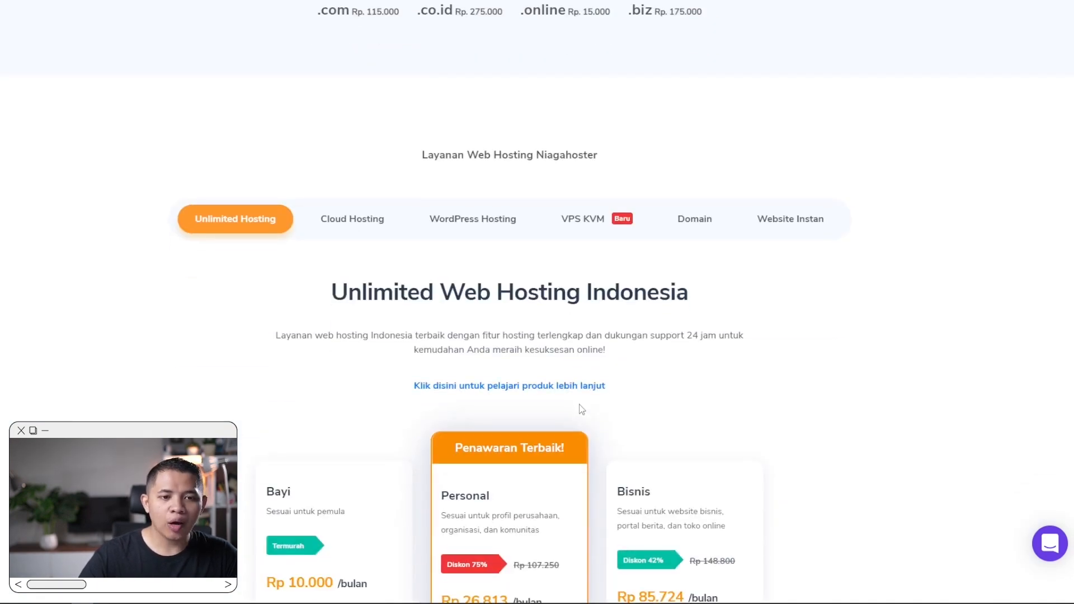
scroll(619, 358, "down", 2)
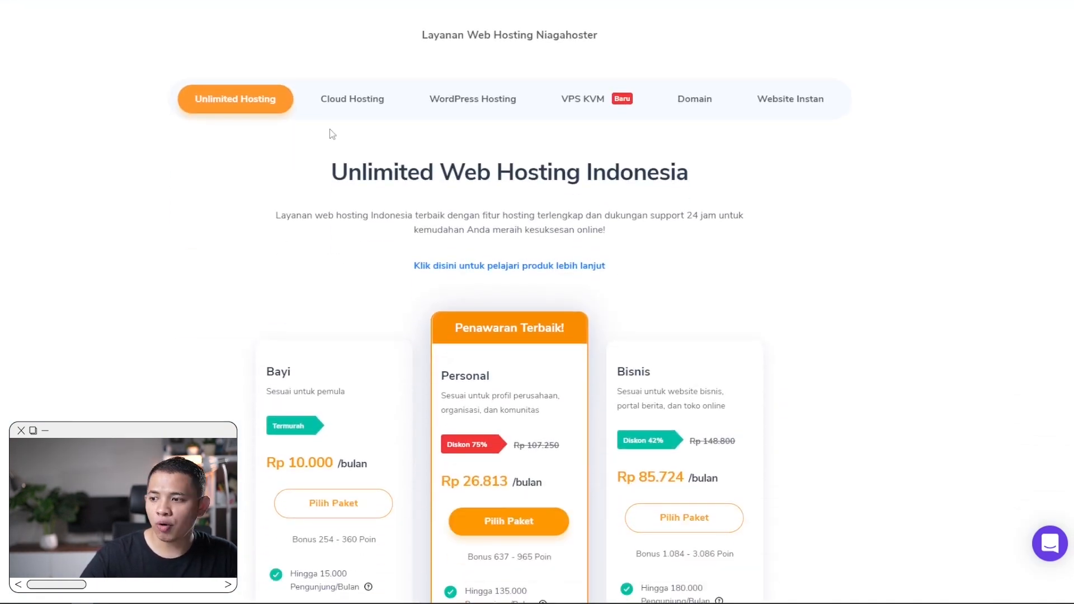
View the Cloud Hosting and WordPress Hosting packages and return to the Unlimited Hosting packages.
left_click(364, 98)
left_click(509, 104)
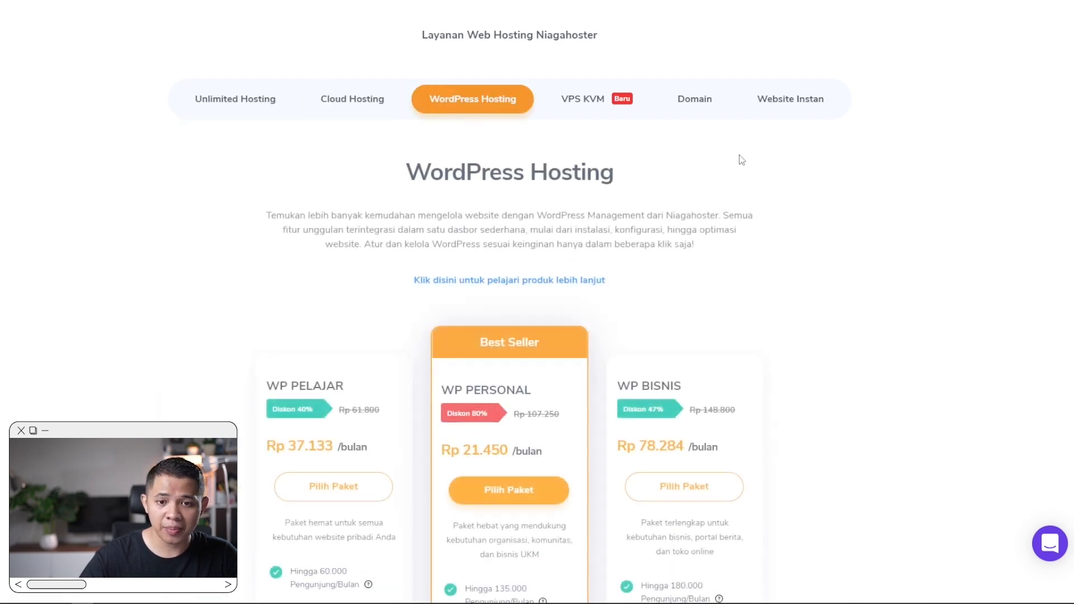
left_click(235, 104)
scroll(358, 278, "down", 3)
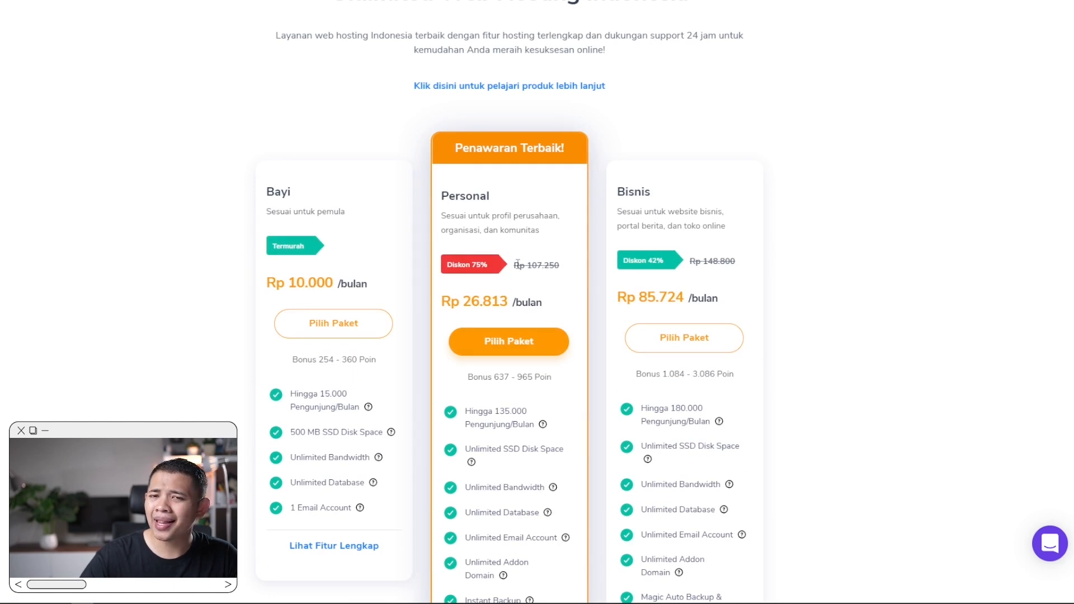
Highlight the Personal package's name, discount label and monthly price in the Unlimited Hosting packages.
left_click_drag(488, 199, 454, 193)
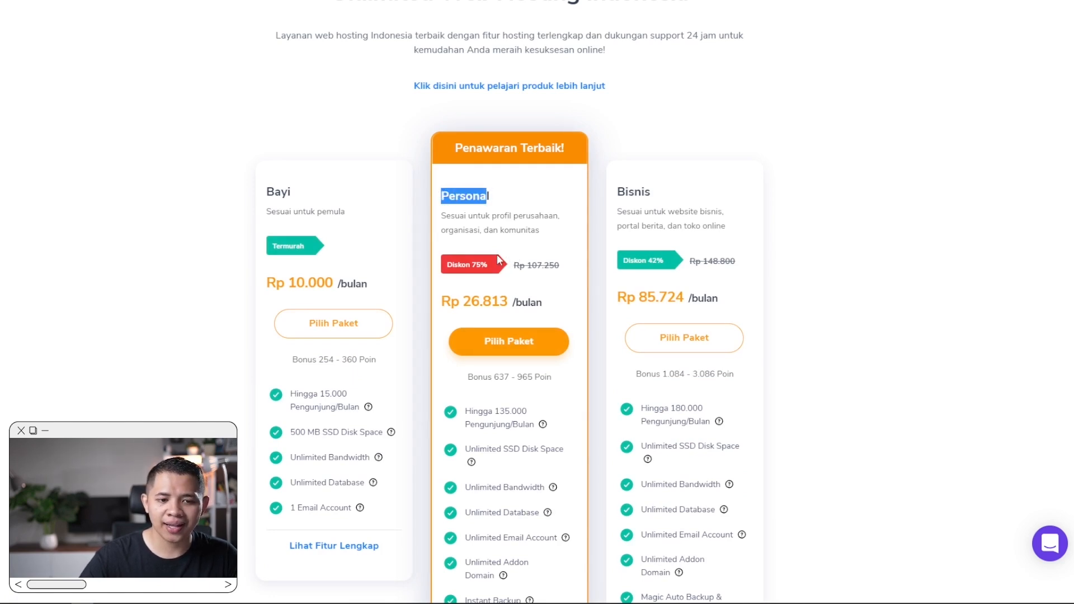
scroll(499, 256, "down", 1)
left_click(460, 203)
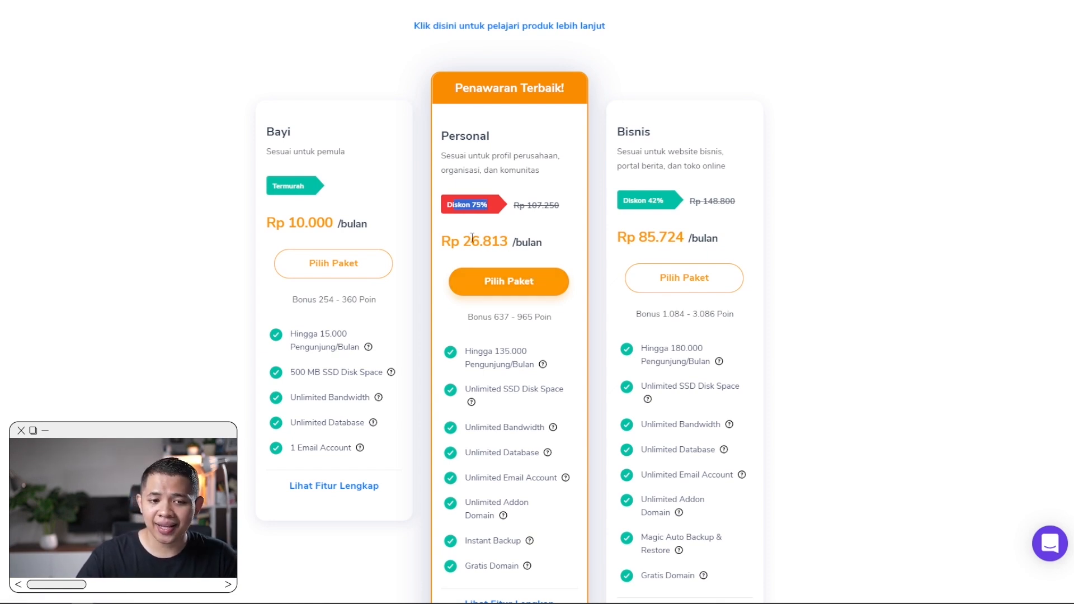
left_click_drag(462, 241, 520, 242)
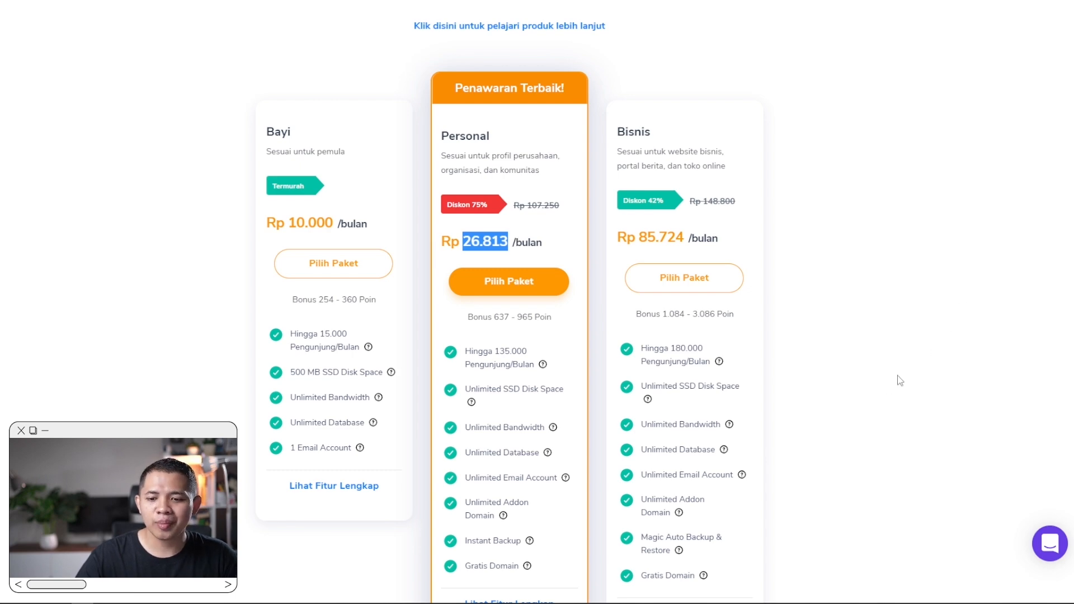
Examine the technical support section further down the page, and open and close the live chat widget.
scroll(871, 381, "down", 12)
scroll(870, 376, "down", 12)
scroll(870, 374, "down", 5)
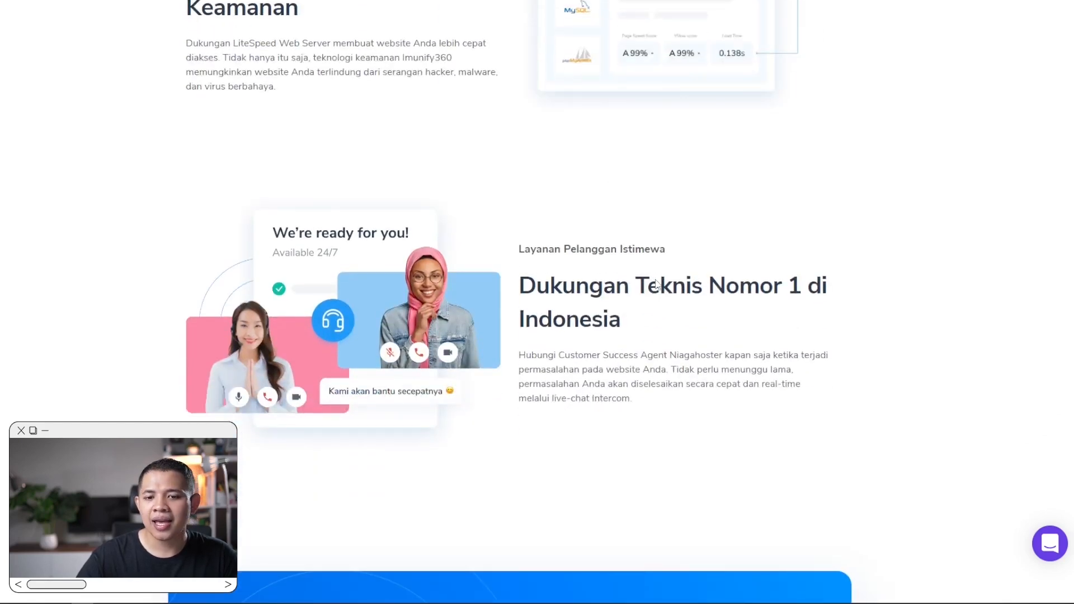
left_click(1050, 543)
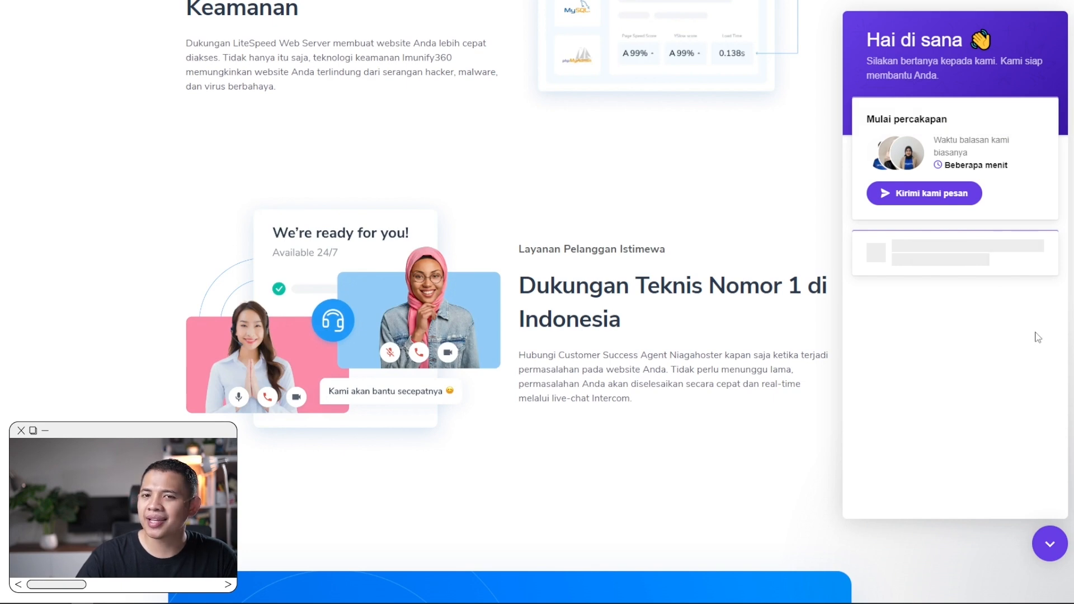
left_click(1049, 542)
Examine the money-back guarantee section, highlight its heading, and compare it with the support section above.
scroll(696, 346, "down", 5)
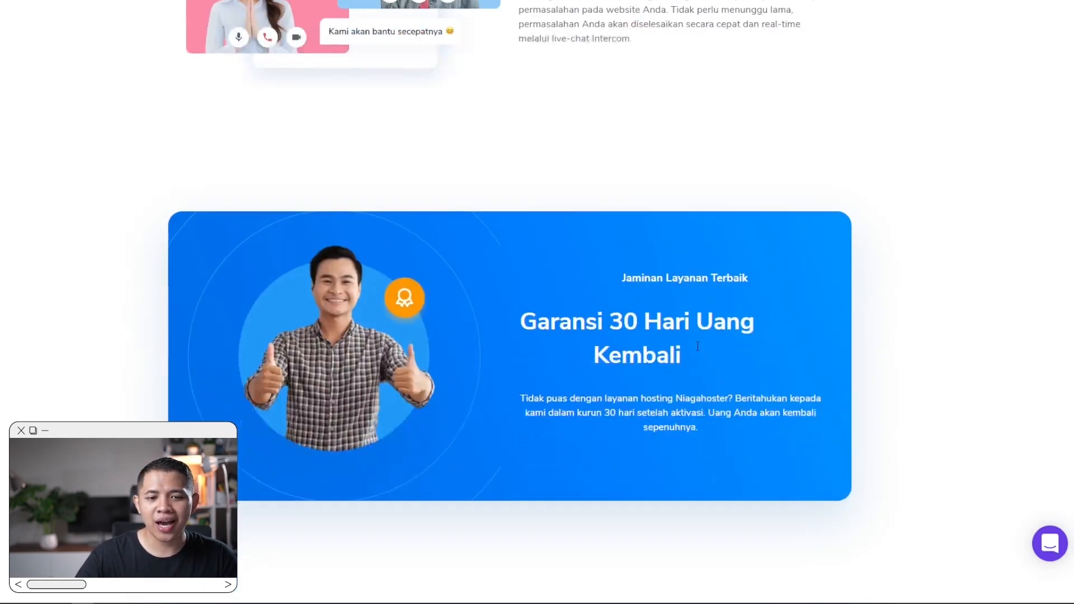
left_click_drag(654, 330, 677, 362)
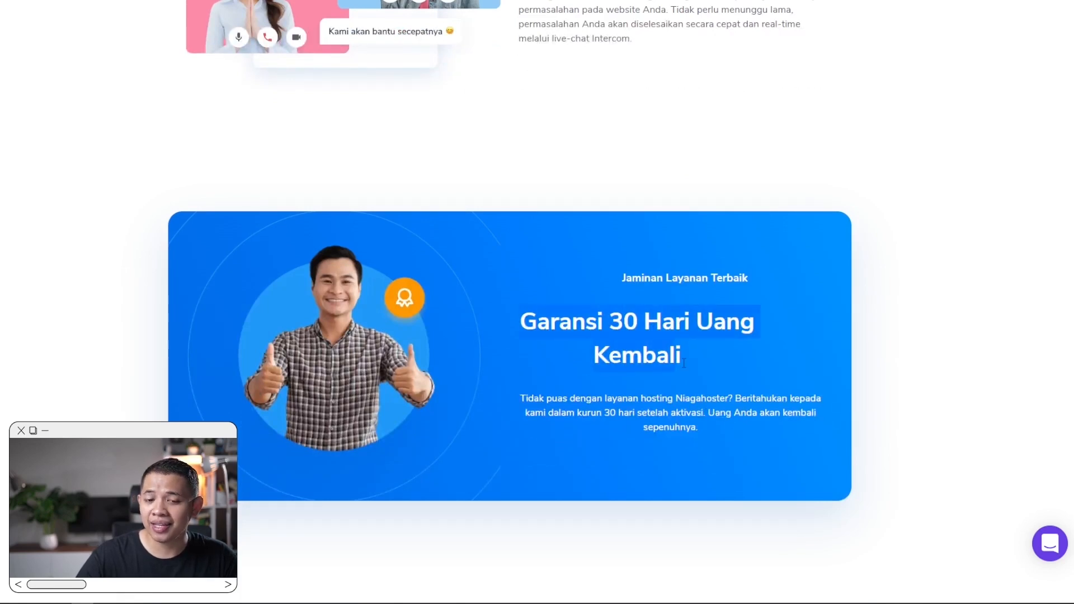
left_click(686, 354)
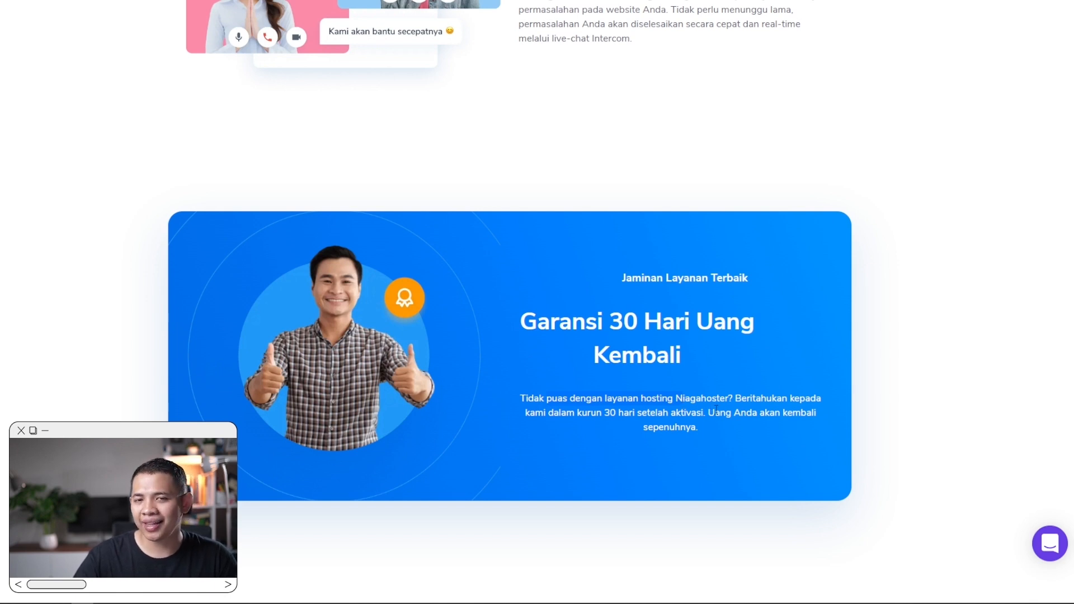
scroll(714, 401, "up", 4)
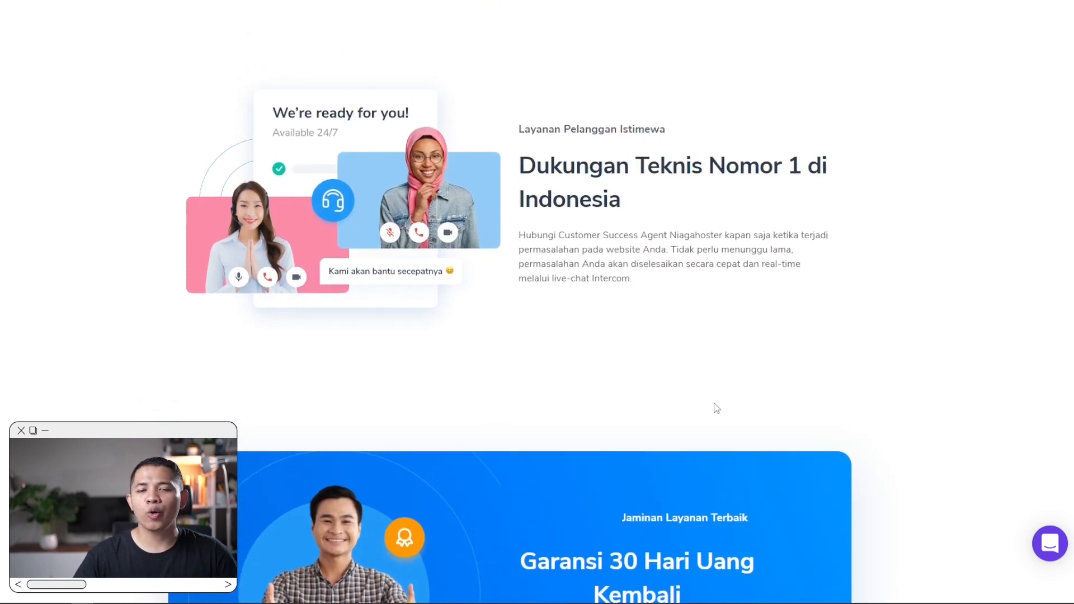
scroll(706, 407, "down", 3)
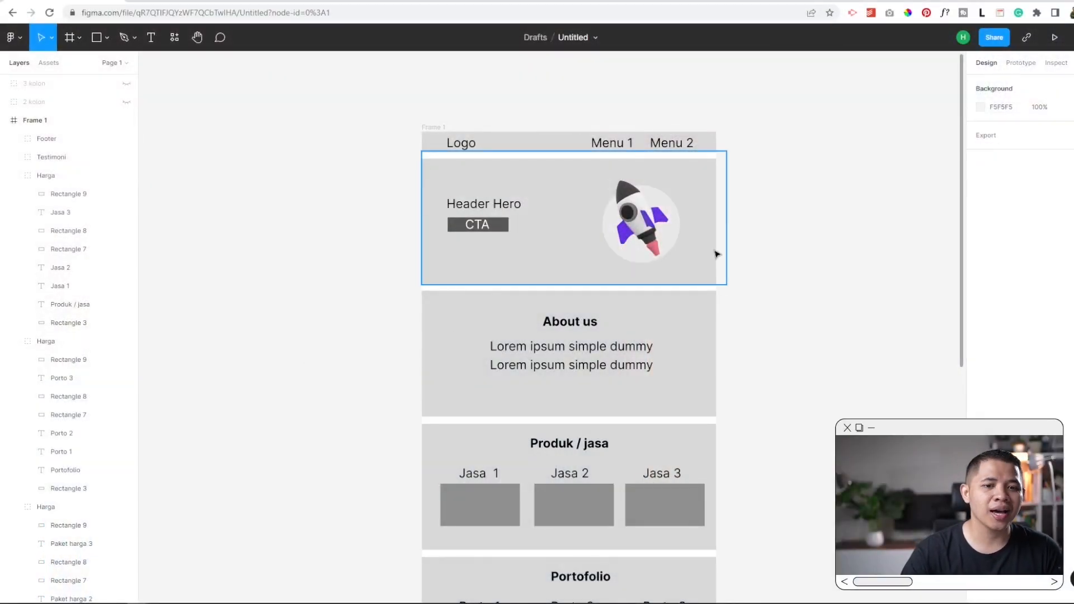
Switch back to the Figma wireframe and inspect its nav and hero sections, selecting each group.
scroll(746, 172, "right", 3)
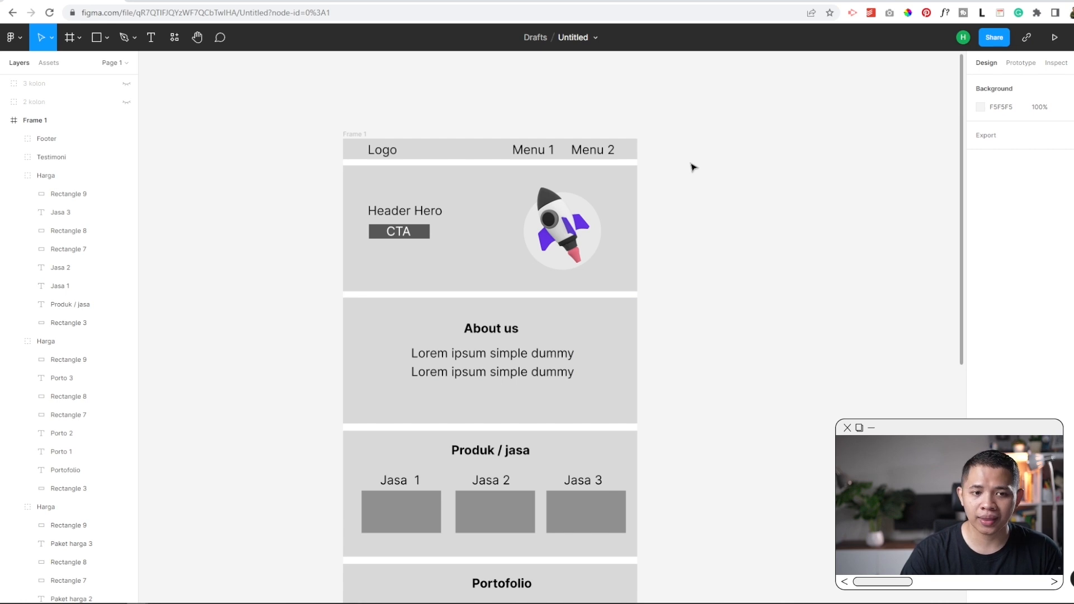
scroll(694, 167, "up", 5)
scroll(680, 185, "left", 3)
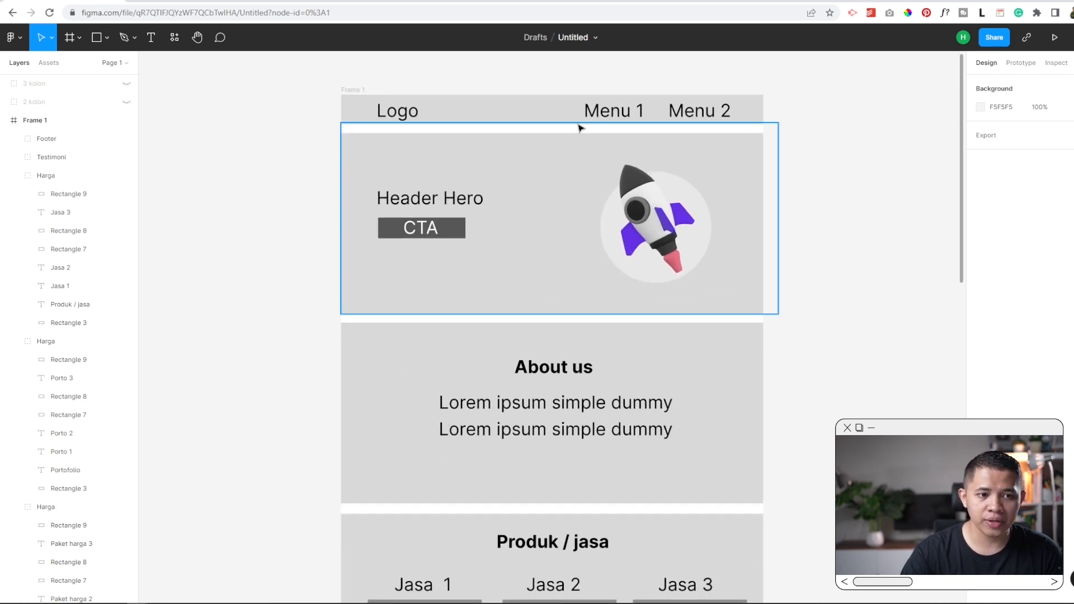
left_click(494, 110)
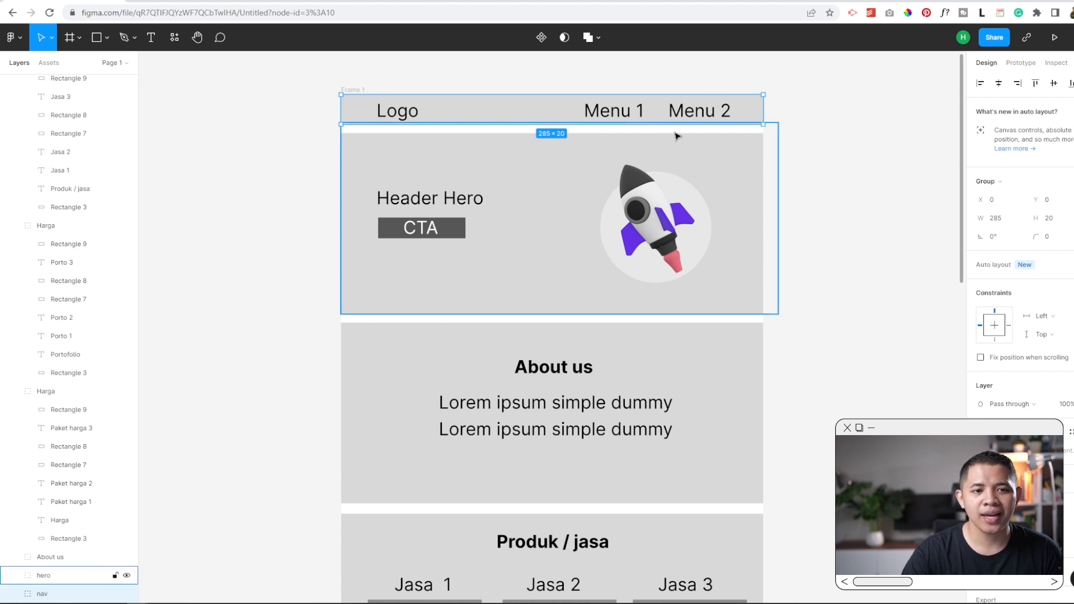
left_click(492, 172)
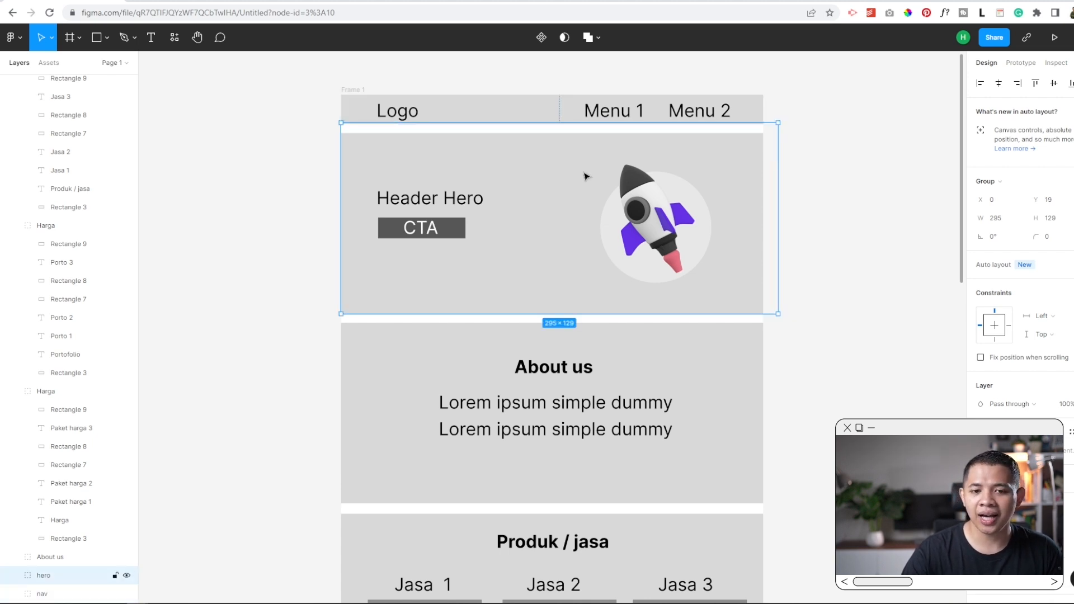
scroll(554, 204, "up", 5)
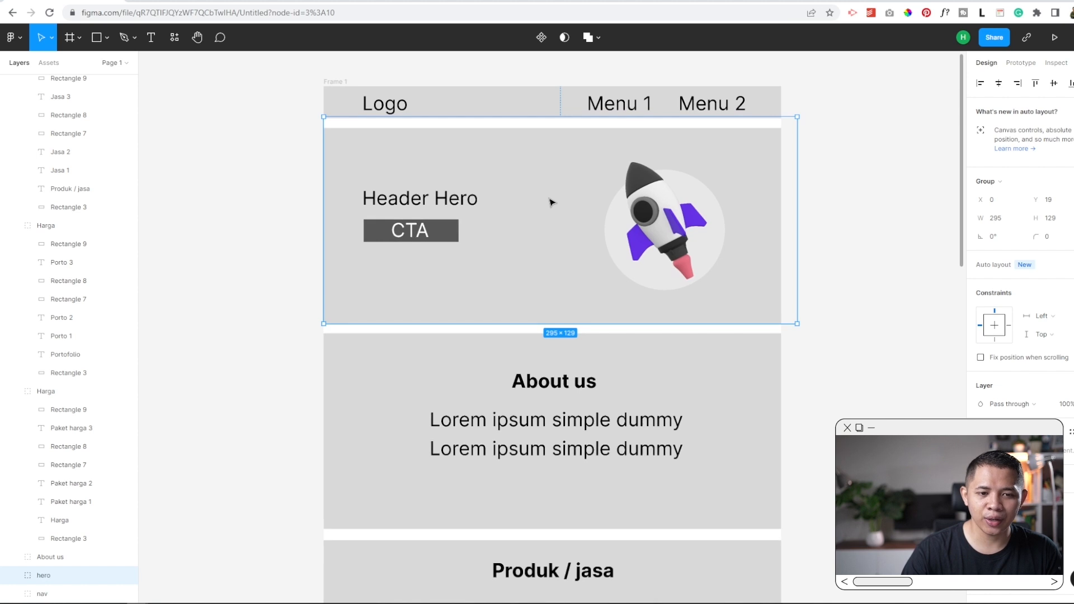
left_click_drag(590, 168, 570, 178)
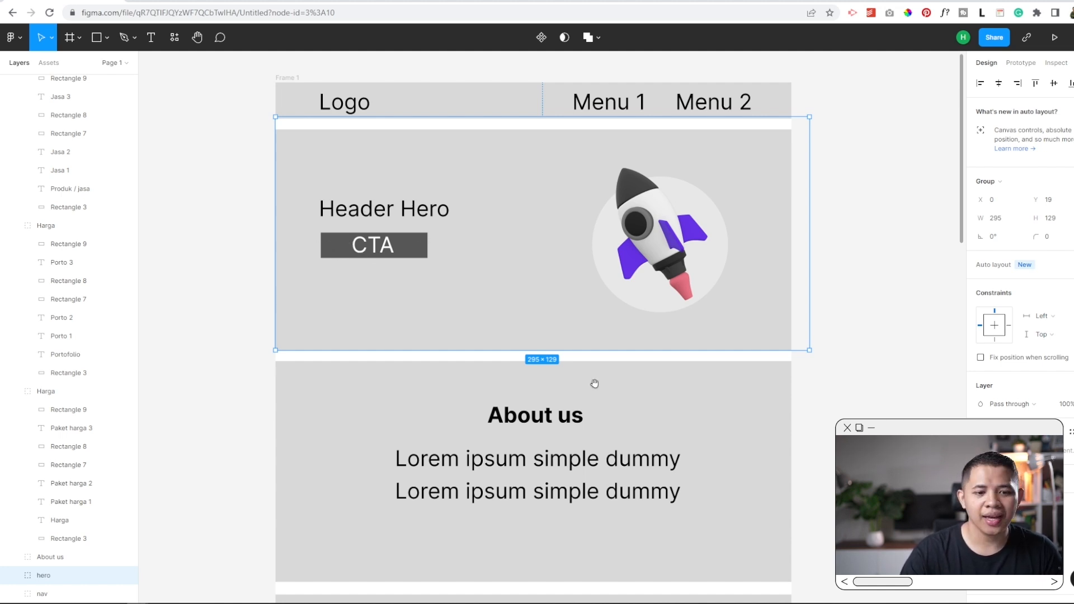
Review the remaining wireframe sections in order: About us, Produk / jasa, Portofolio, Harga, Testimoni and Footer.
scroll(561, 275, "down", 3)
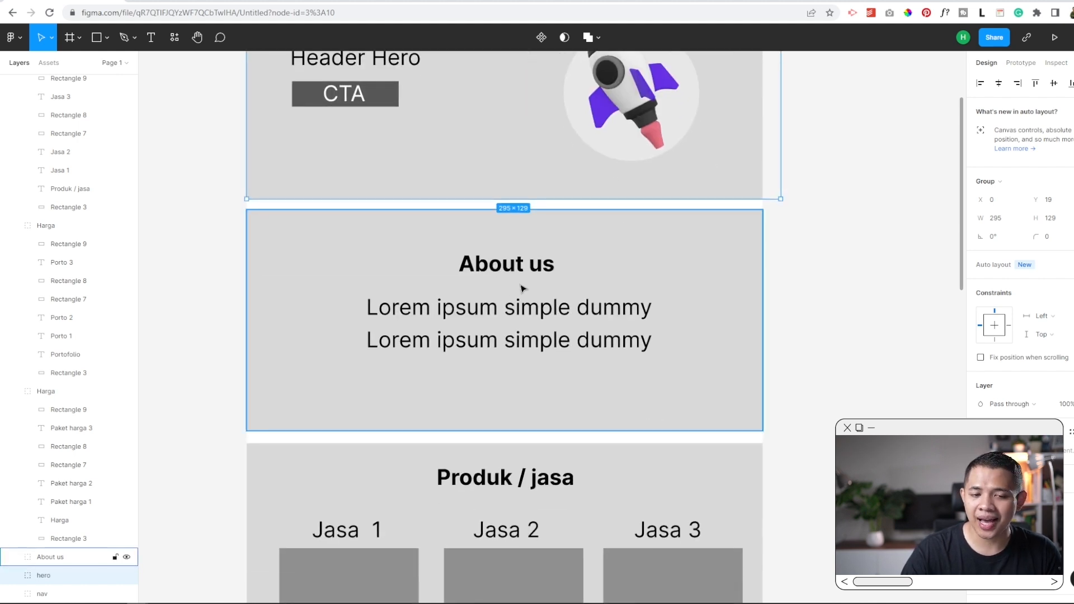
left_click_drag(601, 389, 602, 196)
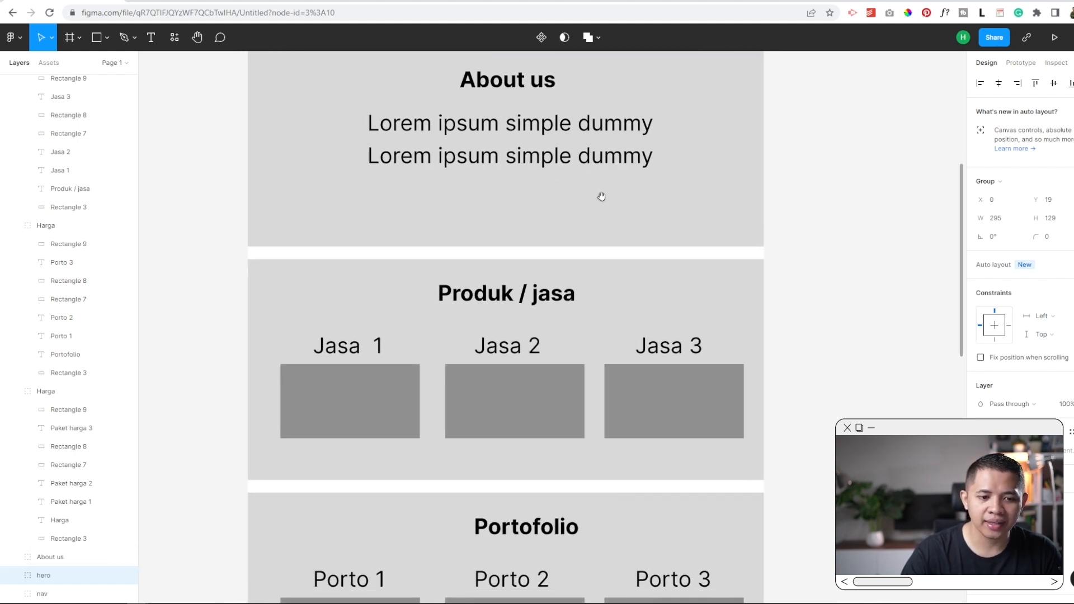
scroll(609, 245, "down", 2)
left_click_drag(651, 331, 648, 217)
scroll(647, 216, "down", 4)
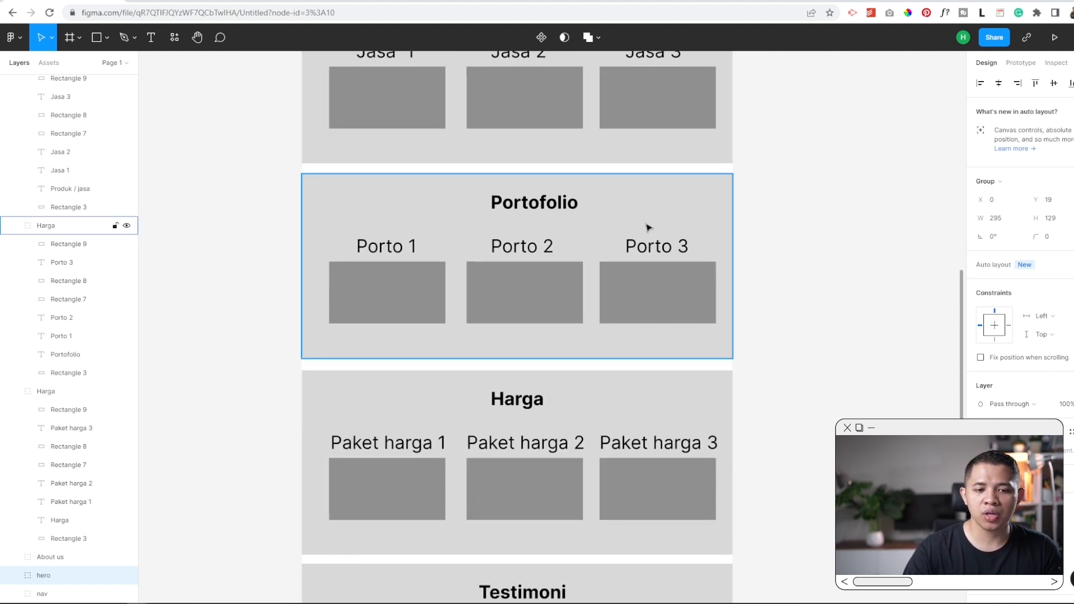
left_click_drag(647, 395, 625, 240)
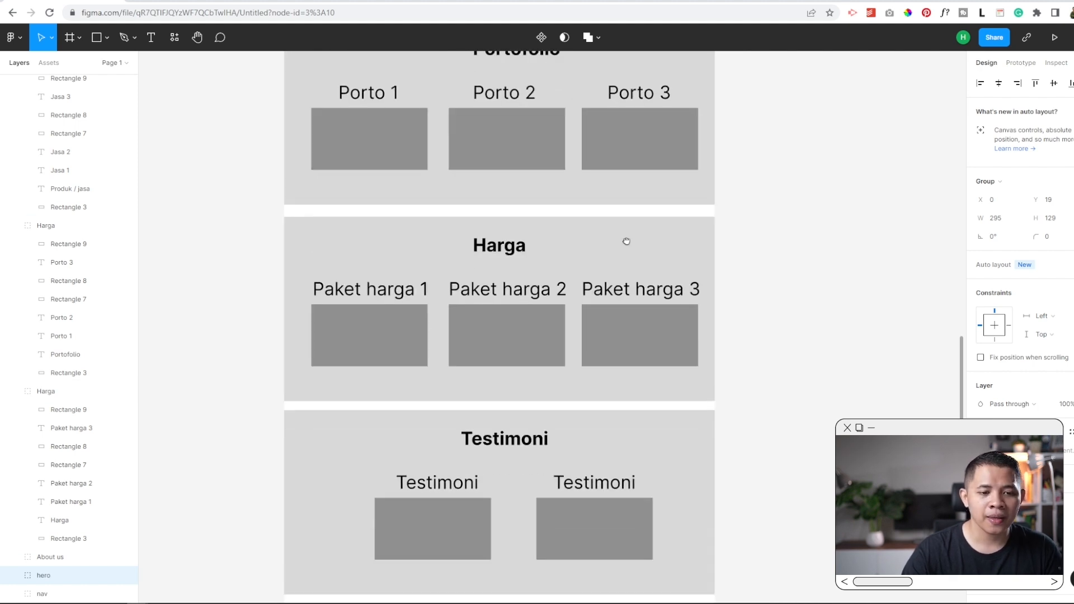
scroll(640, 257, "down", 2)
scroll(638, 280, "down", 2)
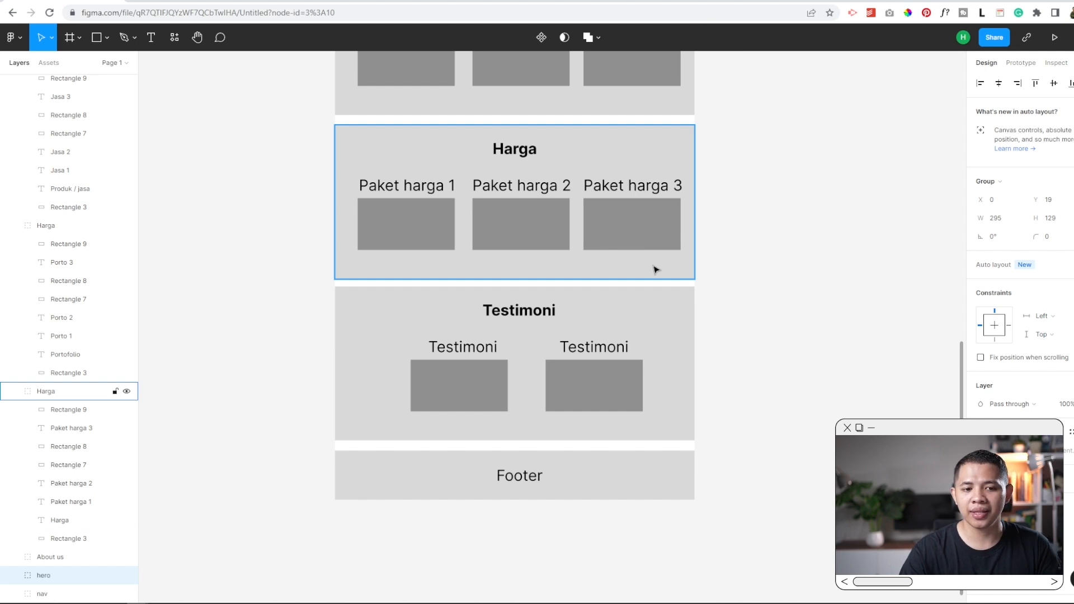
scroll(656, 272, "down", 3)
scroll(655, 269, "up", 6)
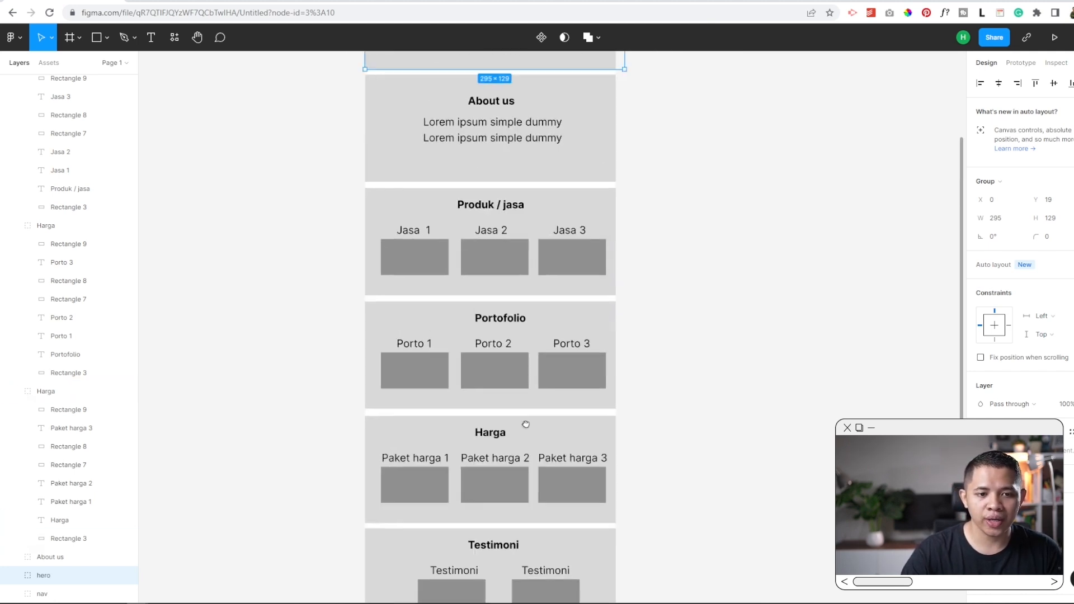
Review the whole service-page wireframe once more, from the nav and hero sections through Testimoni and the footer.
scroll(521, 329, "up", 3)
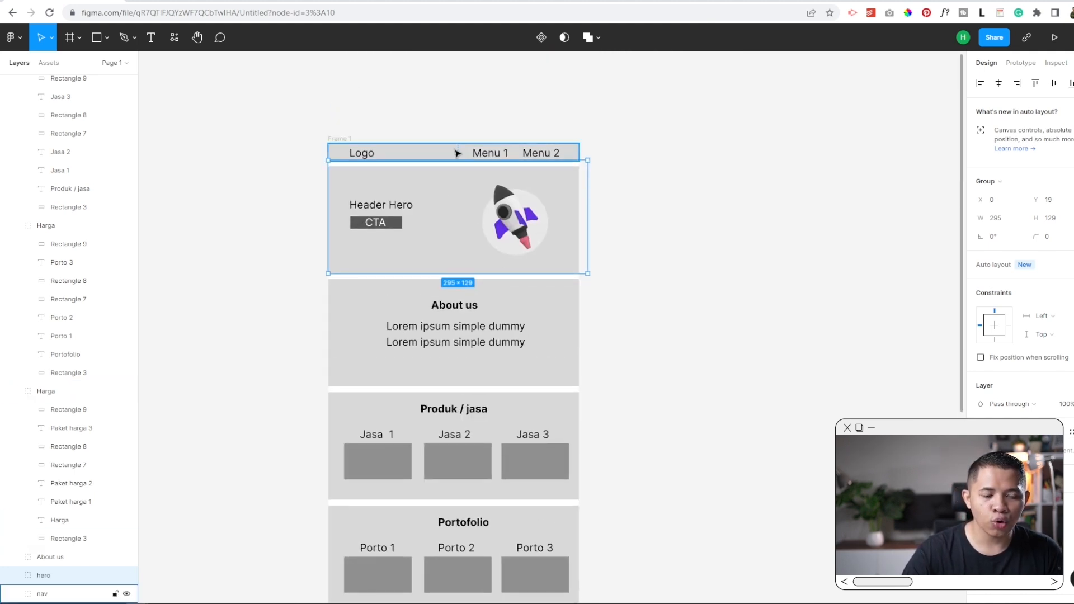
scroll(508, 215, "down", 1)
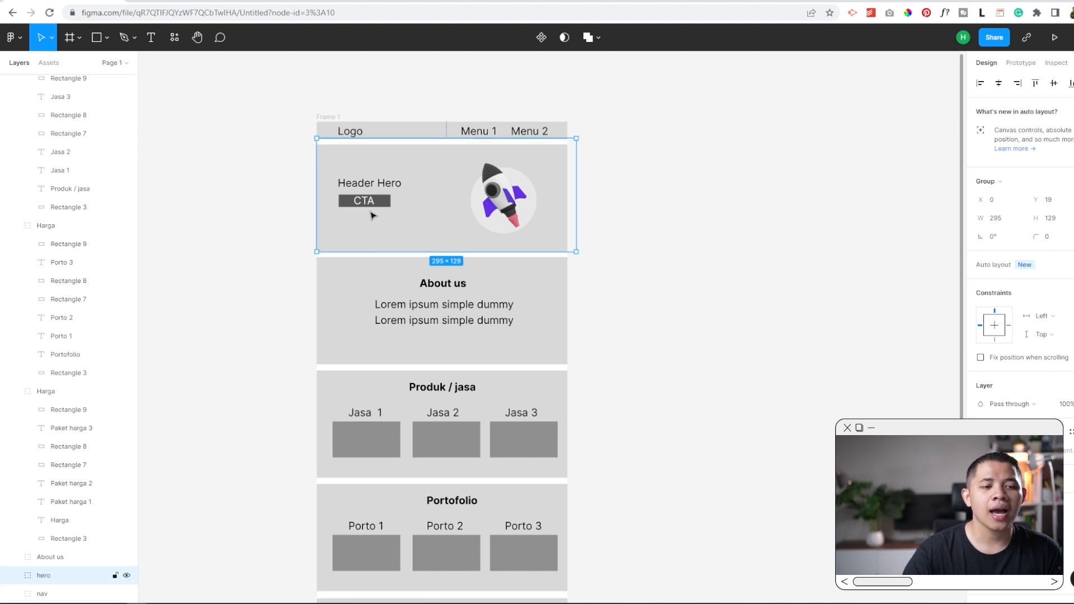
scroll(563, 317, "down", 4)
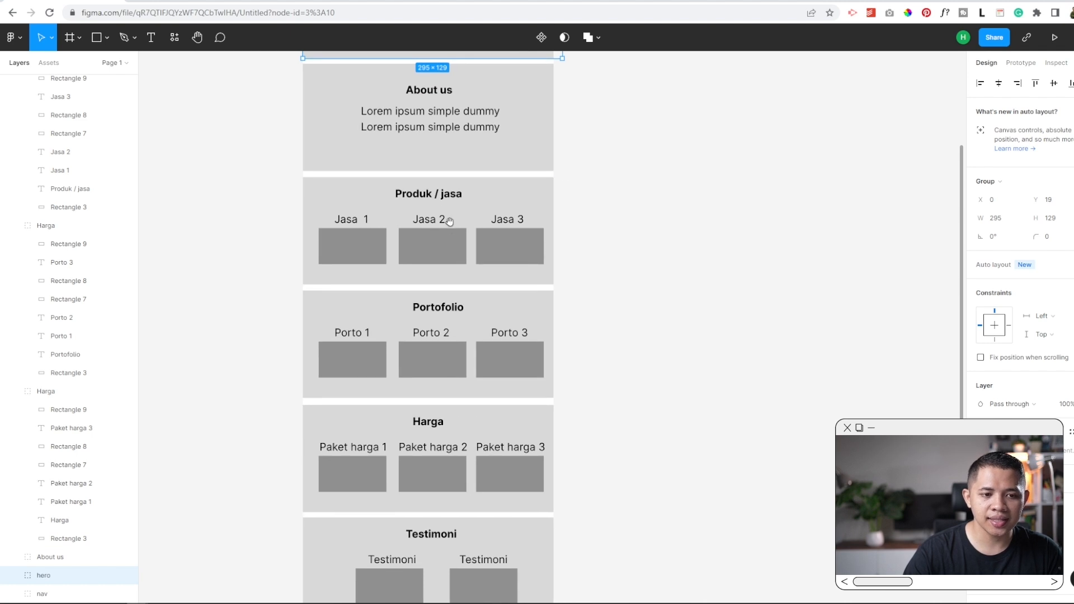
scroll(467, 196, "down", 1)
scroll(514, 230, "down", 1)
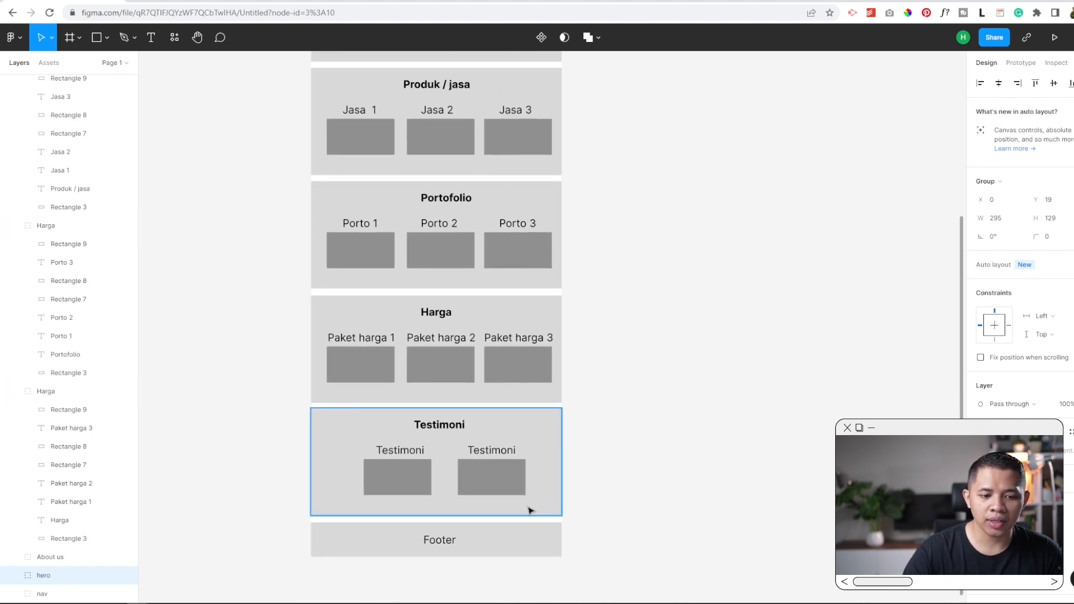
scroll(659, 283, "down", 1)
left_click_drag(680, 210, 645, 292)
scroll(659, 304, "up", 1)
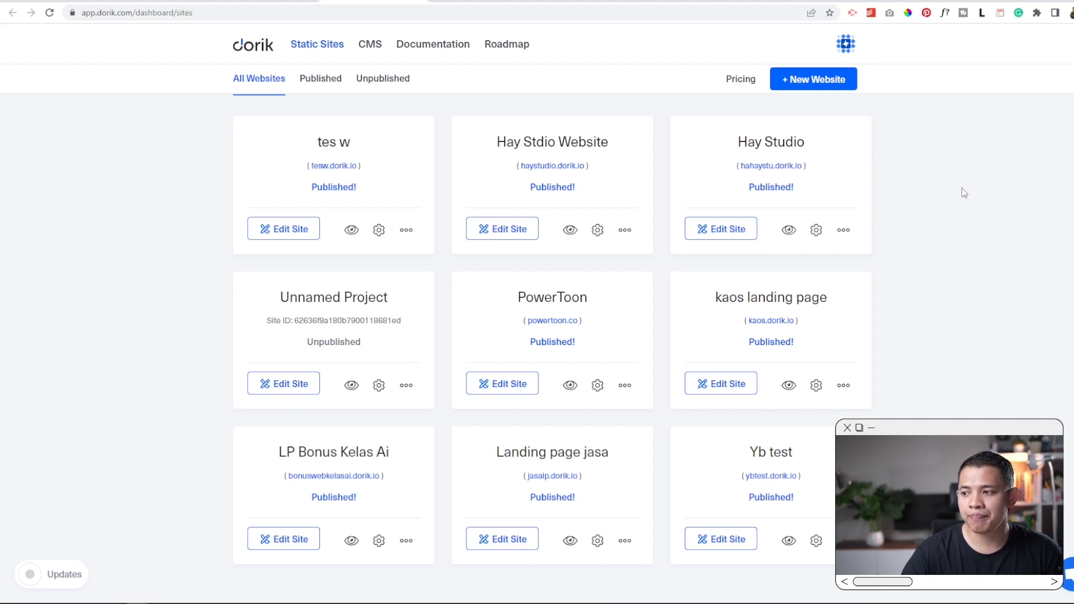
In the Dorik dashboard, create a new website starting from scratch instead of using a template.
left_click(810, 88)
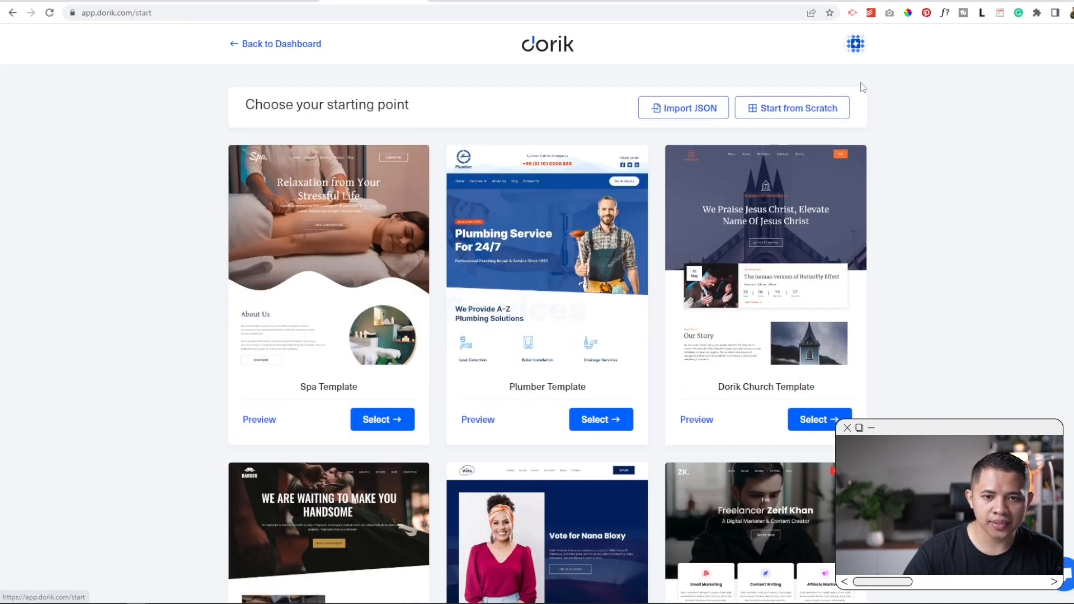
left_click(782, 112)
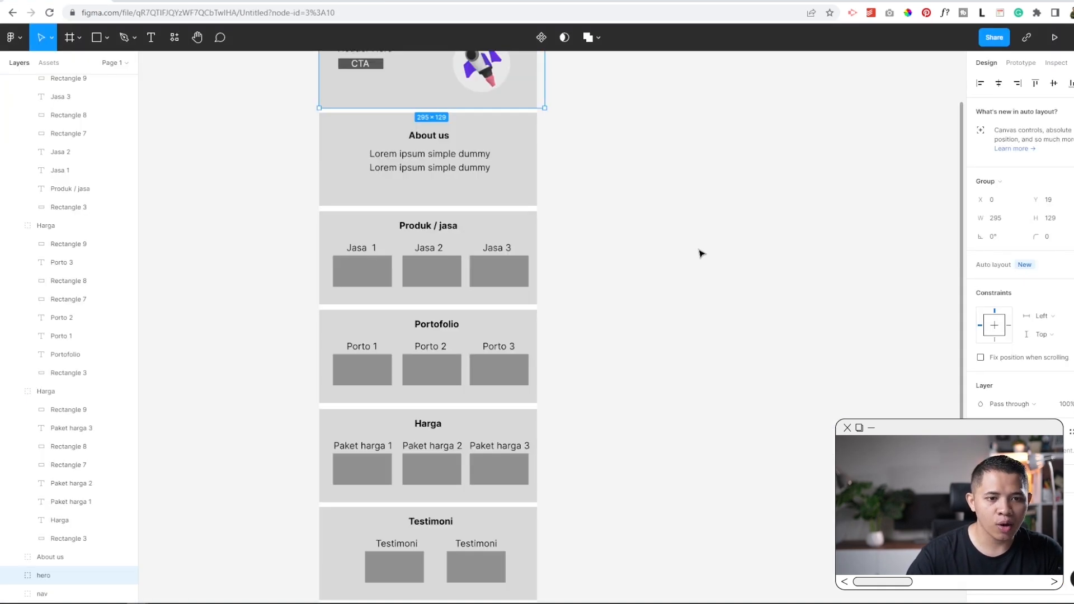
Switch back to the Figma wireframe, examine its top sections and select the nav group.
scroll(588, 202, "up", 3)
scroll(543, 271, "up", 3)
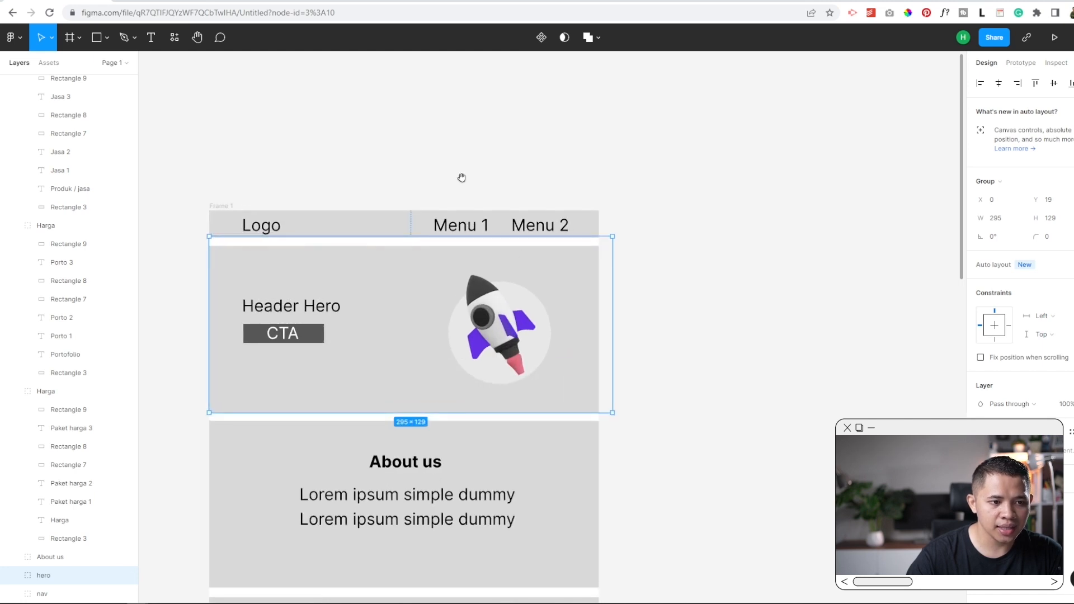
scroll(447, 201, "left", 1)
scroll(379, 216, "up", 1)
left_click(287, 233)
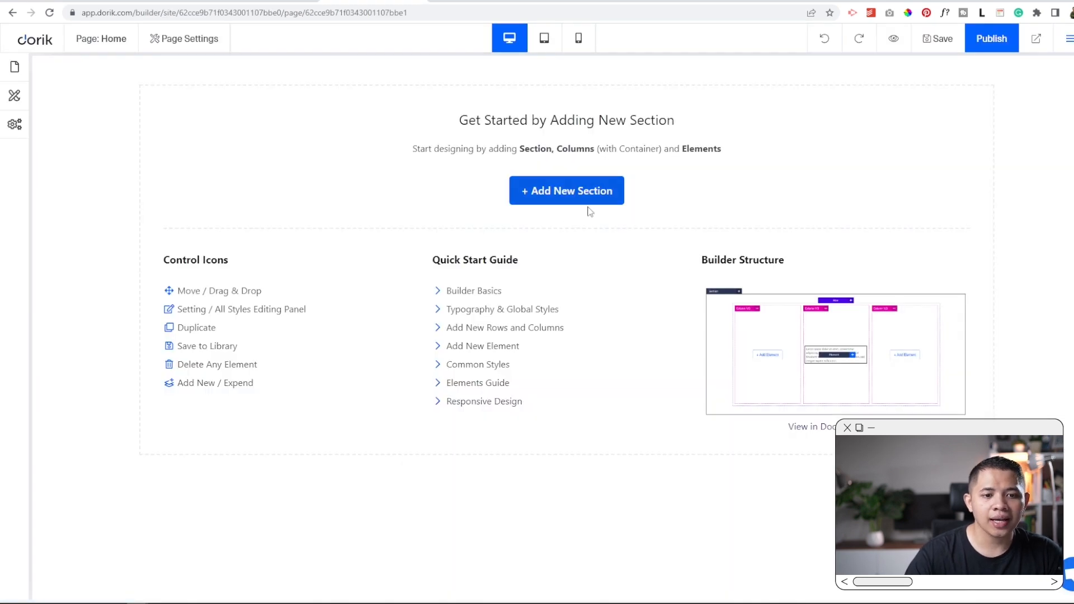
In Dorik, add a custom section with two equal columns, checking the layout against the wireframe's nav section in Figma.
left_click(566, 195)
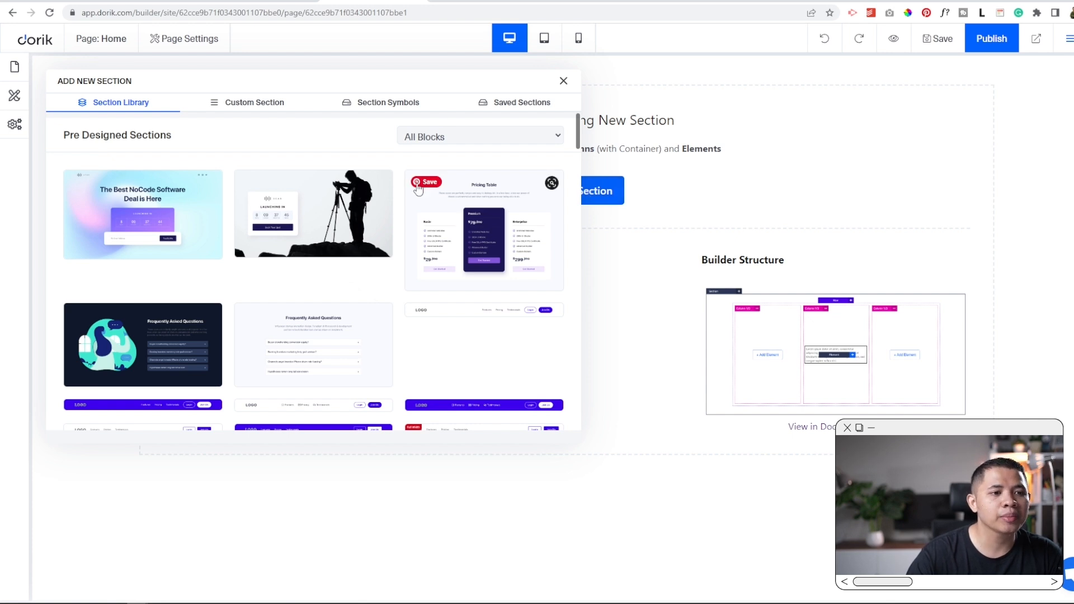
left_click(256, 103)
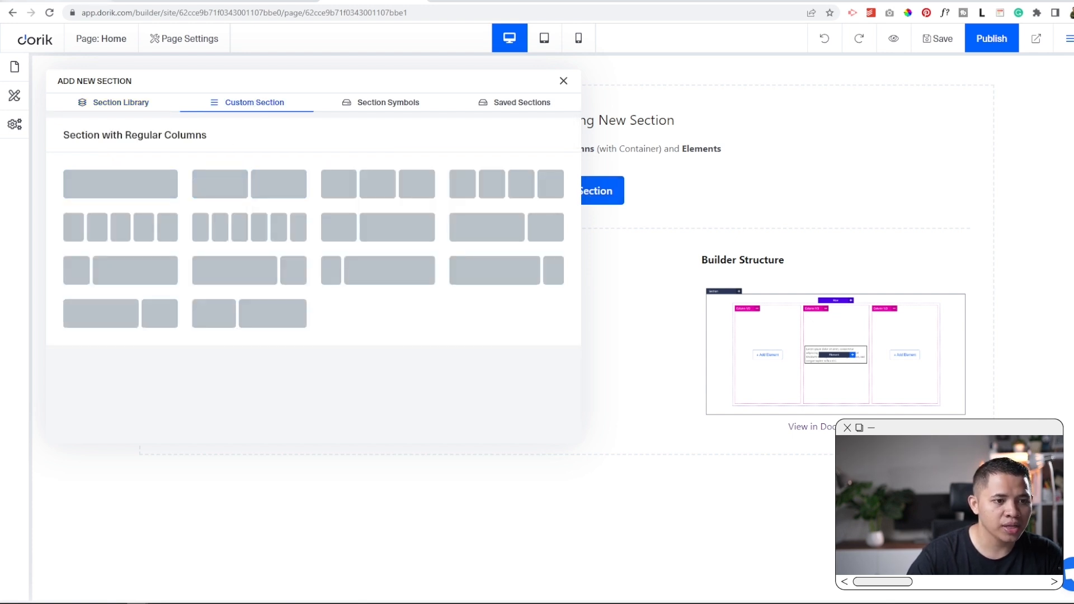
left_click(67, 1)
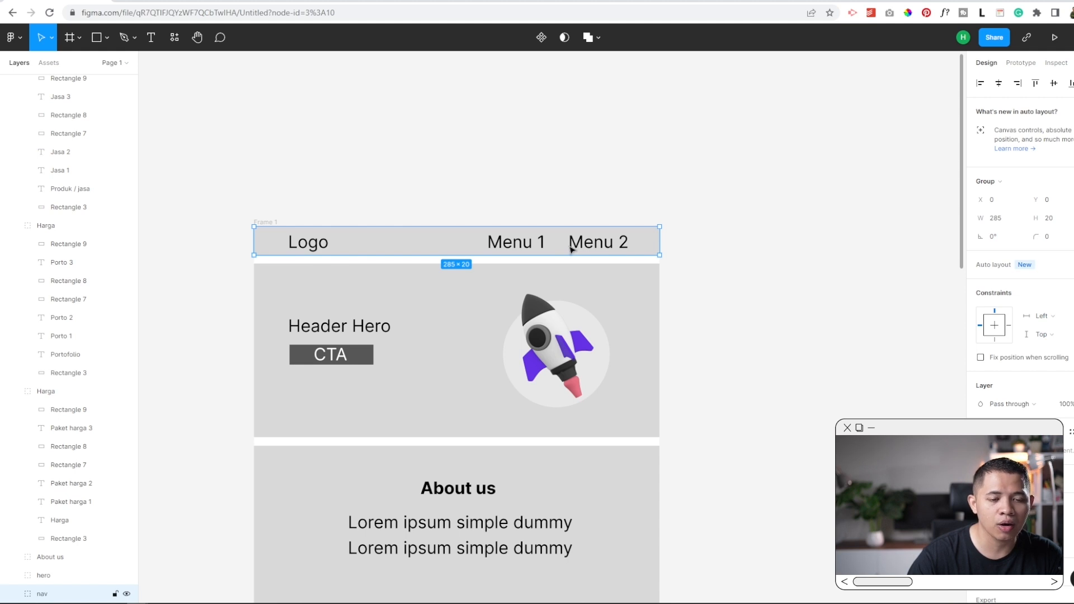
left_click(372, 1)
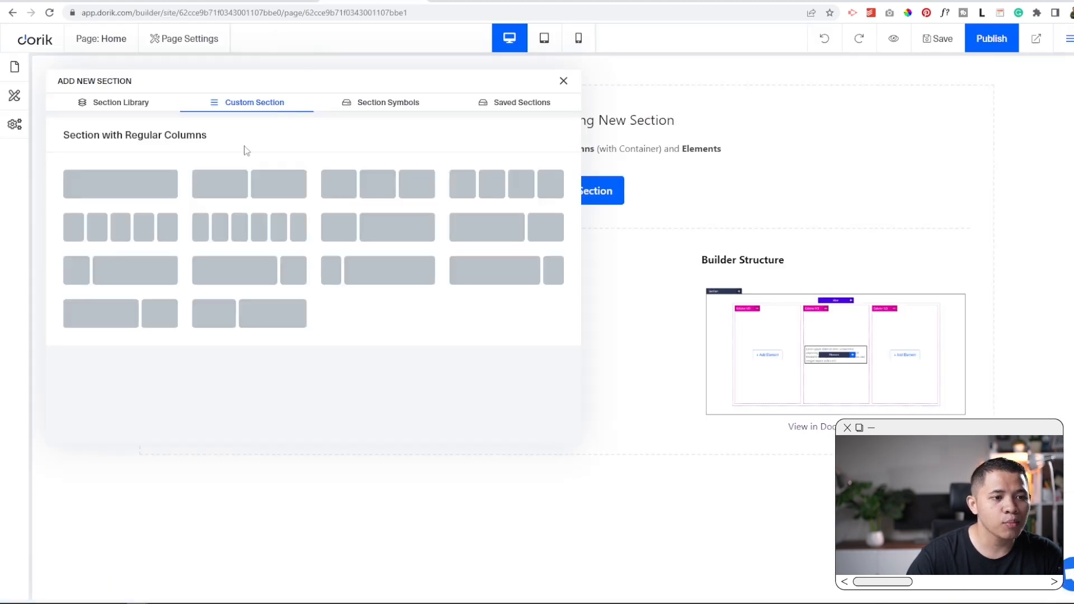
left_click(253, 190)
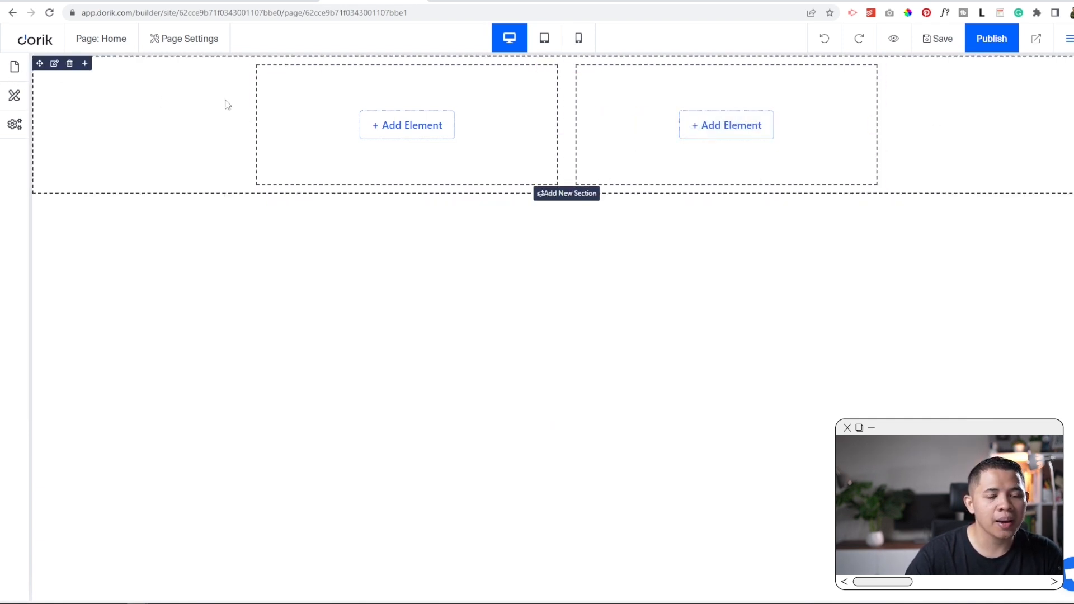
Add the first white pre-designed Navigations section from the section library, and delete the empty two-column section above it.
left_click(566, 194)
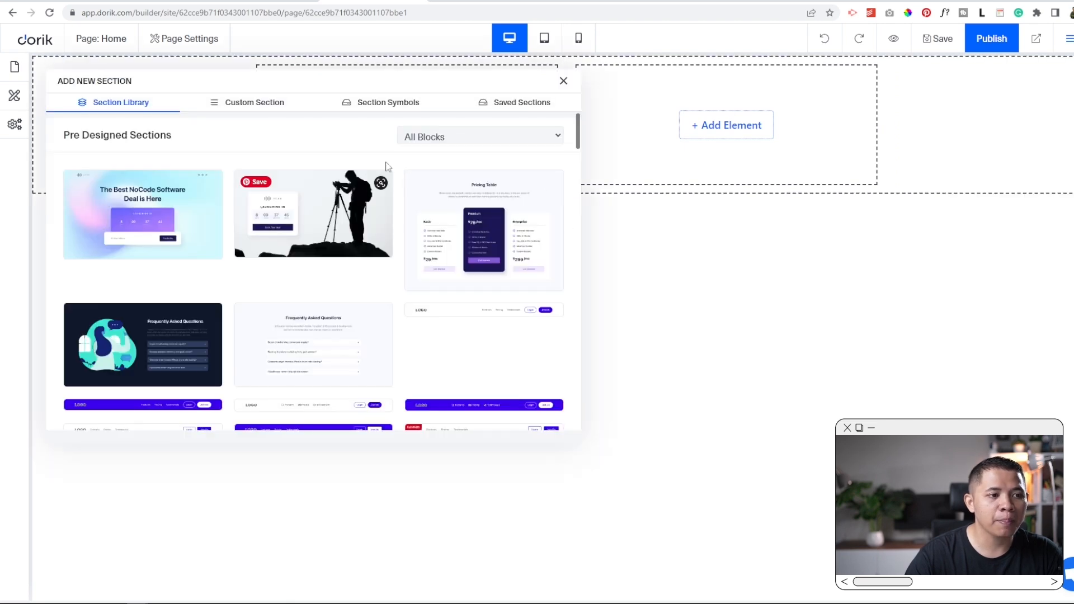
left_click_drag(69, 139, 183, 140)
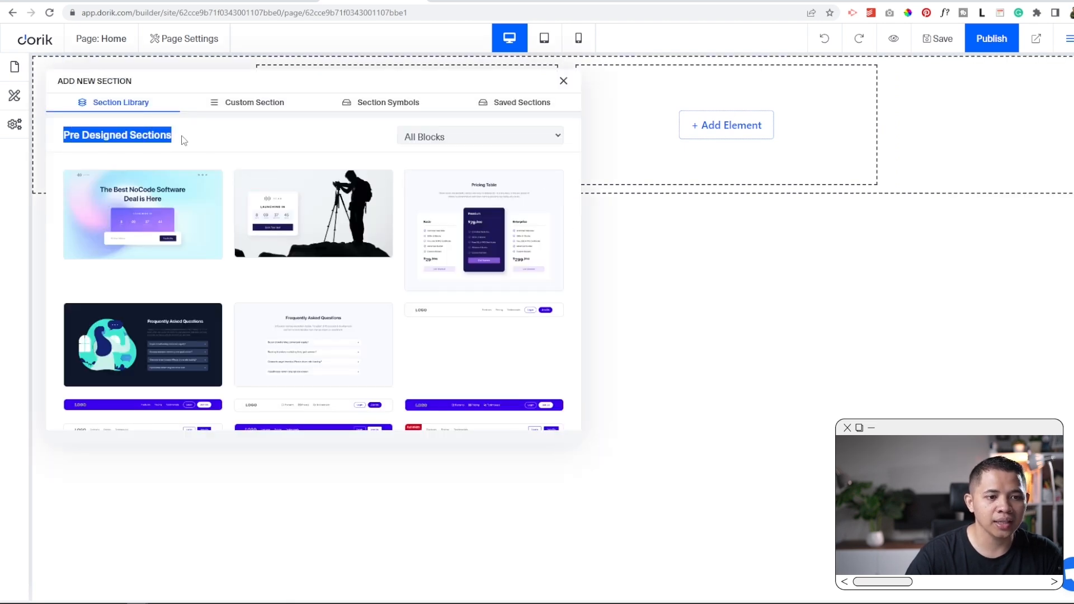
left_click(471, 140)
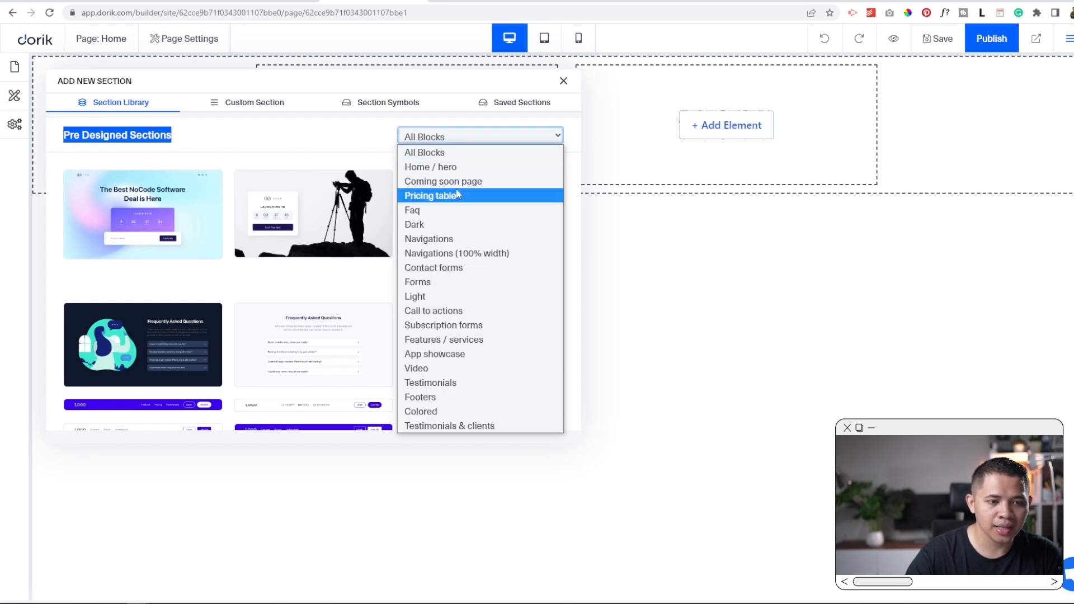
left_click(454, 242)
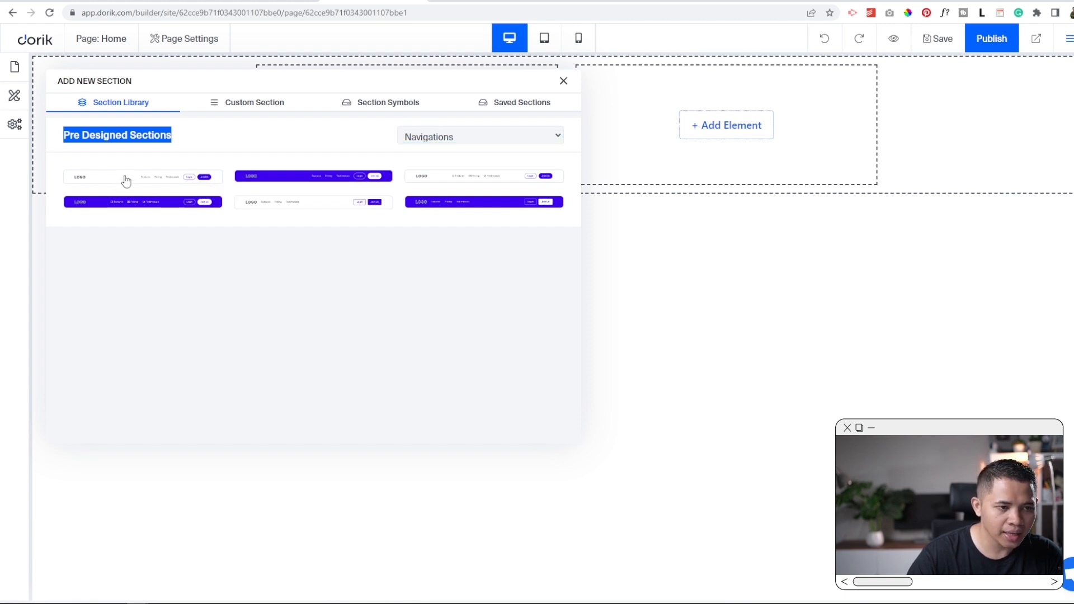
left_click(186, 181)
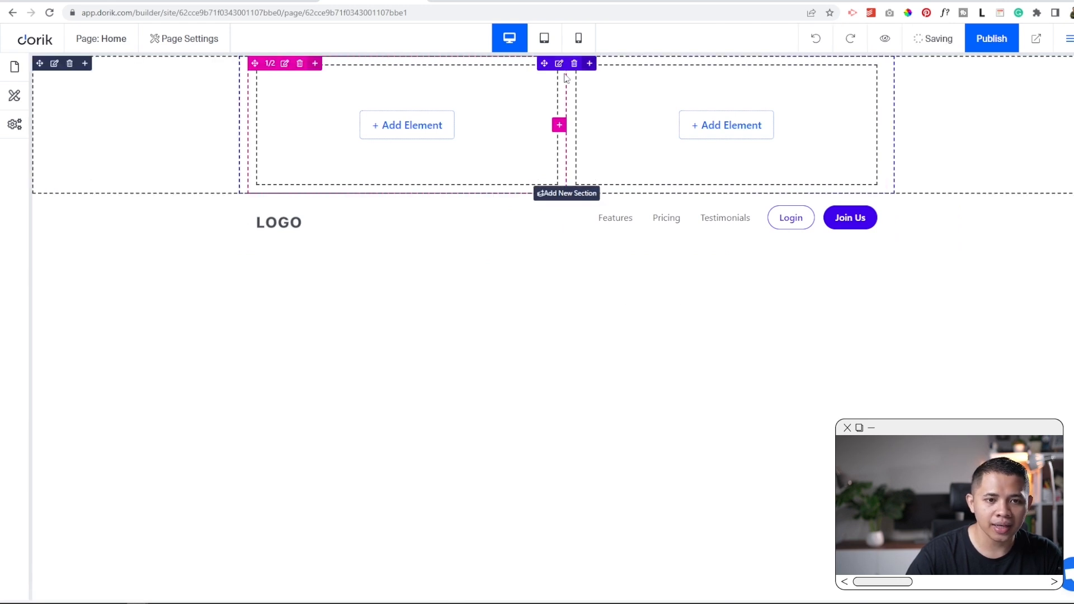
left_click(70, 65)
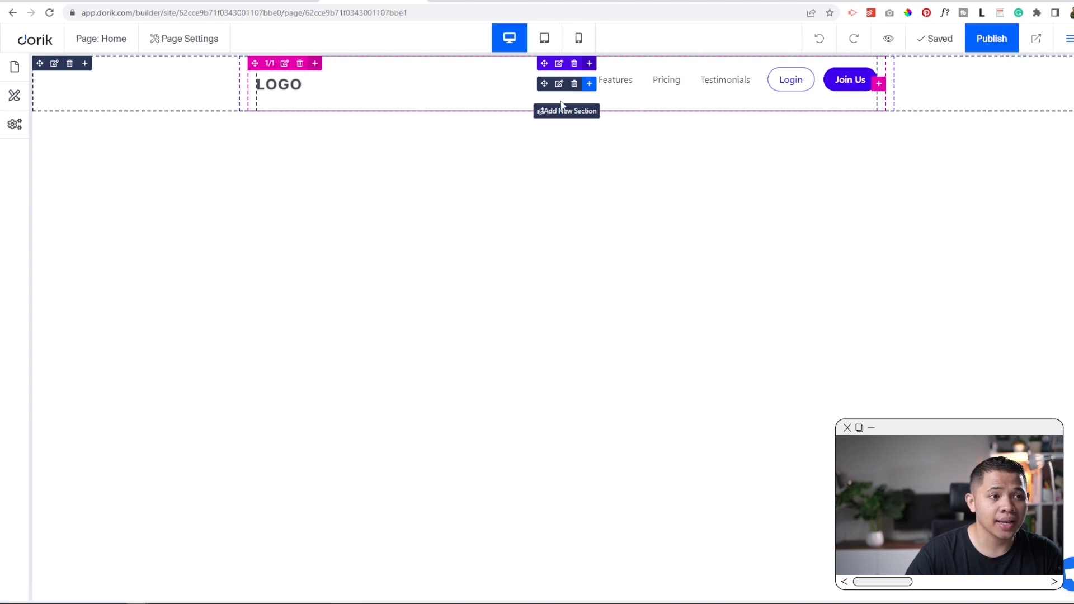
Compare the navigation bar with the nav section of the Figma wireframe, and open and close the bar's settings in Dorik.
left_click(44, 1)
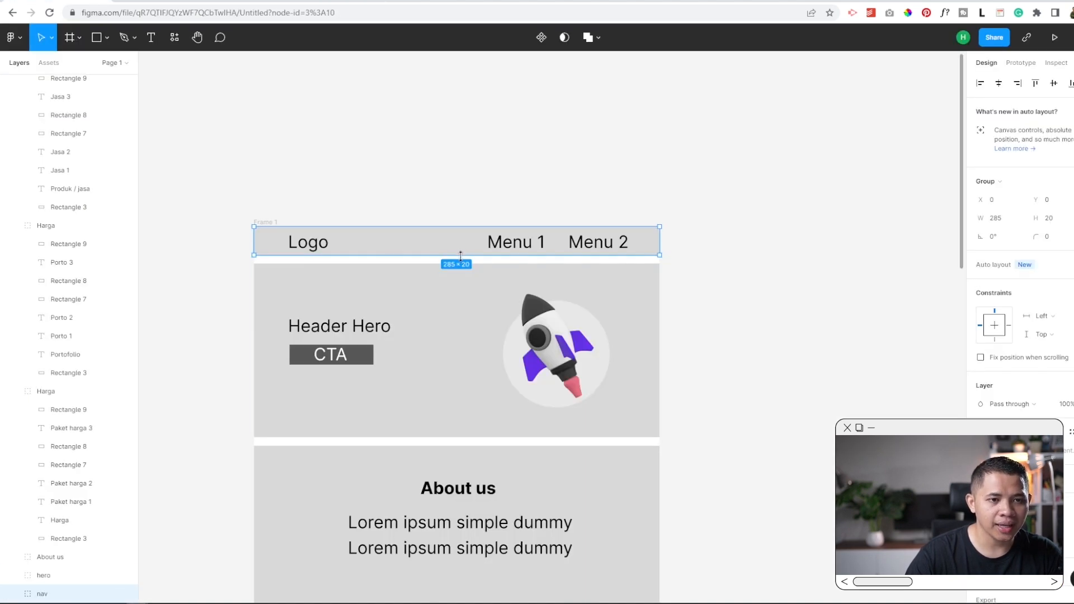
left_click(374, 1)
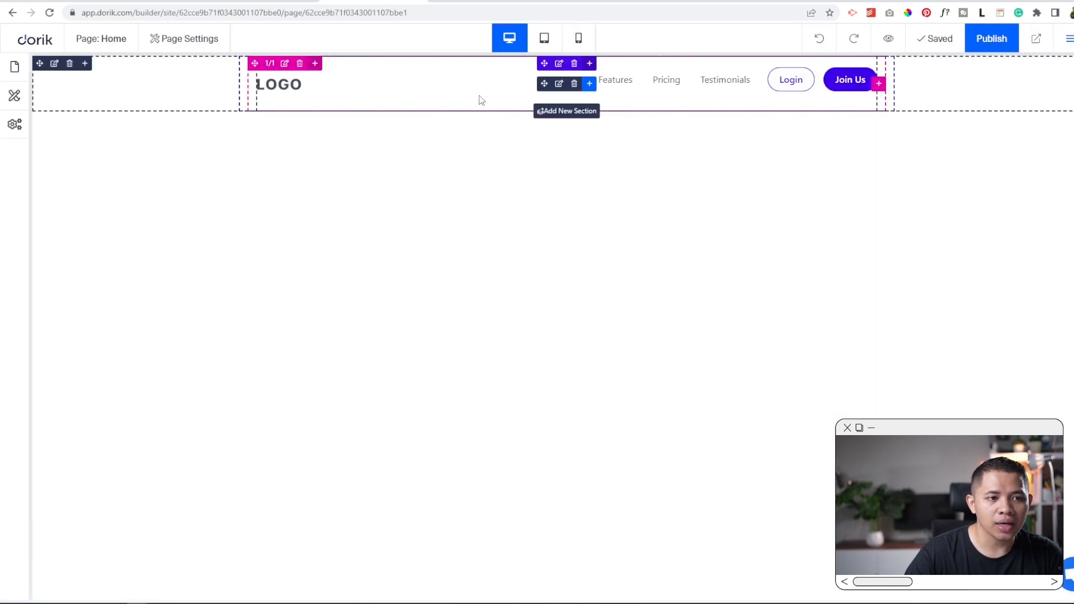
left_click(305, 93)
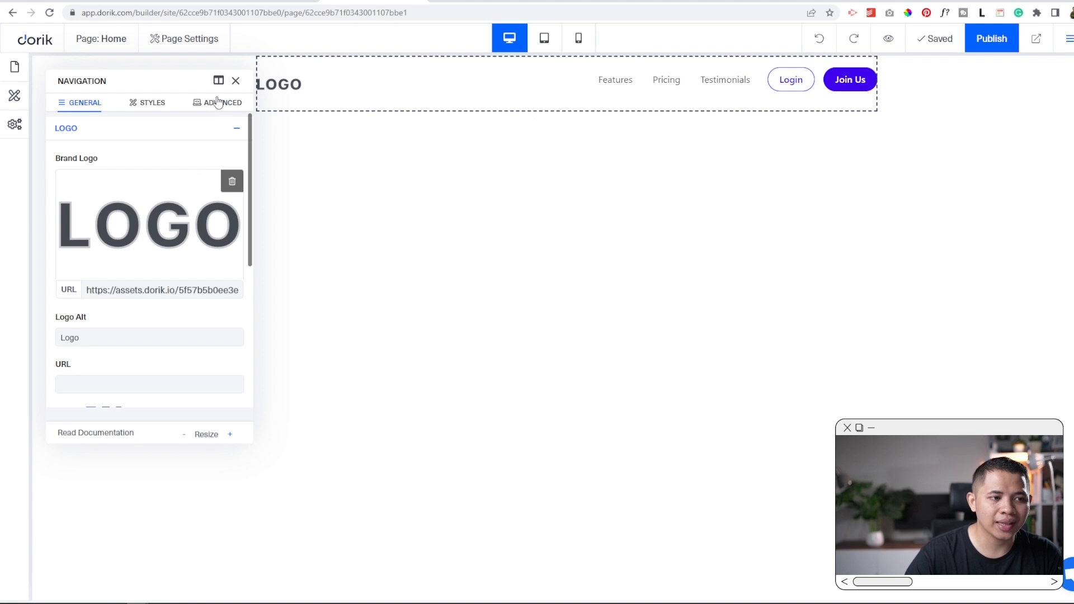
left_click(235, 81)
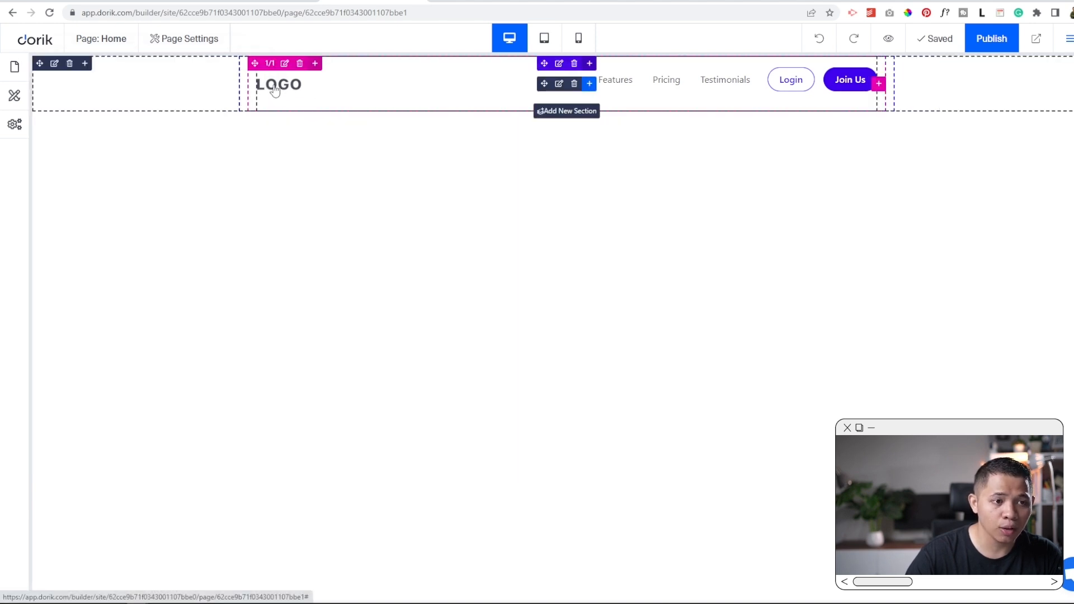
Replace the navigation bar's brand logo with the chain-link image from the Flat icon folder.
left_click(275, 91)
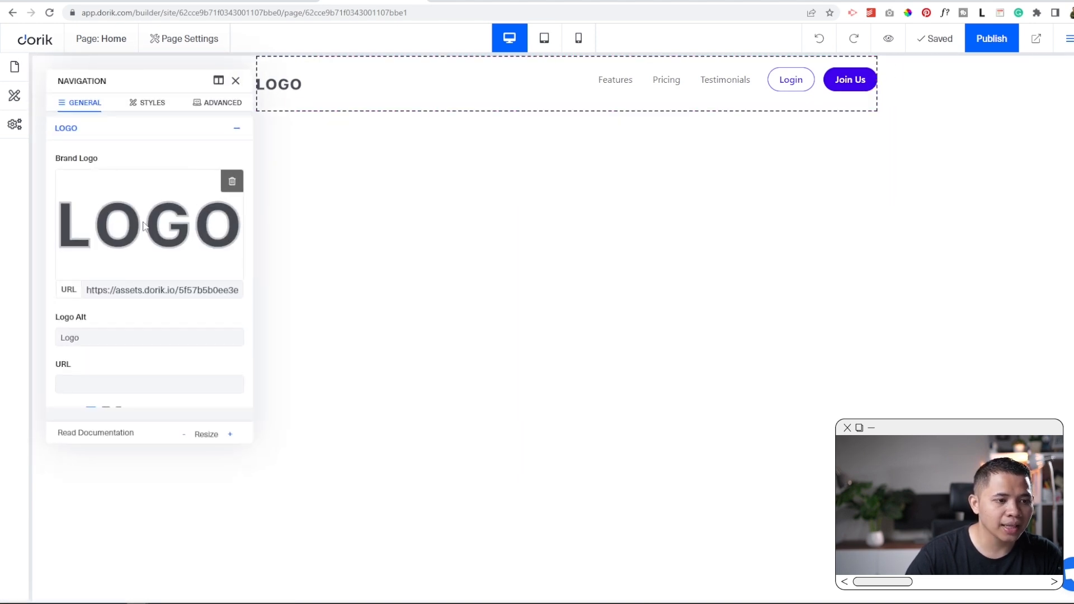
triple_click(199, 289)
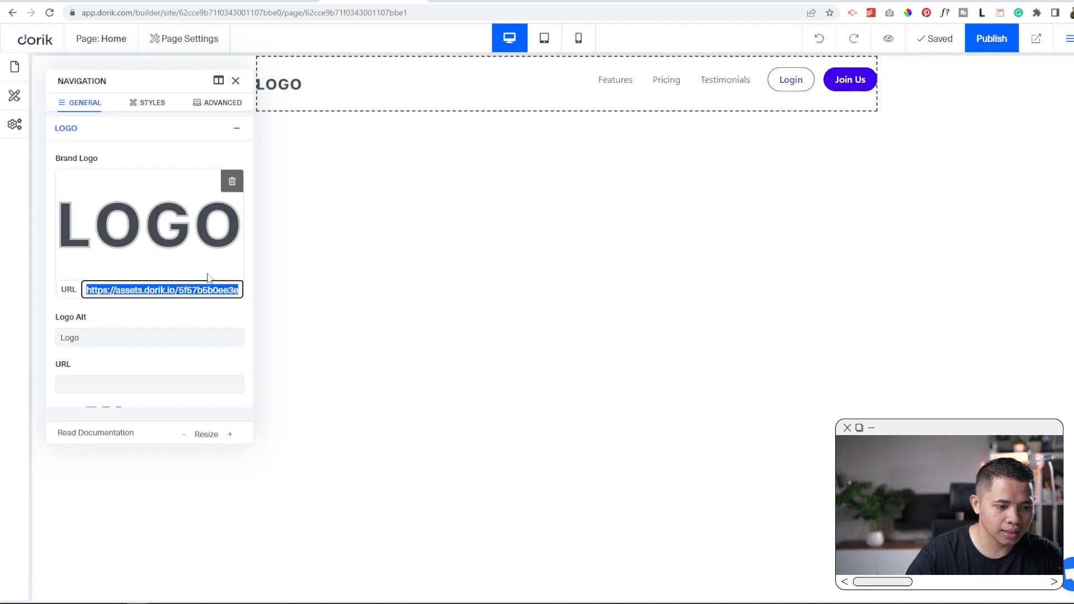
left_click(231, 183)
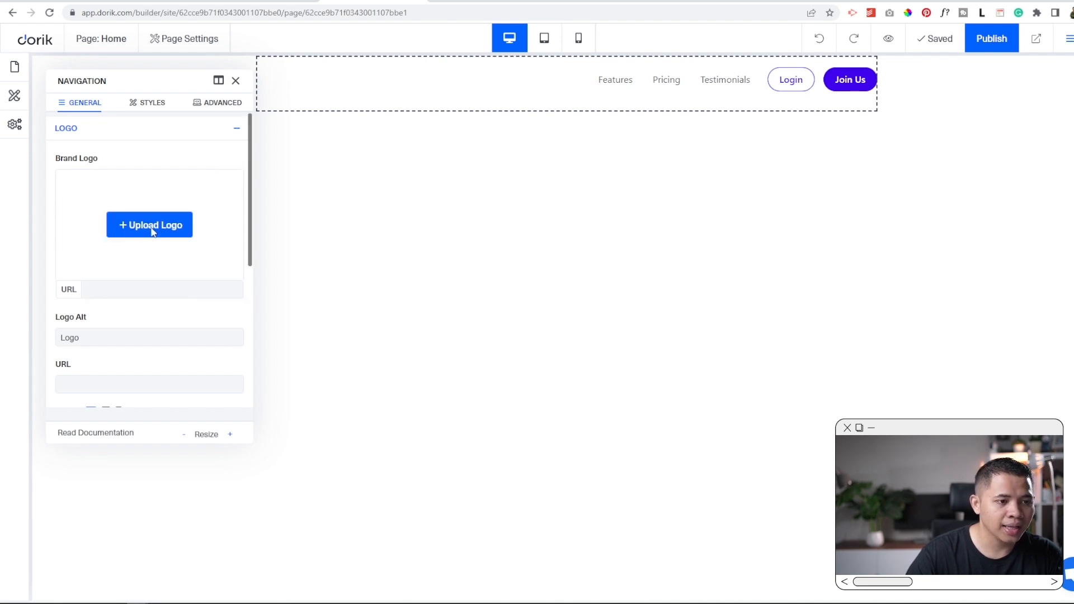
left_click(152, 230)
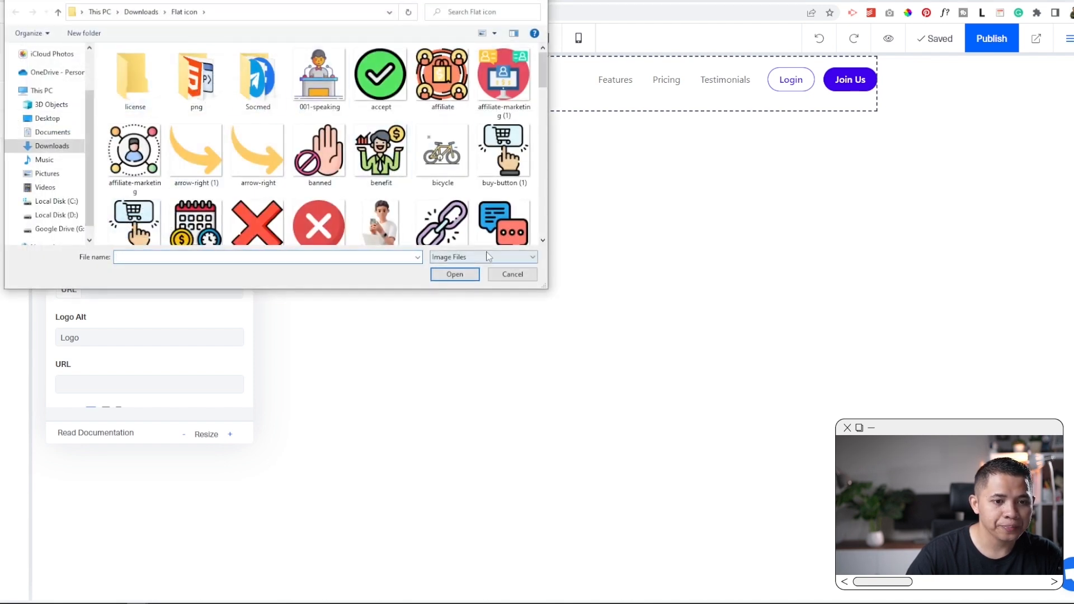
scroll(391, 168, "down", 2)
left_click(445, 114)
left_click(455, 275)
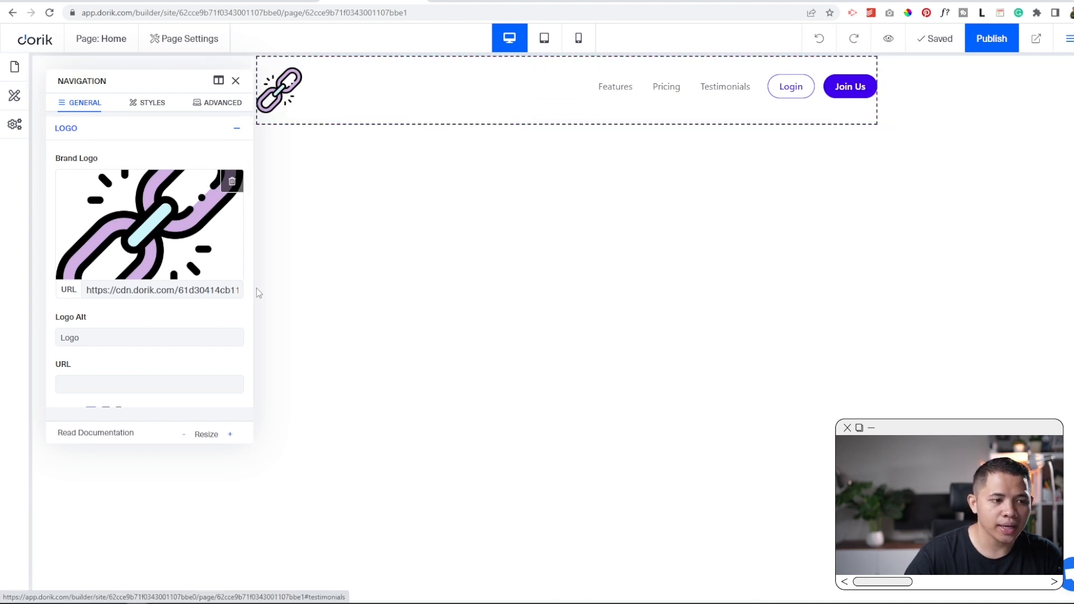
Examine the navigation's link settings, highlight the Features link text, and close the settings.
scroll(139, 319, "down", 5)
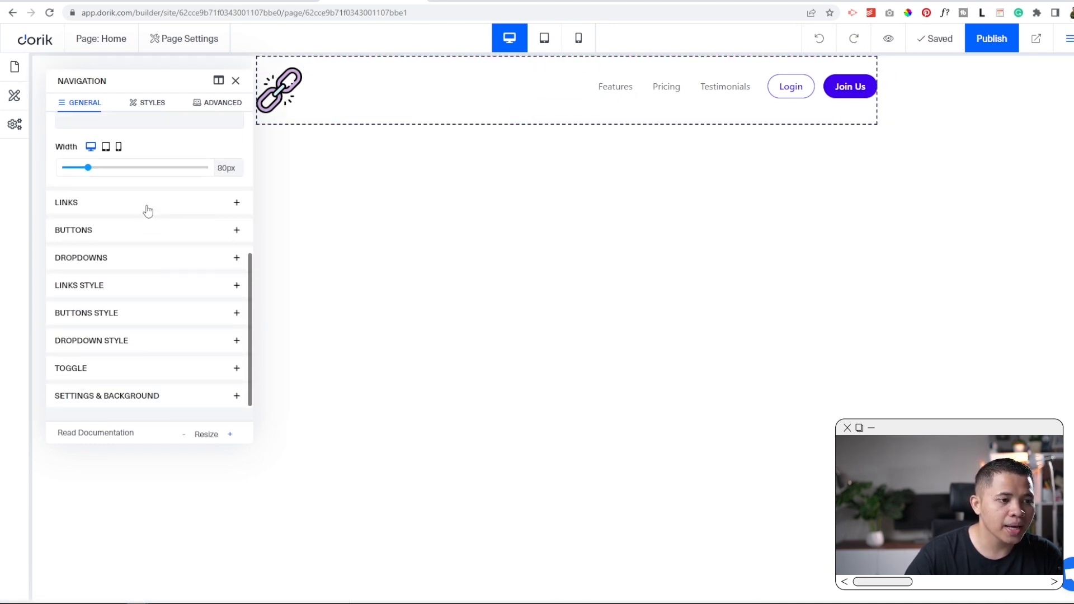
left_click(147, 210)
scroll(191, 219, "down", 1)
scroll(187, 221, "up", 1)
double_click(117, 201)
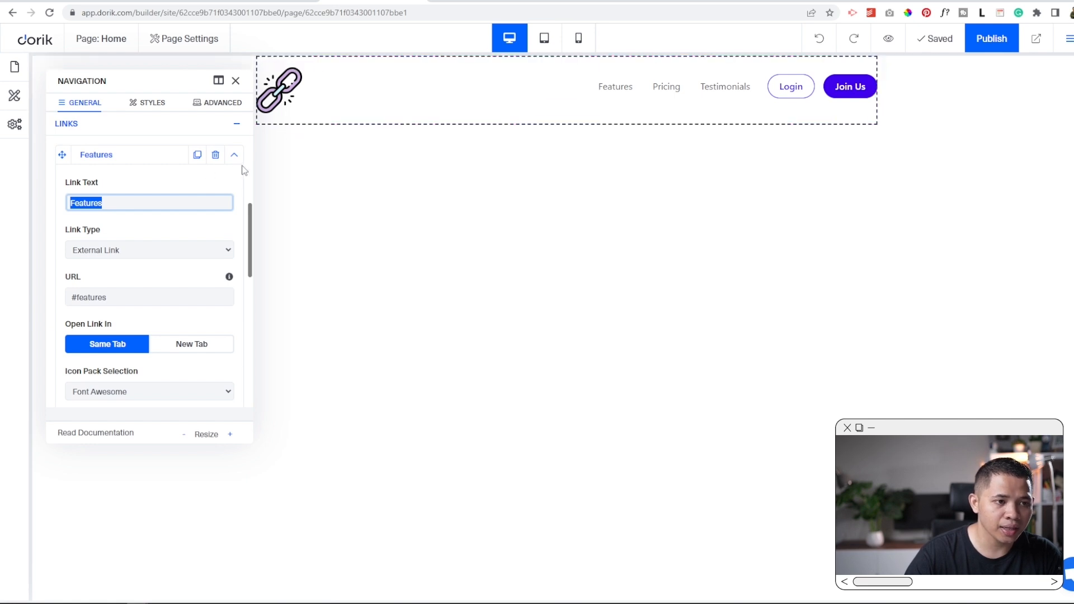
left_click(235, 81)
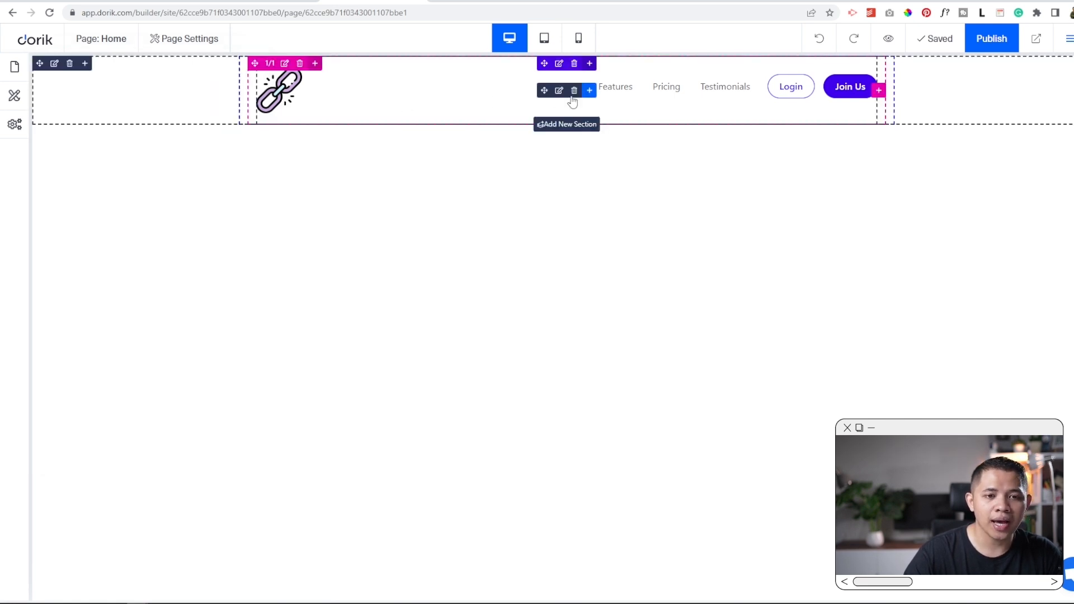
Switch to the Figma wireframe, deselect the nav group, and review the nav, hero and About us sections.
left_click(84, 2)
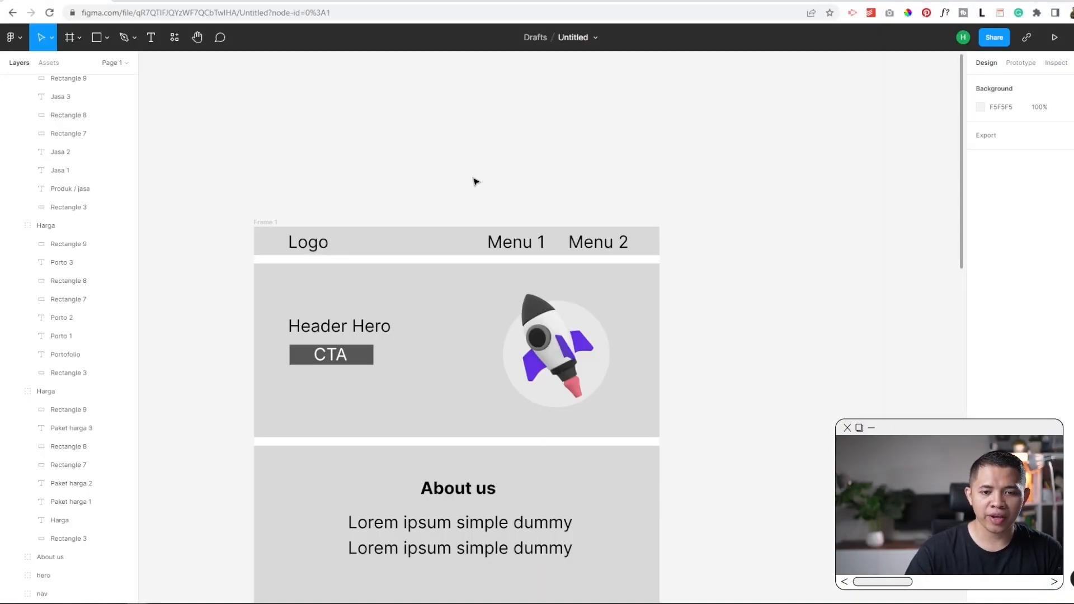
scroll(475, 182, "down", 2)
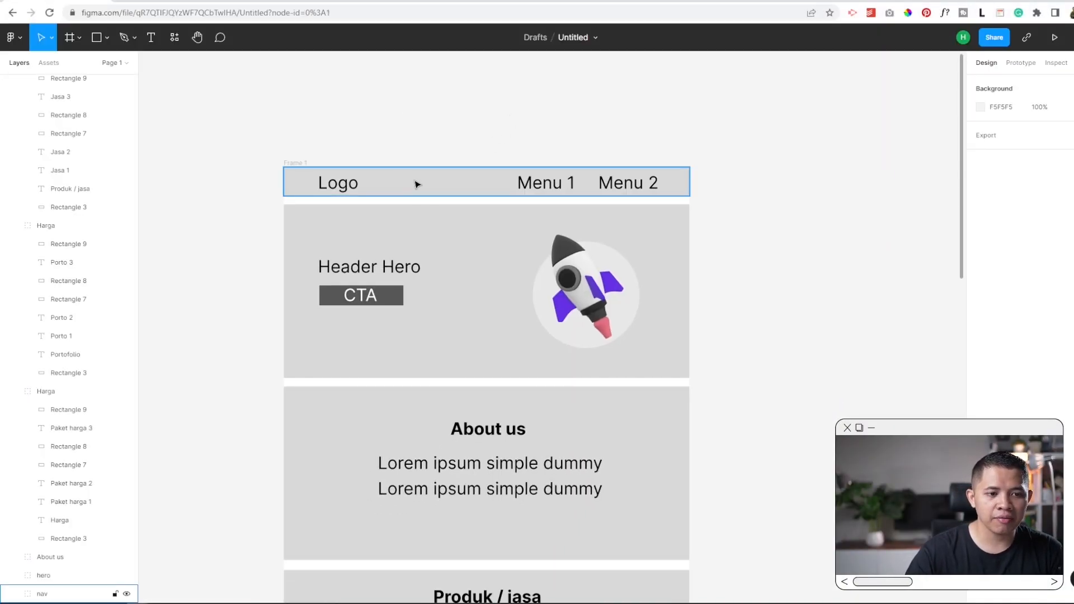
scroll(408, 187, "up", 2)
scroll(437, 274, "down", 2)
scroll(375, 223, "up", 1)
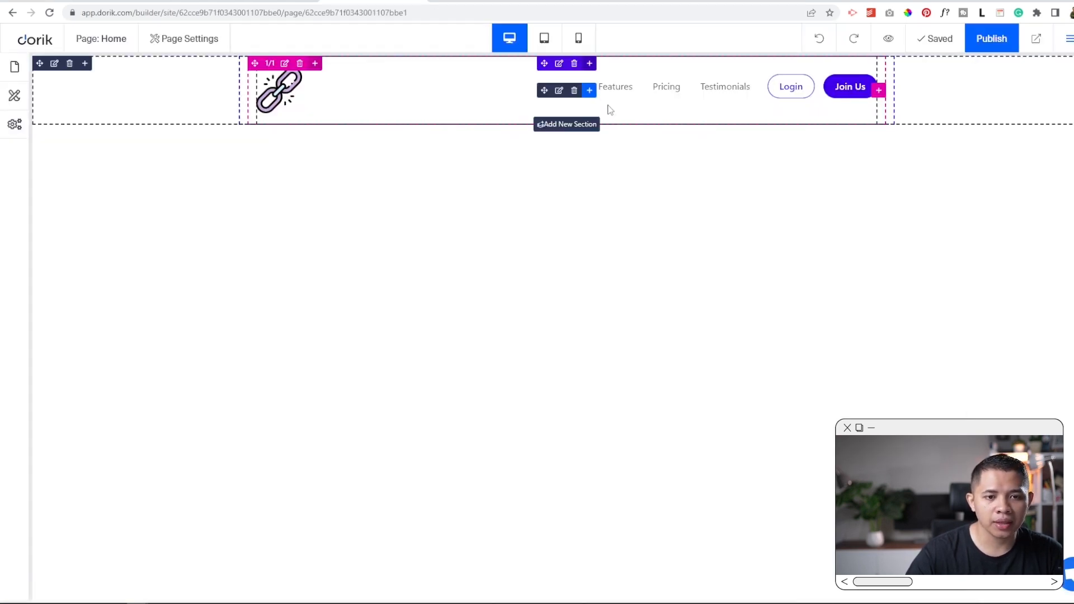
Add a custom section with two equal columns below the navigation bar and place an Image element in its second column.
left_click(567, 125)
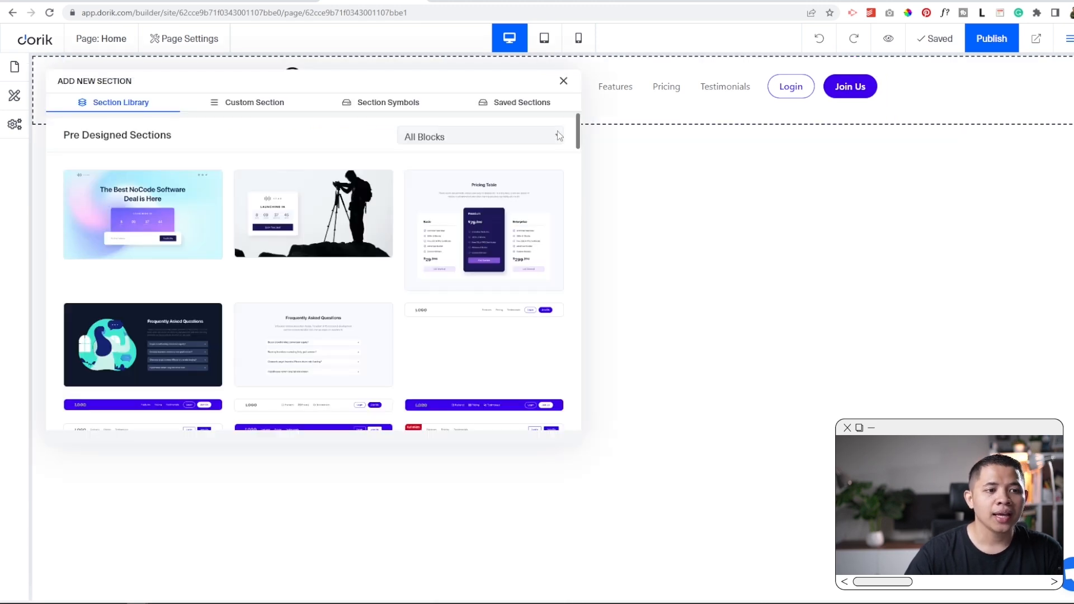
left_click(255, 103)
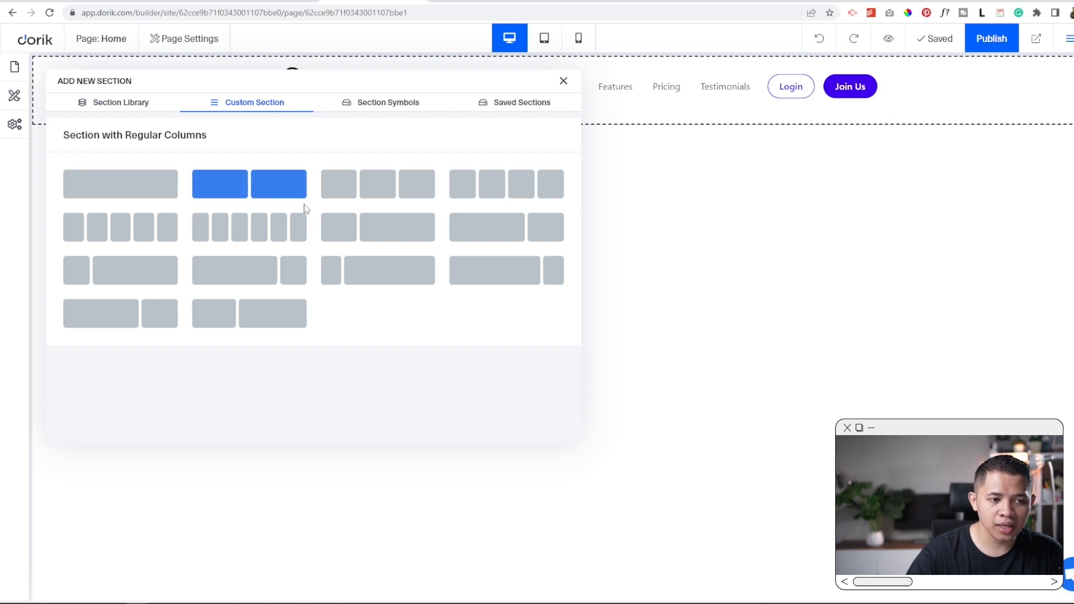
left_click(245, 191)
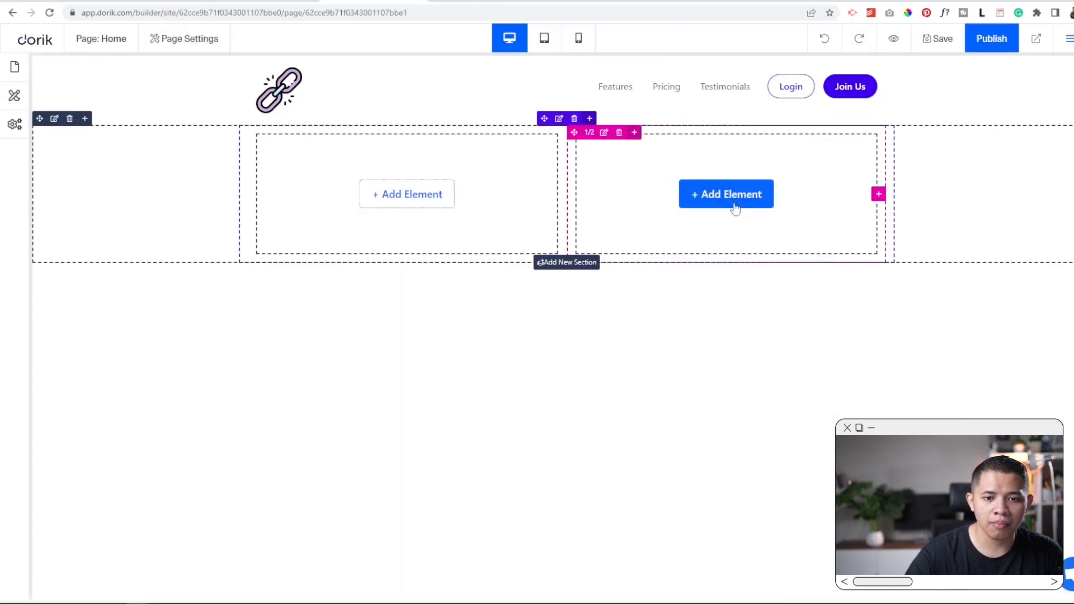
left_click(734, 195)
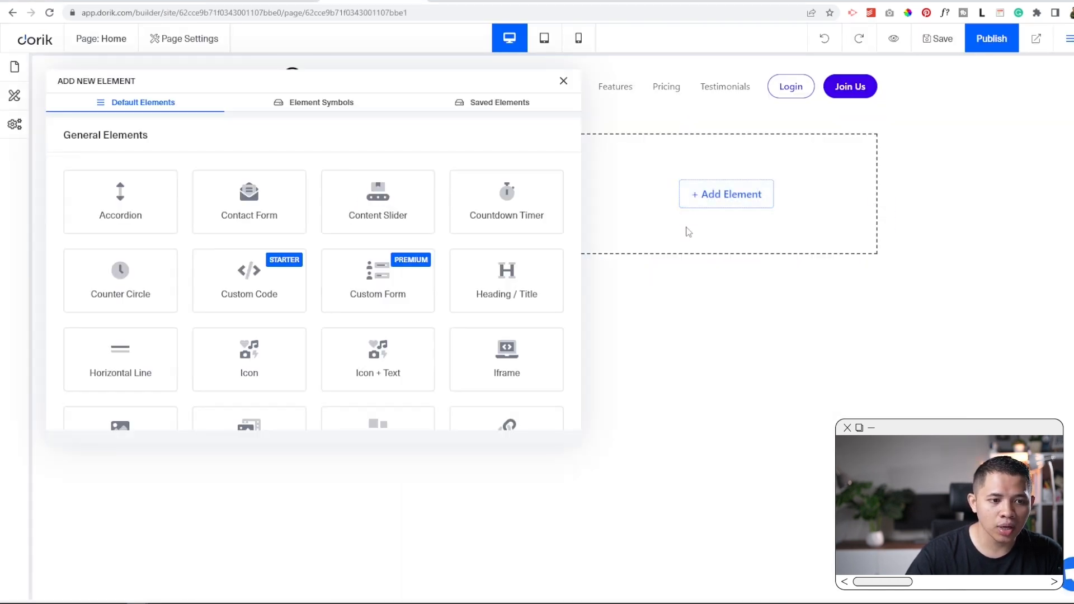
scroll(493, 343, "down", 2)
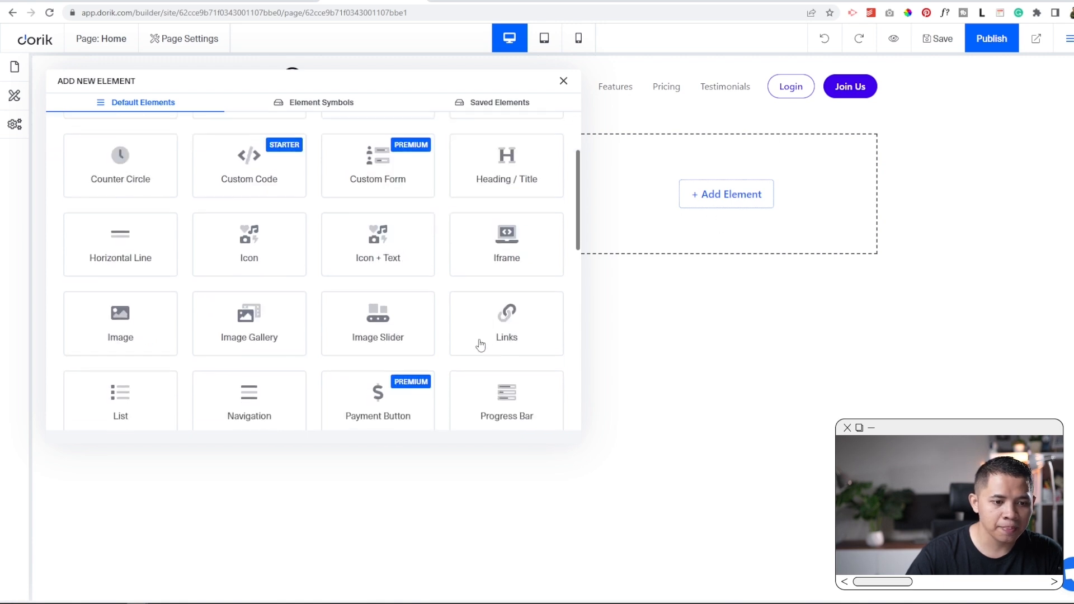
left_click(122, 331)
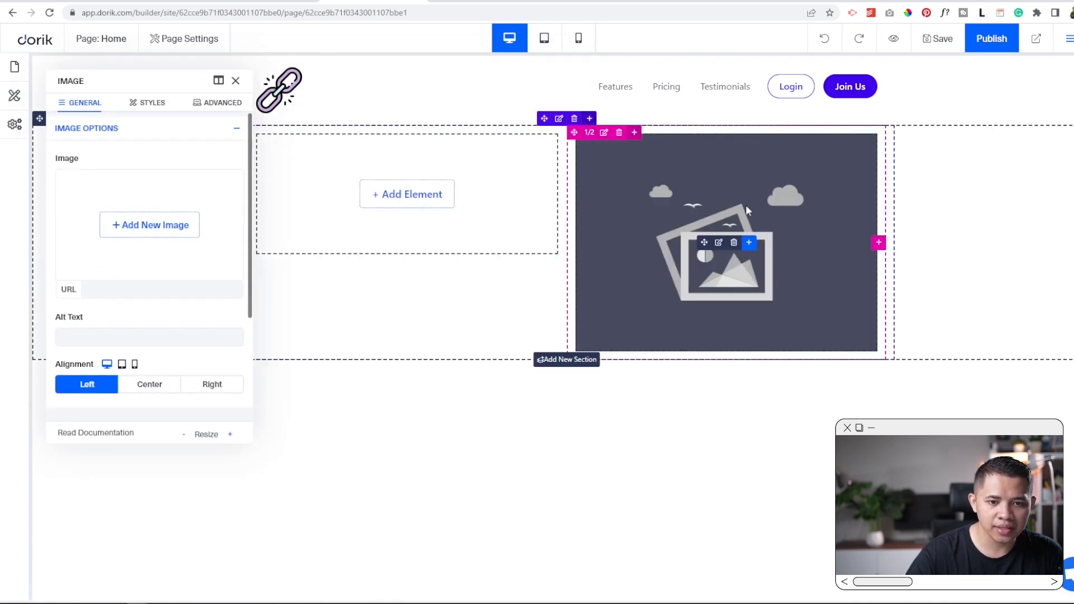
left_click(235, 80)
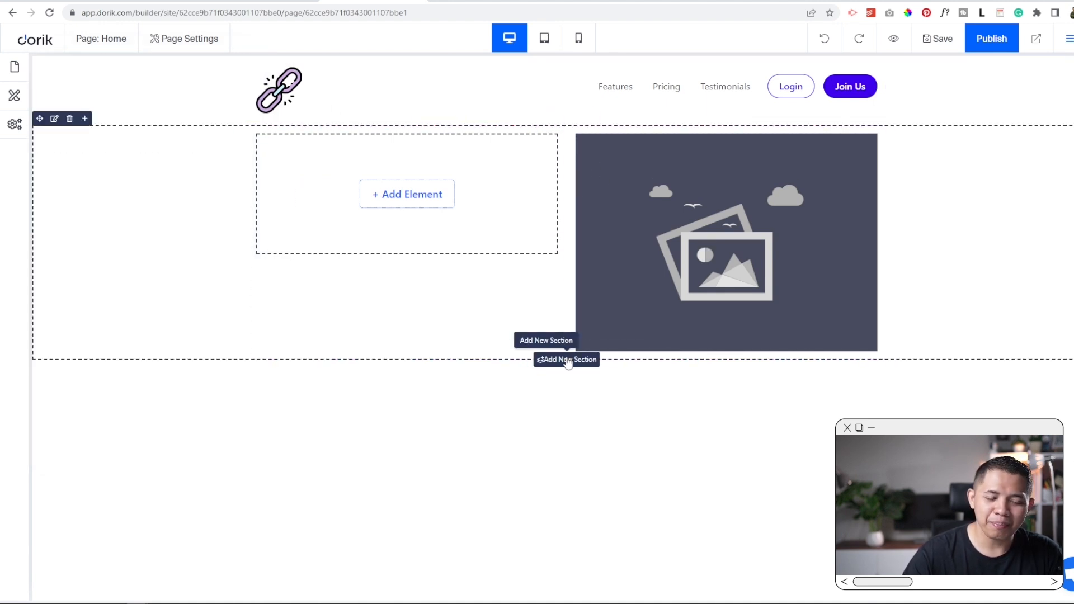
Insert the predesigned "Build Your Startup Website Easily" section with the laptop photo from the Home / hero category.
left_click(568, 361)
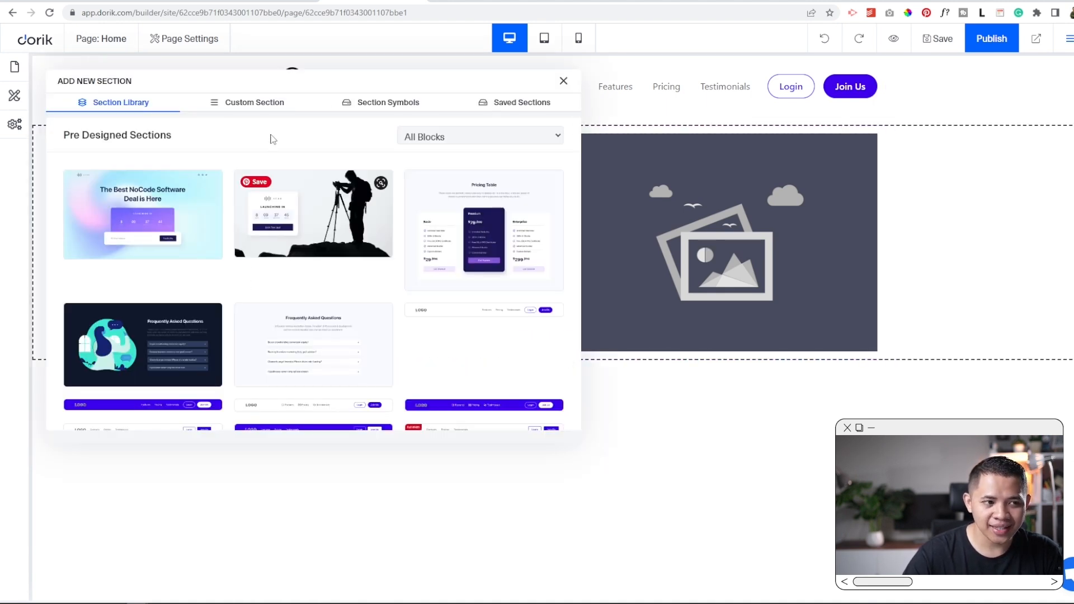
left_click_drag(66, 137, 177, 140)
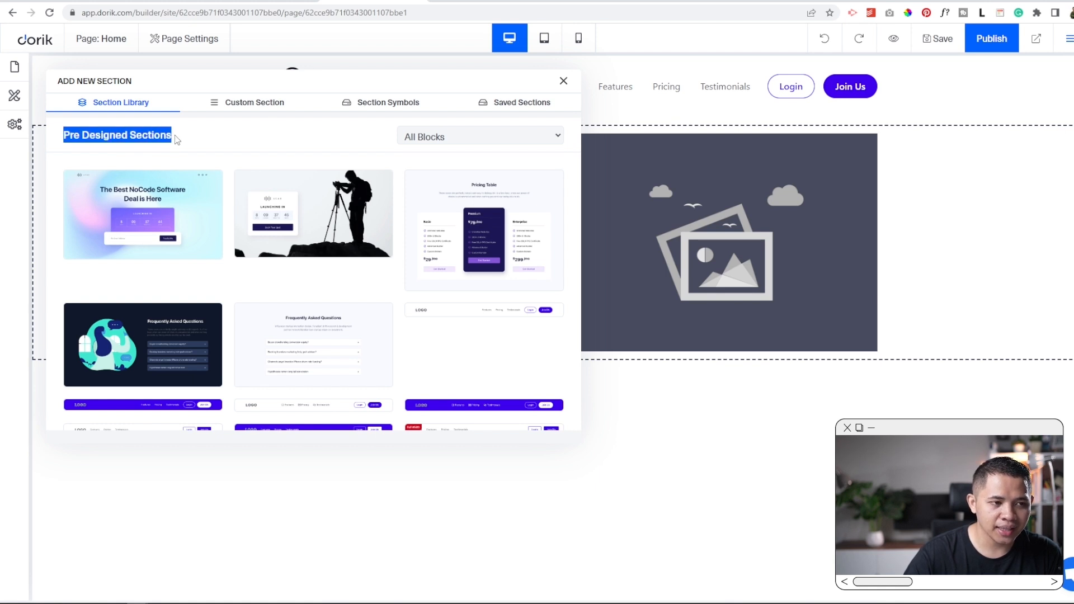
left_click(457, 138)
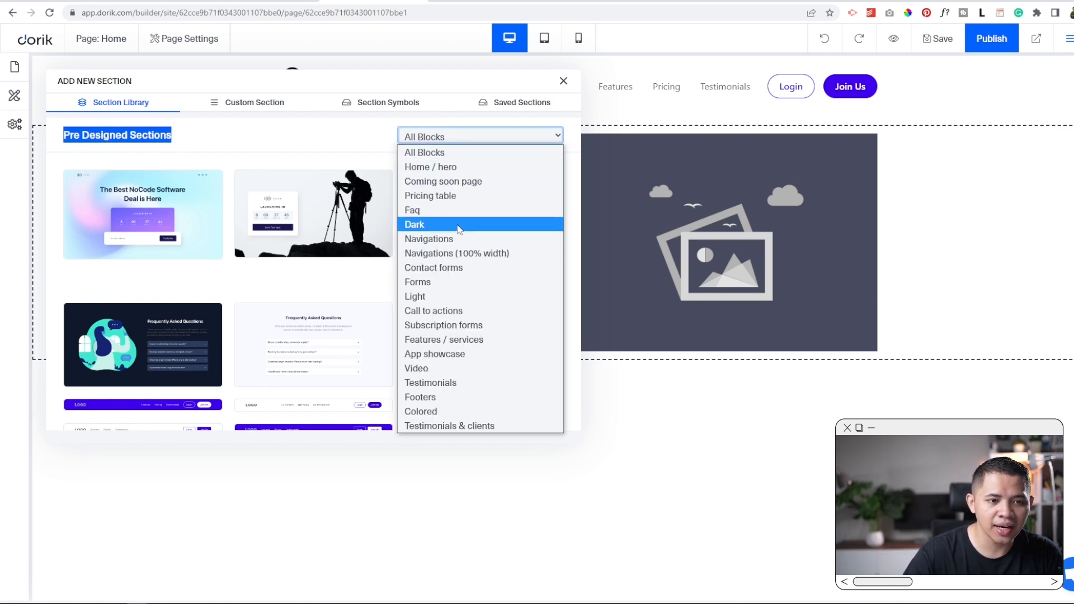
left_click(461, 167)
scroll(323, 158, "down", 5)
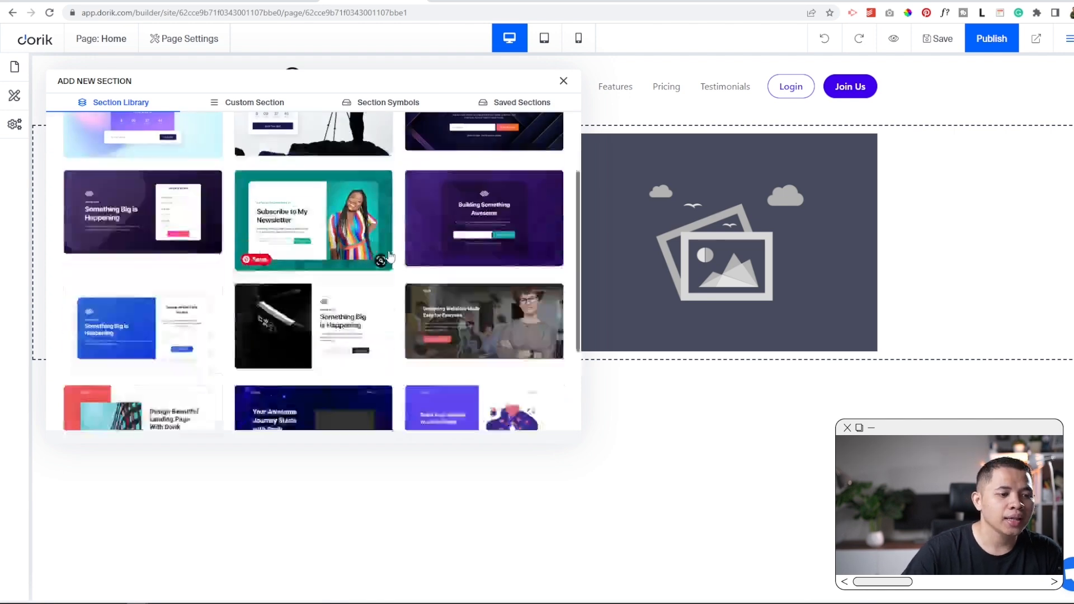
scroll(400, 360, "down", 3)
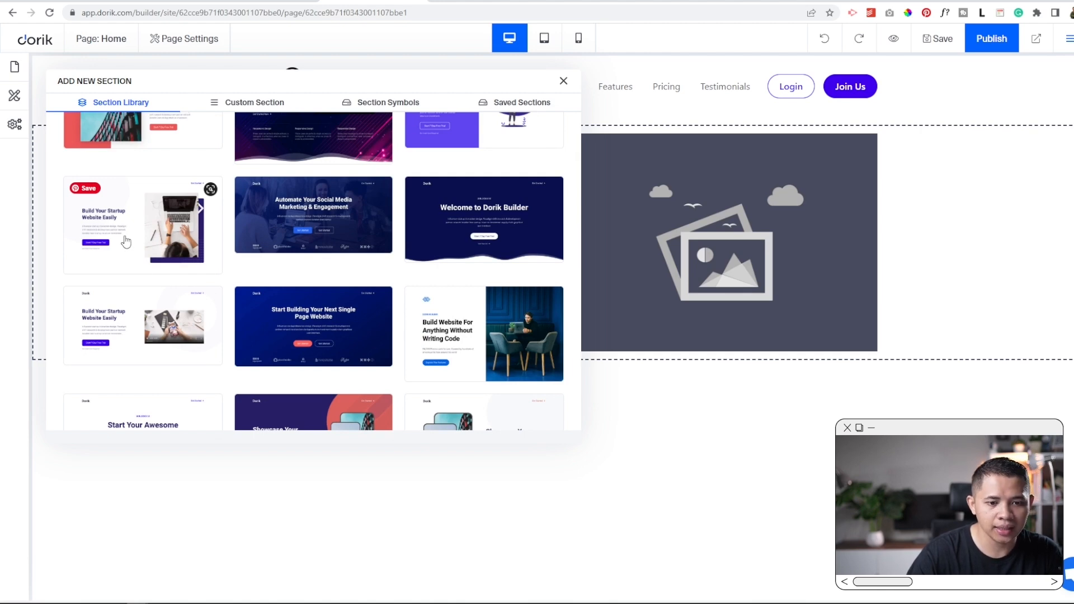
left_click(125, 241)
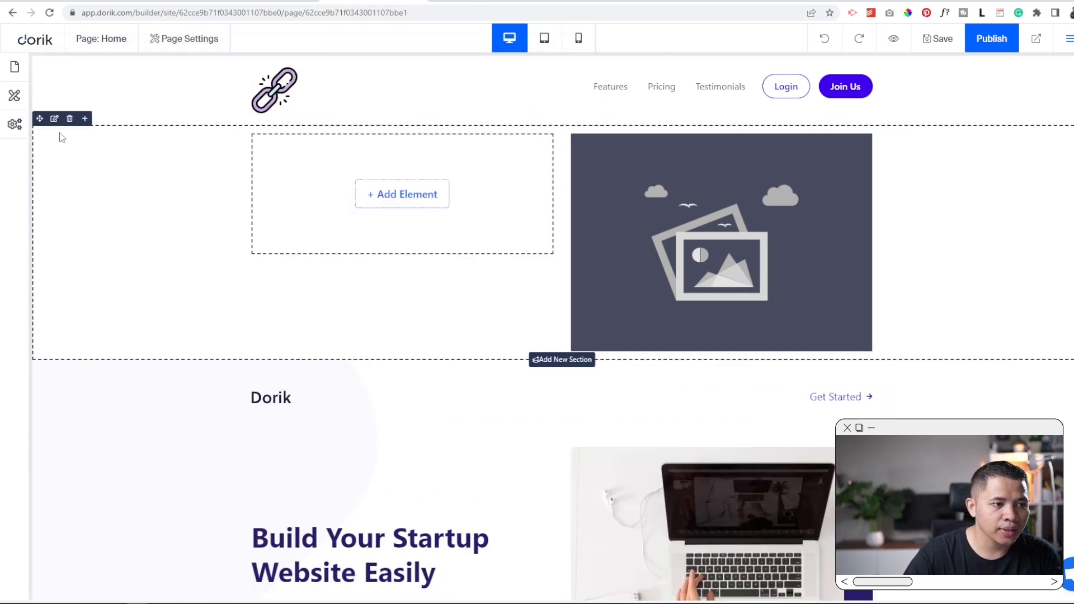
Delete the custom two-column section and the hero's top row holding the Dorik logo and Get Started link.
left_click(69, 118)
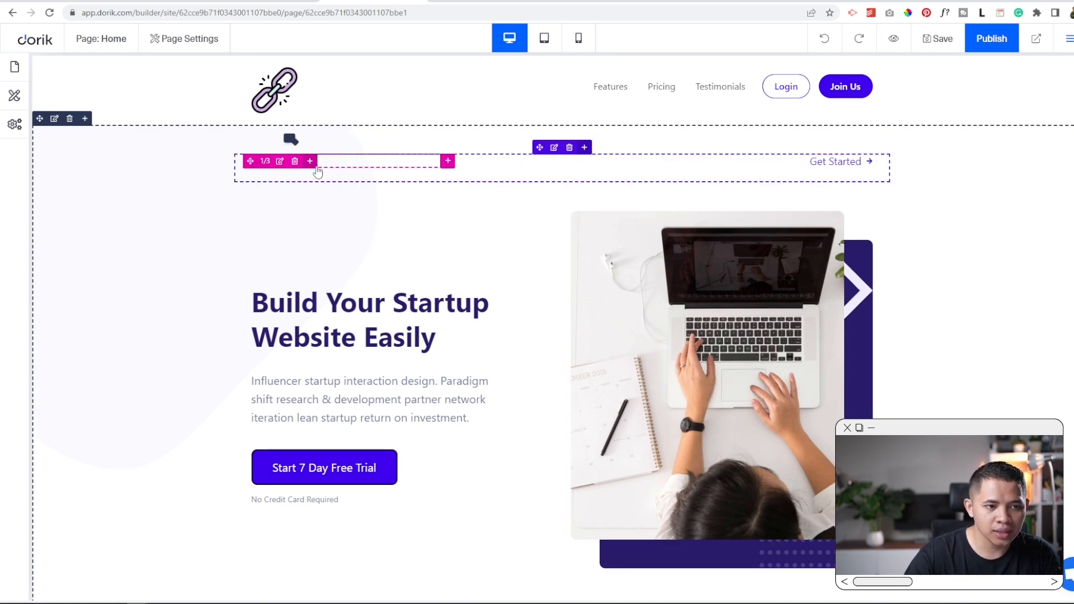
left_click(575, 153)
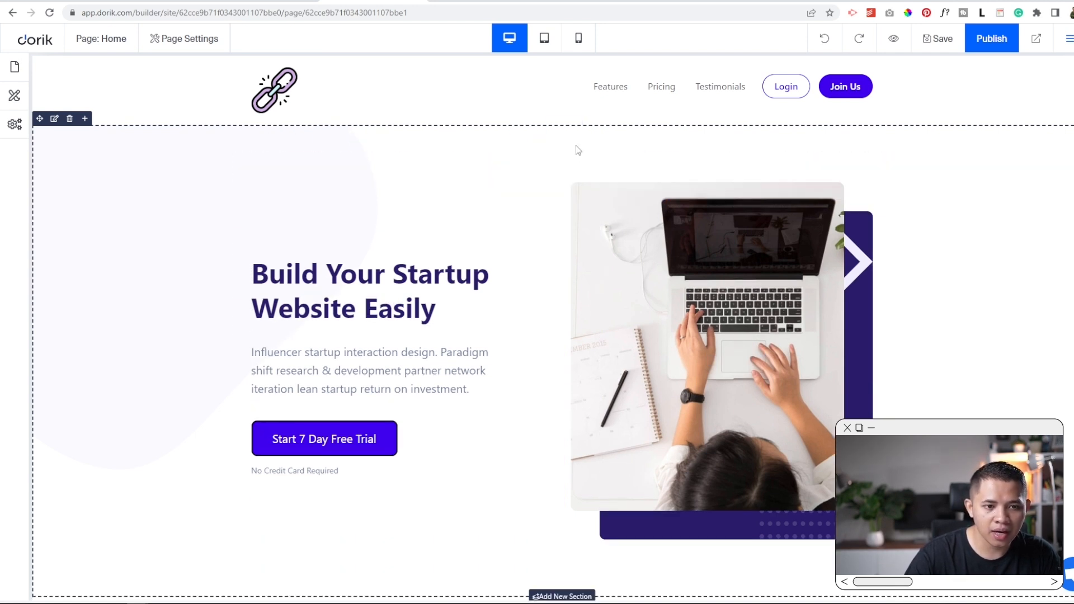
Replace the hero heading with "Butuh undangan pernikahan keren dalam waktu cepat?".
left_click(328, 278)
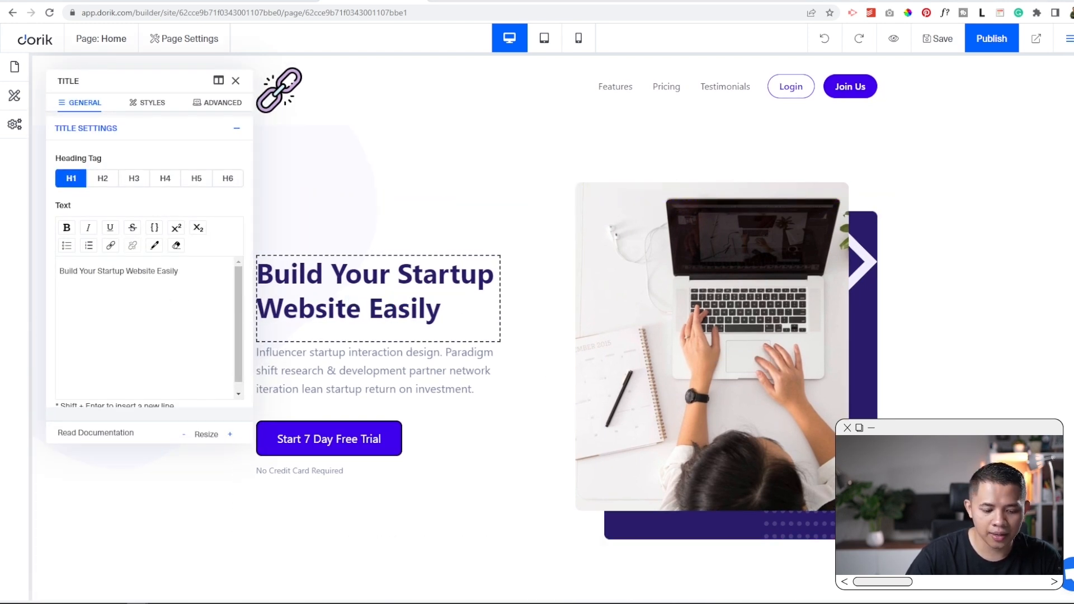
key("ctrl+a")
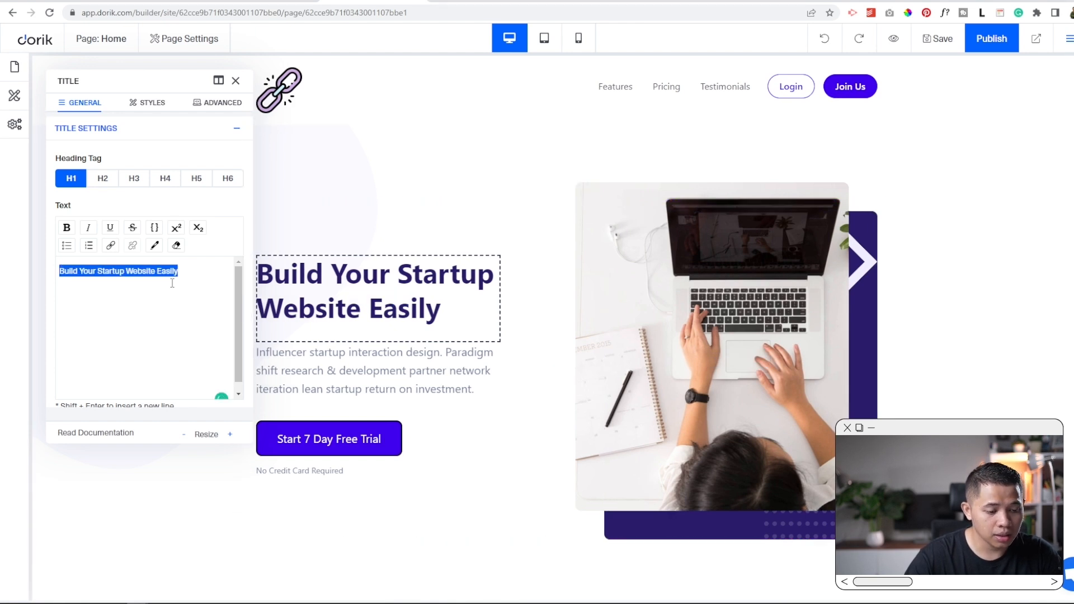
type("Butuh undangan pernikahan keren dalam waktu cepat?")
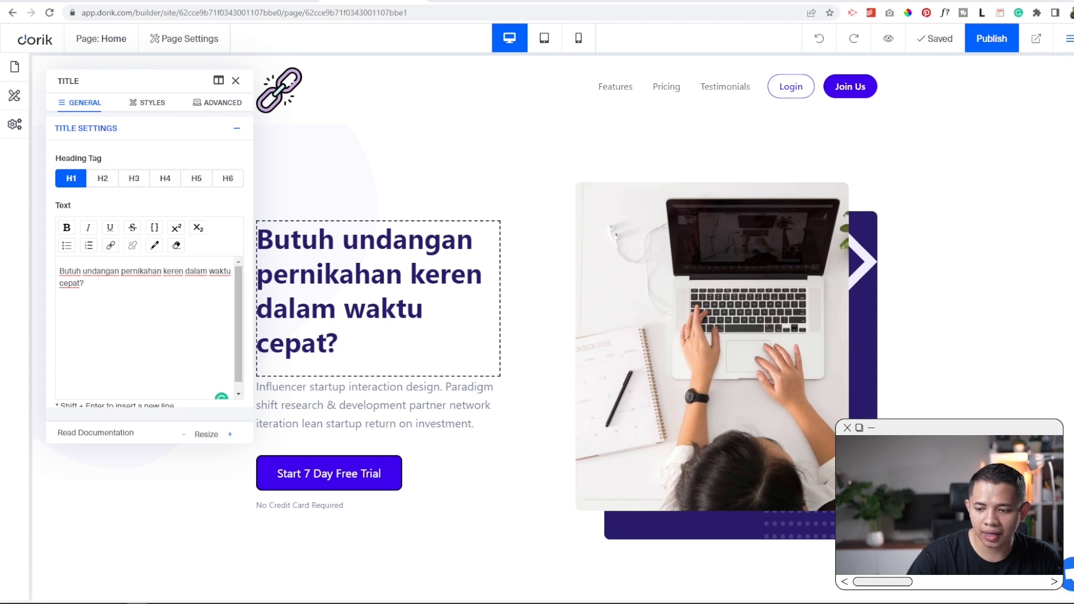
Replace the hero paragraph with "Selamat, anda berada ditempat yang tepat. Disini Anda bisa mendapatkan video undangan aestetik hanya dalam 24 jam!".
left_click(308, 402)
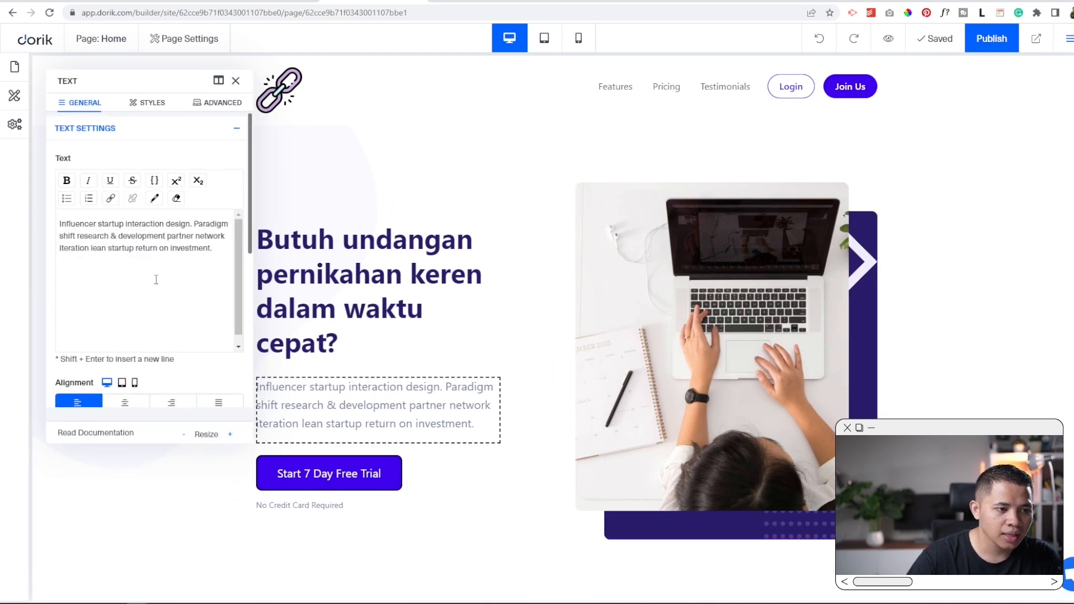
left_click(164, 257)
key("ctrl+a")
type("Selamat, anda berada ditempat yang tepat. Disini Anda bisa mendapatkan video undangan aestetik hanya dalam 24 jam!")
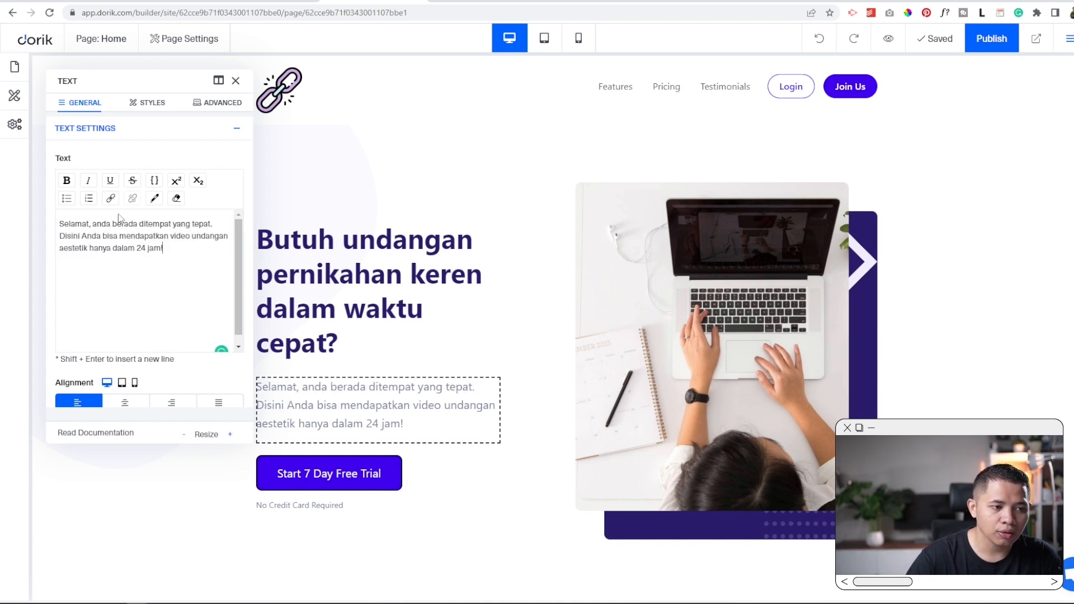
left_click(236, 82)
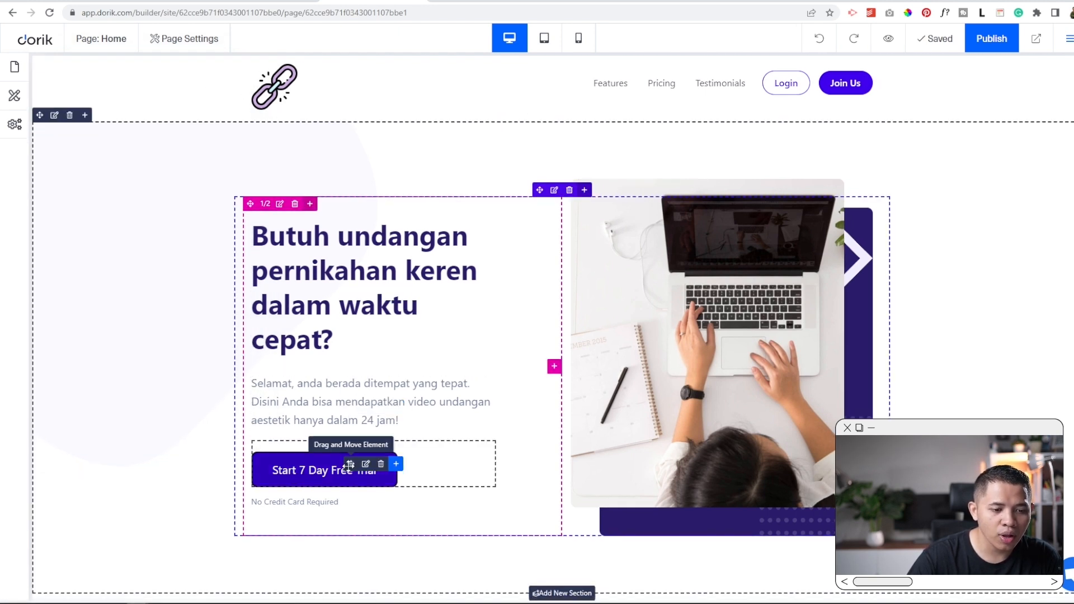
Set the hero button's text to "Pesan Sekarang" and delete the "No Credit Card Required" line beneath it.
left_click(365, 465)
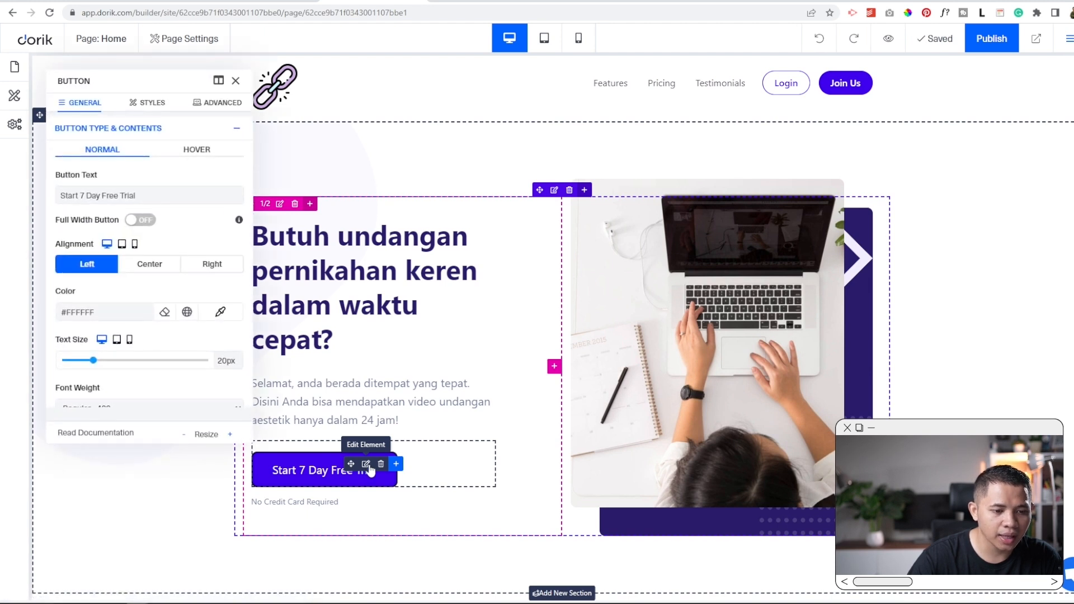
left_click_drag(175, 200, 47, 198)
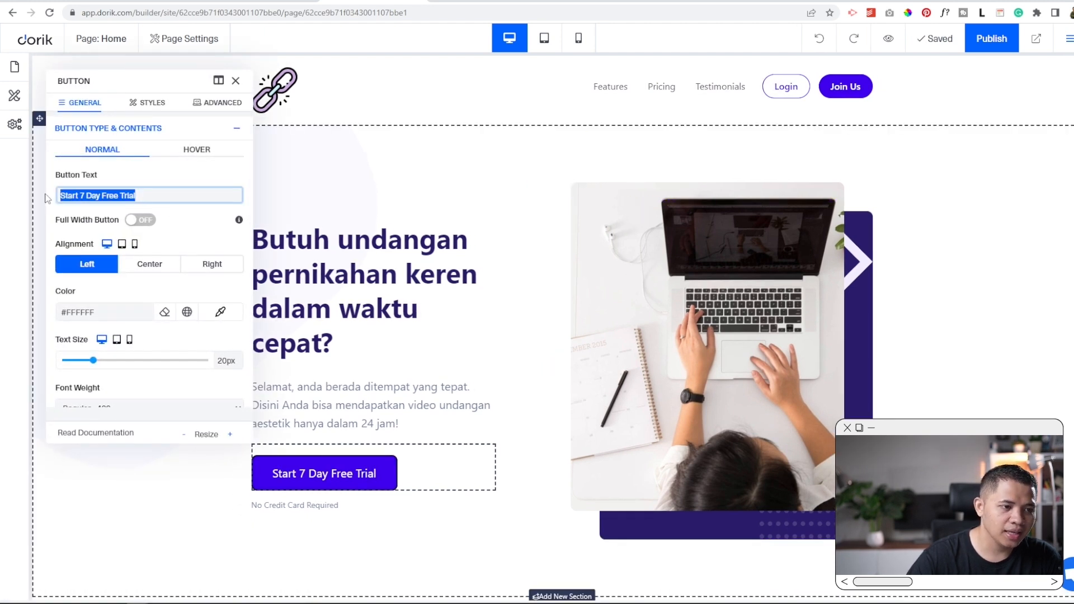
type("Pesan s")
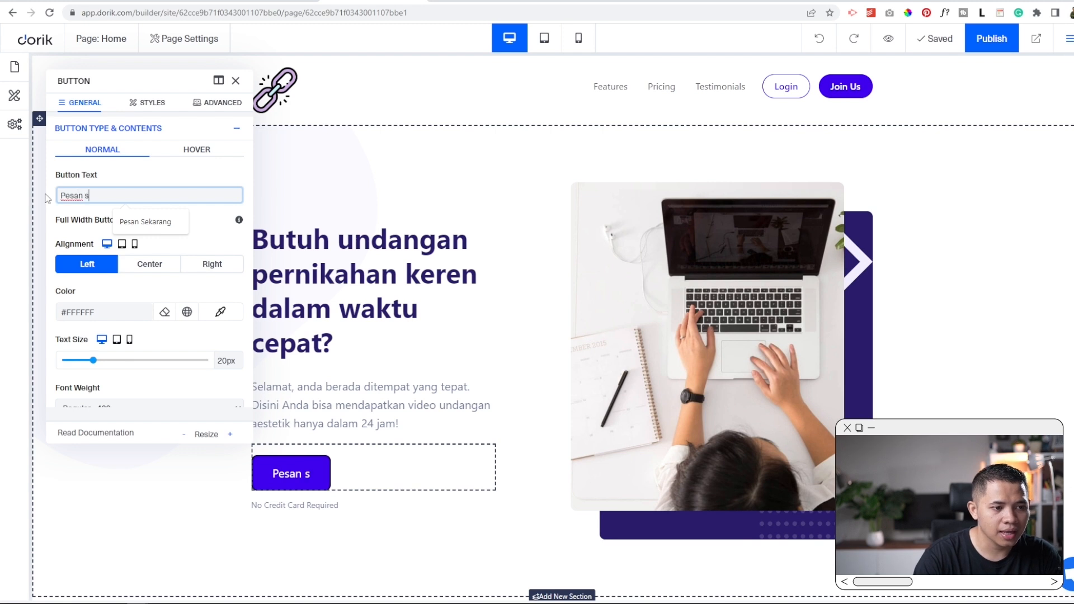
left_click(126, 221)
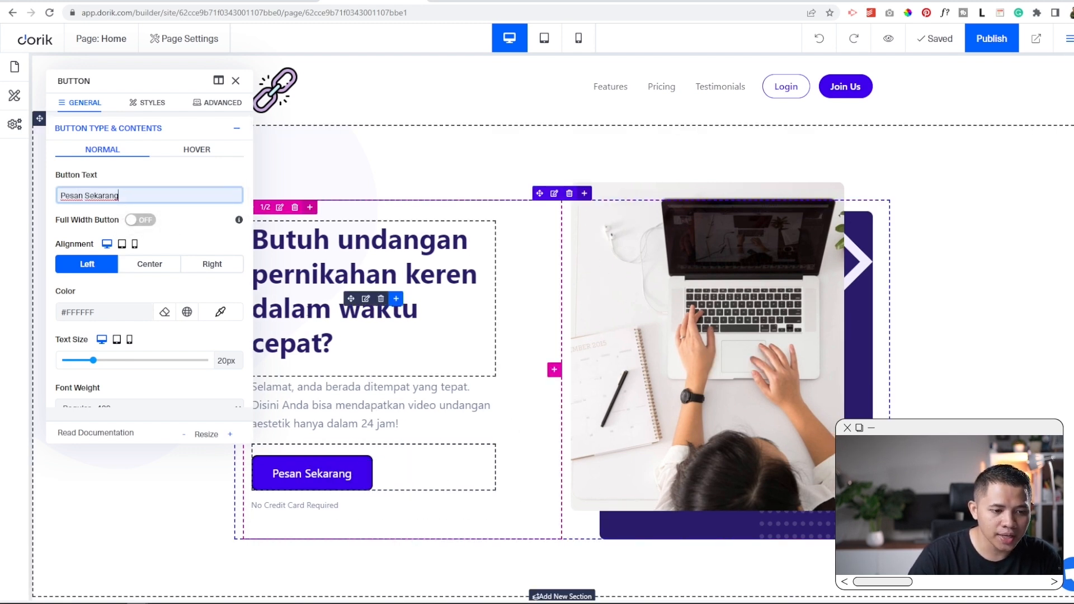
left_click(236, 80)
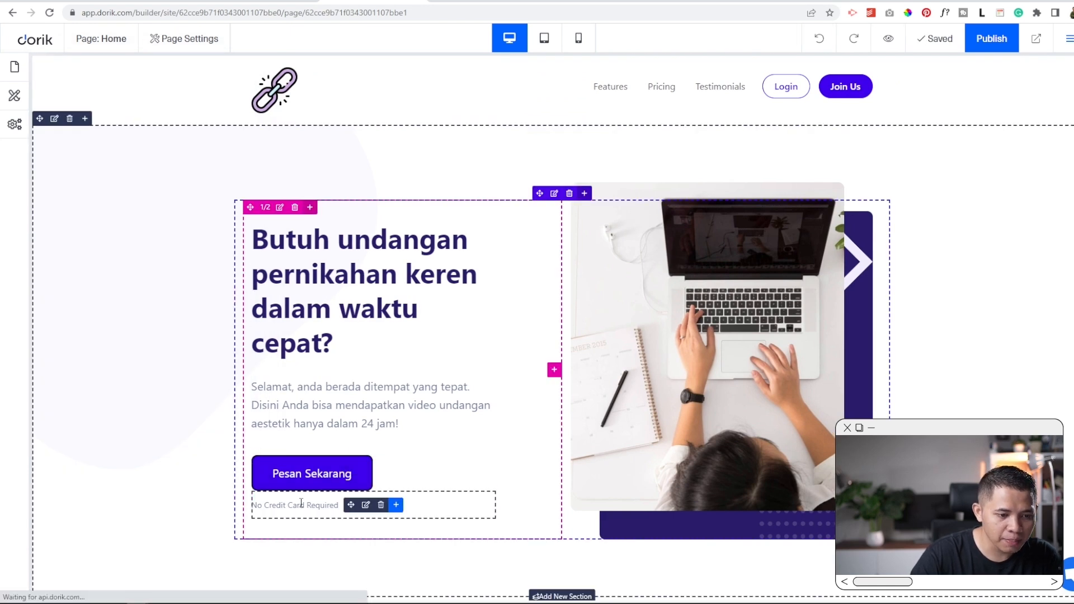
left_click(381, 506)
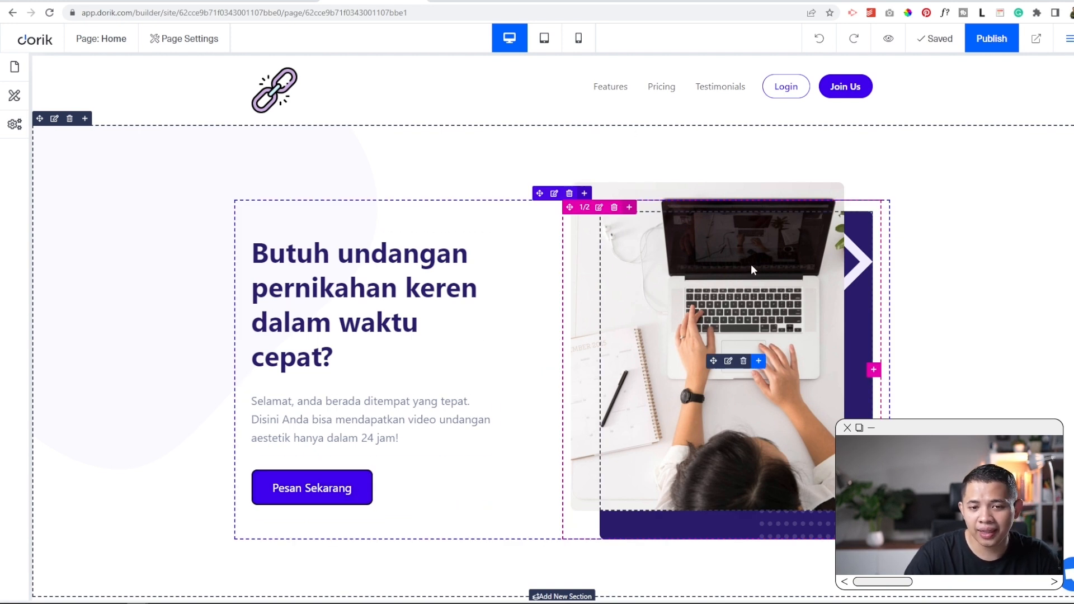
Replace the hero's laptop photo with the illustration of a woman in a red cap holding a tablet.
left_click(729, 362)
left_click(233, 125)
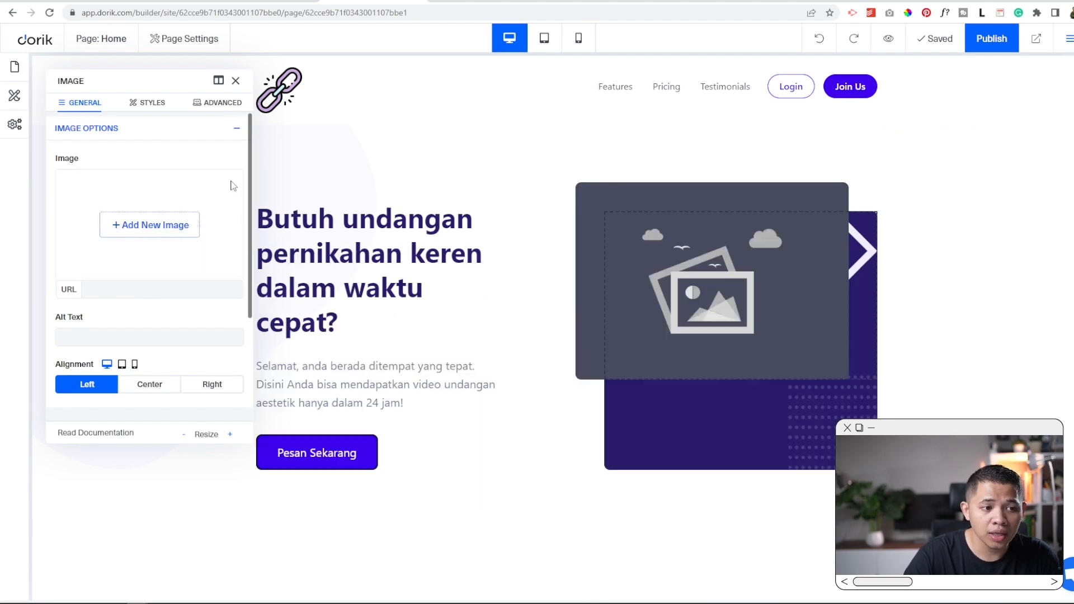
left_click(179, 226)
scroll(504, 157, "down", 10)
left_click(134, 201)
left_click(455, 274)
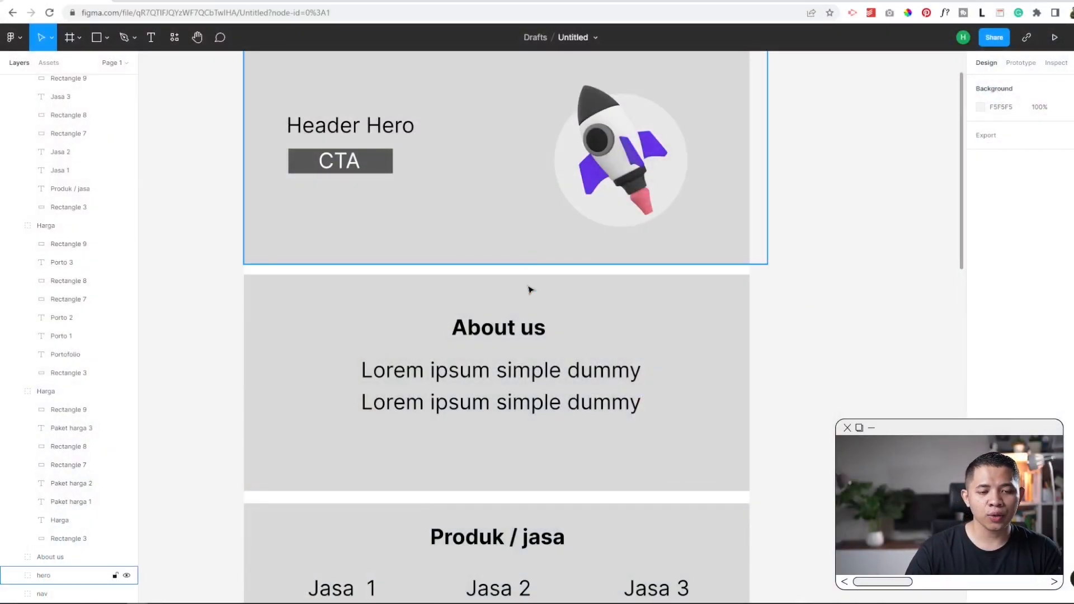
Check the About us section in the Figma wireframe, and insert Dorik's Features / services block "Present Your App with Features and Icons" with the laptop mockup below the hero.
scroll(644, 313, "down", 2)
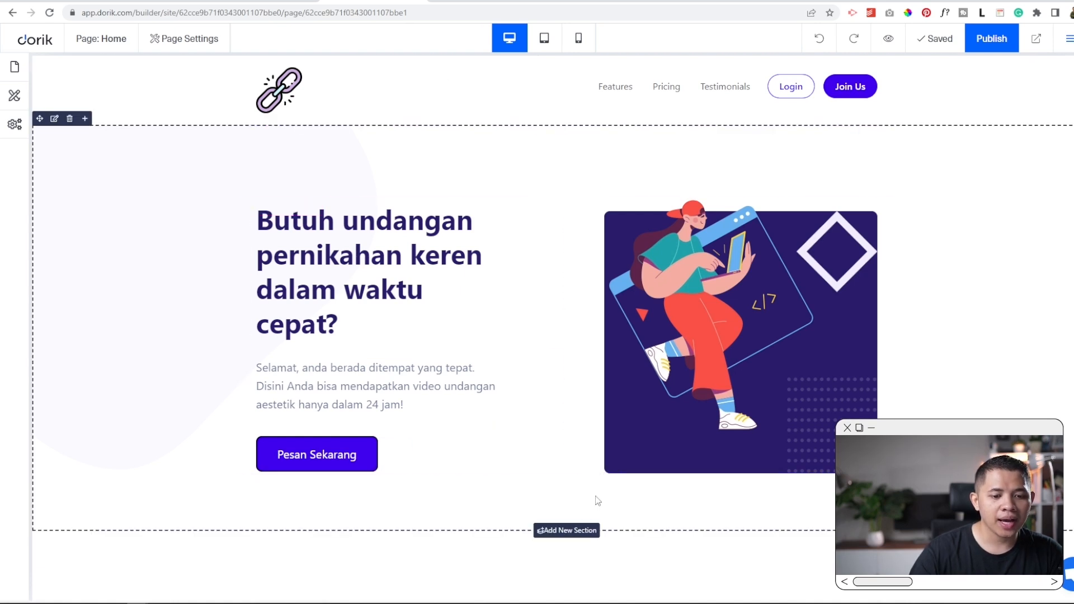
left_click(574, 532)
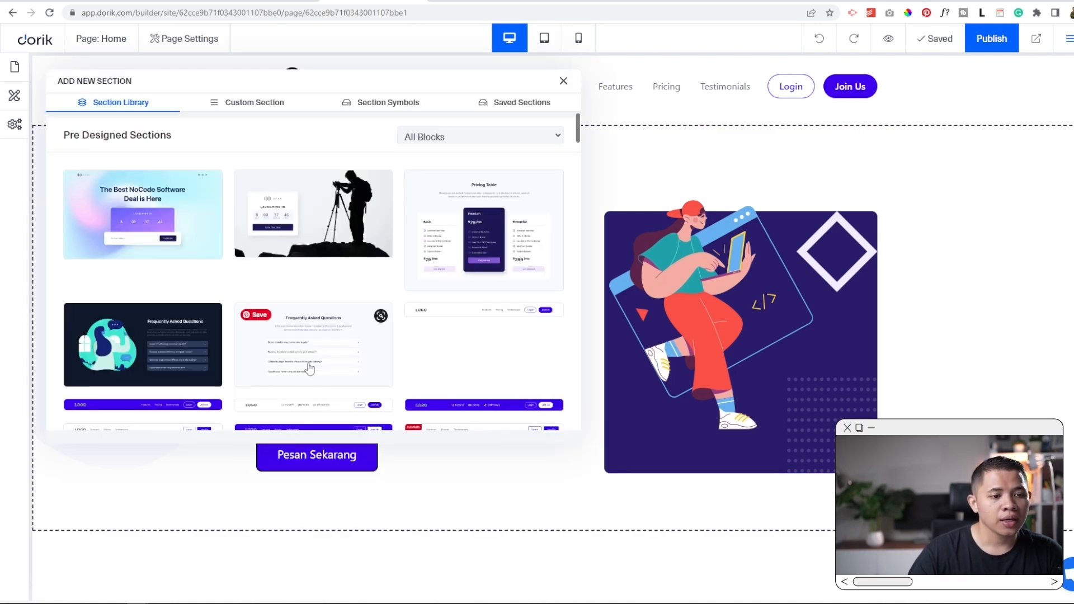
left_click(442, 137)
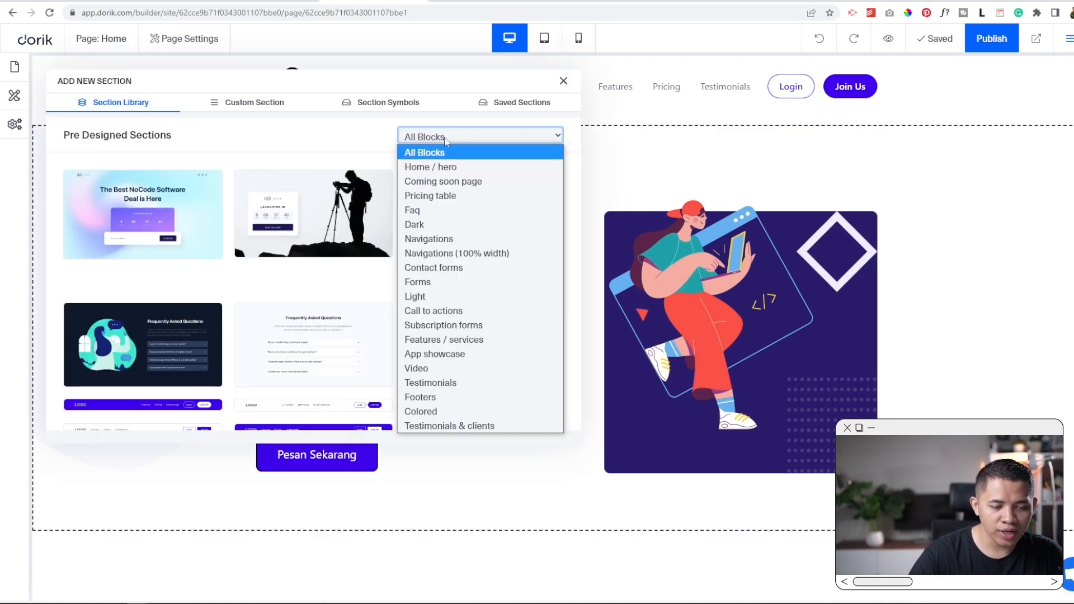
left_click(447, 341)
scroll(453, 361, "down", 2)
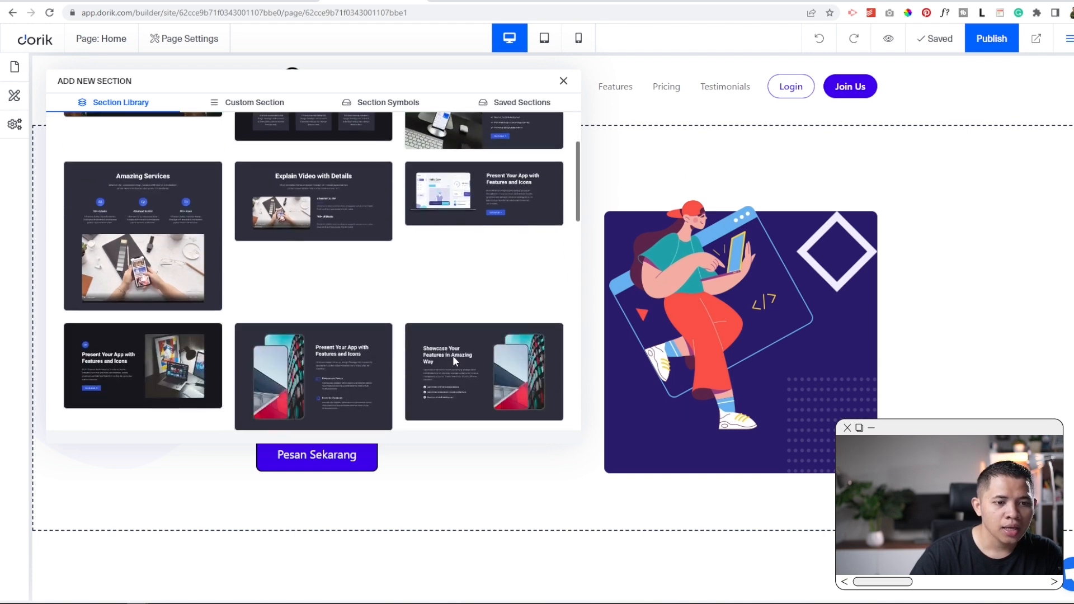
scroll(409, 278, "up", 1)
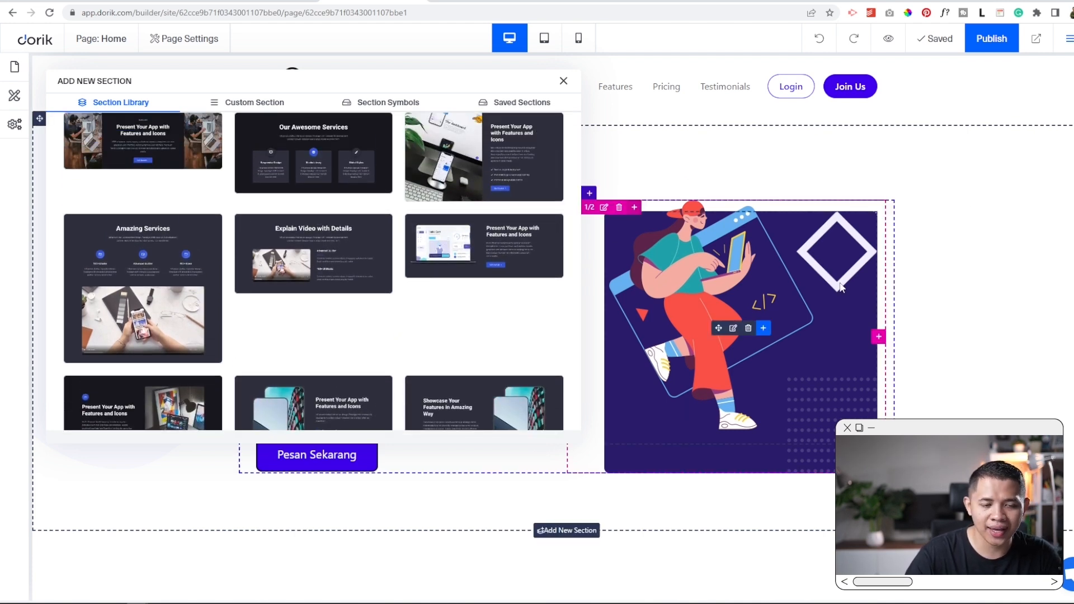
left_click(476, 256)
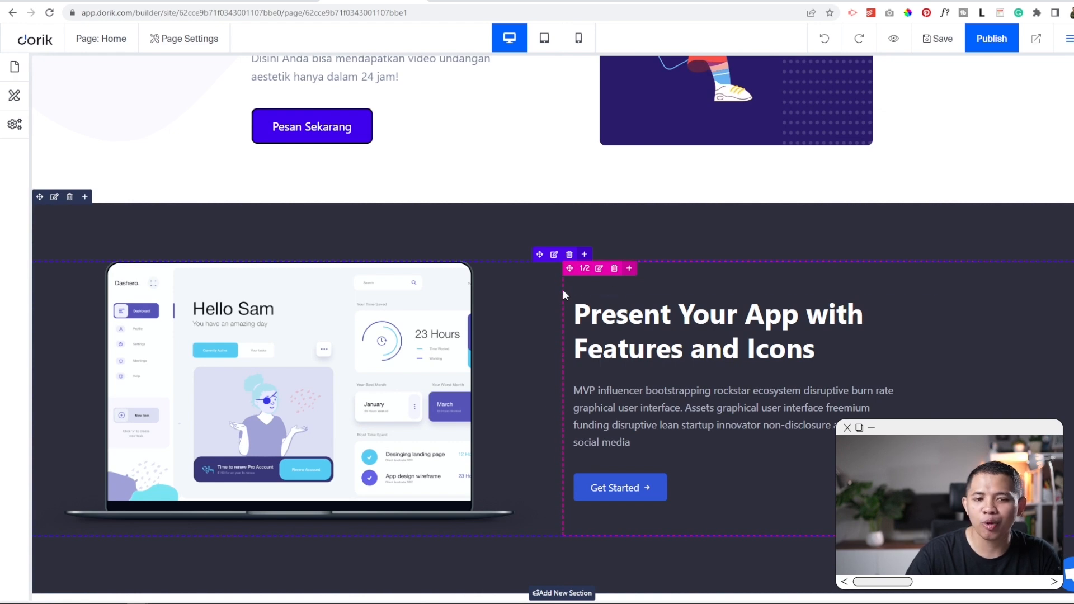
Replace the heading beside the laptop mockup with "Tentang kami".
scroll(721, 375, "down", 5)
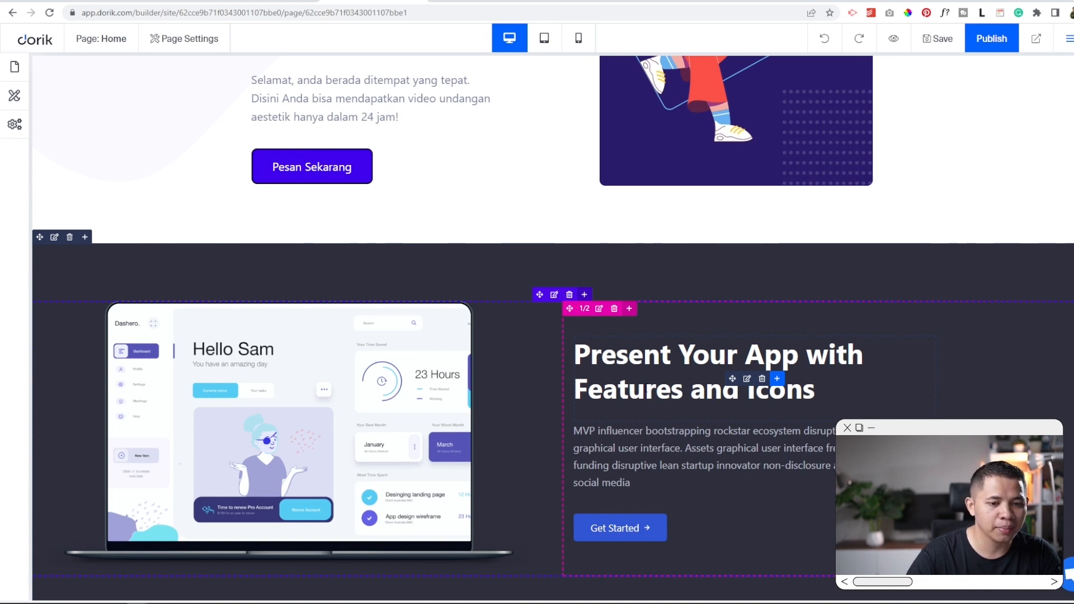
scroll(747, 379, "down", 1)
left_click(746, 345)
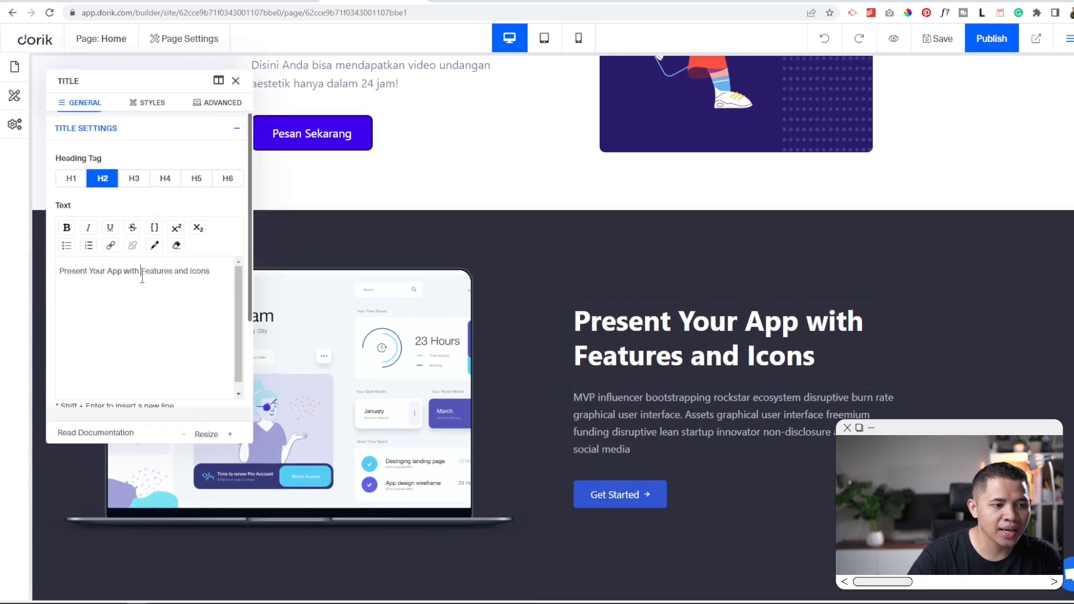
triple_click(142, 278)
type("Tentang kami")
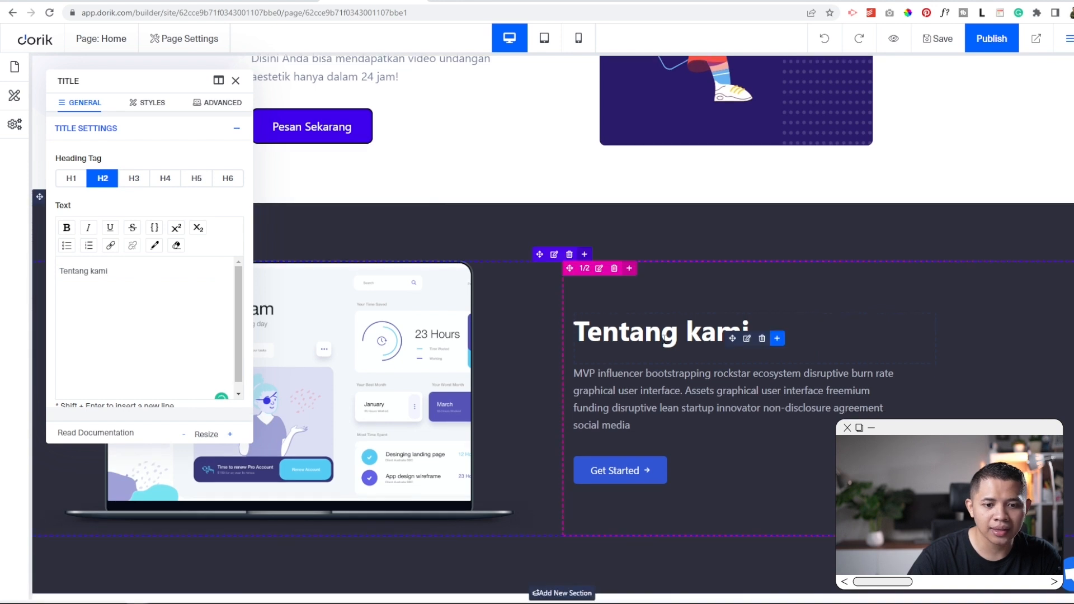
Set the text of the button in the "Tentang kami" section to "Hubungi Kami".
left_click(747, 399)
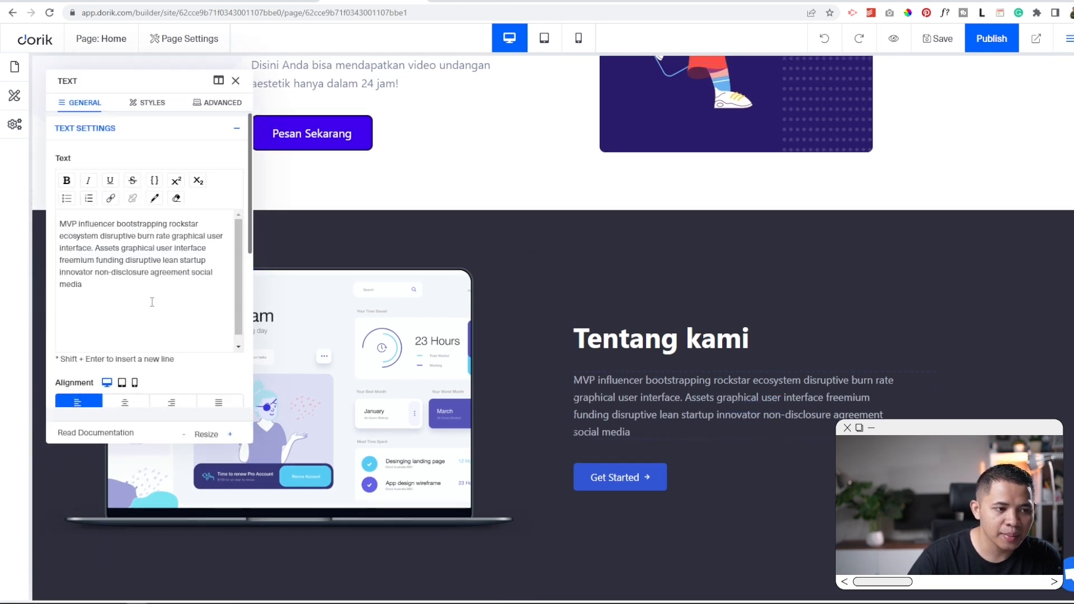
left_click_drag(153, 303, 49, 229)
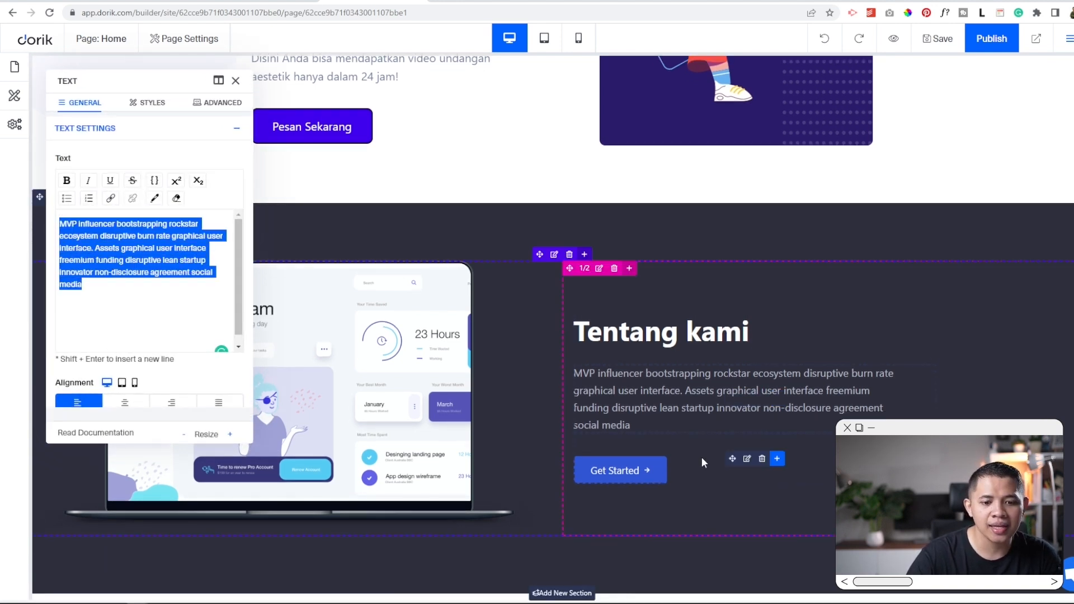
left_click(670, 471)
left_click(127, 196)
left_click_drag(128, 197, 59, 195)
type("Hubungi")
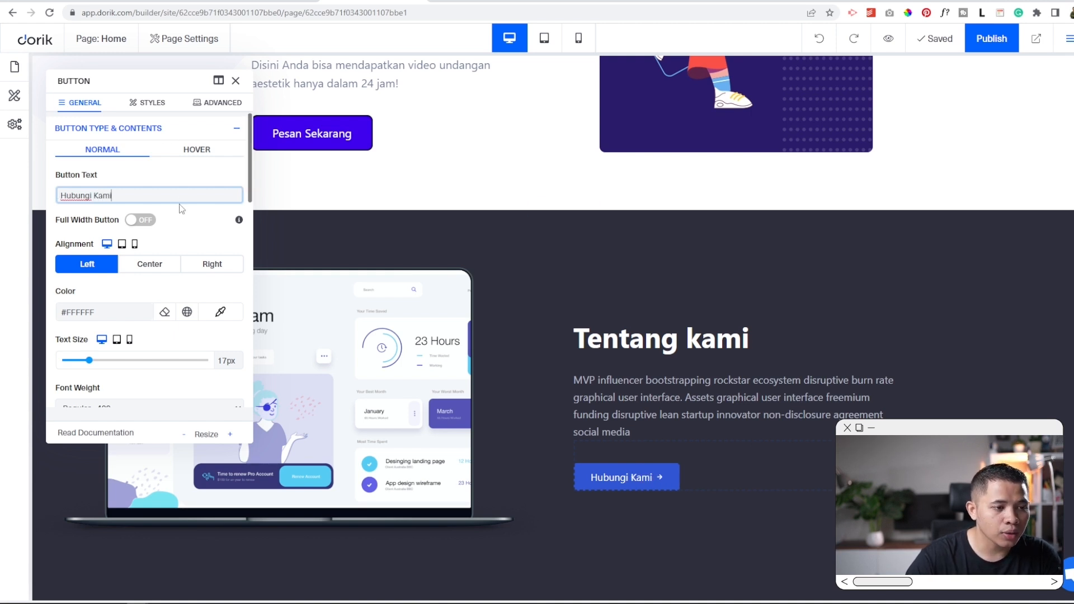
type(" Kami")
scroll(196, 235, "down", 5)
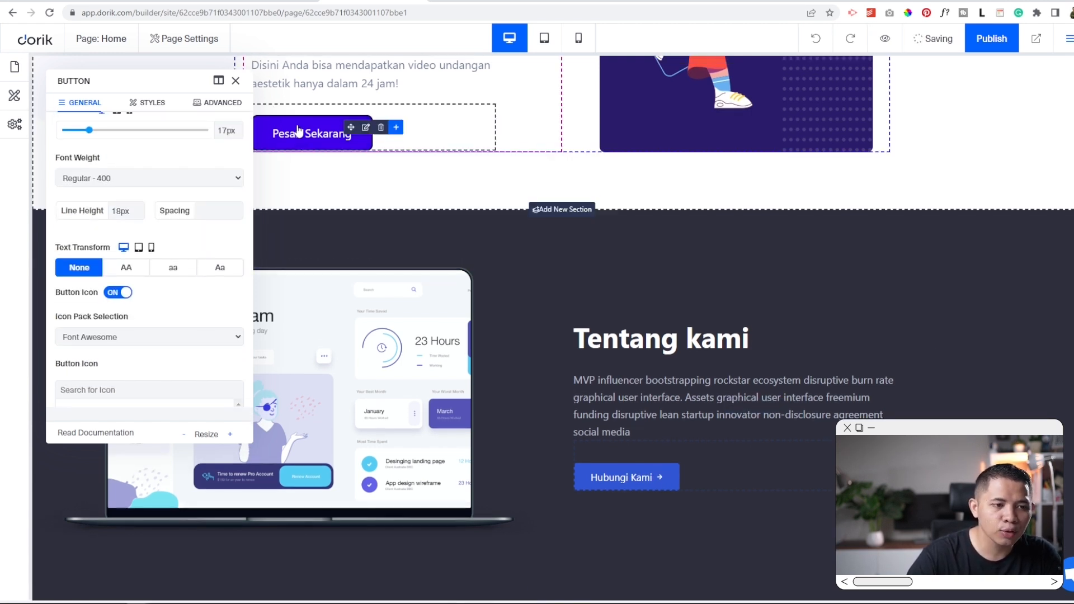
left_click(236, 81)
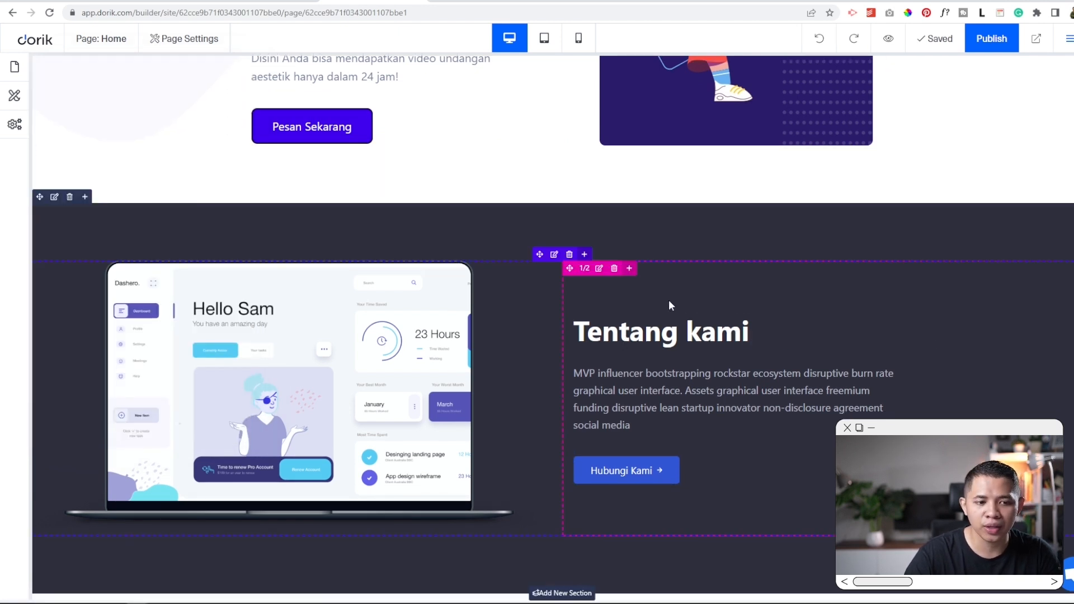
left_click(262, 338)
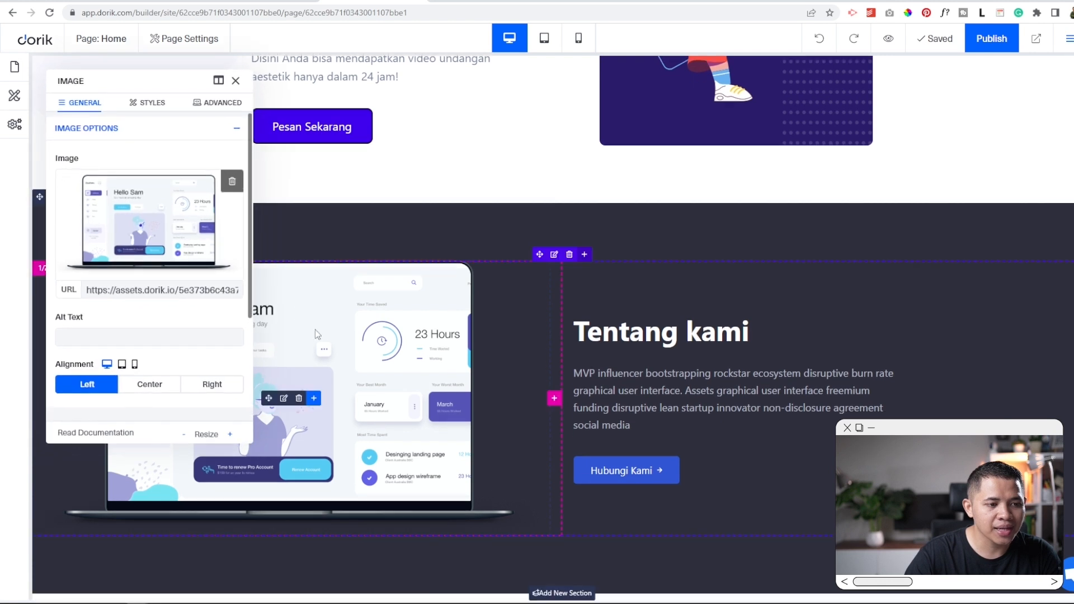
left_click(235, 82)
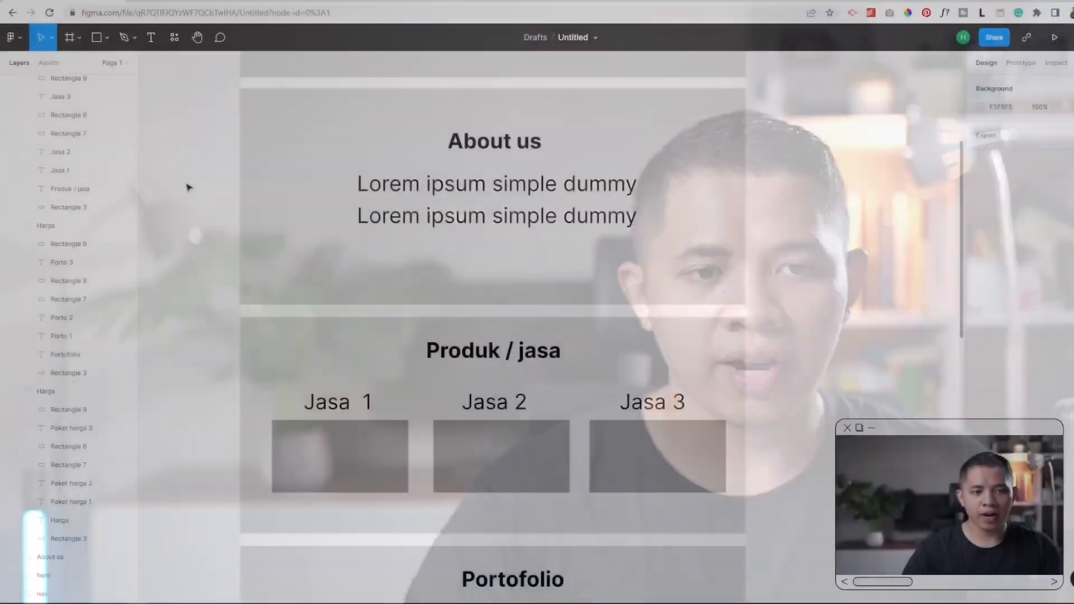
Check the Produk / jasa section in the Figma wireframe, and insert Dorik's Features / services block "Simple Process to Get Start" below the "Tentang kami" section.
left_click(263, 249)
scroll(362, 229, "down", 2)
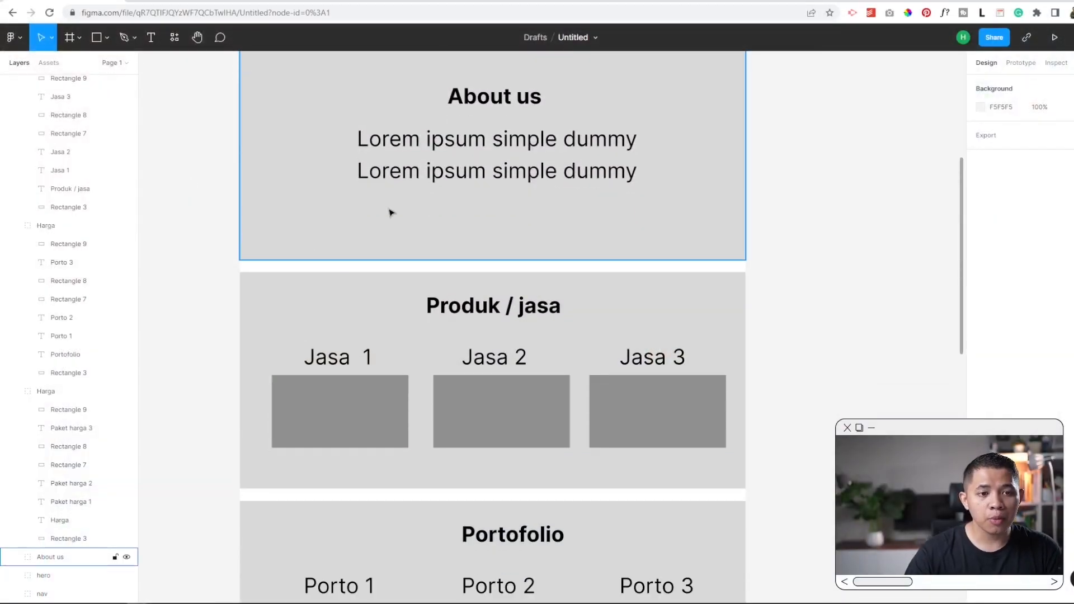
scroll(503, 251, "down", 2)
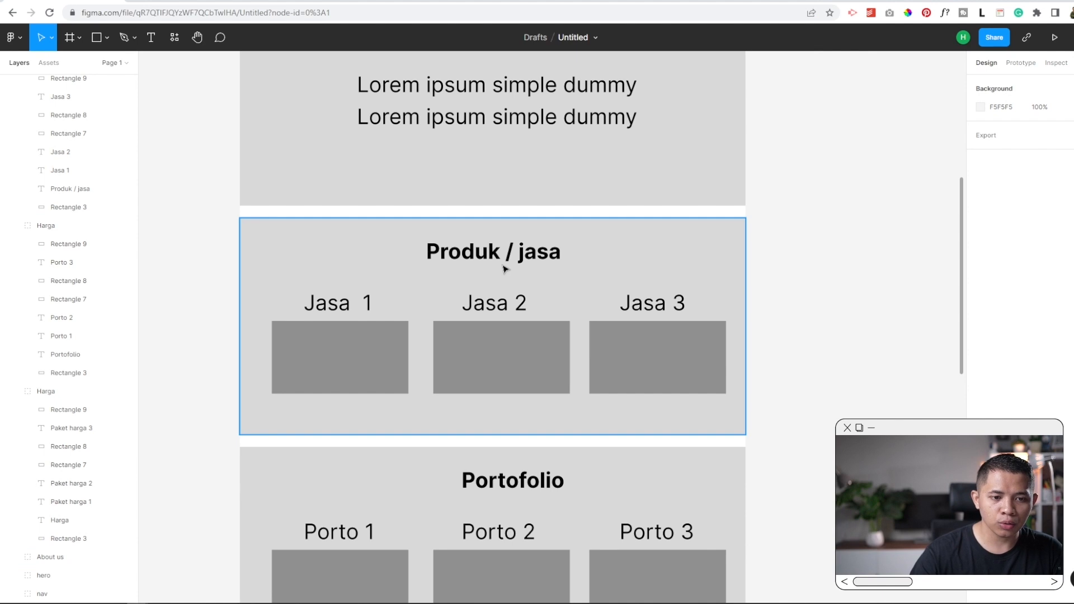
scroll(506, 269, "down", 1)
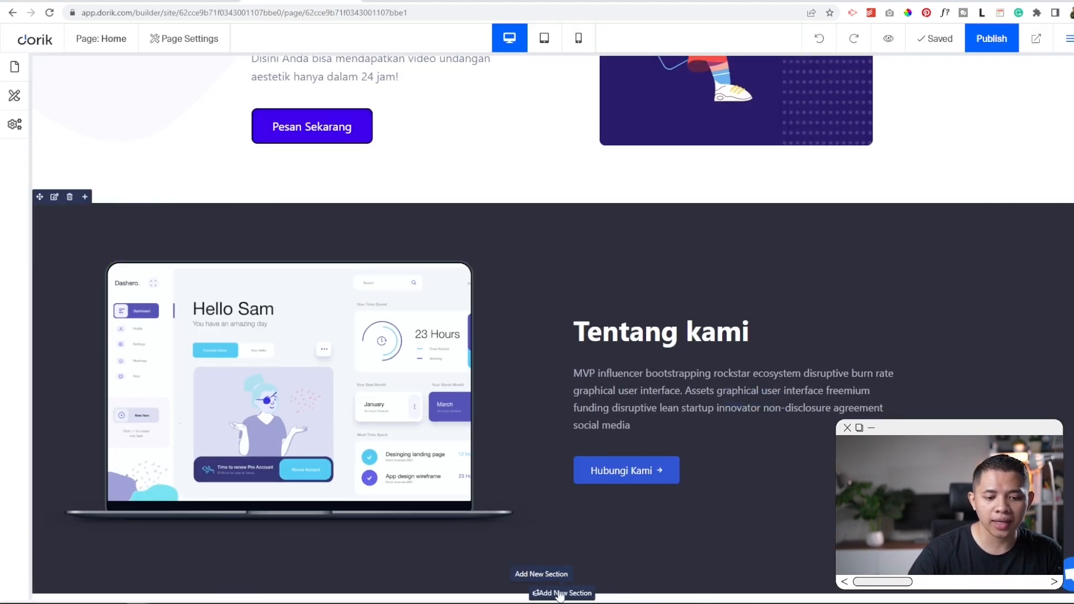
left_click(560, 594)
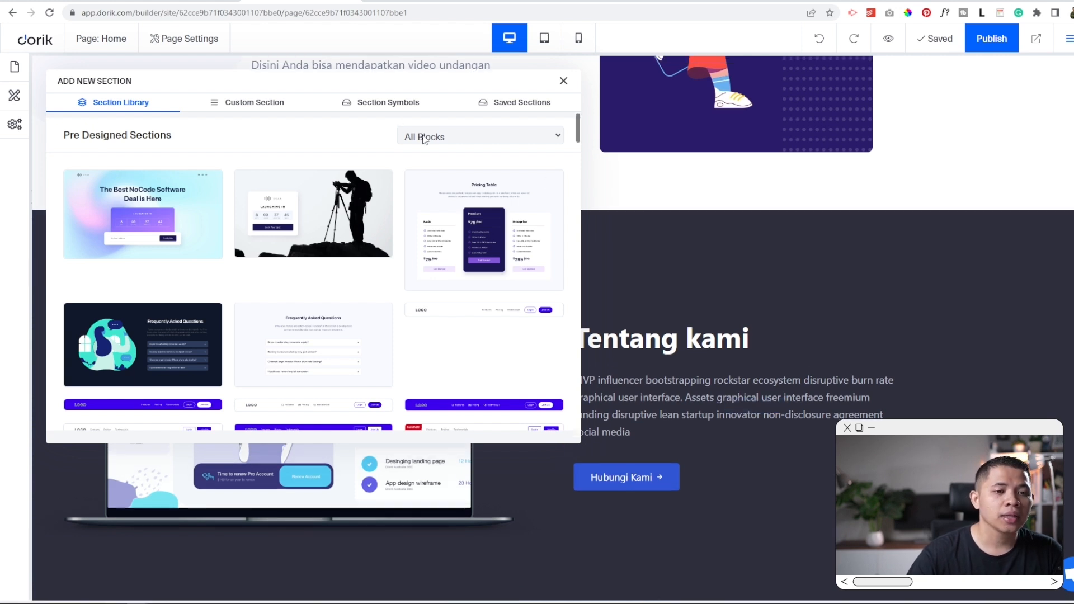
left_click(464, 141)
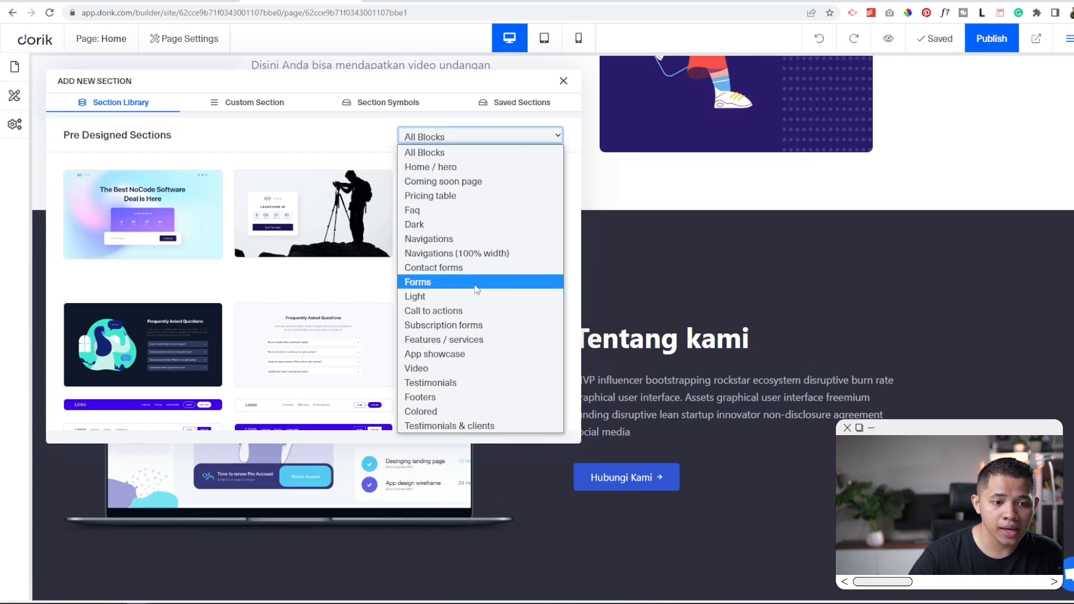
left_click(484, 341)
scroll(373, 383, "down", 10)
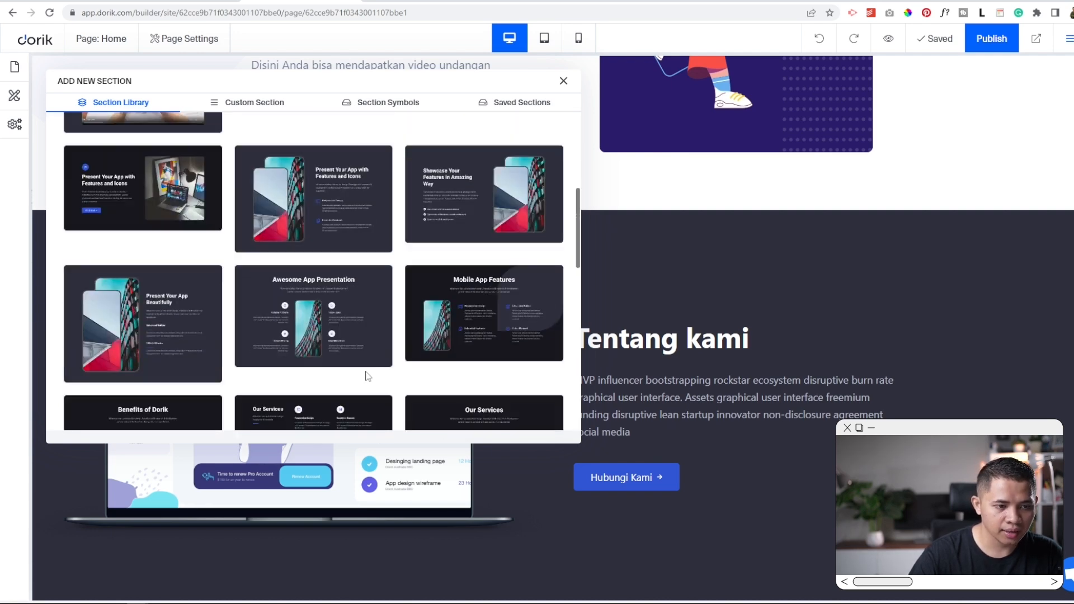
scroll(365, 374, "down", 10)
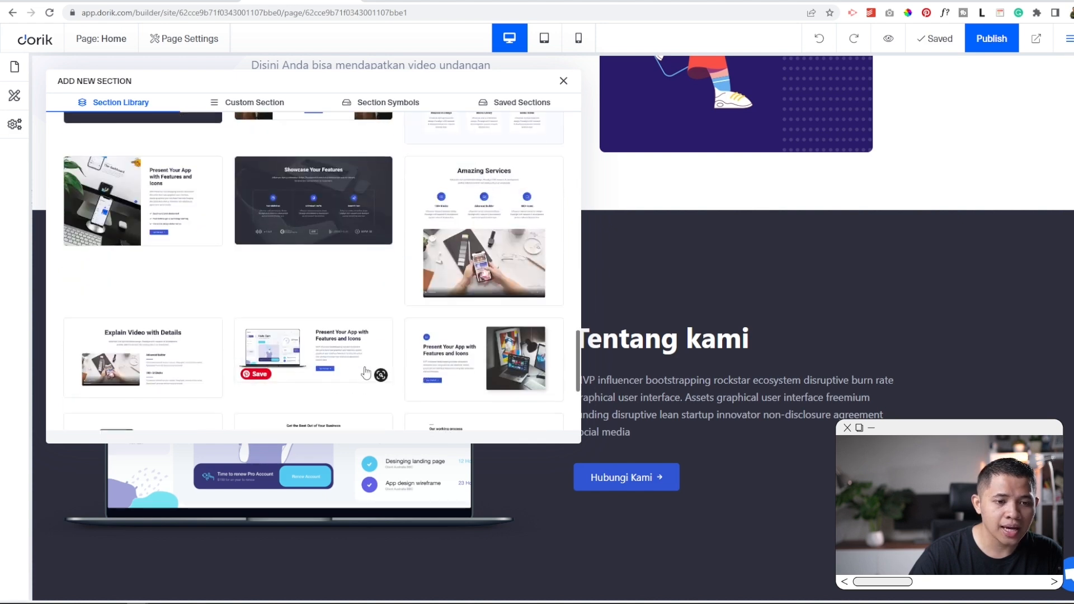
scroll(365, 372, "down", 8)
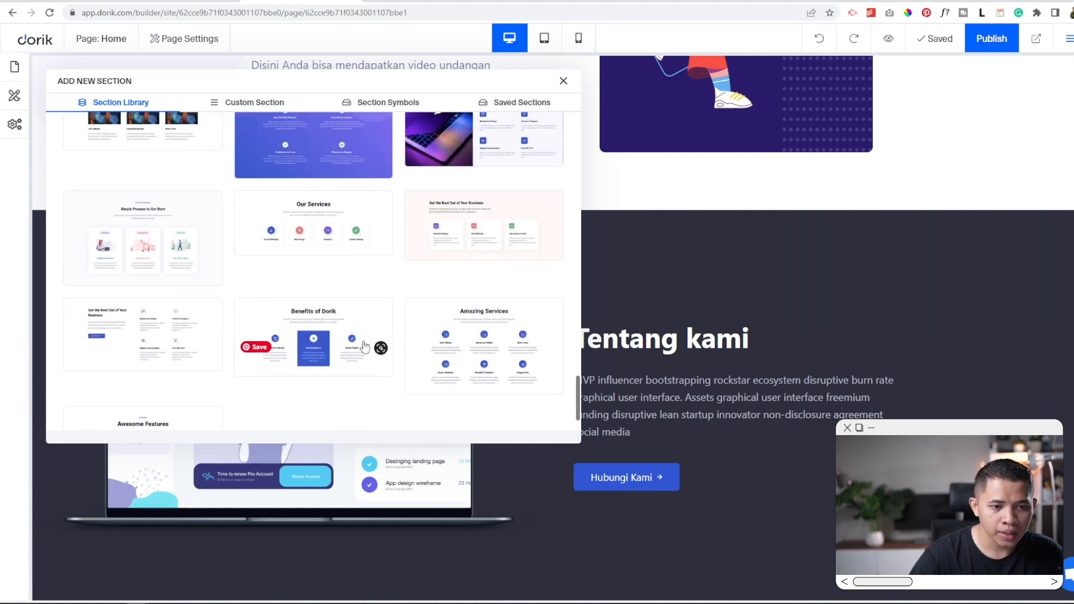
scroll(365, 345, "down", 2)
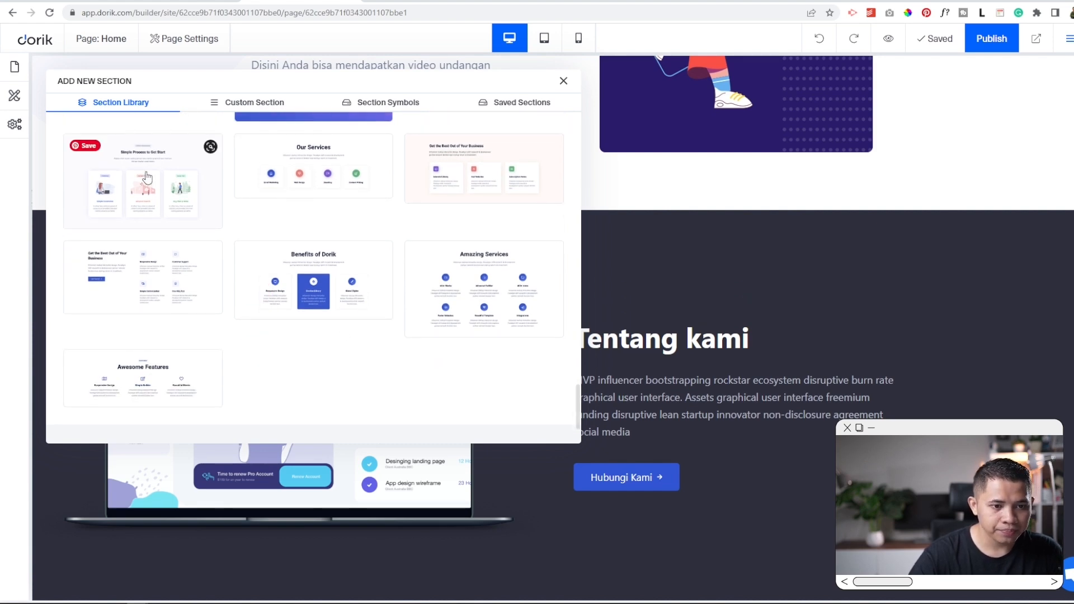
left_click(147, 178)
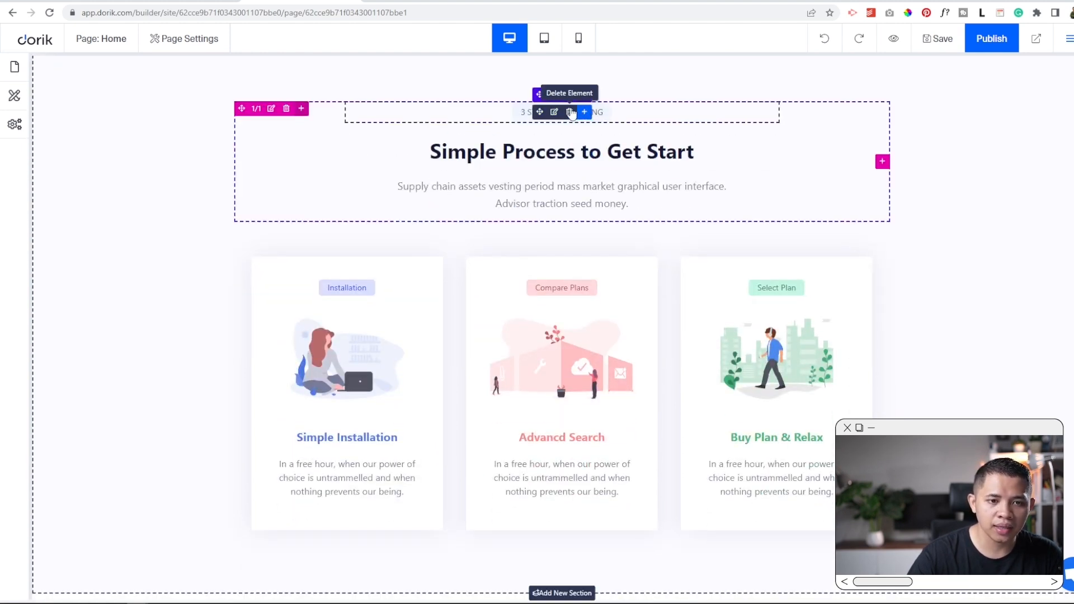
Delete the small line above the services heading and change the heading to "Jasa Yang Kami Sediakan".
left_click(571, 113)
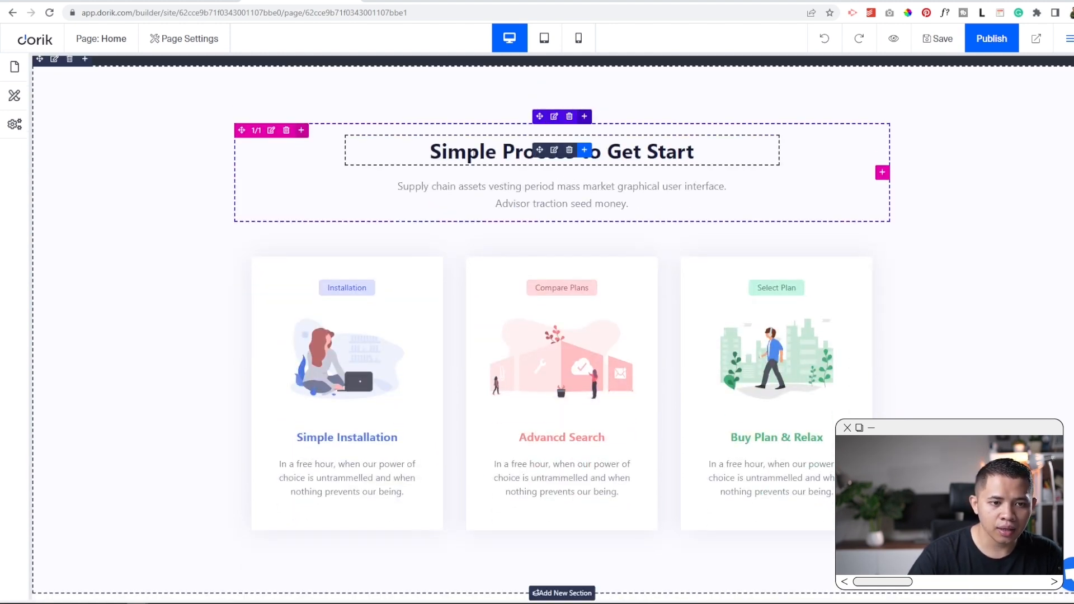
left_click(554, 150)
key("ctrl+a")
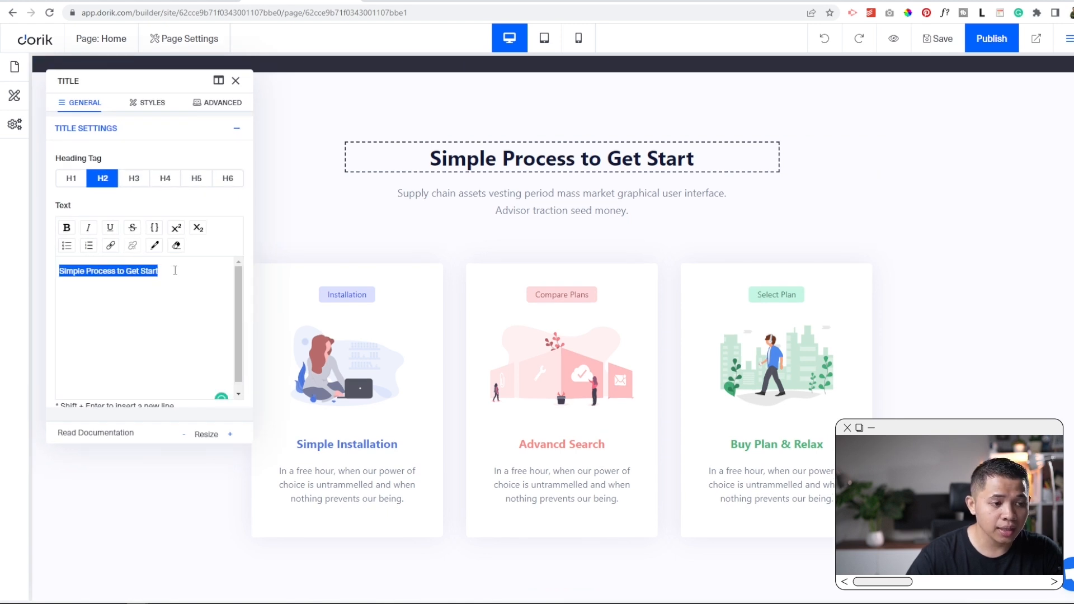
type("Jasa Yang Kami Sediakan")
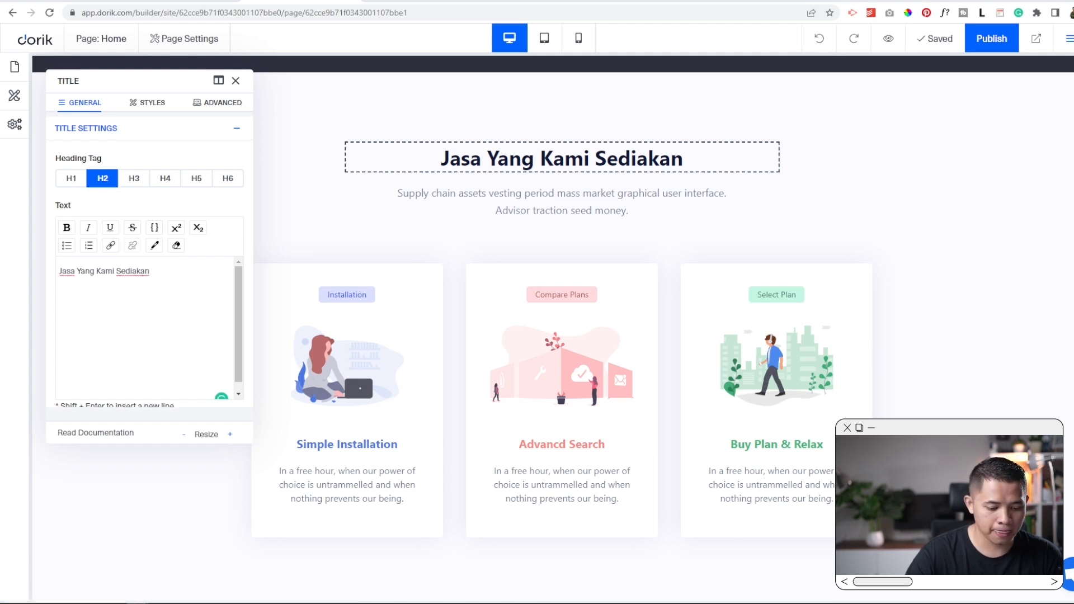
Title the first service card "Video undangan pernikahan" and the second one "Desain undangan pernikahan".
left_click(338, 437)
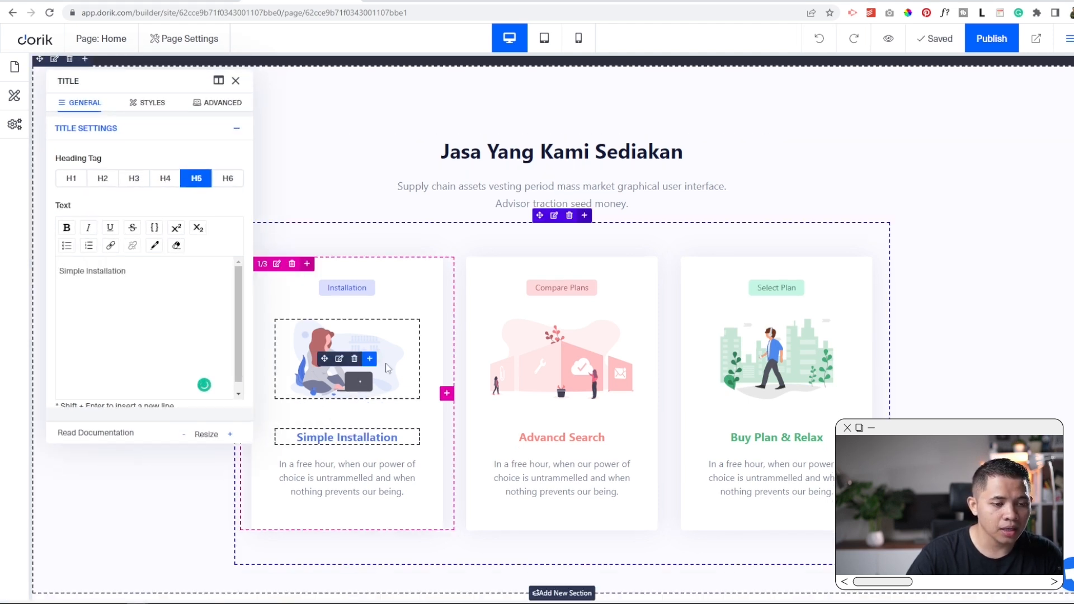
key("ctrl+a")
type("Video undangan pernikahan")
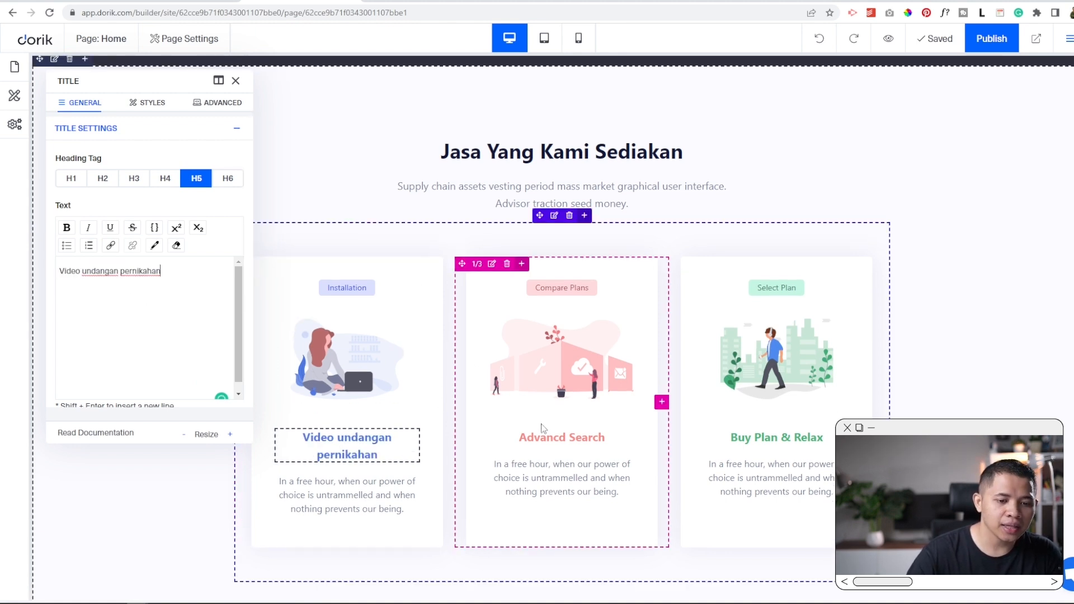
left_click(520, 442)
key("ctrl+a")
type("Video undangan pernikahan")
double_click(73, 271)
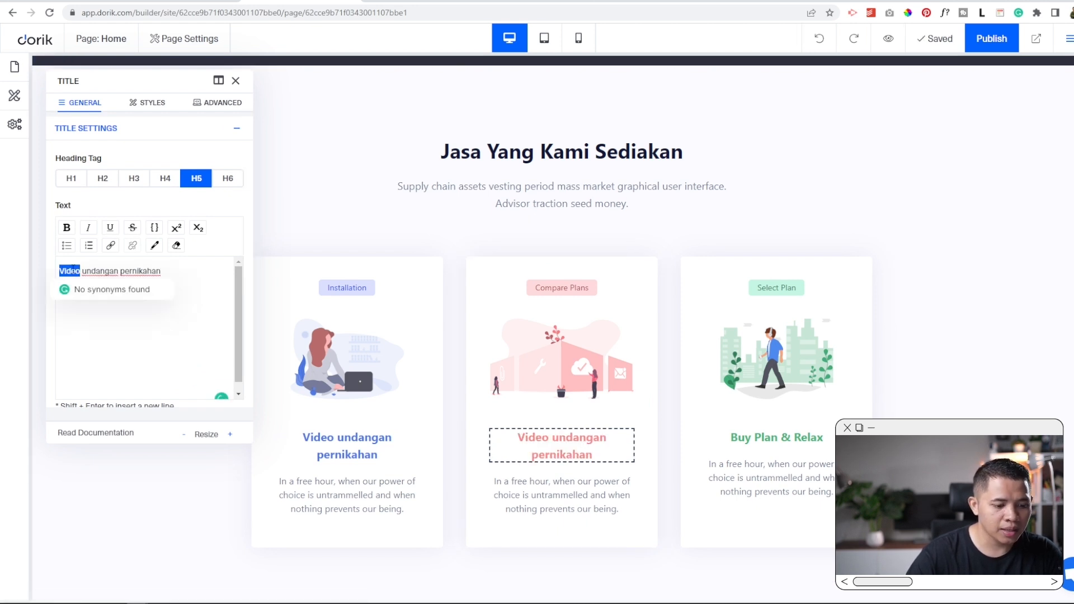
type("Desain")
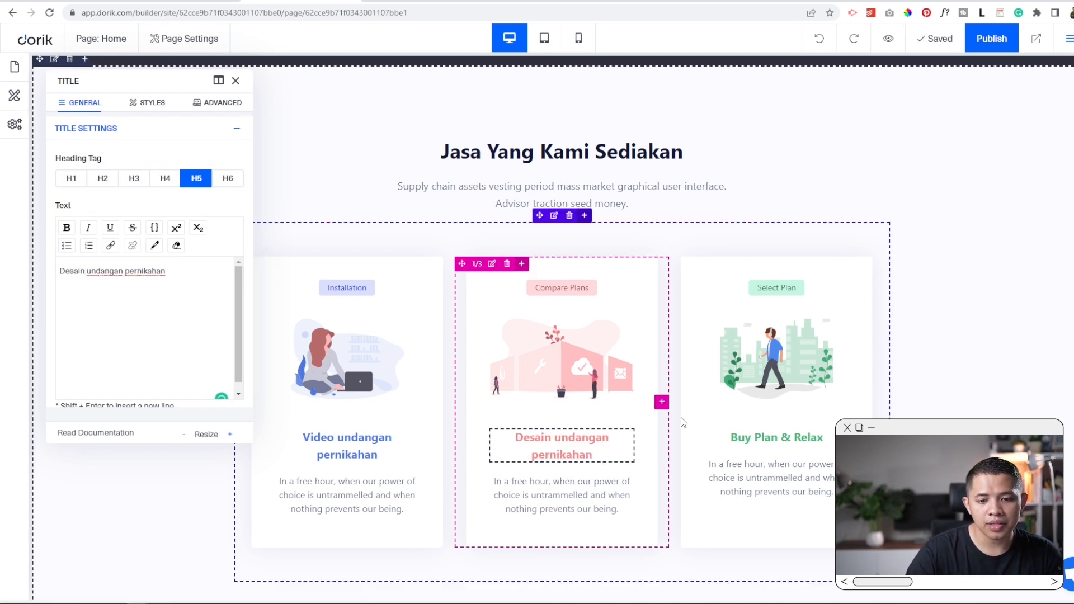
Change the title of the third service card to "Website undangan pernikahan".
left_click(778, 438)
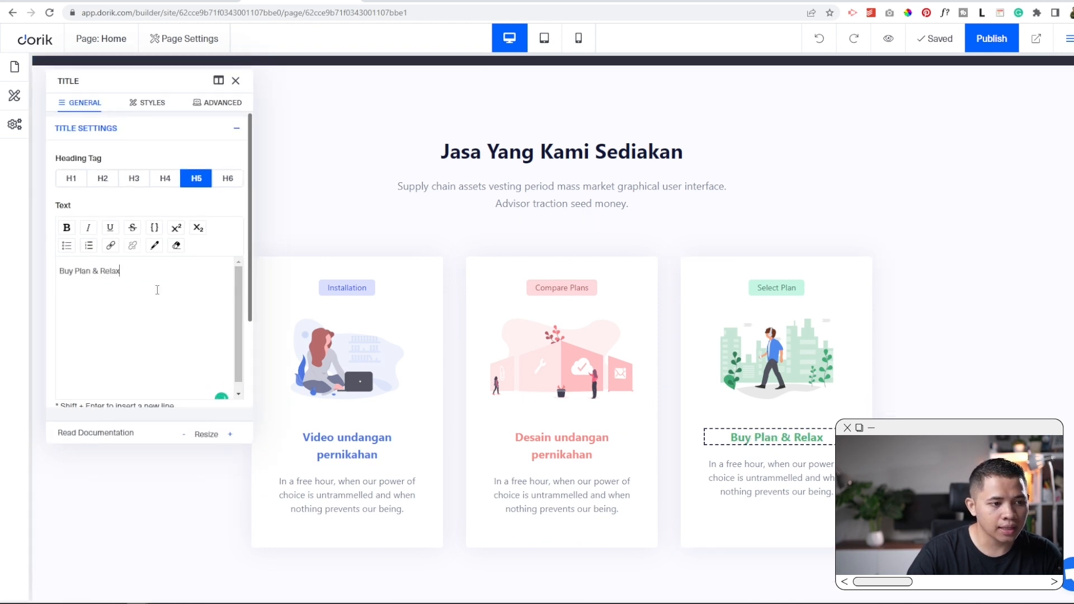
key("ctrl+a")
type("Video undangan pernikahan")
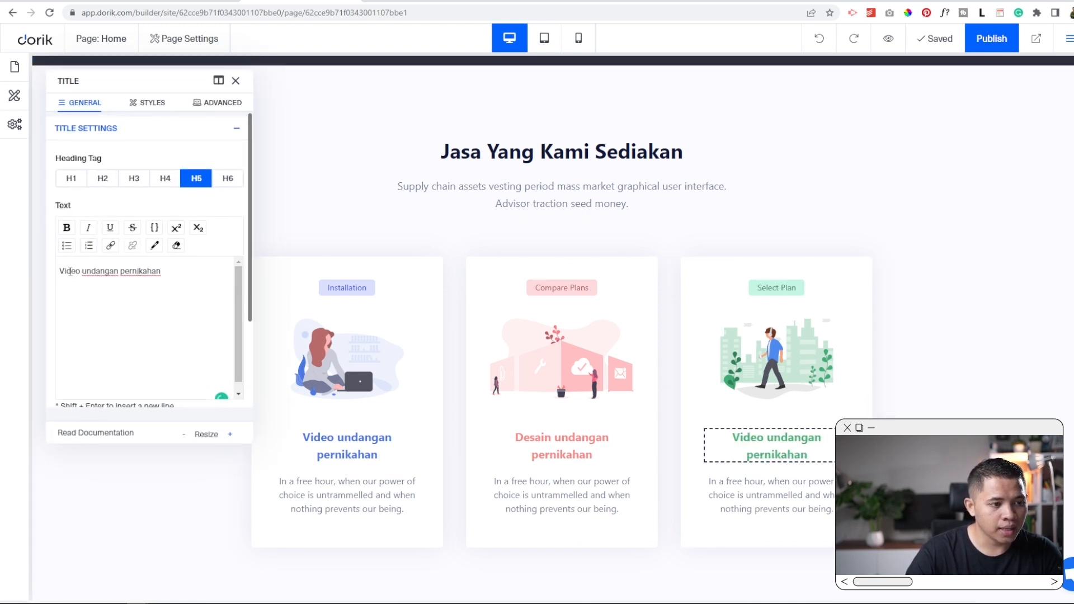
type("Website")
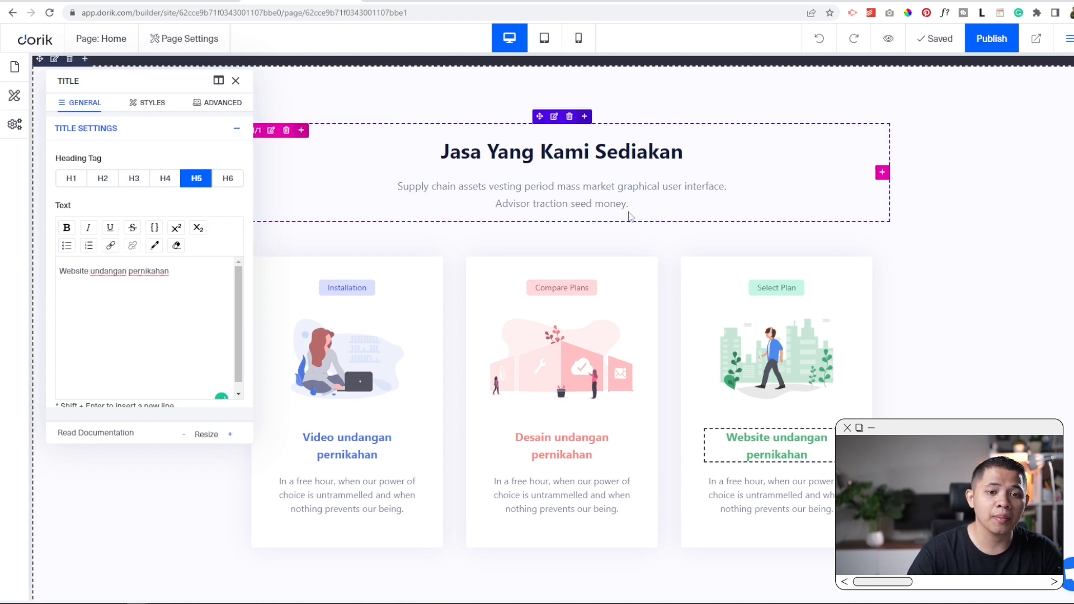
scroll(559, 336, "down", 1)
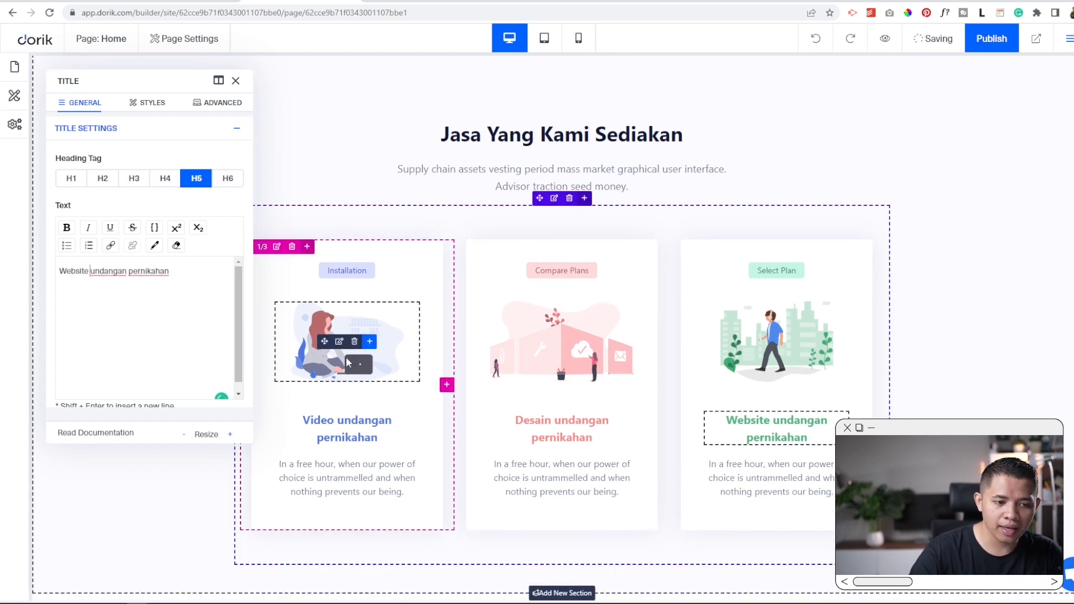
left_click(346, 358)
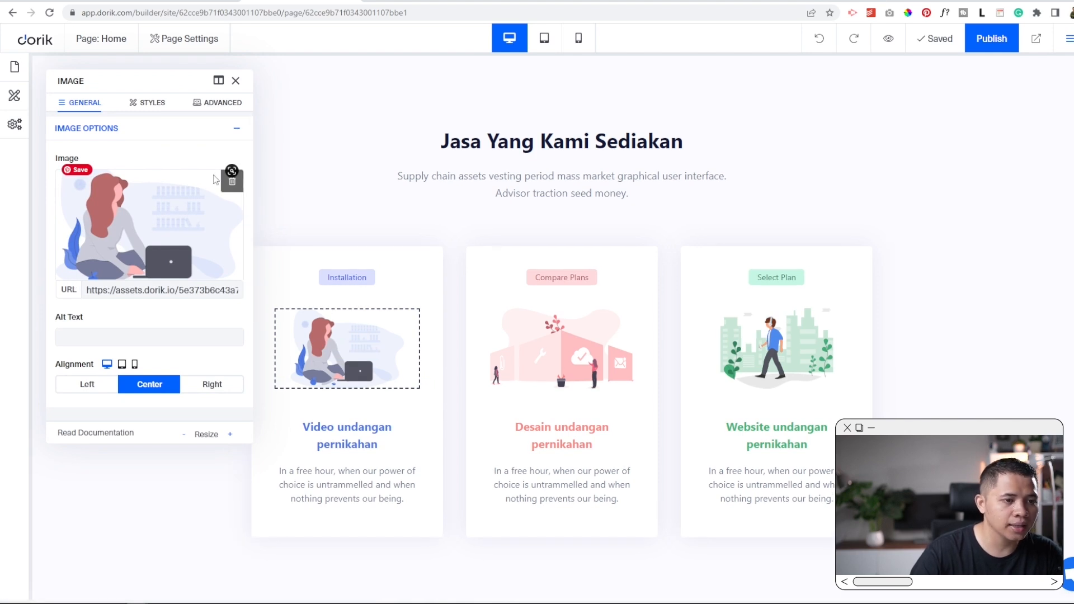
left_click(574, 341)
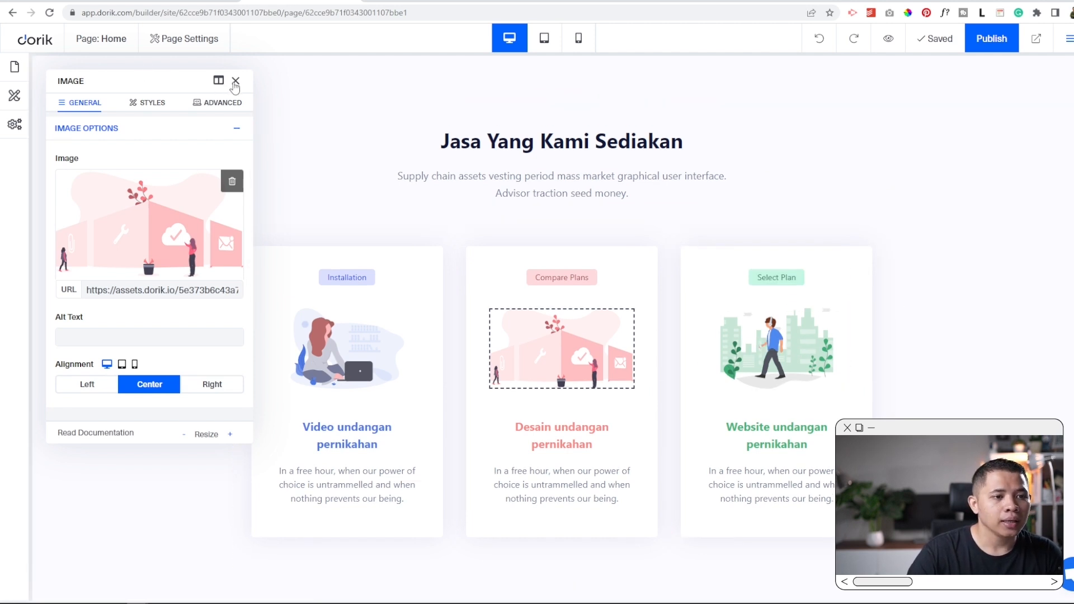
left_click(236, 80)
Check the Portofolio section in the Figma wireframe, and insert Dorik's dark three-image Features / services block "Our Services" below the services section.
scroll(515, 212, "up", 3)
scroll(559, 280, "down", 3)
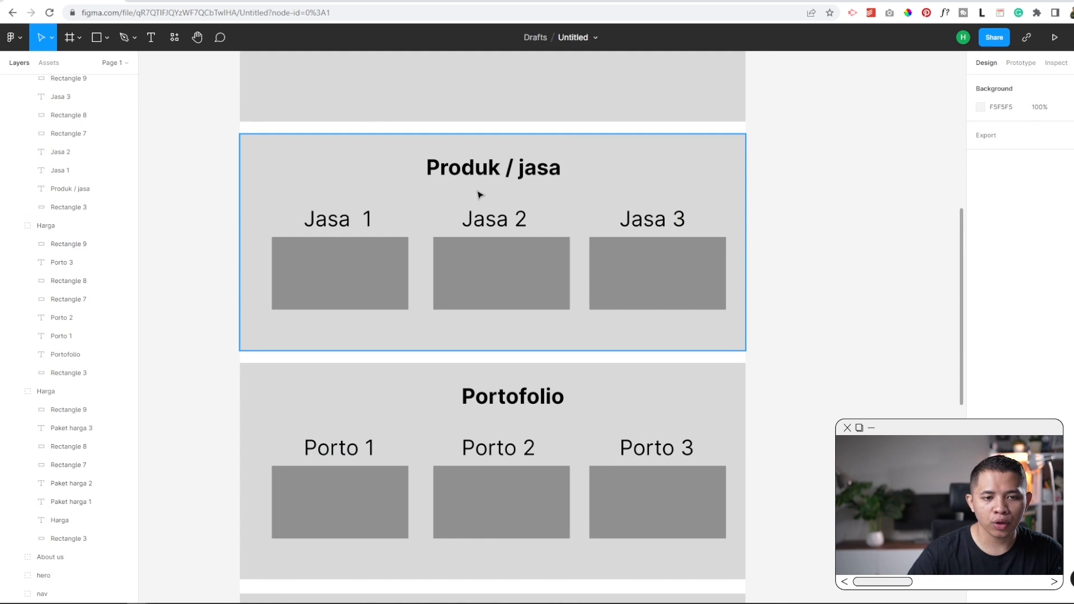
scroll(493, 280, "down", 1)
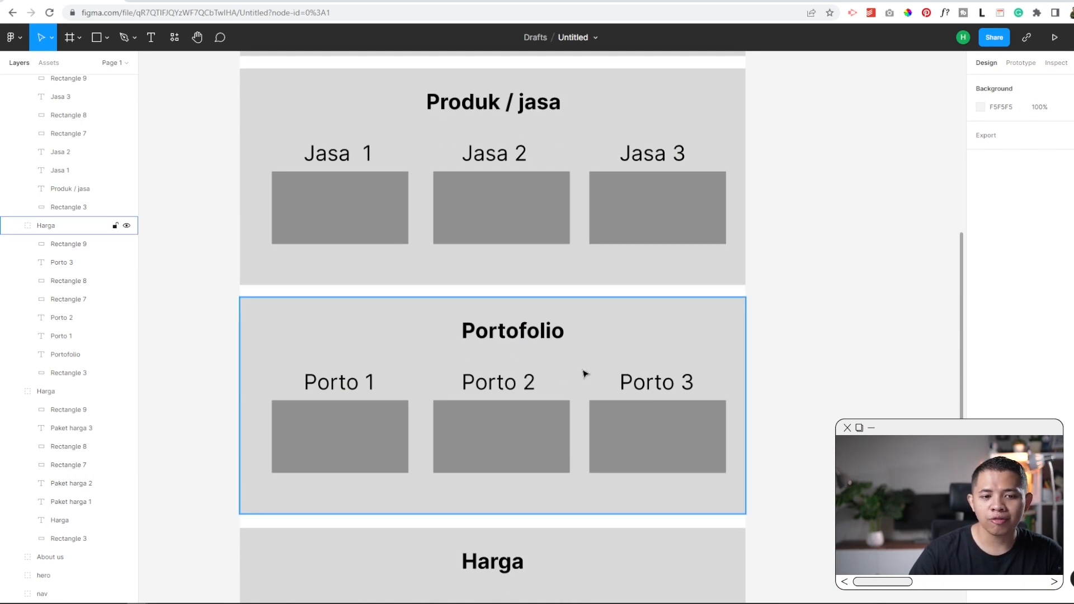
scroll(562, 372, "down", 2)
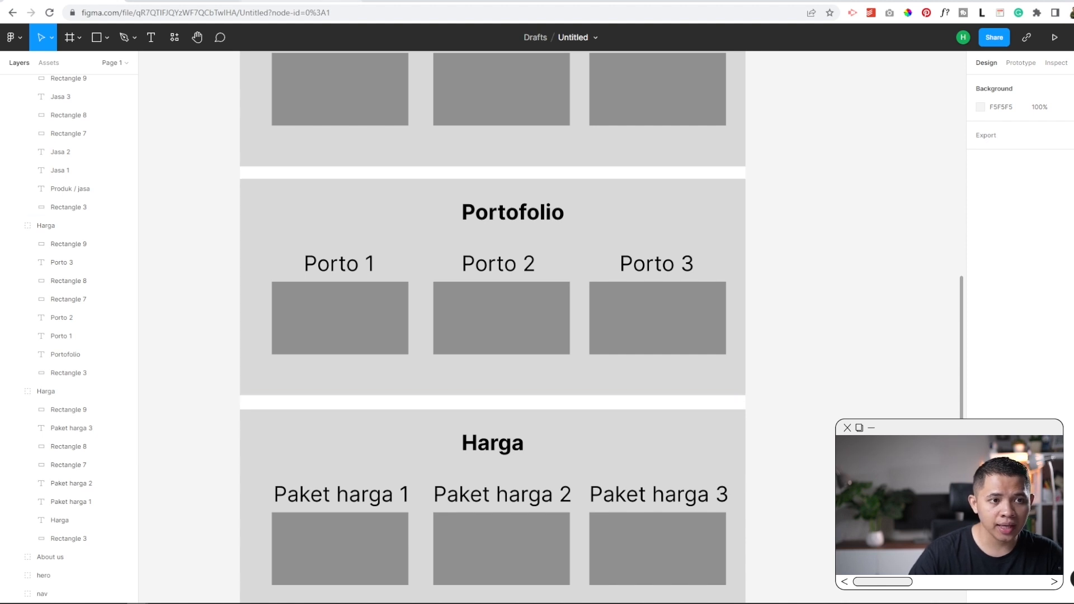
left_click(307, 3)
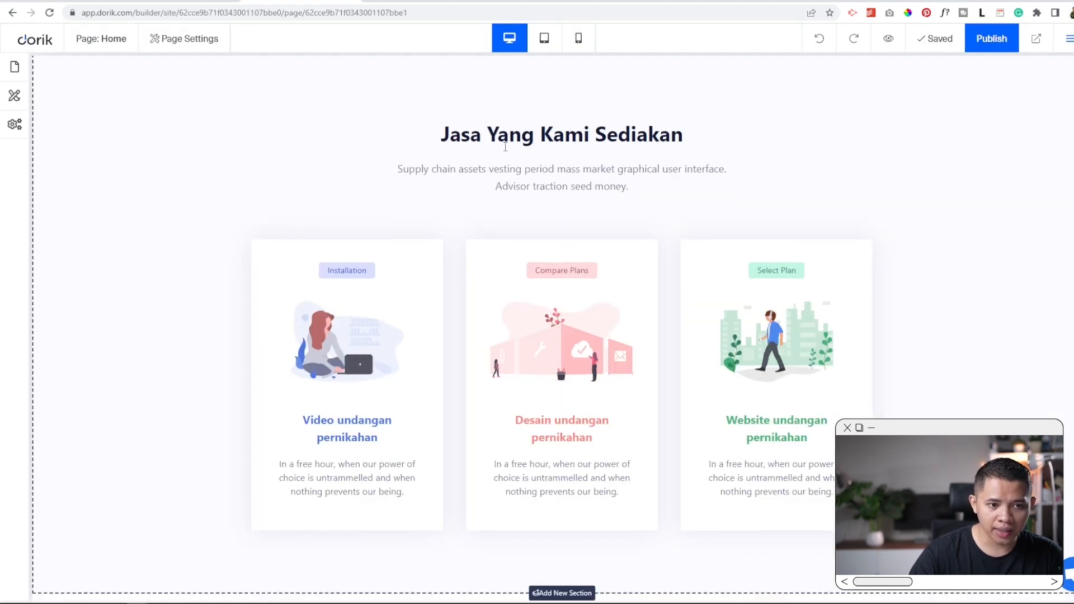
left_click(562, 593)
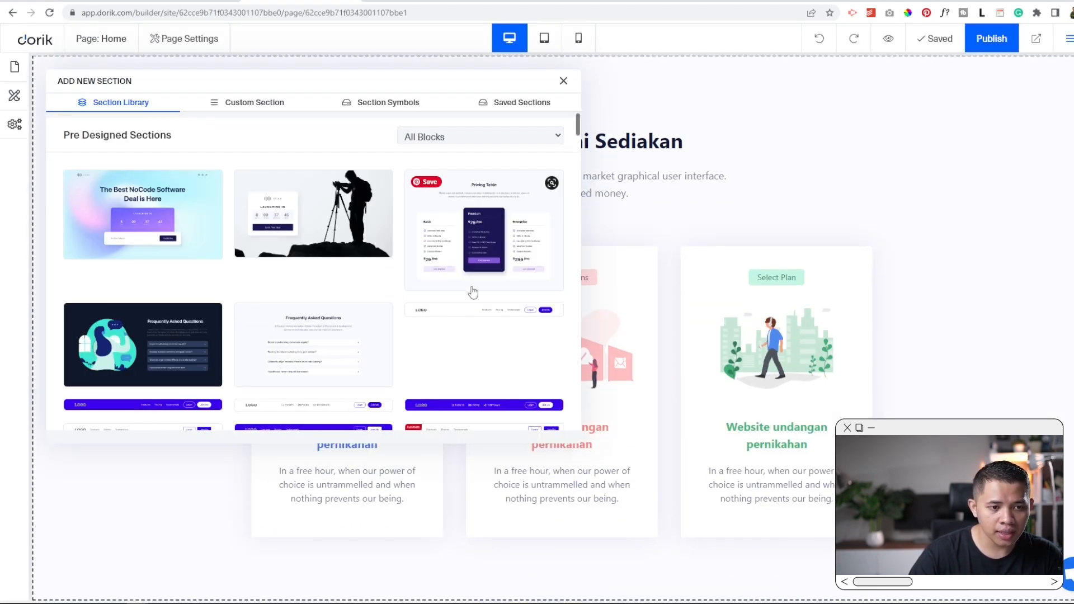
left_click(431, 139)
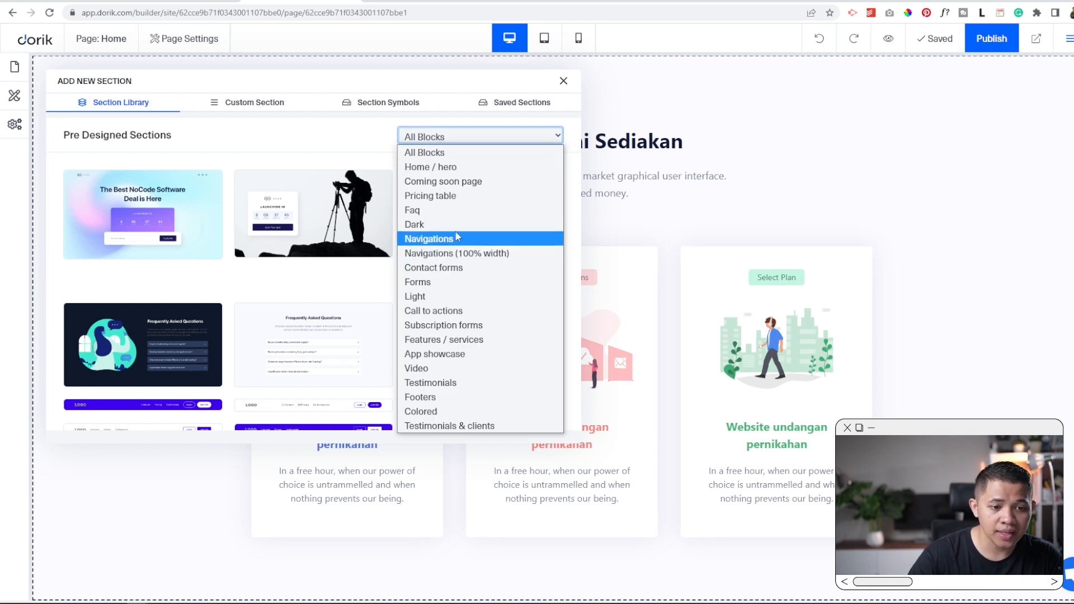
left_click(479, 340)
scroll(392, 313, "down", 6)
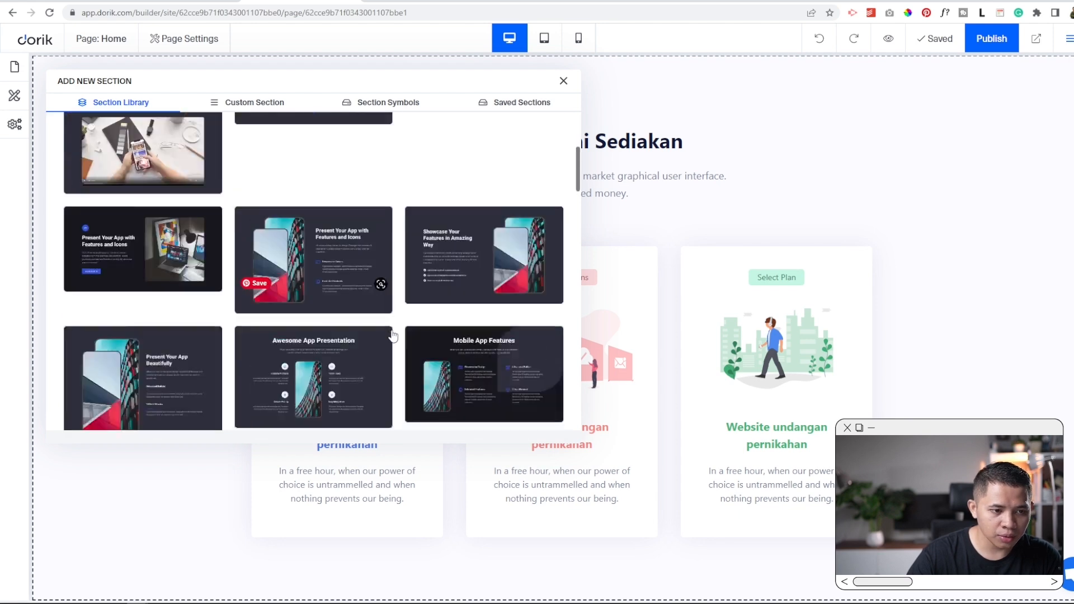
scroll(395, 335, "up", 3)
scroll(393, 341, "down", 1)
scroll(393, 341, "up", 5)
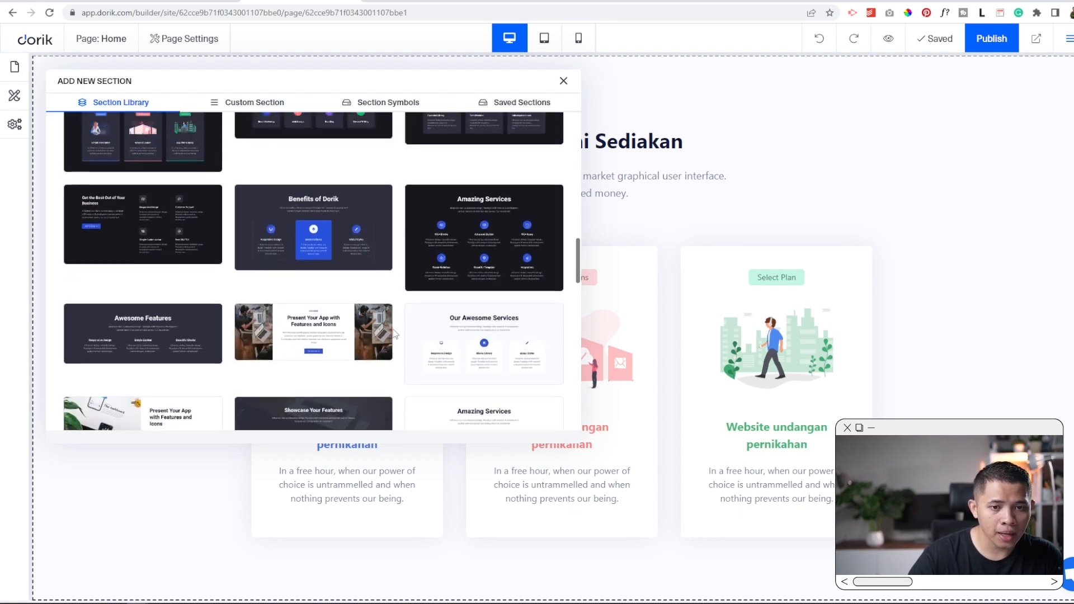
scroll(998, 220, "up", 9)
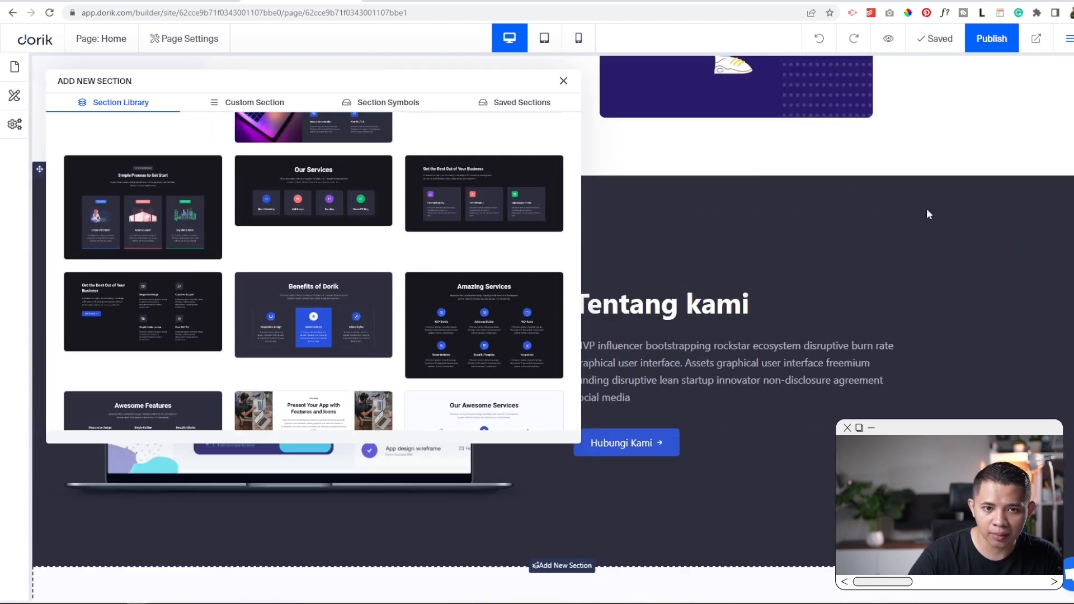
scroll(951, 218, "down", 2)
scroll(963, 185, "down", 1)
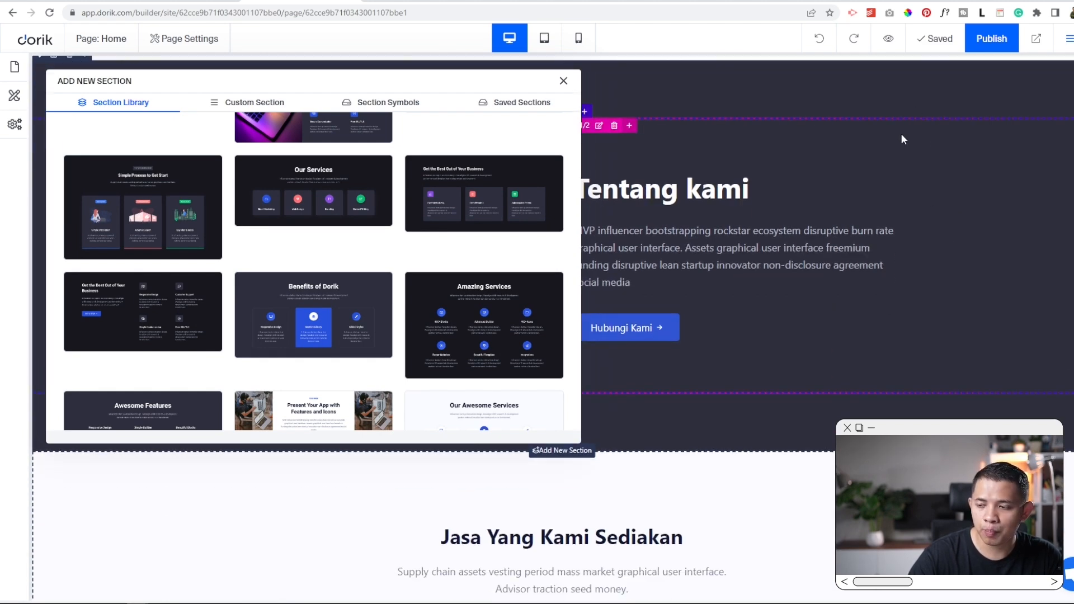
scroll(895, 277, "down", 6)
scroll(828, 280, "down", 1)
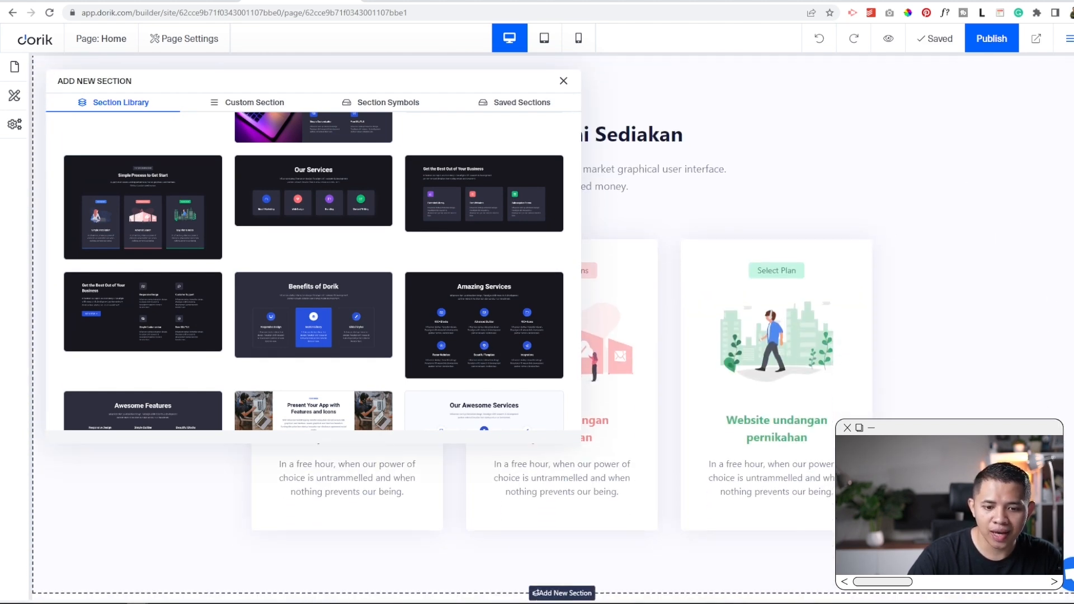
scroll(415, 257, "up", 4)
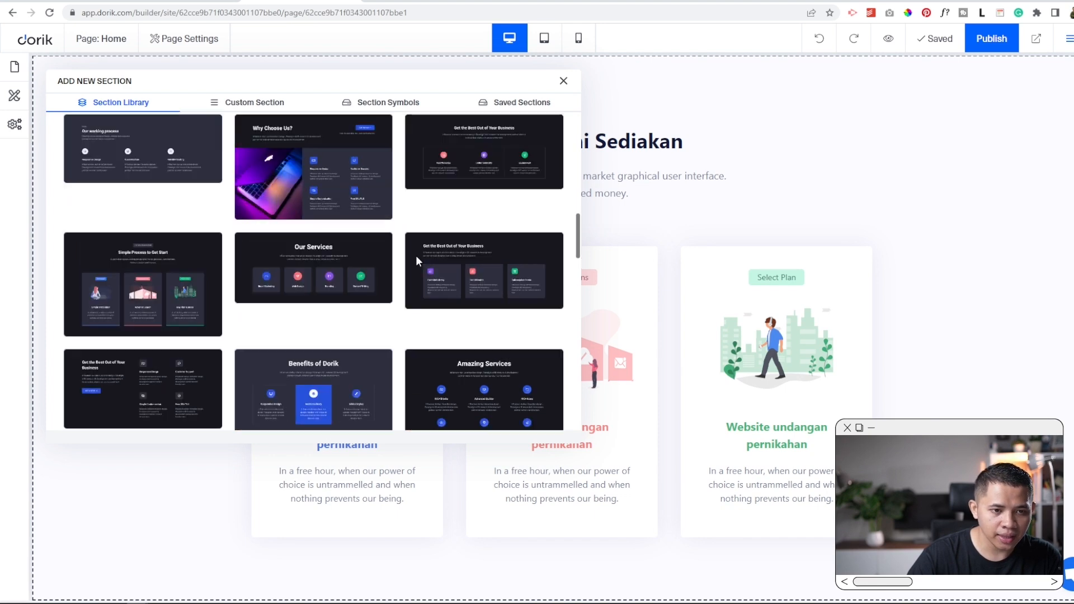
scroll(389, 289, "up", 1)
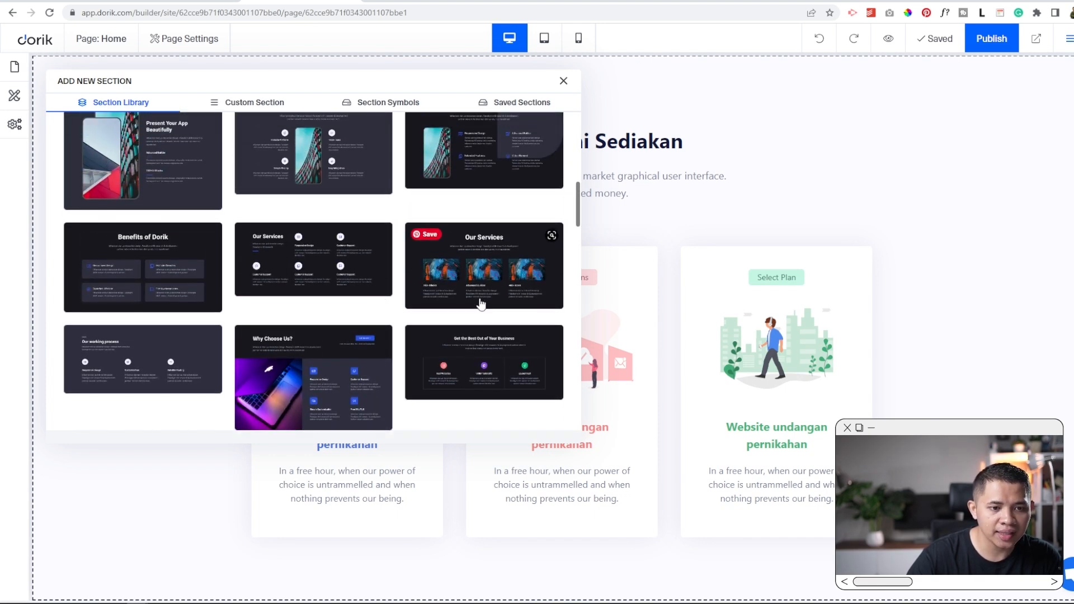
left_click(470, 278)
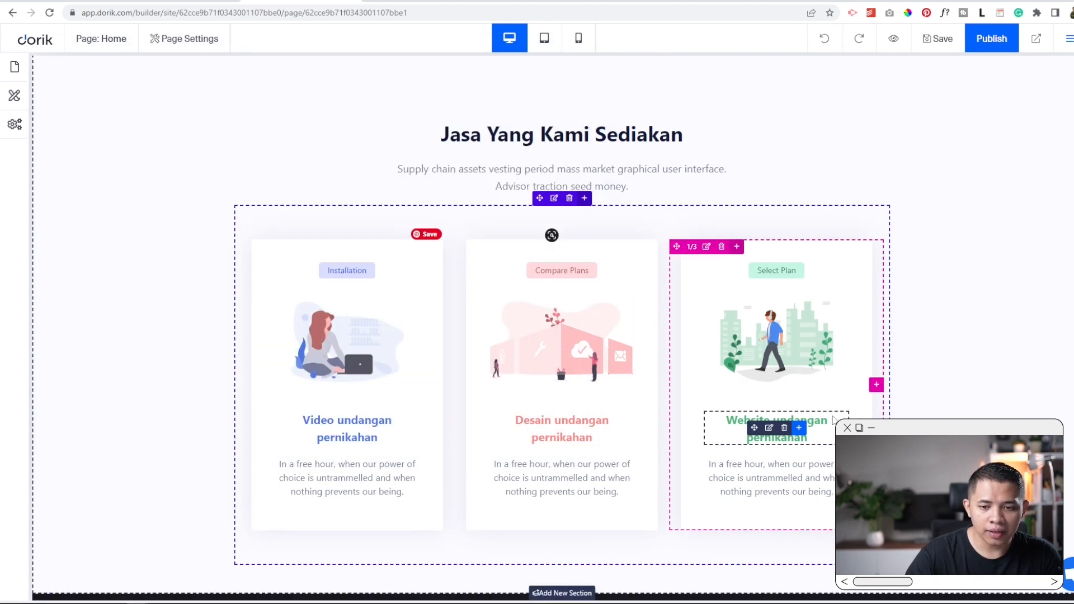
Change the heading of the dark three-image section to "Contoh video".
scroll(808, 401, "down", 2)
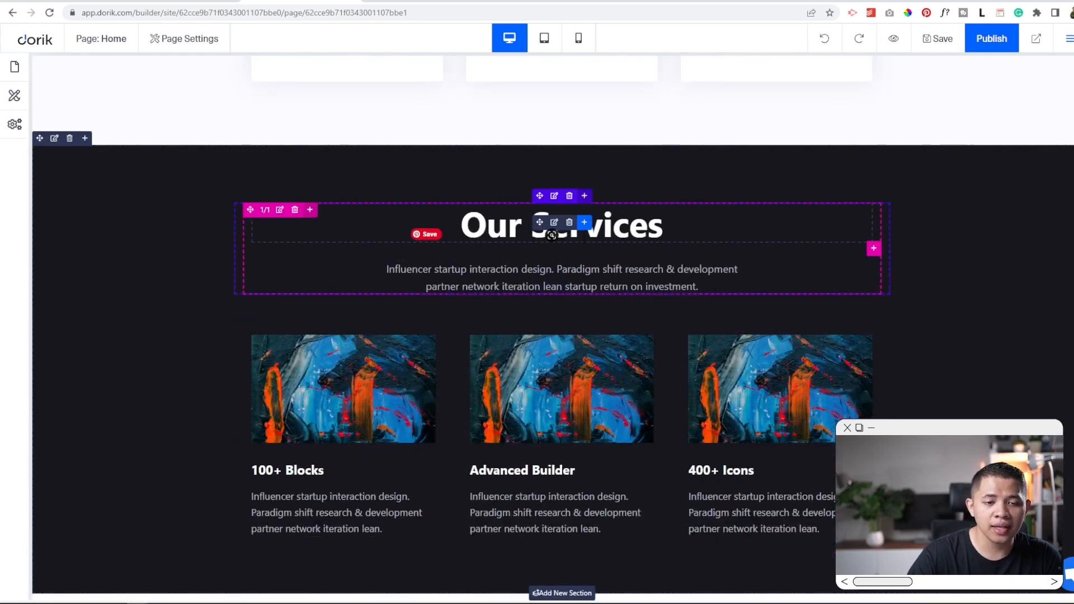
left_click(553, 231)
left_click_drag(107, 273, 49, 277)
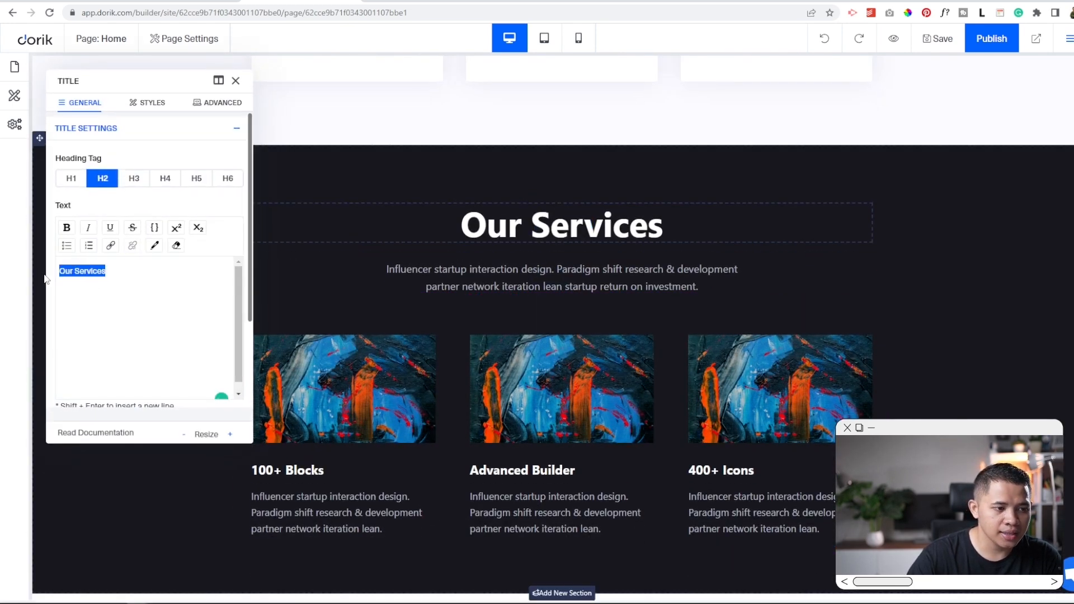
type("Contoh")
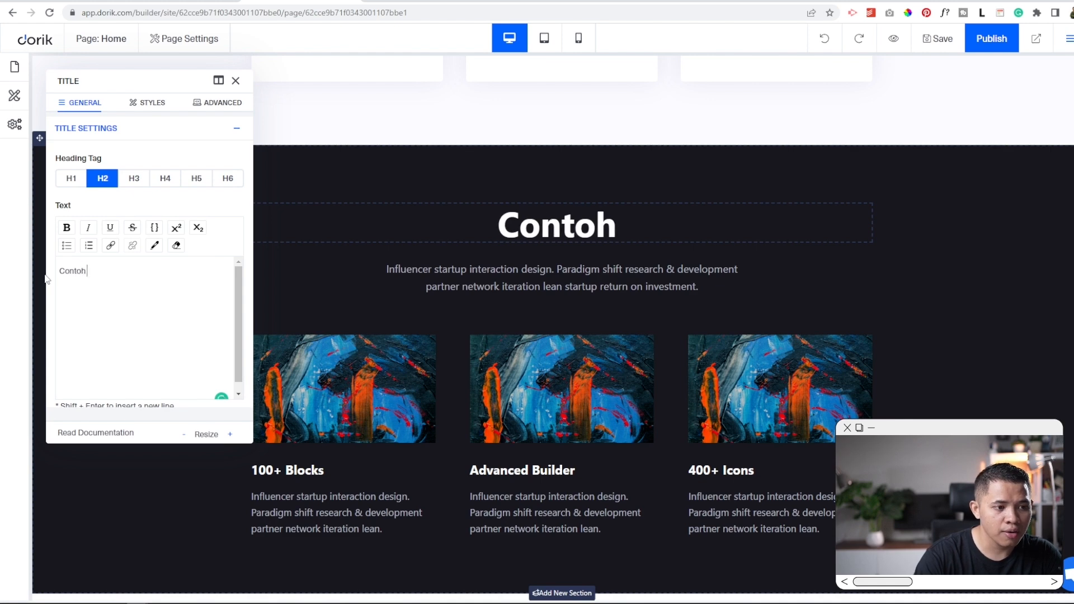
type(" video")
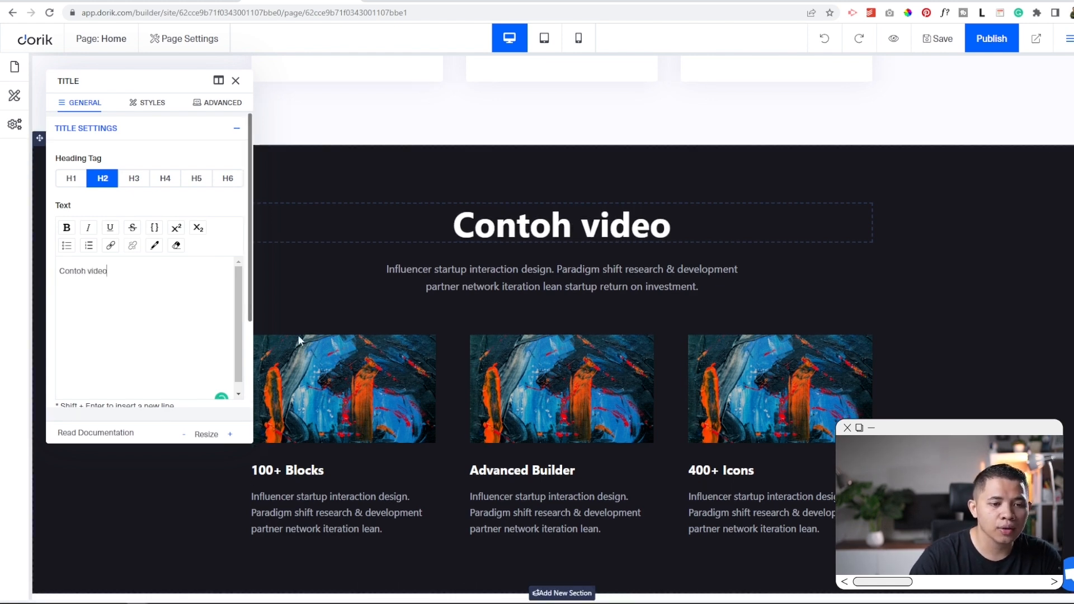
left_click(519, 294)
left_click_drag(163, 267, 58, 223)
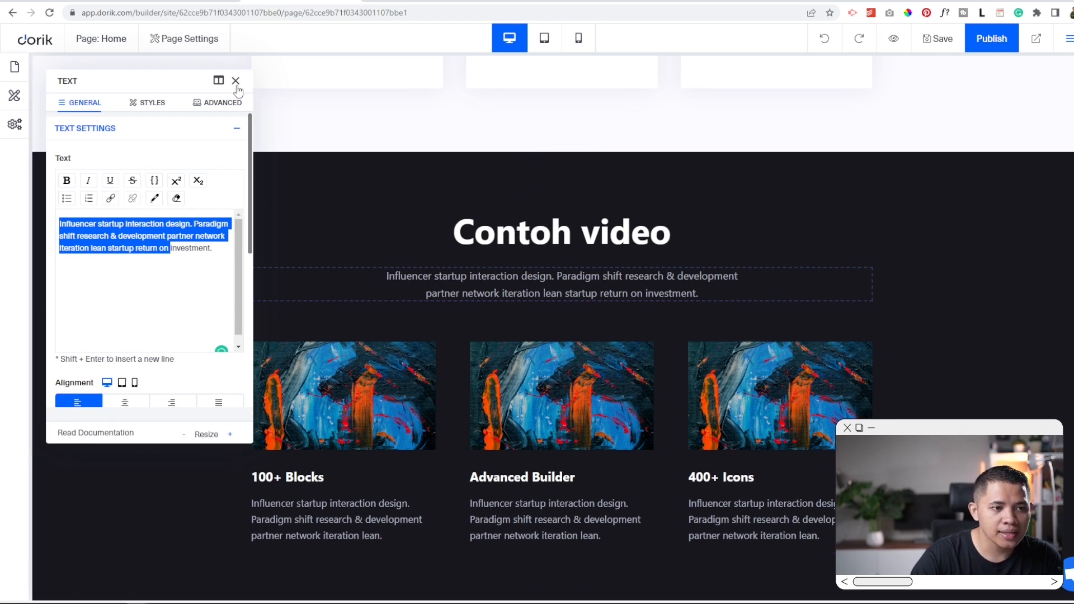
left_click(236, 82)
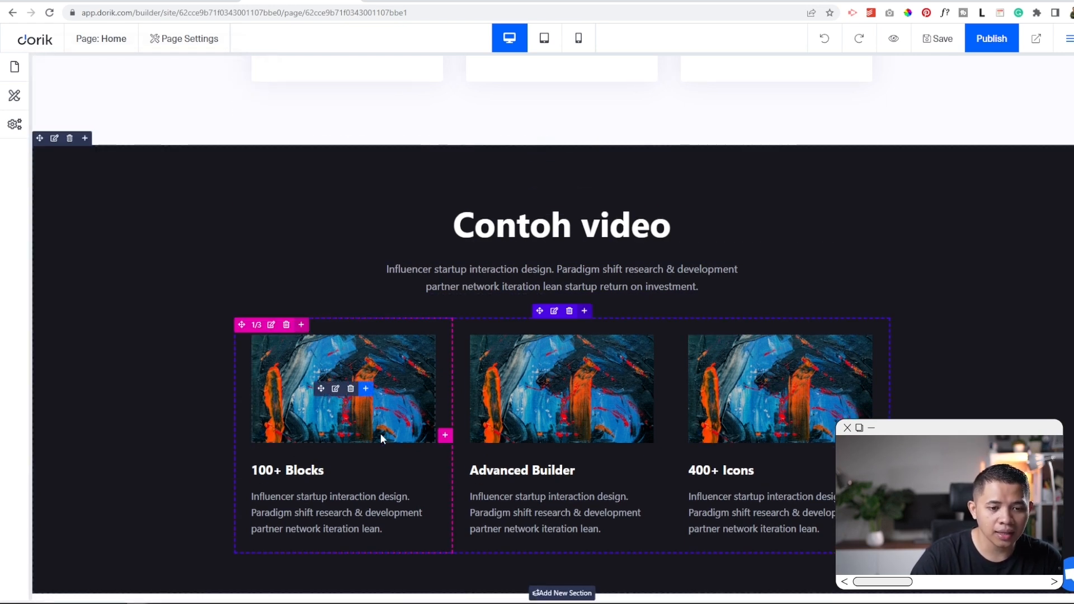
Add a Video element below the image in the first card of the "Contoh video" section and set its source to Embed.
left_click(366, 390)
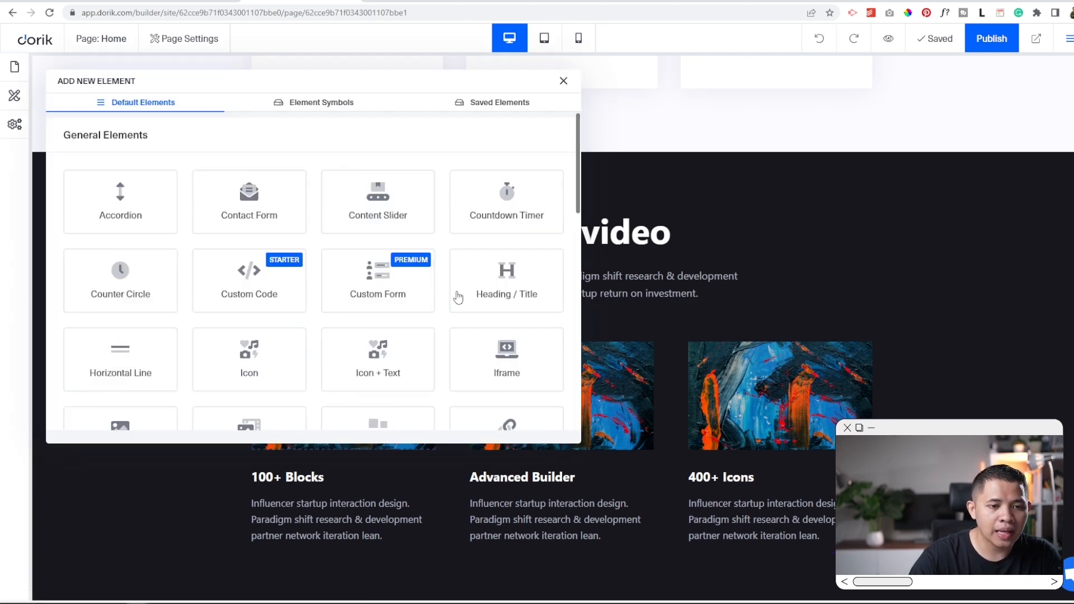
scroll(431, 327, "down", 5)
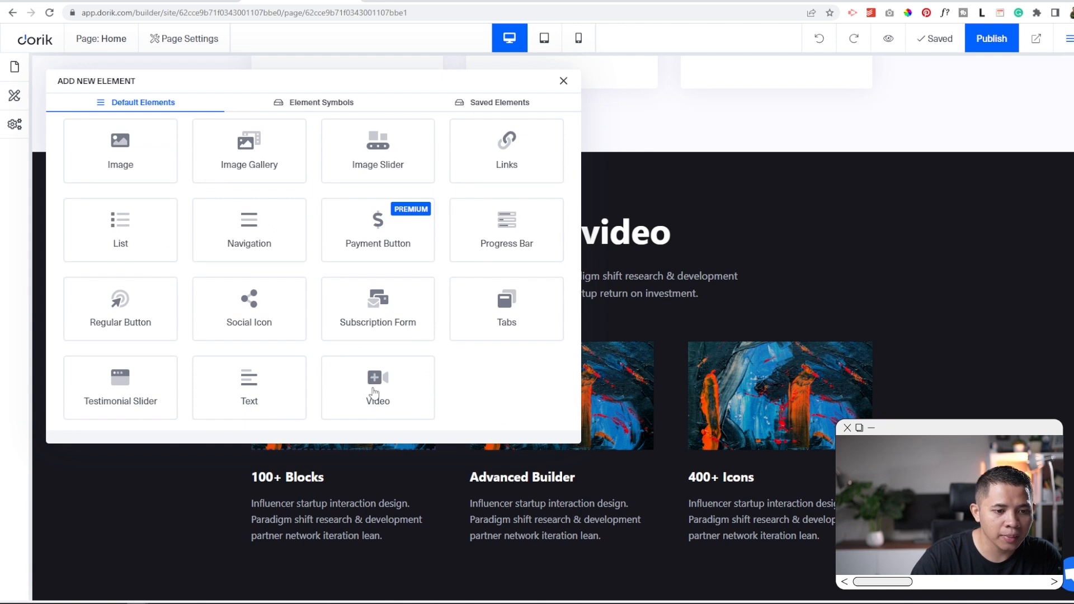
left_click(403, 380)
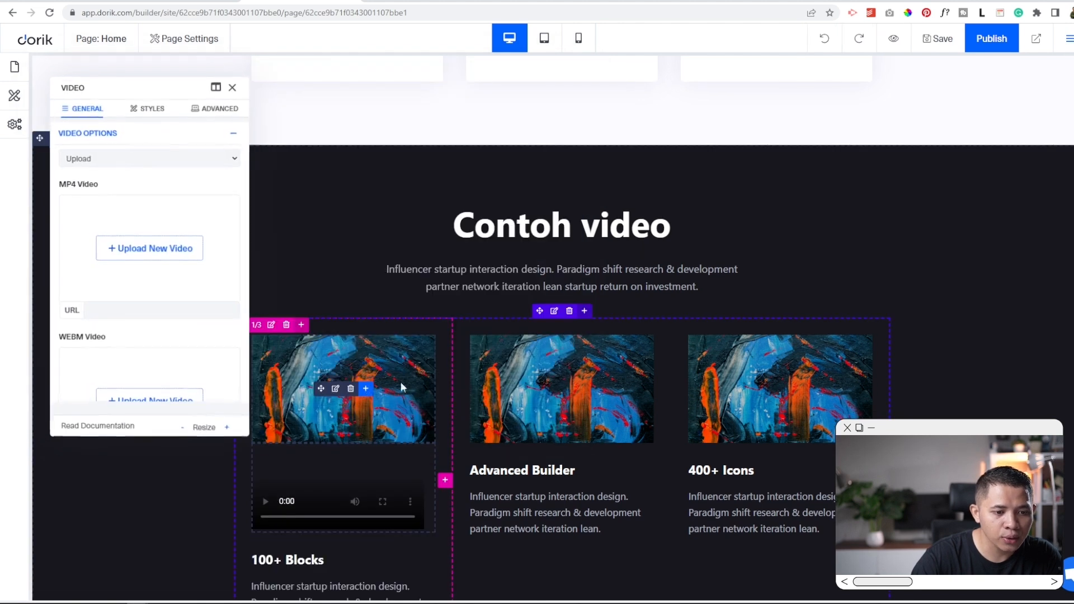
left_click(162, 161)
left_click(155, 179)
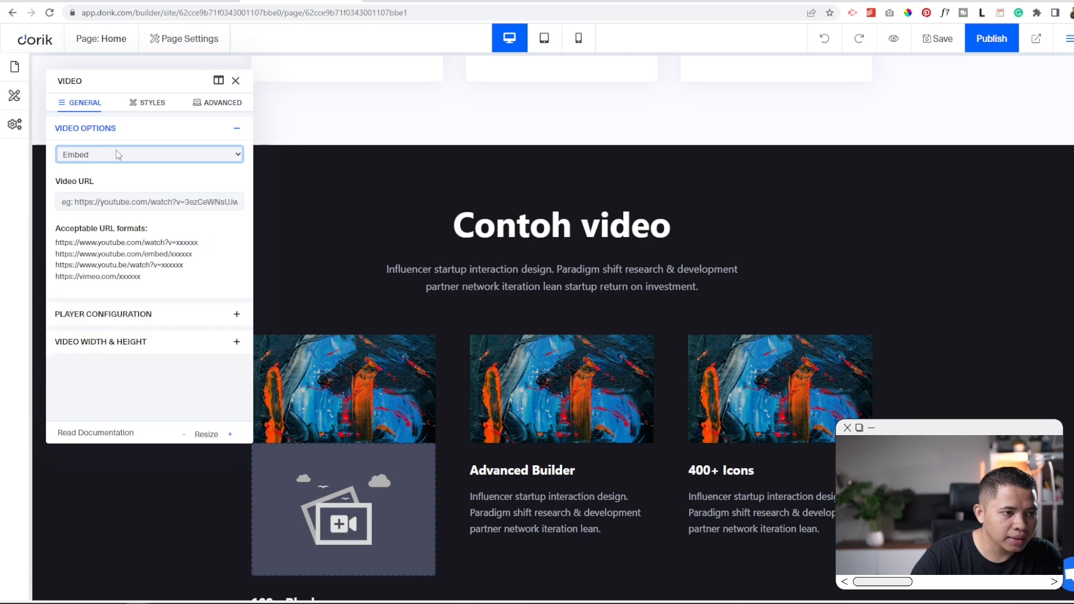
left_click(436, 1)
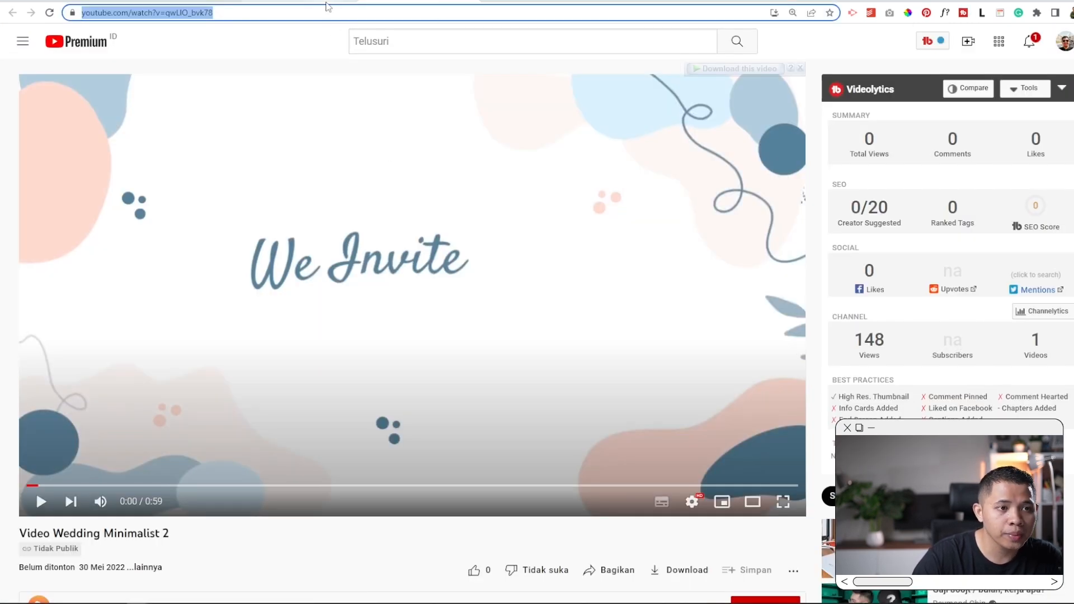
left_click(302, 1)
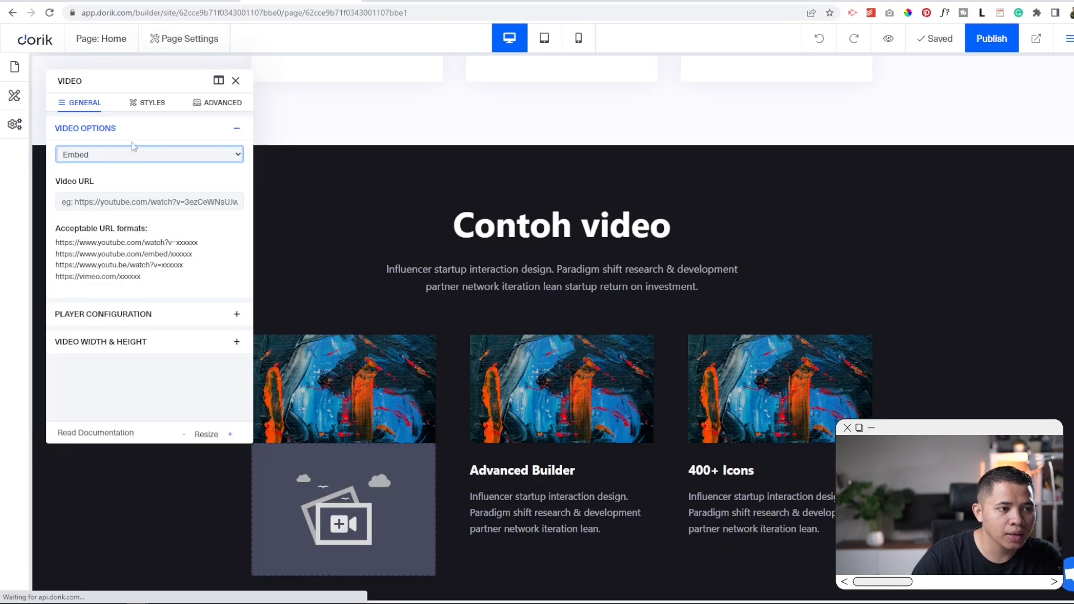
left_click(86, 204)
type("https://www.youtube.com/watch?v=qwLIO_bvk78")
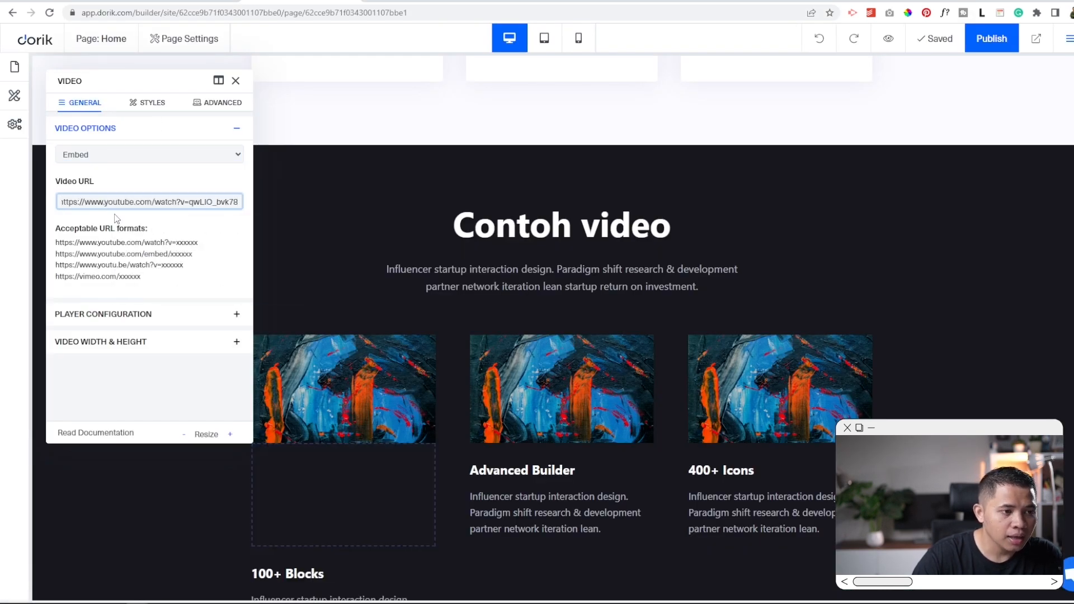
scroll(420, 464, "down", 2)
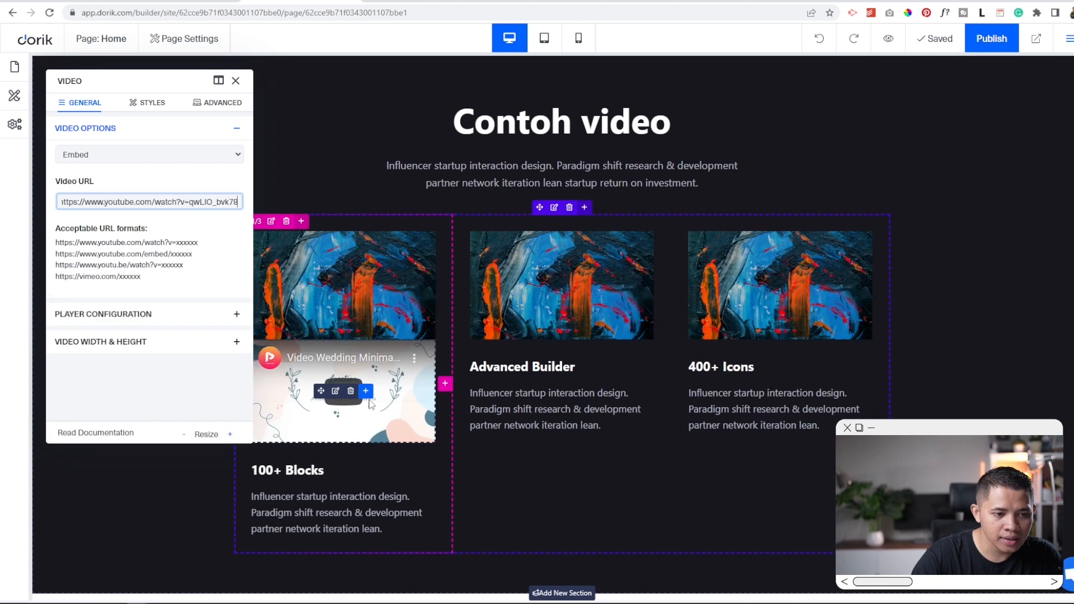
left_click(237, 81)
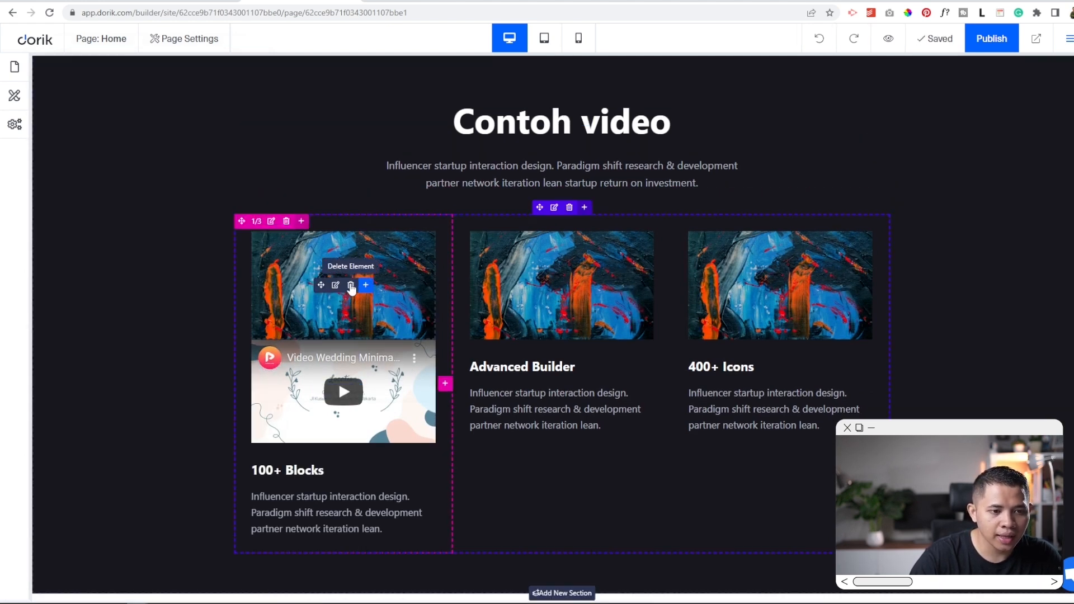
left_click(351, 286)
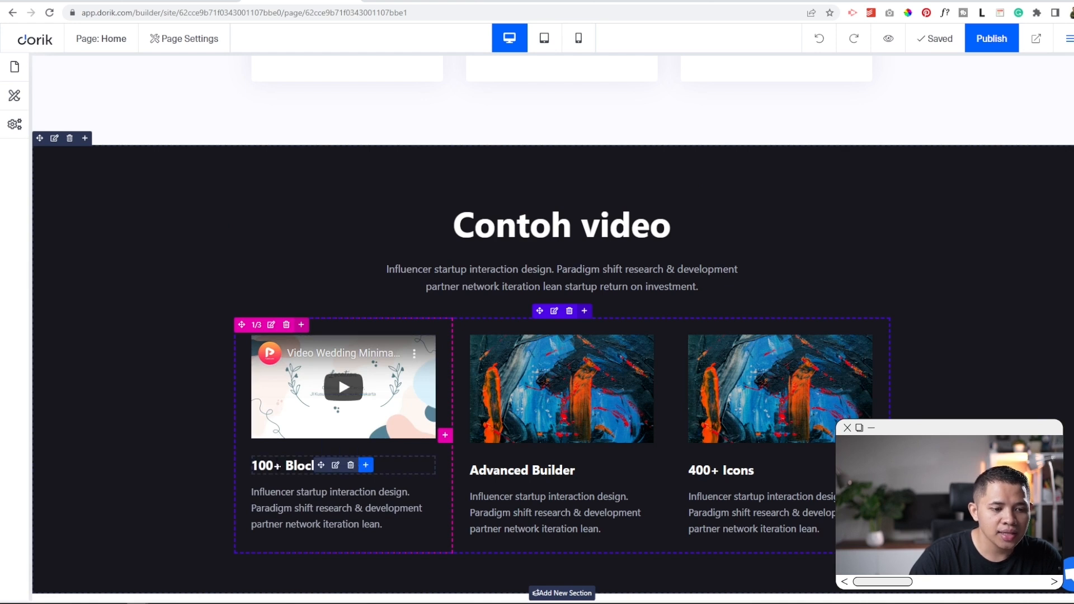
Change the title of the first video card to "Contoh video 1".
left_click(336, 465)
key("ctrl+a")
type("C")
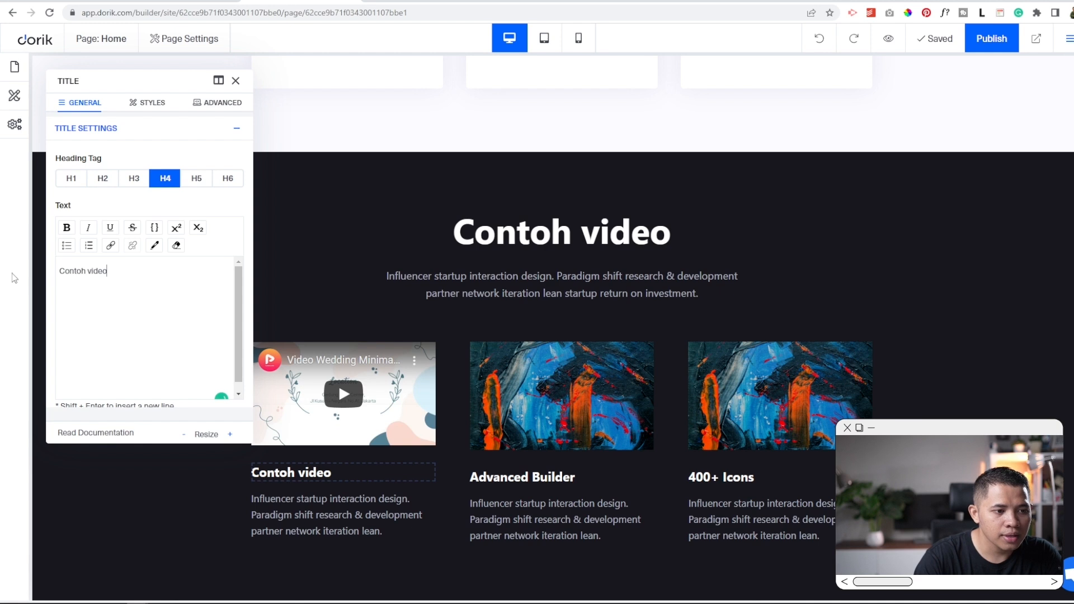
left_click(235, 81)
left_click(335, 508)
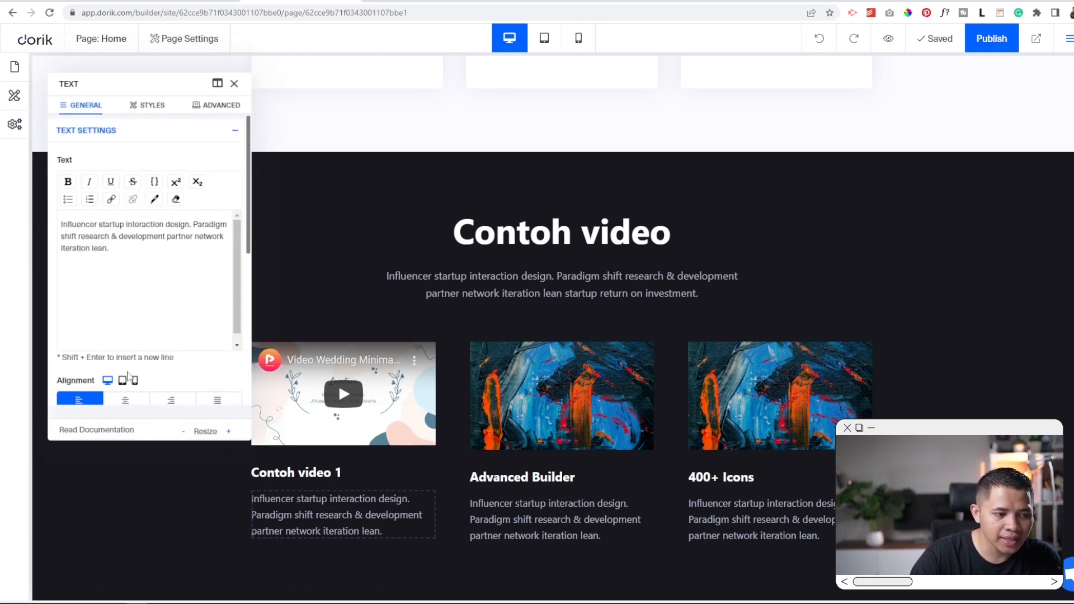
key("ctrl+a")
left_click(235, 81)
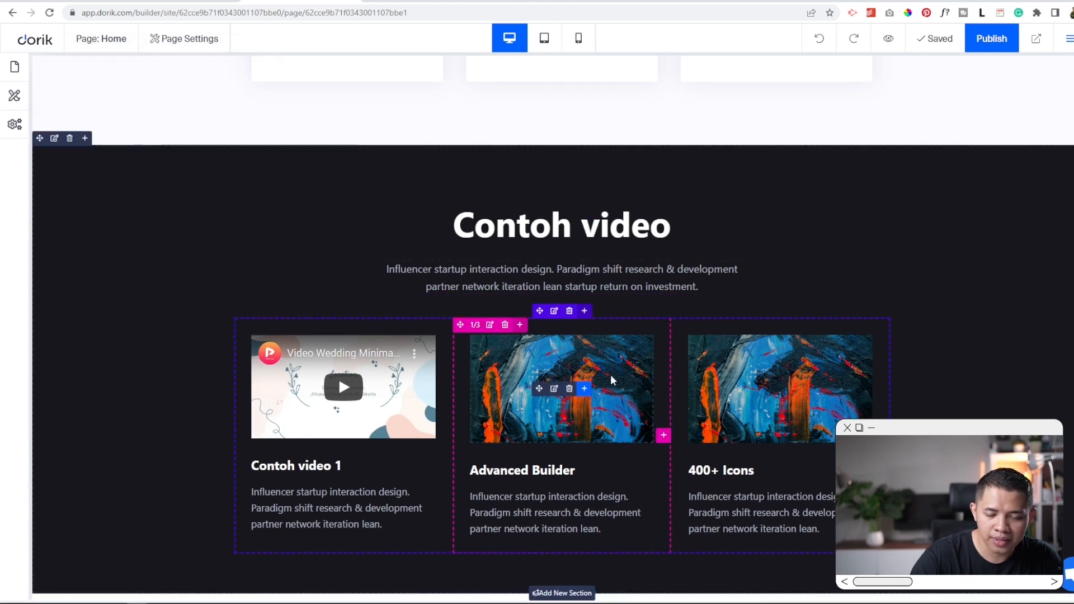
Add a Video element below the image in the second card of the "Contoh video" section.
left_click(585, 389)
scroll(439, 319, "down", 7)
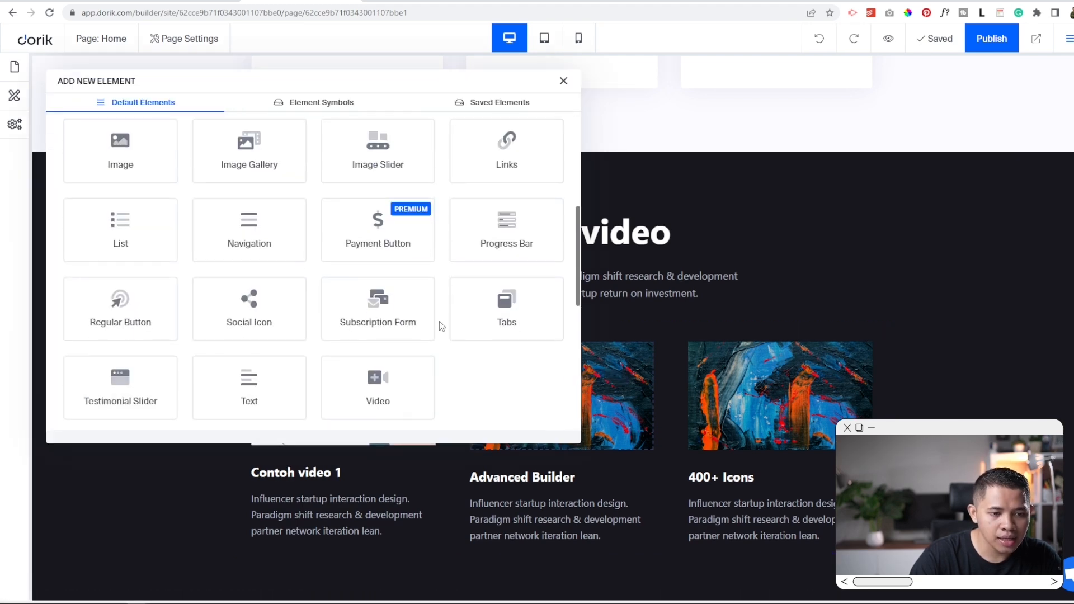
left_click(367, 286)
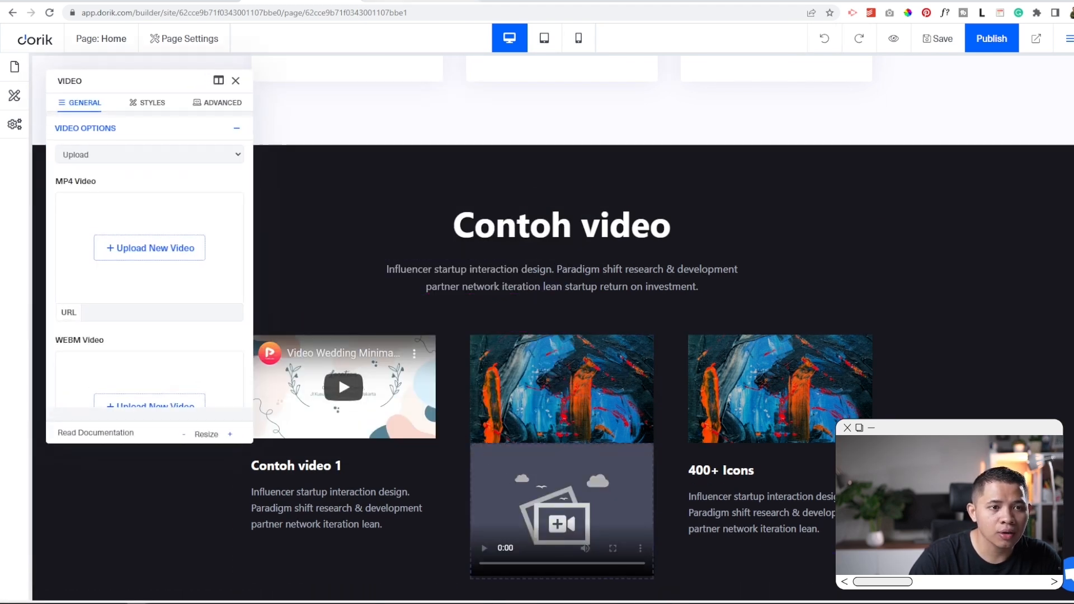
Switch to YouTube and copy the URL of the "Video Wedding Floral 1" video.
left_click(492, 1)
left_click(477, 17)
left_click(467, 13)
key("ctrl+a")
key("ctrl+c")
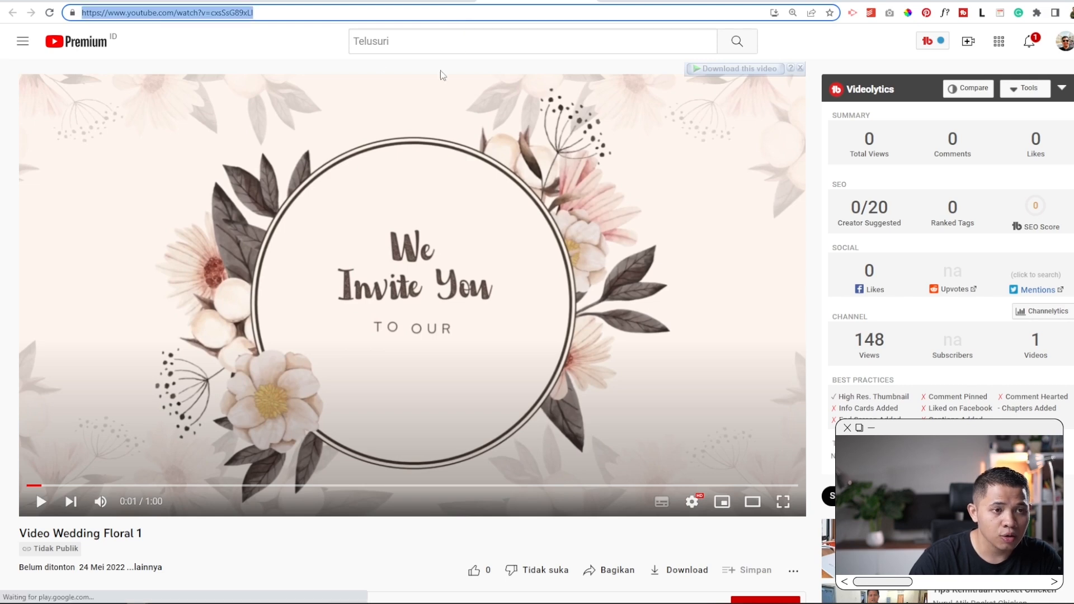
Set the second card's Video element source to Embed and paste the copied YouTube link as its video URL.
left_click(348, 1)
left_click(146, 155)
left_click(144, 186)
left_click(126, 201)
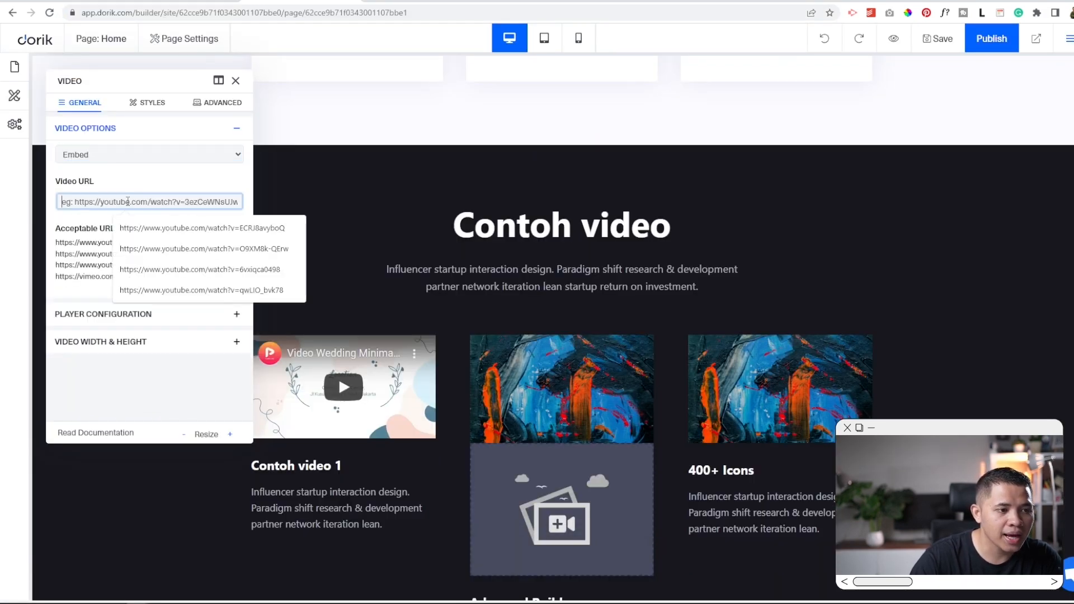
key("ctrl+v")
left_click(236, 80)
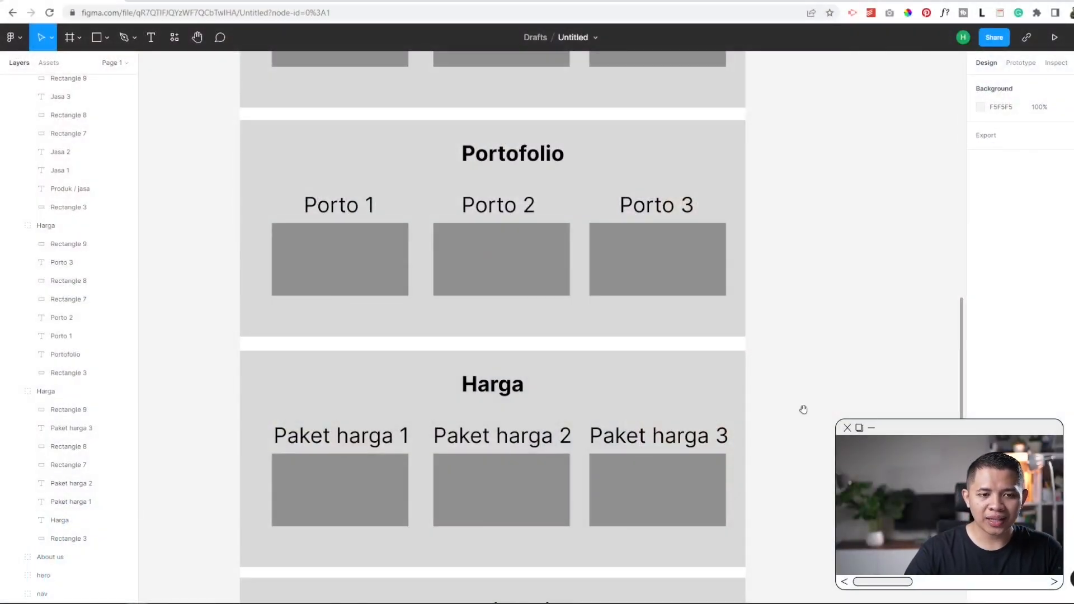
Check the Harga section in the Figma wireframe, and insert the light three-plan $10/$20/$15 pricing table below the "Contoh video" section in Dorik.
left_click_drag(803, 409, 814, 385)
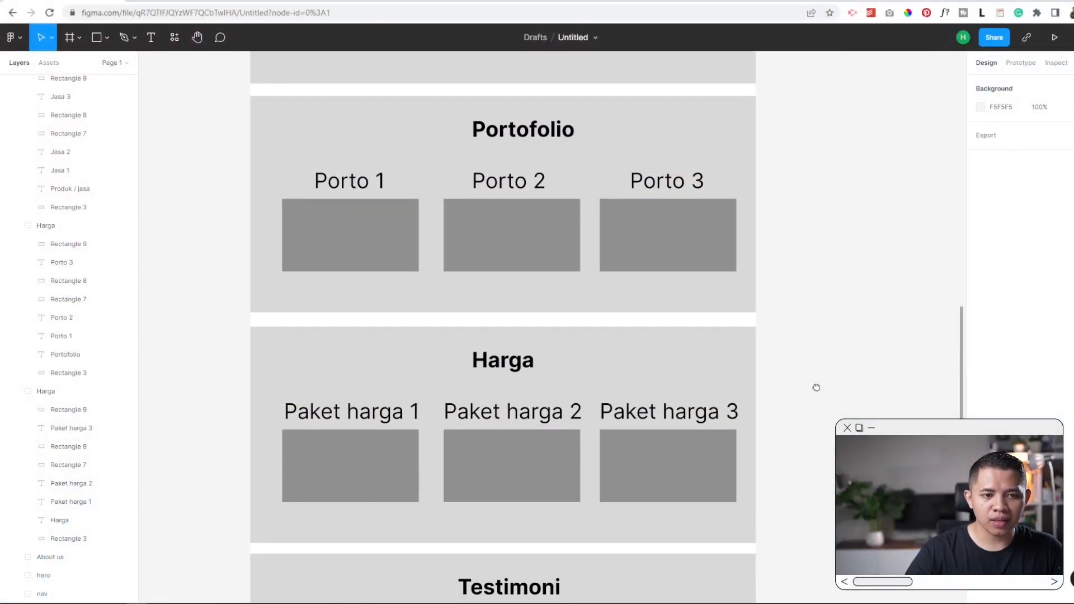
scroll(485, 166, "down", 5)
scroll(602, 278, "left", 2)
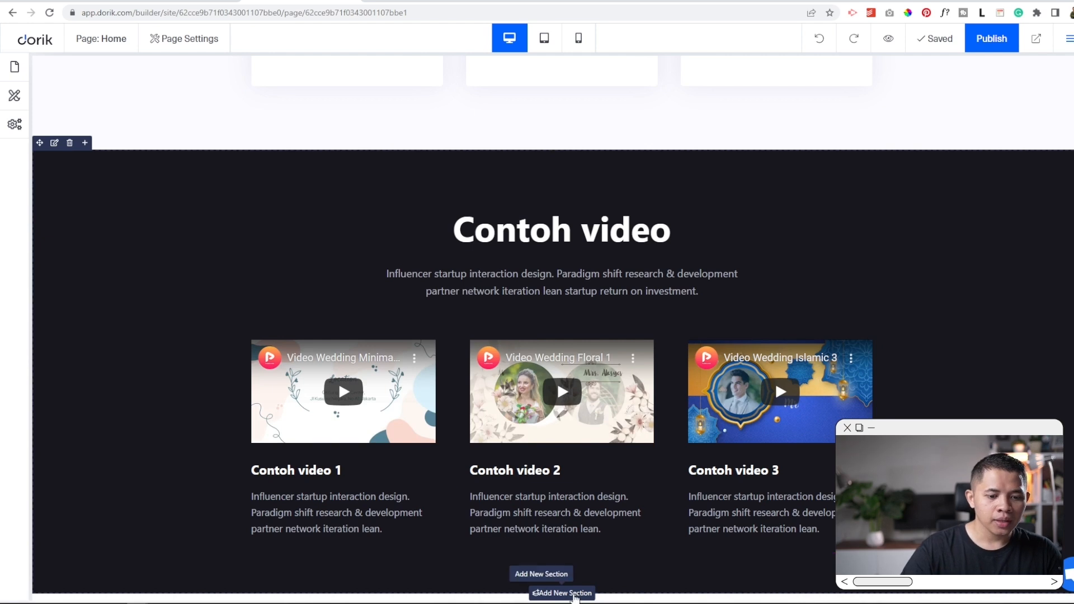
left_click(572, 594)
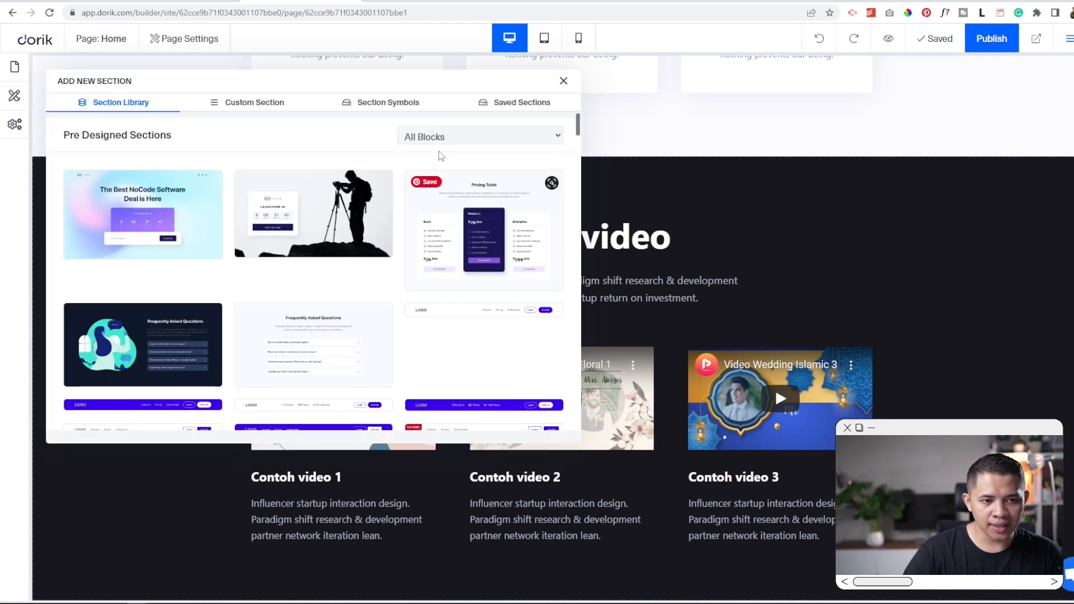
left_click(447, 138)
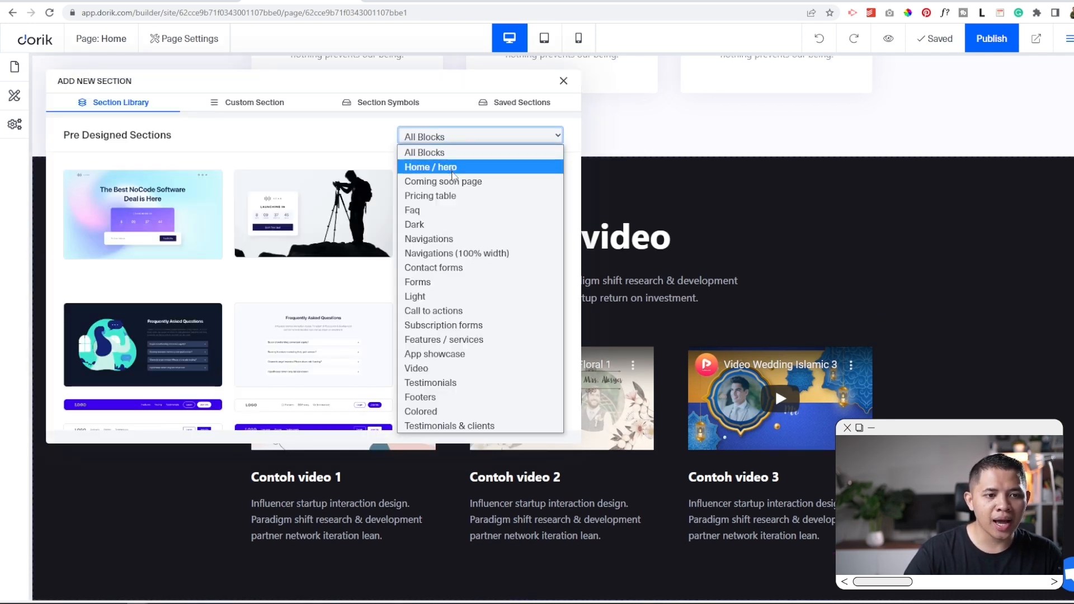
left_click(457, 202)
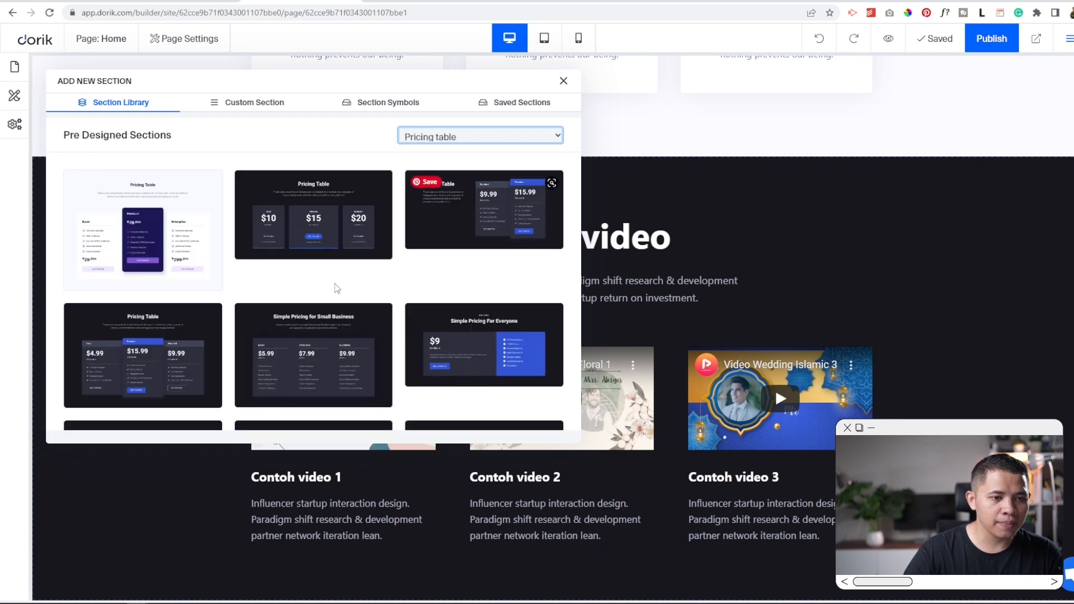
scroll(323, 325, "down", 10)
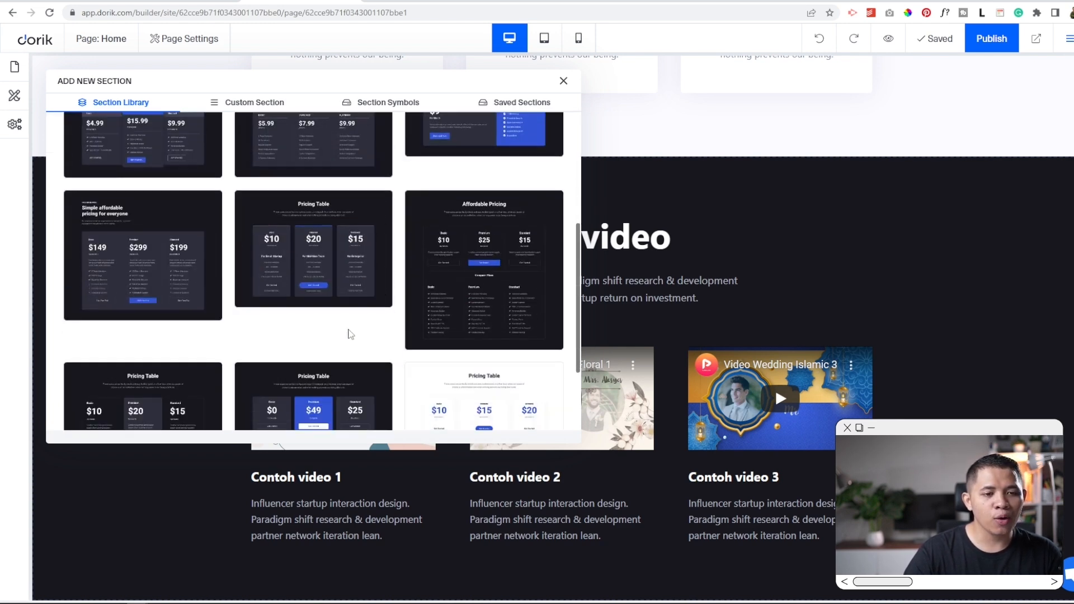
scroll(457, 365, "down", 5)
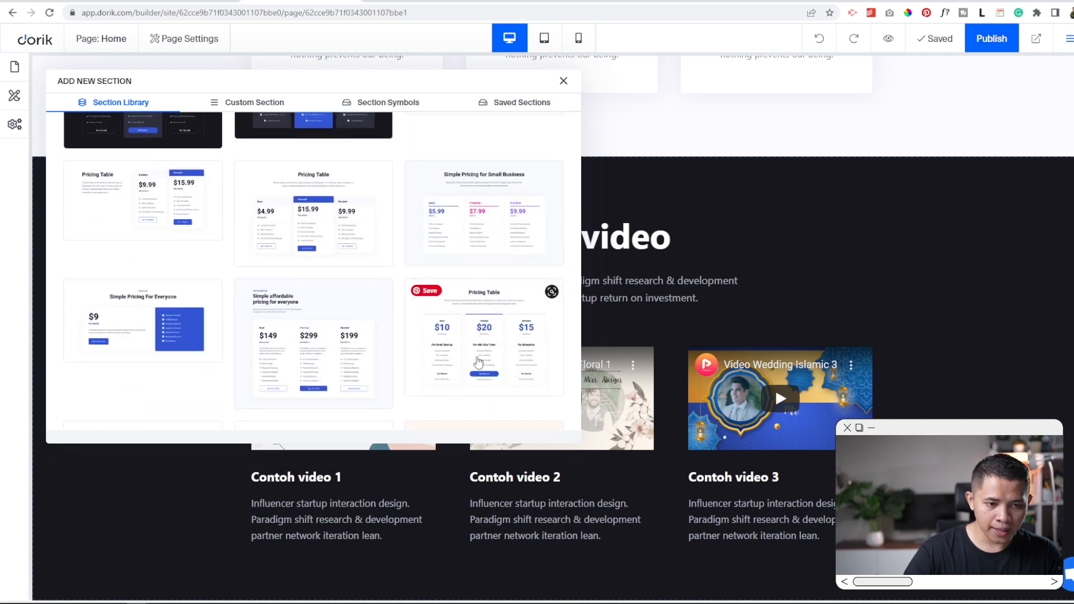
left_click(477, 363)
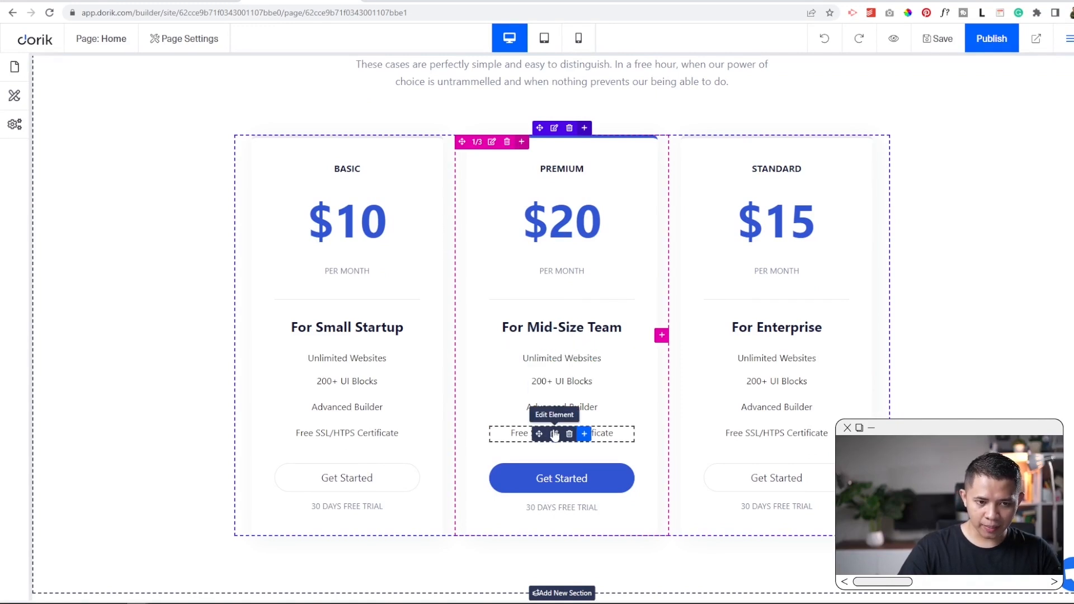
Change the pricing section's heading to "Paket Harga".
scroll(521, 313, "up", 5)
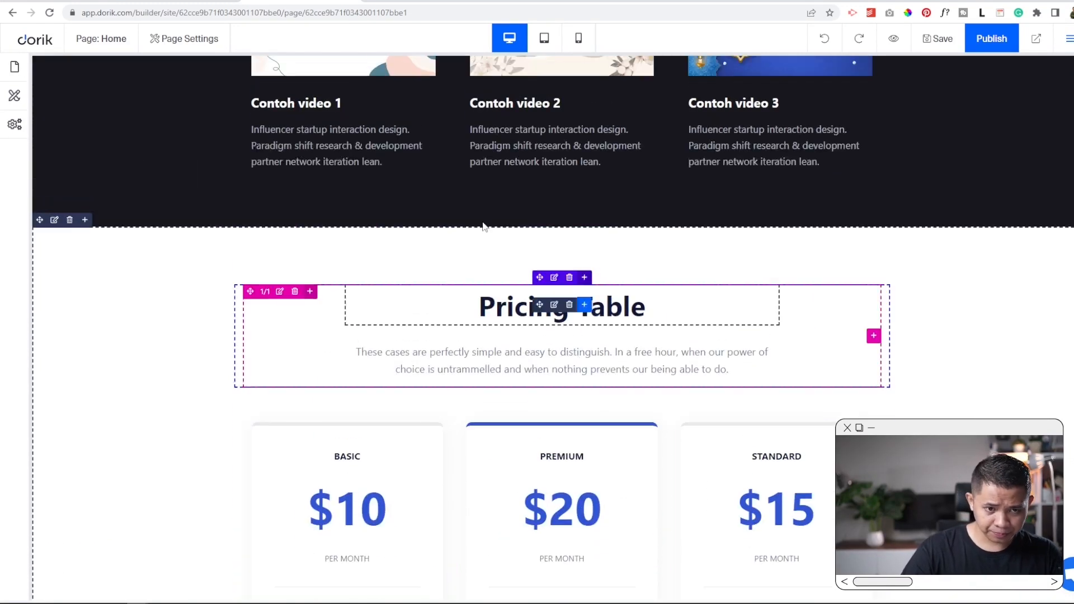
left_click(510, 302)
left_click_drag(148, 269, 6, 273)
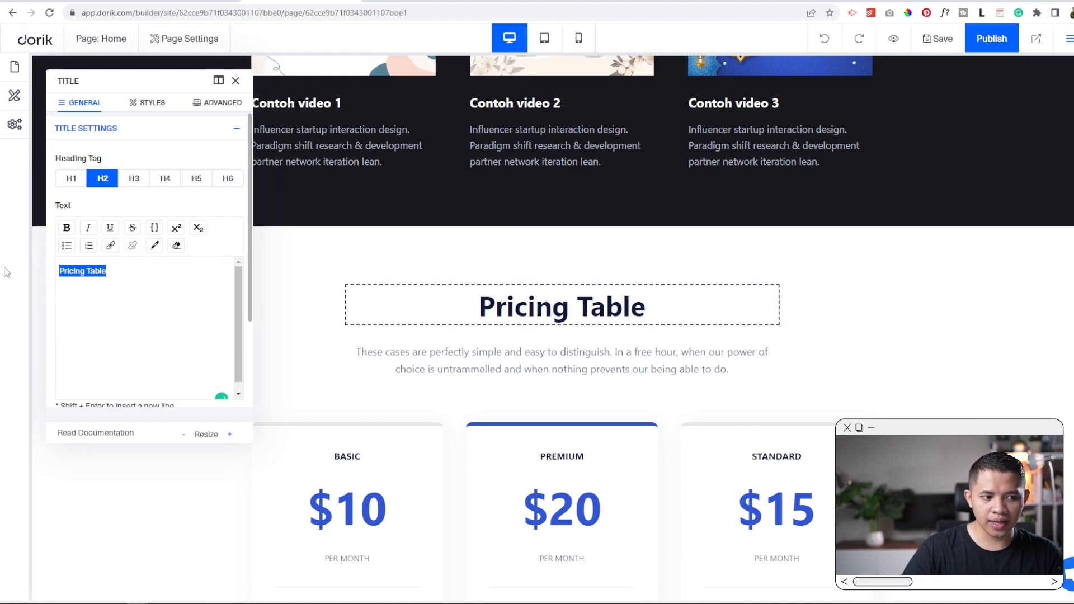
type("Paket Harga")
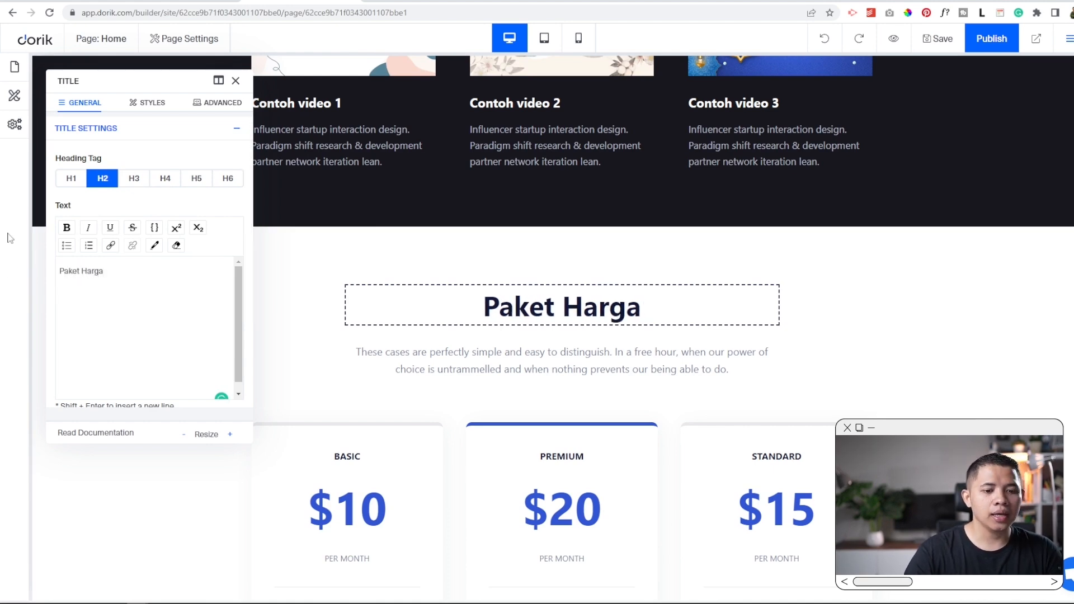
Change the price on the Premium card to "Rp 500.000".
scroll(442, 421, "down", 3)
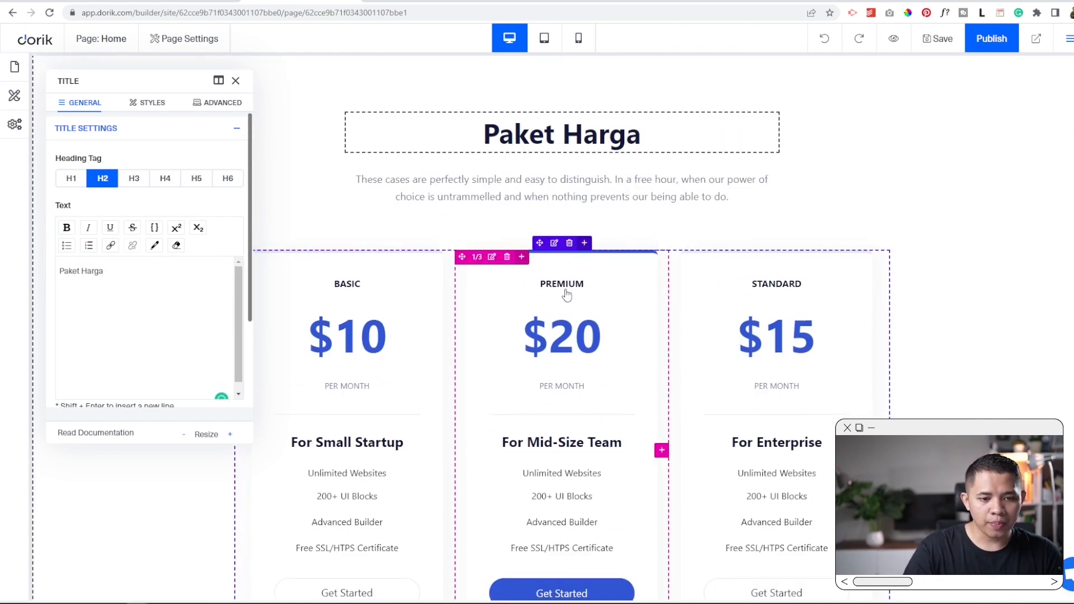
left_click(601, 283)
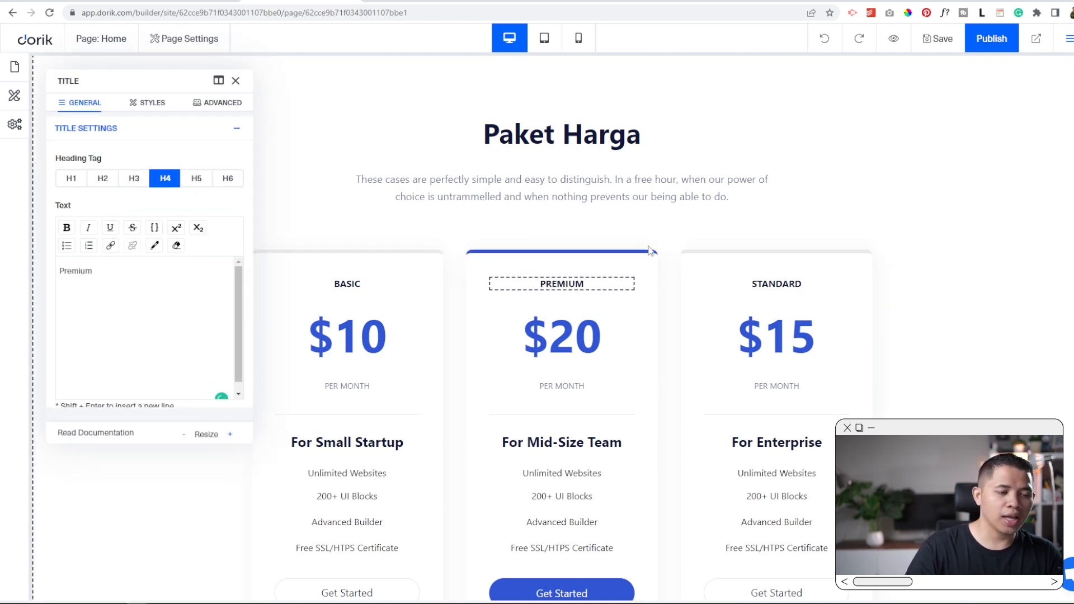
left_click(590, 345)
left_click_drag(77, 273, 3, 275)
type("Rp ")
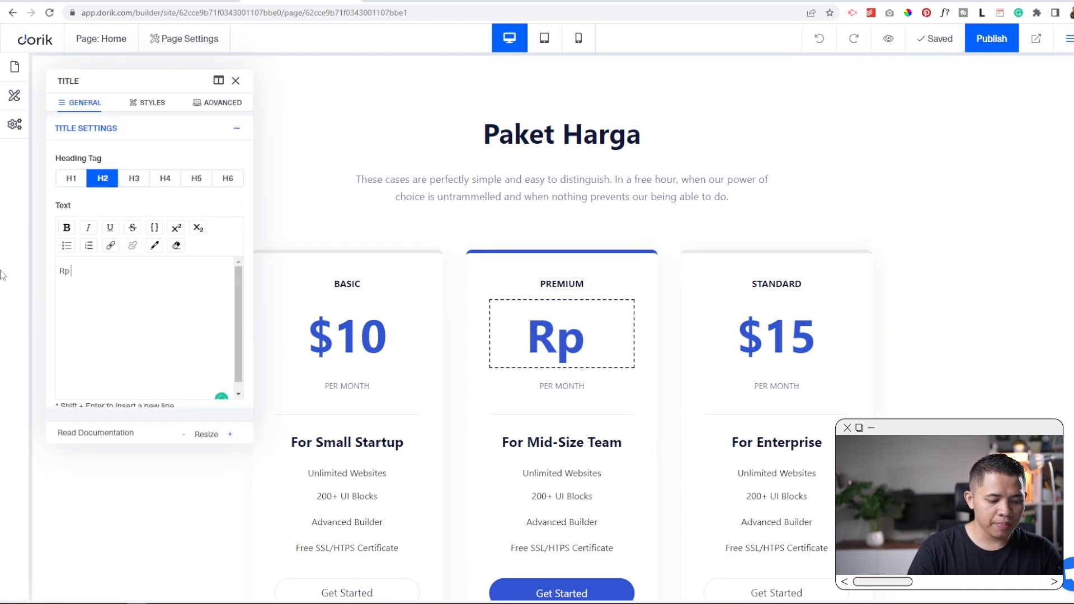
type("500.")
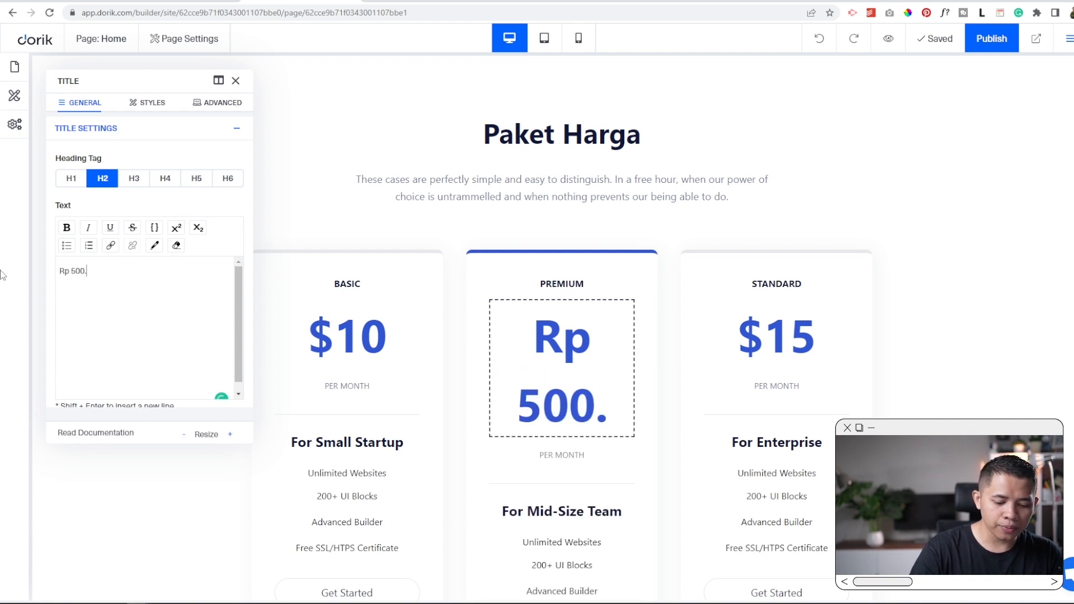
type("000")
Reduce the Premium card's price text size to 40px.
scroll(215, 225, "down", 2)
left_click(188, 340)
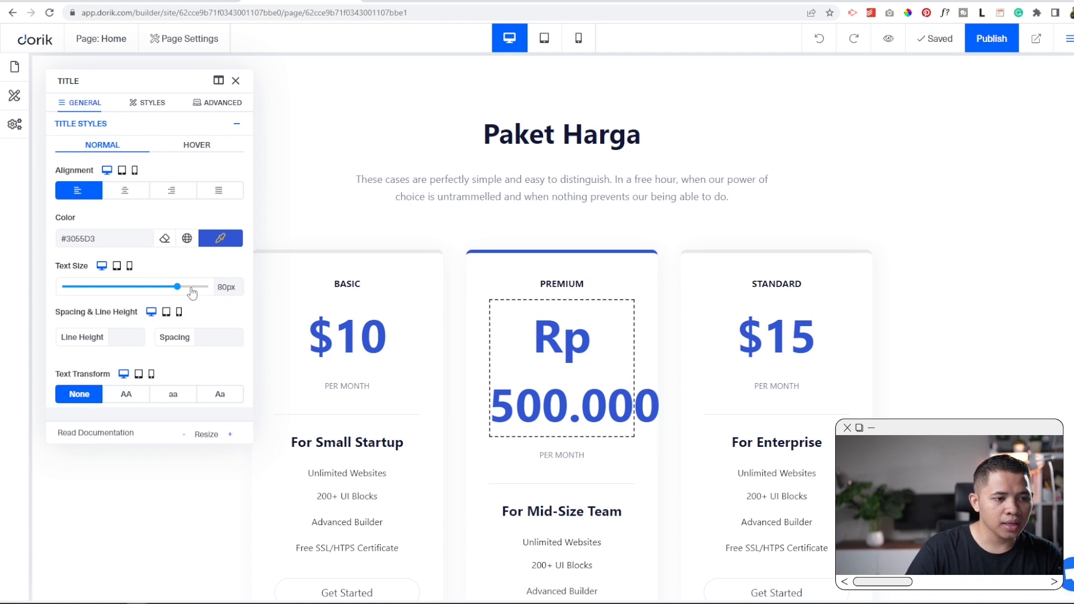
left_click_drag(180, 292, 121, 289)
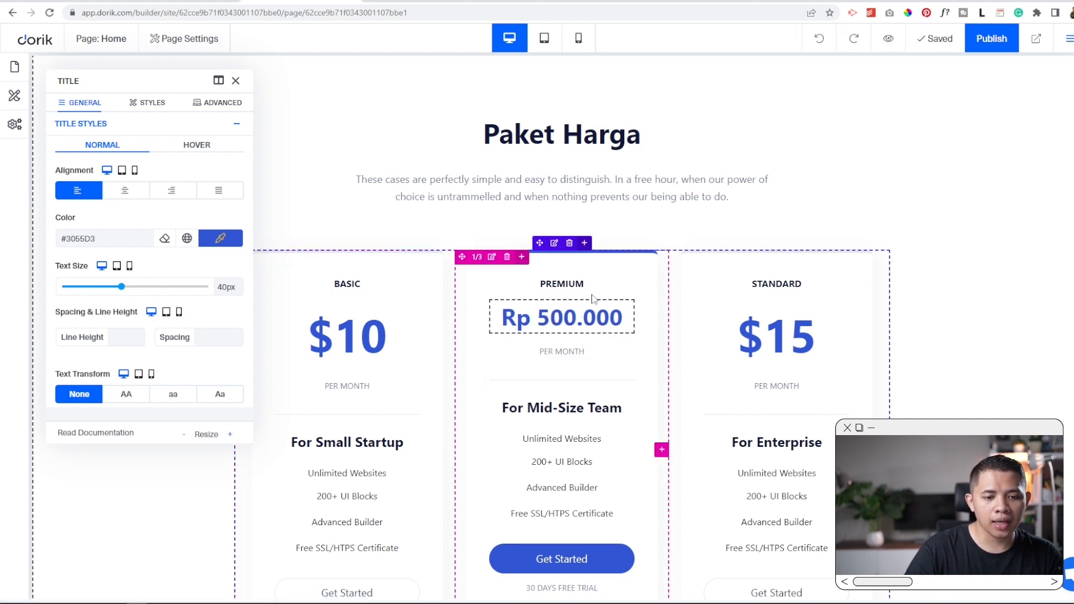
Delete the Premium card's "PER MONTH" label and change its "For Mid-Size Team" heading to "Apa yang didapat".
left_click(569, 351)
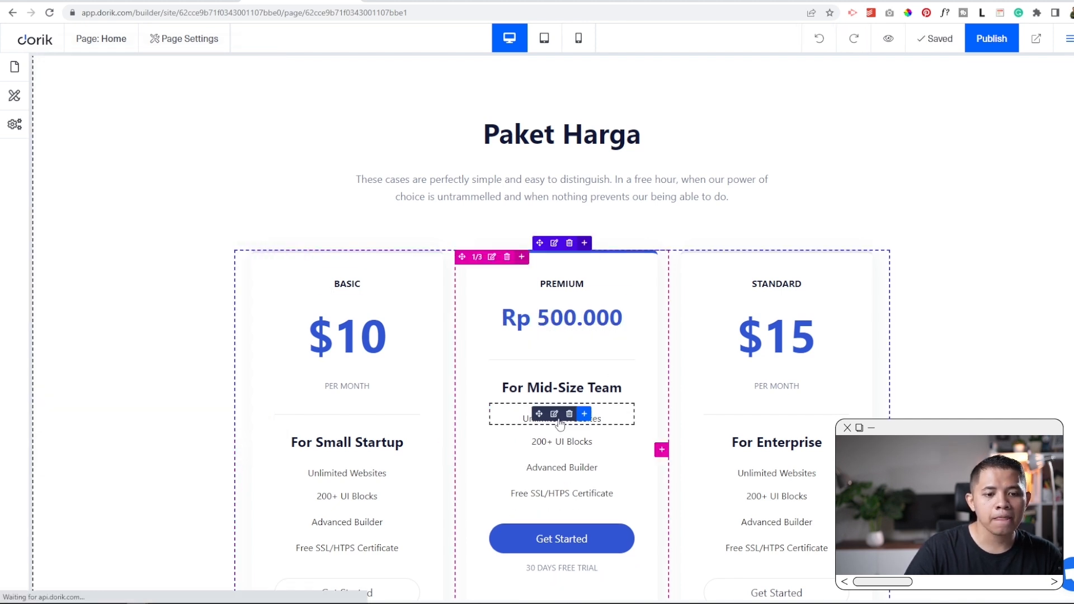
left_click(500, 396)
left_click_drag(160, 300, 35, 279)
type("Apa y")
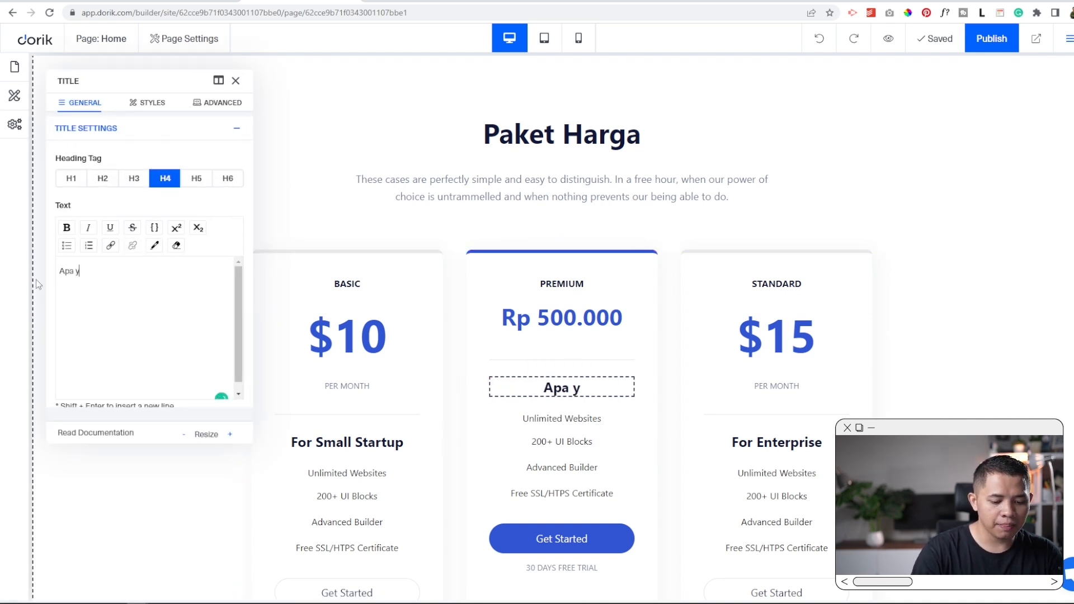
type("ang didapat")
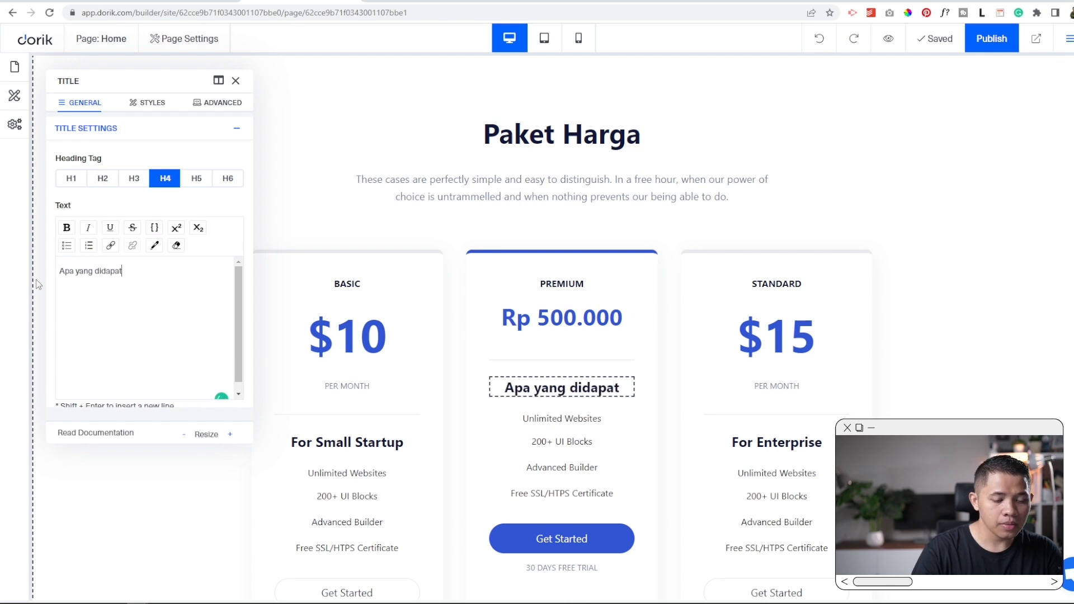
Change the first feature line of the Premium card to "1 video undangan".
scroll(615, 350, "down", 1)
scroll(614, 350, "down", 1)
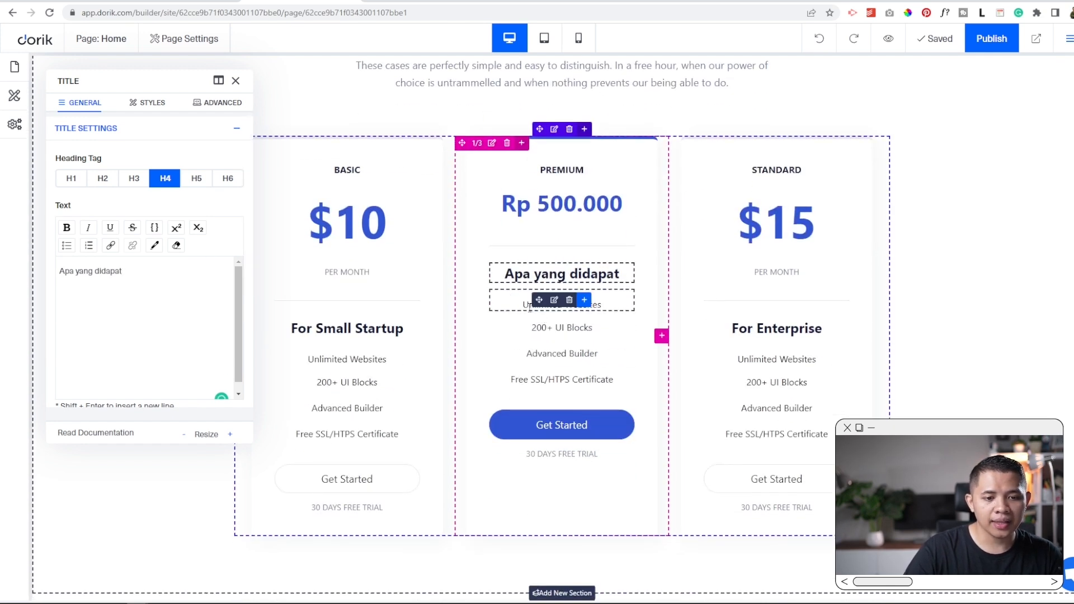
left_click(561, 305)
left_click_drag(155, 228, 18, 219)
type("1")
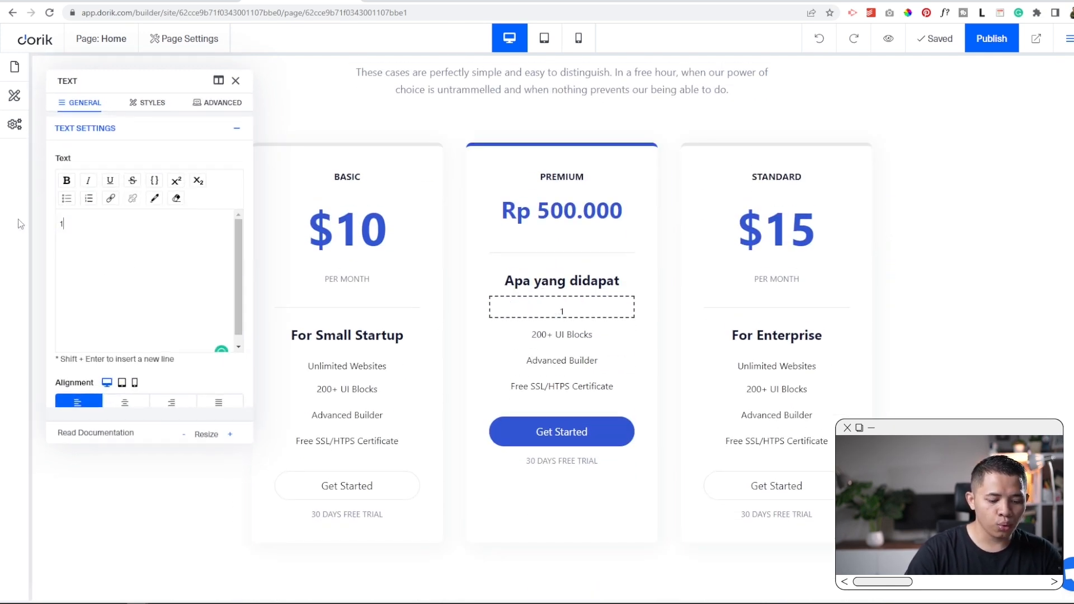
type(" video undangan")
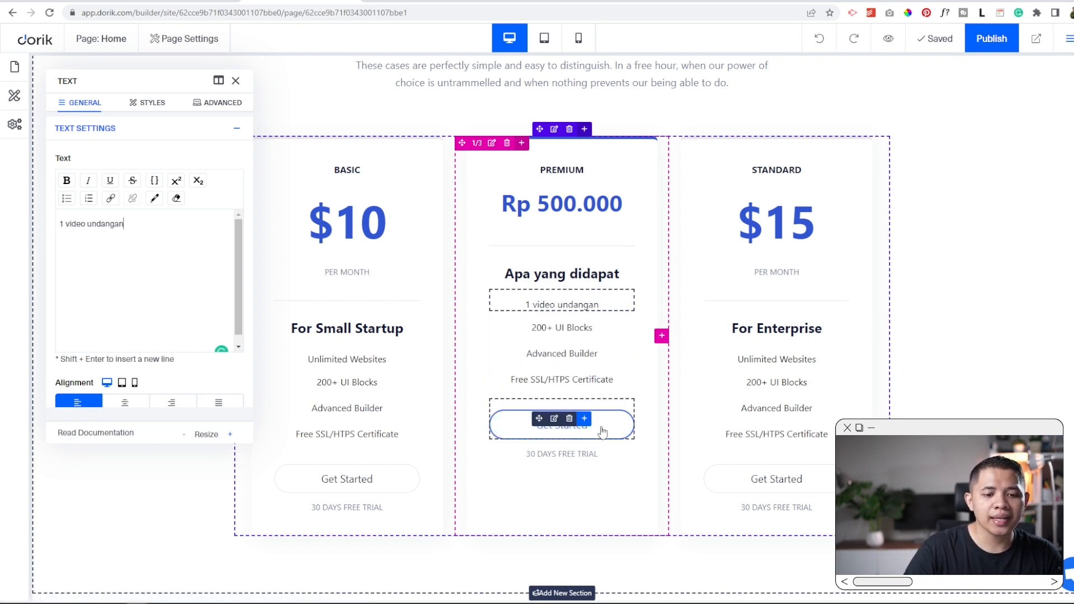
Change the Premium card's button text to "Pesan Sekarang".
left_click(554, 419)
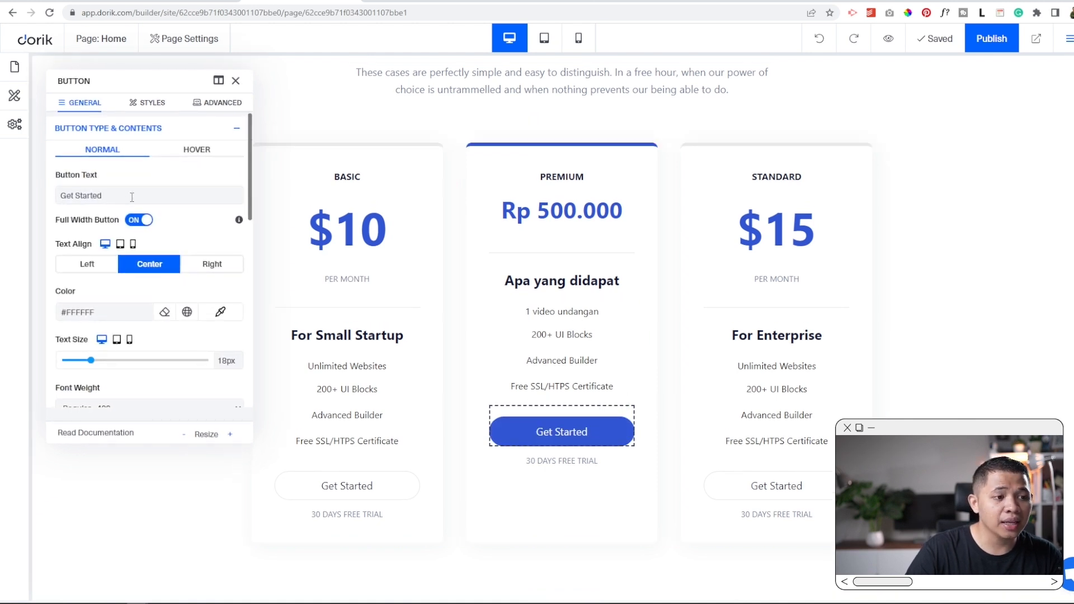
left_click_drag(132, 197, 24, 200)
type("Pes")
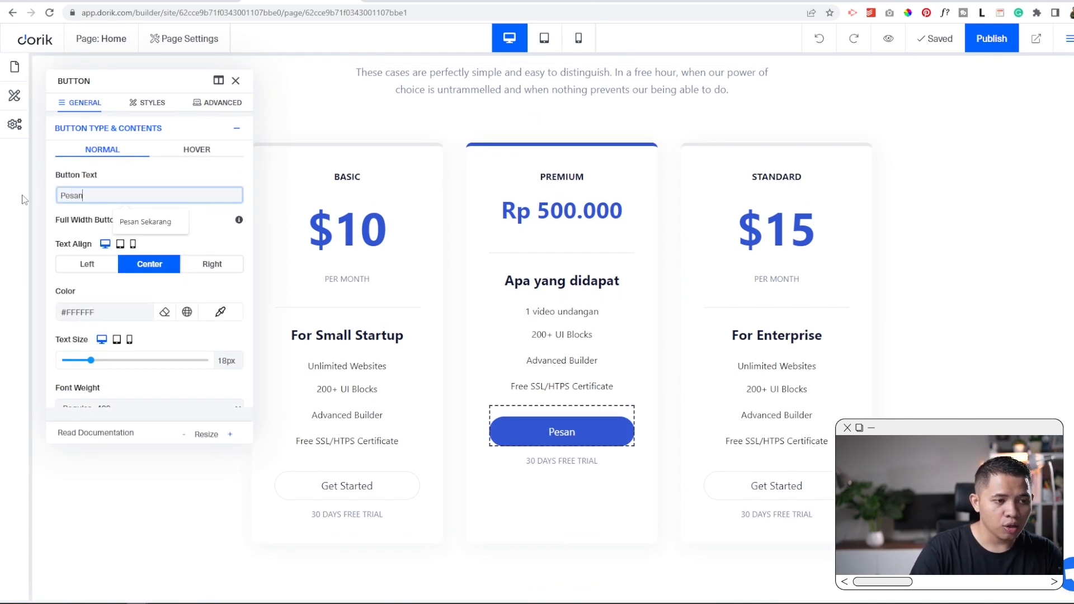
type("an")
left_click(143, 224)
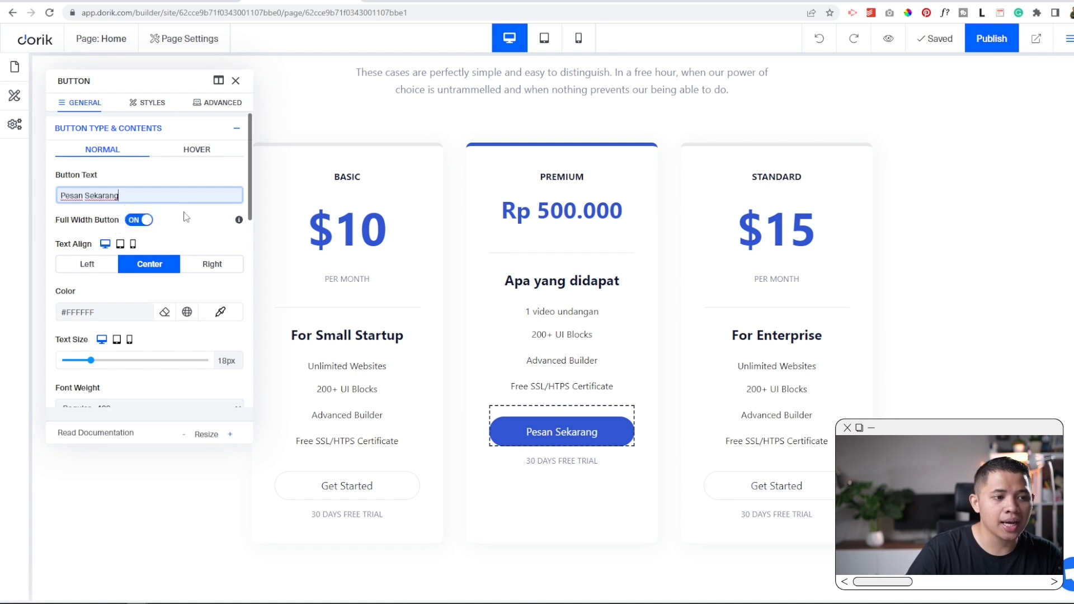
Enter a wa.me WhatsApp address, including the phone number, as the external link of the Premium card's "Pesan Sekarang" button.
scroll(191, 362, "down", 2)
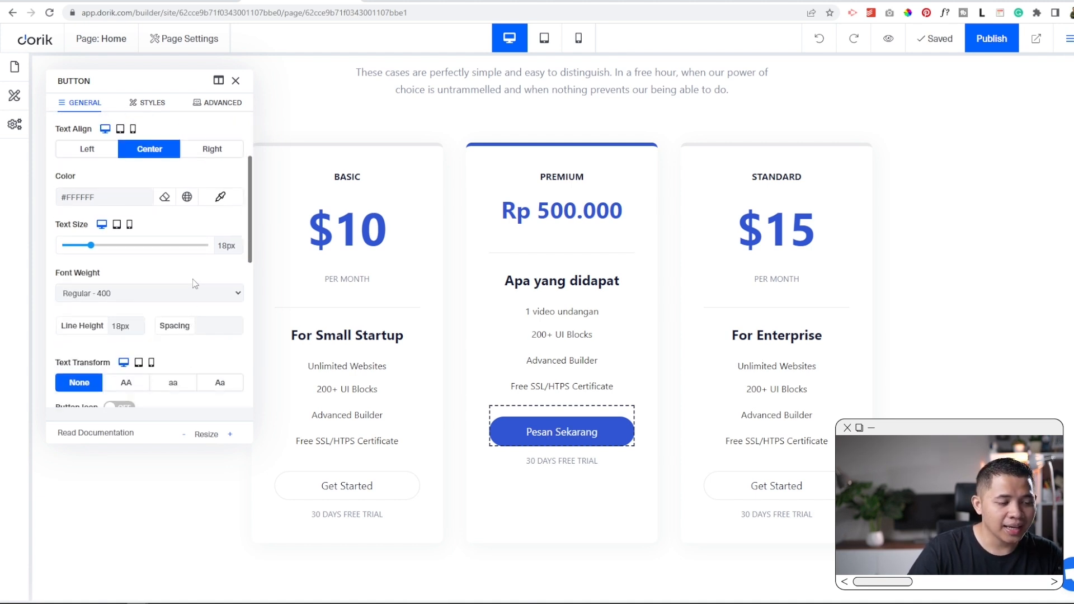
scroll(187, 333, "down", 8)
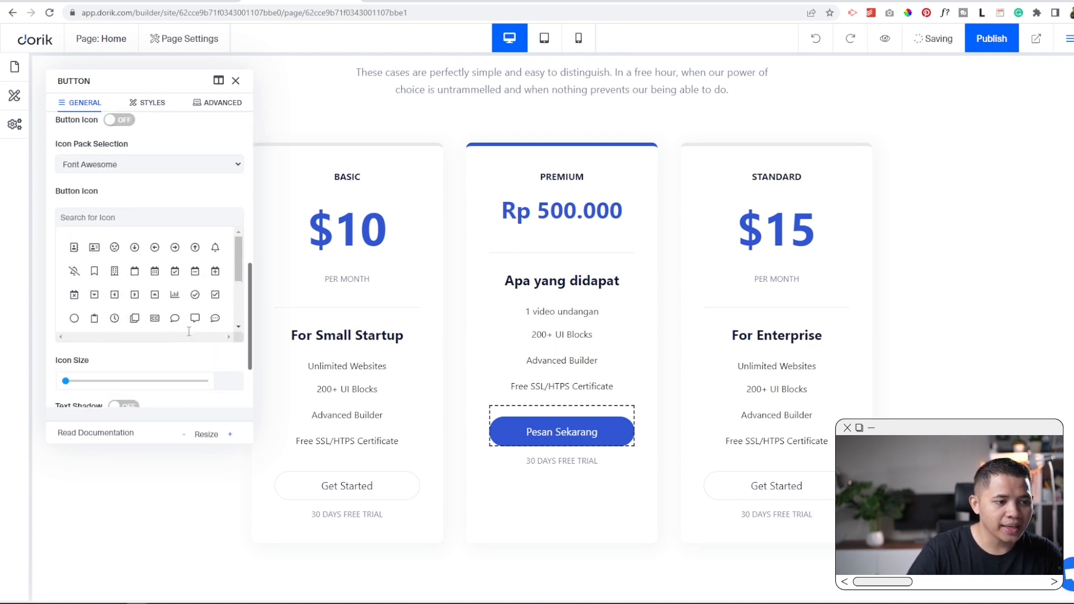
left_click(123, 339)
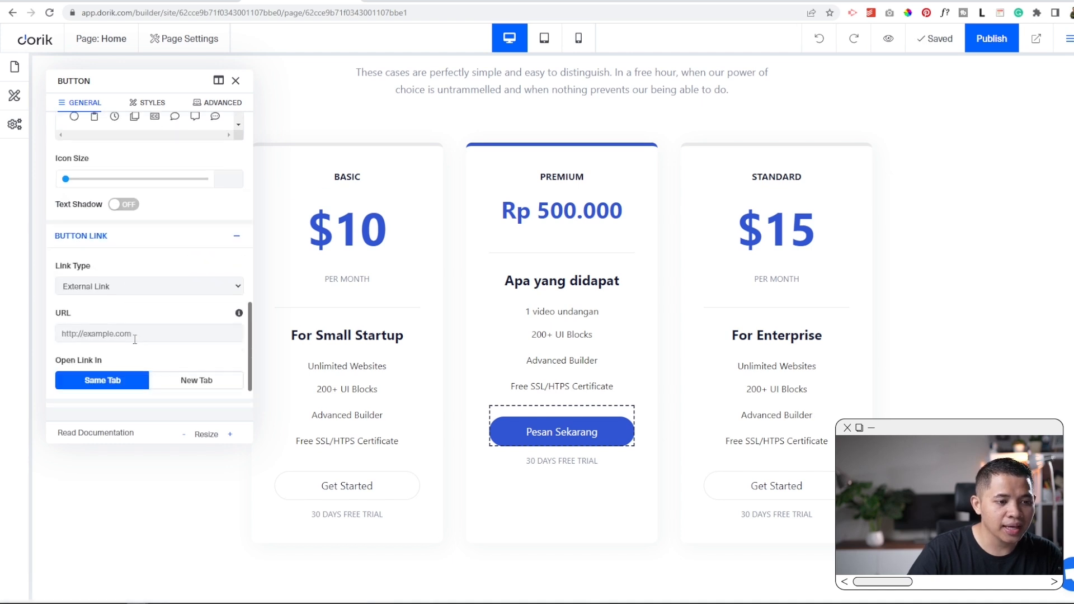
left_click(90, 286)
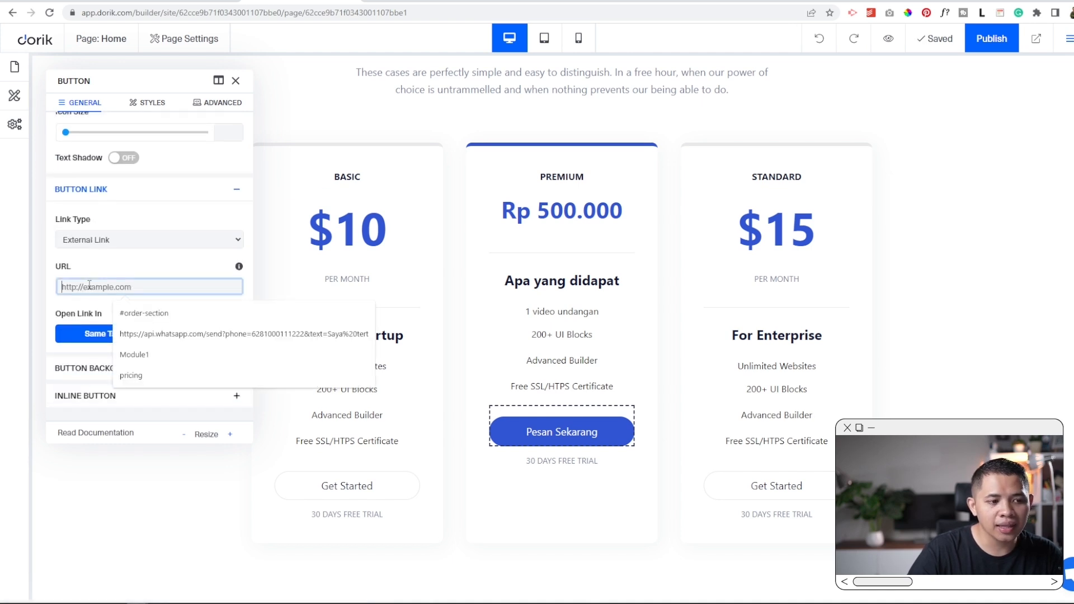
type("w")
key("BackSpace")
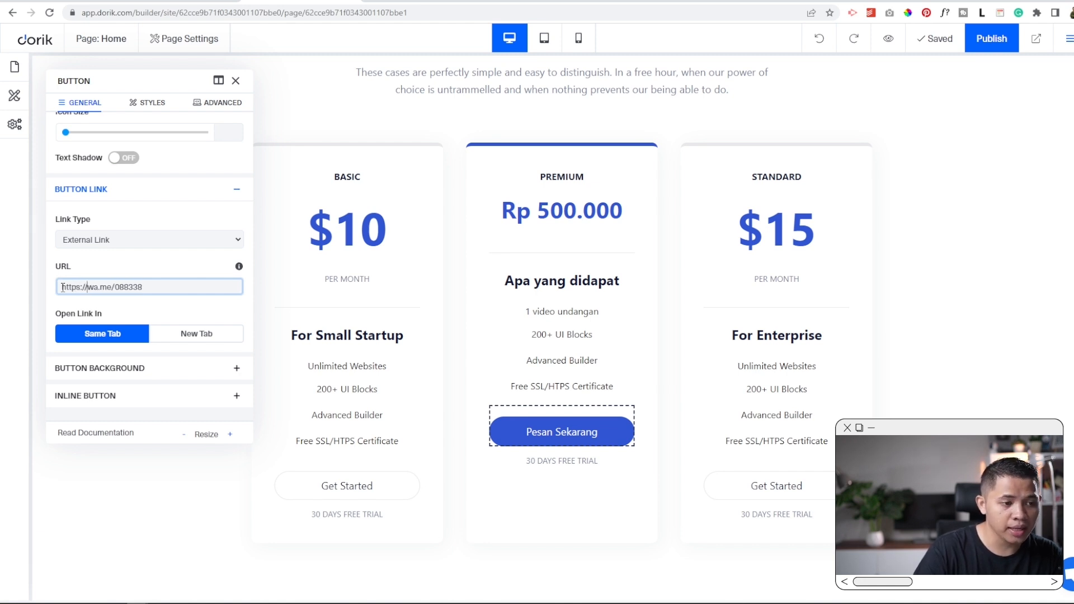
key("ctrl+a")
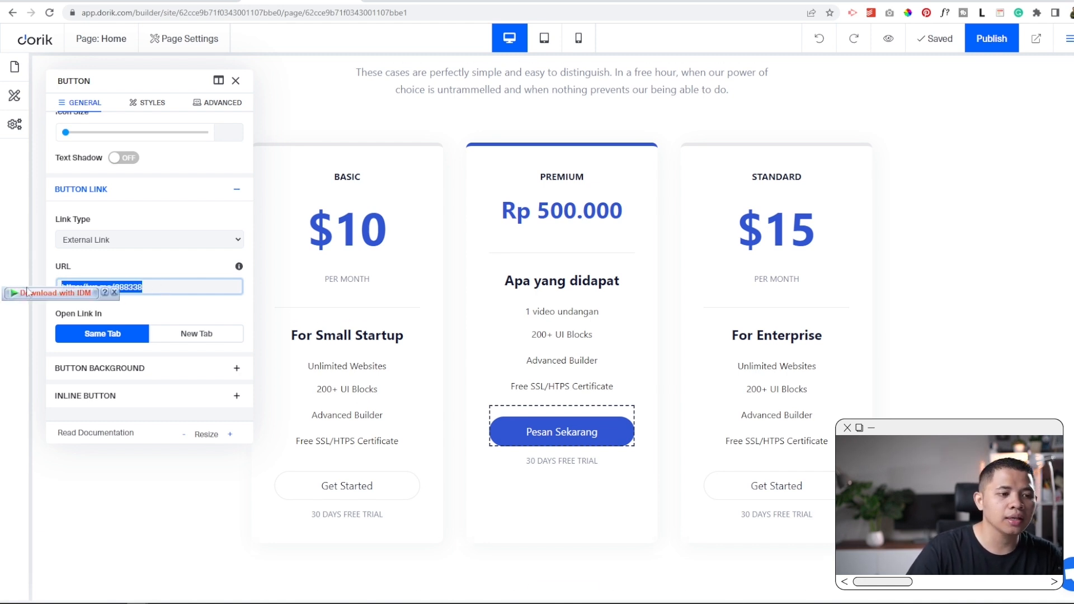
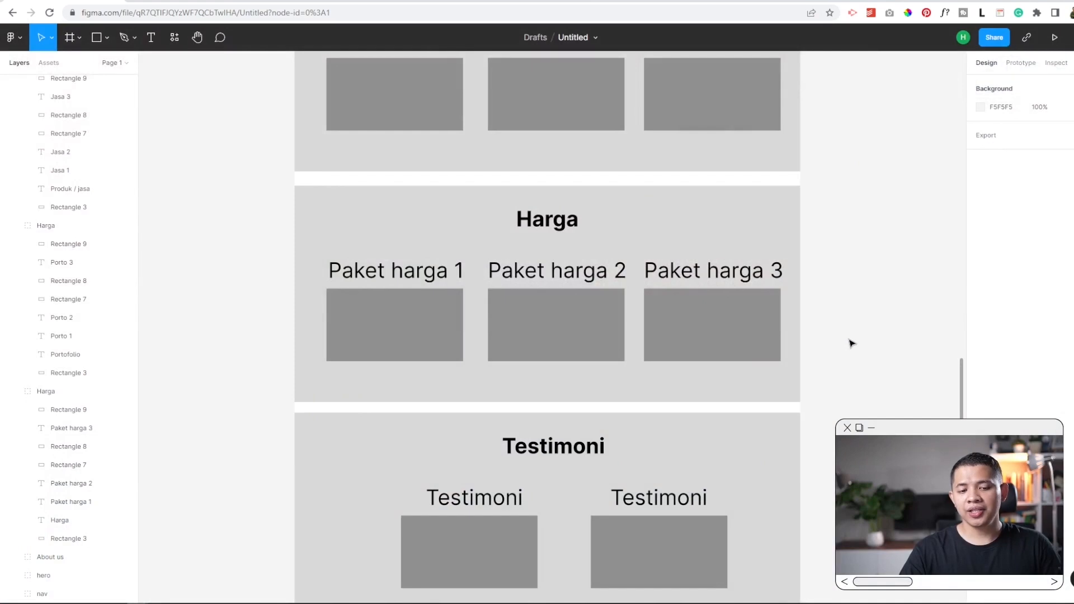
Add the pre-designed dark "Our Happy Customers" testimonials section with two testimonial cards below the Paket Harga section.
scroll(849, 344, "down", 3)
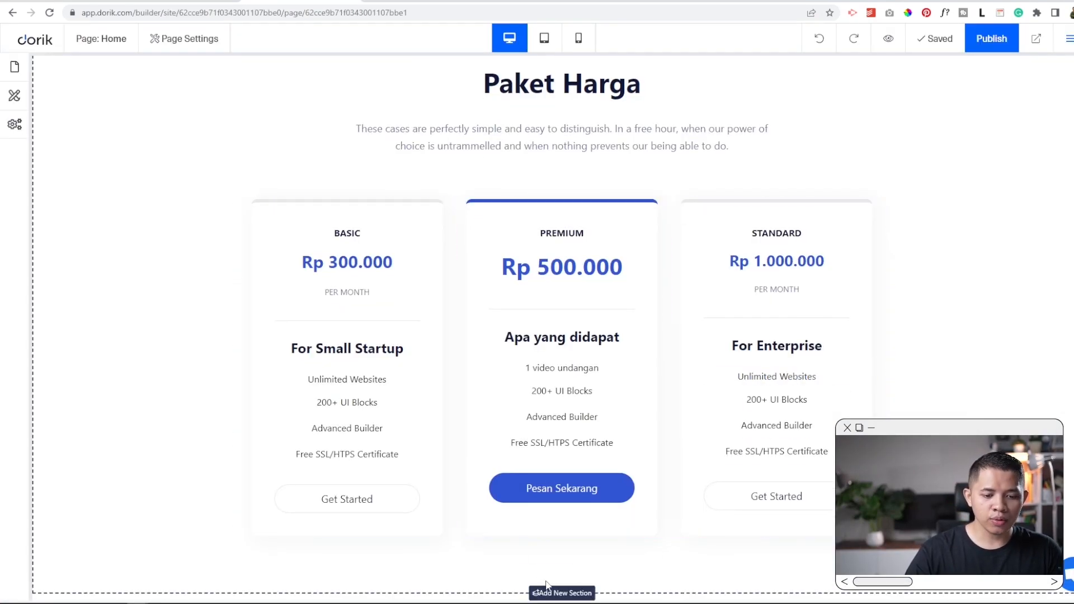
left_click(551, 594)
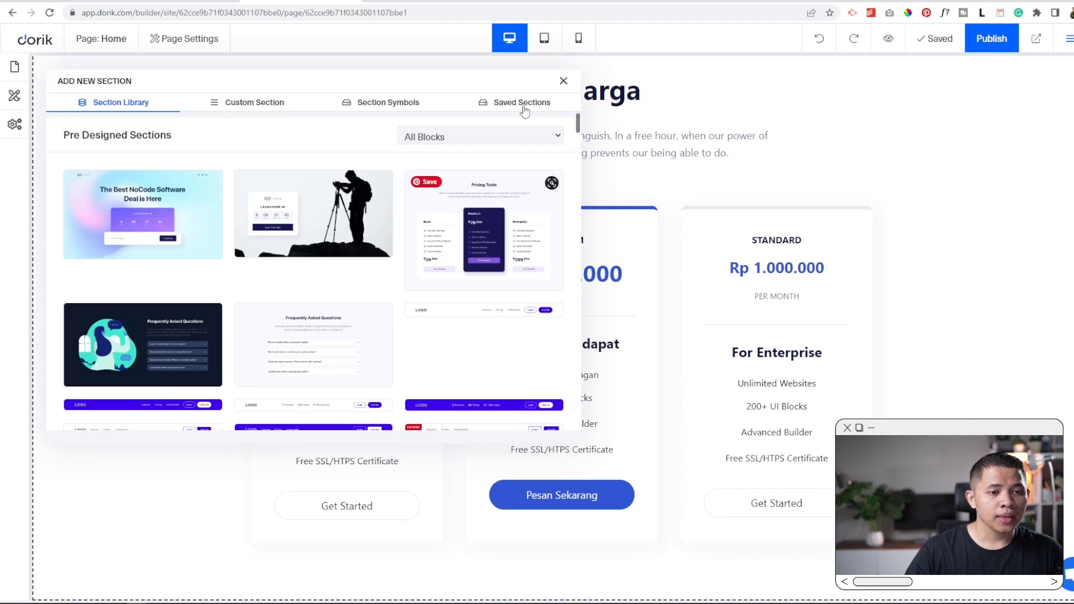
left_click(428, 137)
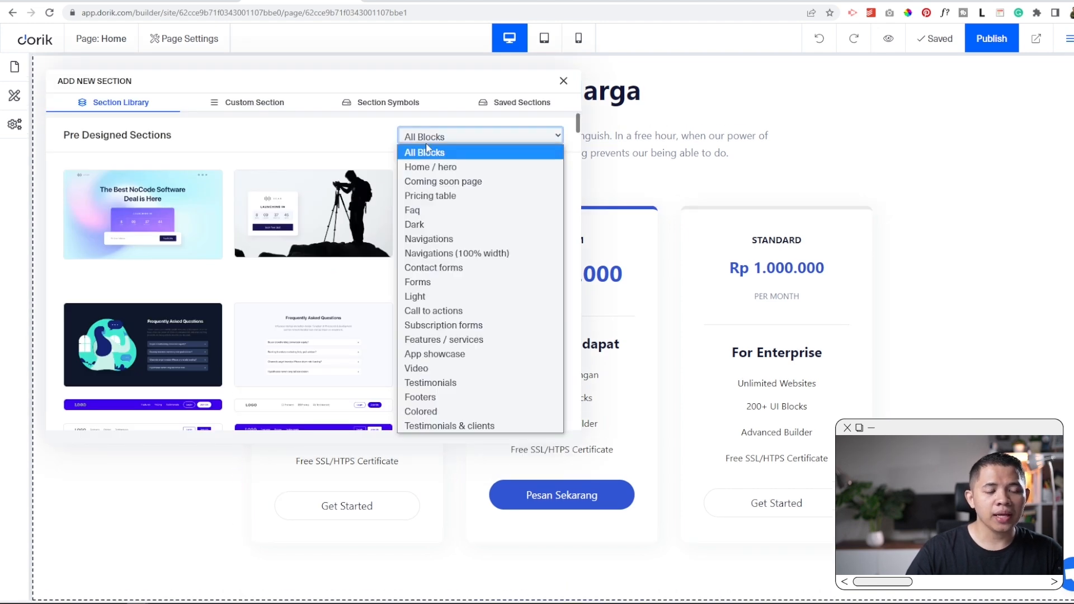
left_click(472, 384)
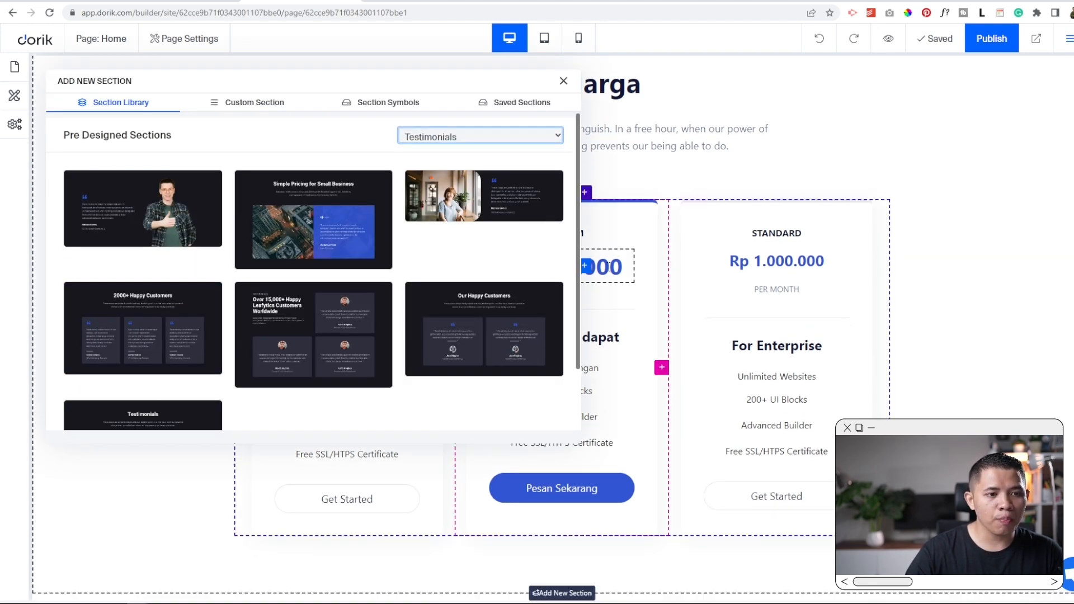
left_click(469, 339)
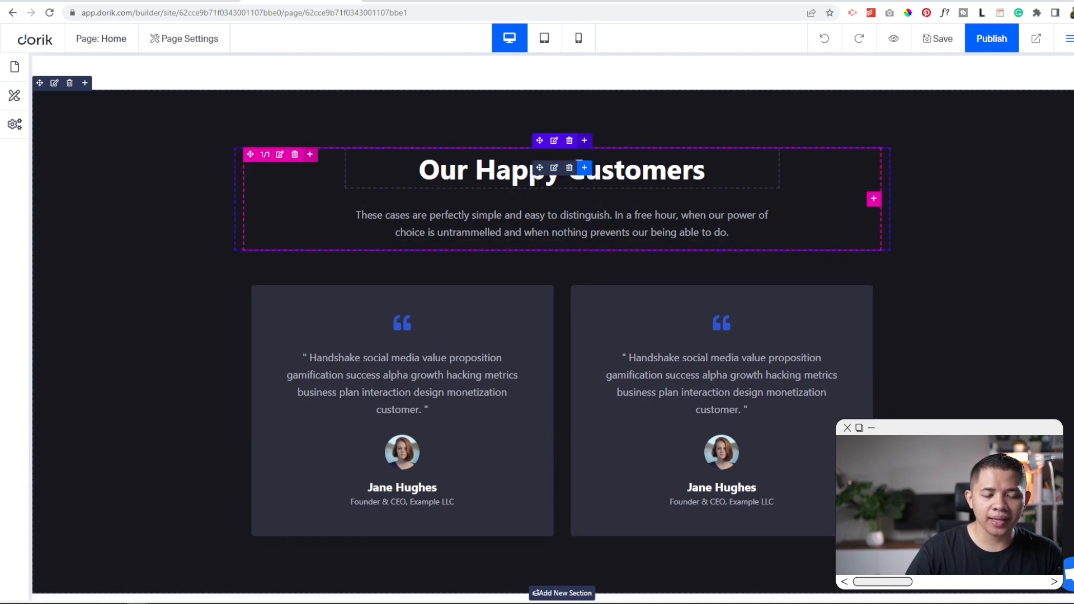
Examine the settings of the testimonials section's heading, first quote text and first customer photo.
left_click(494, 175)
left_click_drag(154, 273, 53, 272)
left_click(235, 81)
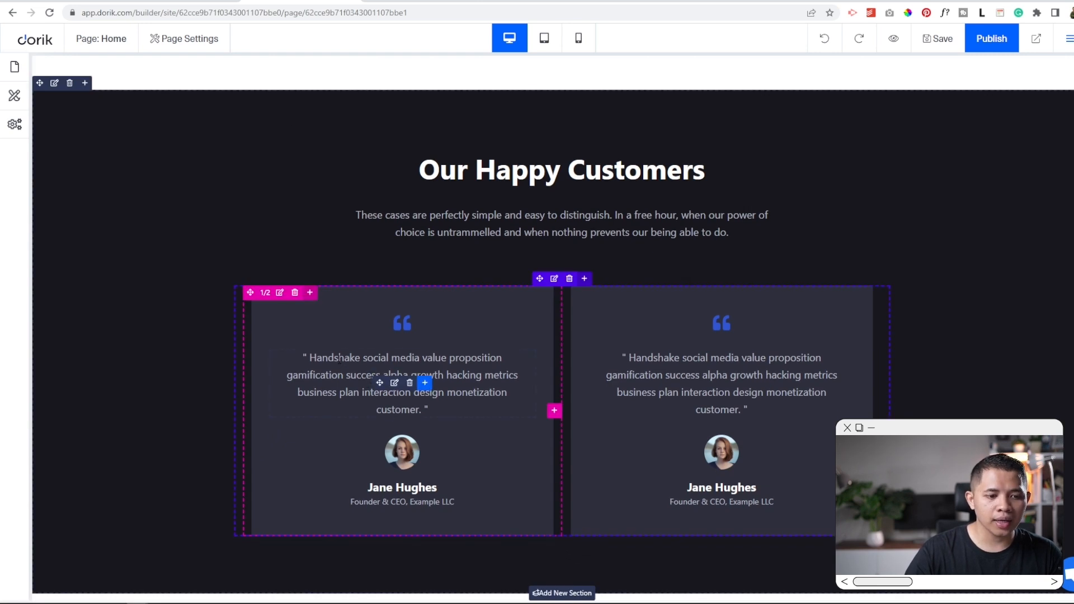
left_click(394, 382)
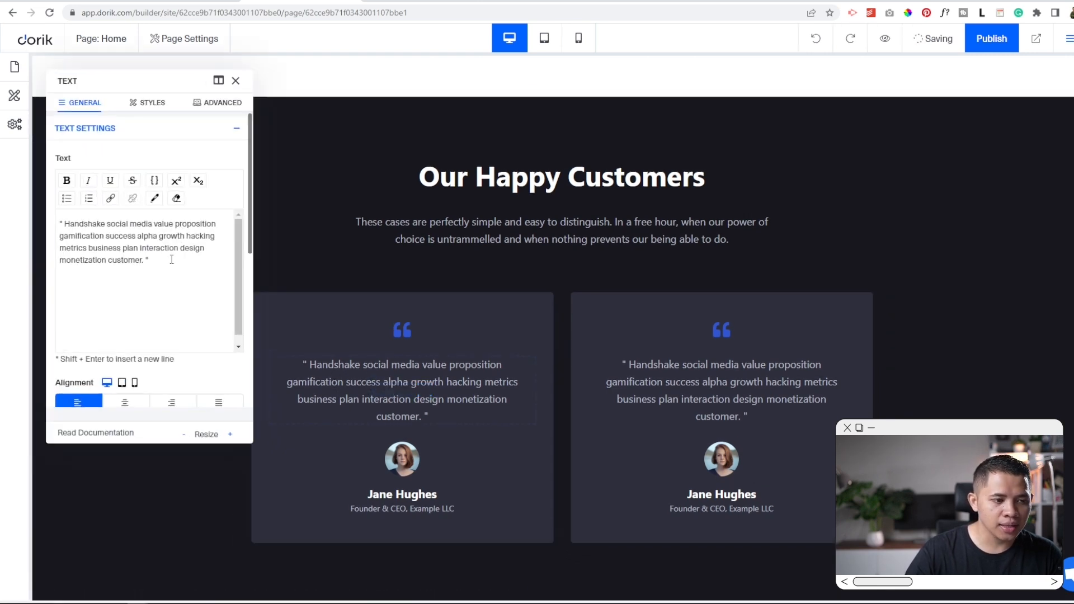
left_click_drag(170, 274, 53, 219)
scroll(145, 280, "down", 3)
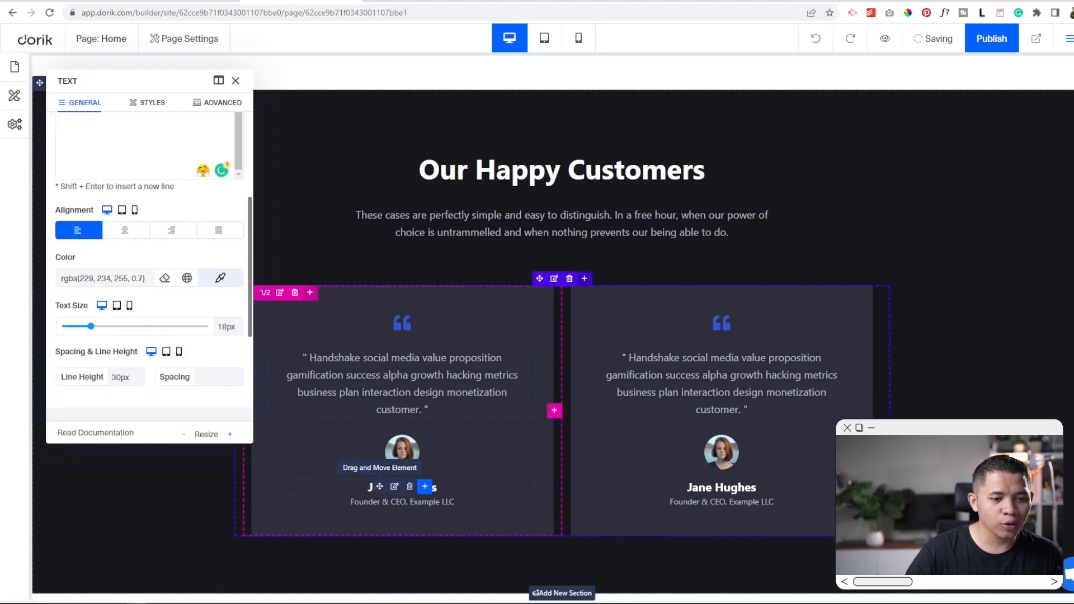
scroll(199, 320, "down", 3)
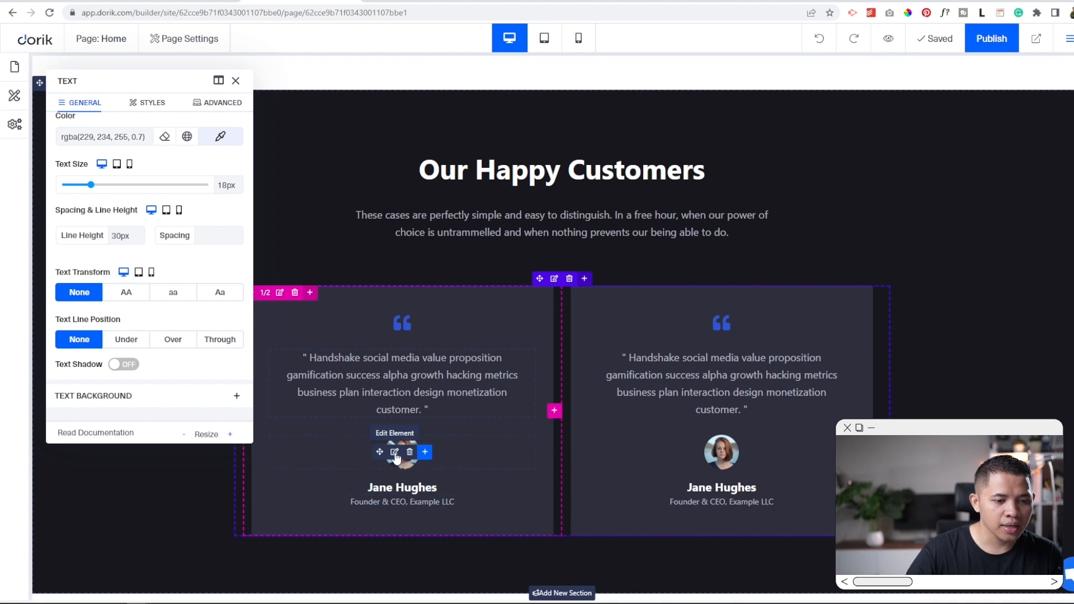
left_click(395, 452)
scroll(132, 190, "up", 3)
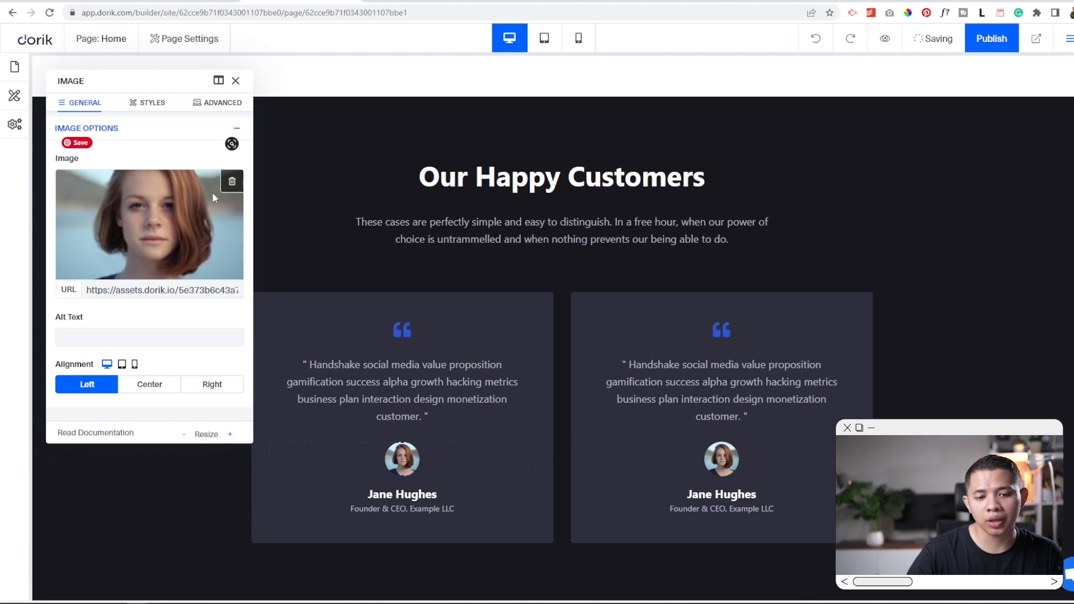
left_click(235, 81)
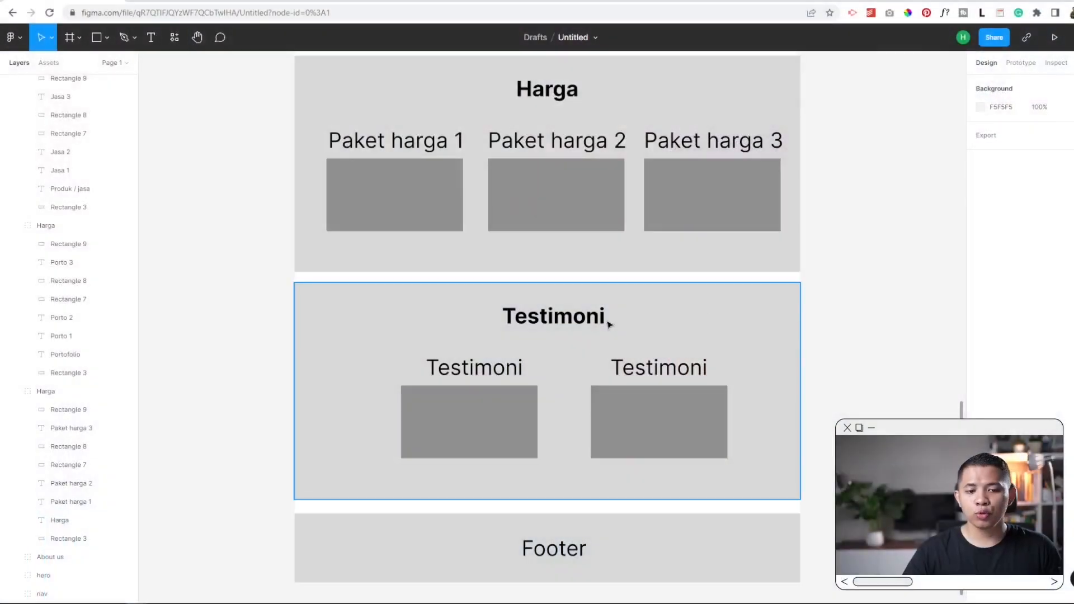
Add the white pre-designed footer with centered logo and social icons below the testimonials, and compare the layout with the Figma wireframe.
scroll(757, 442, "down", 1)
scroll(757, 442, "down", 2)
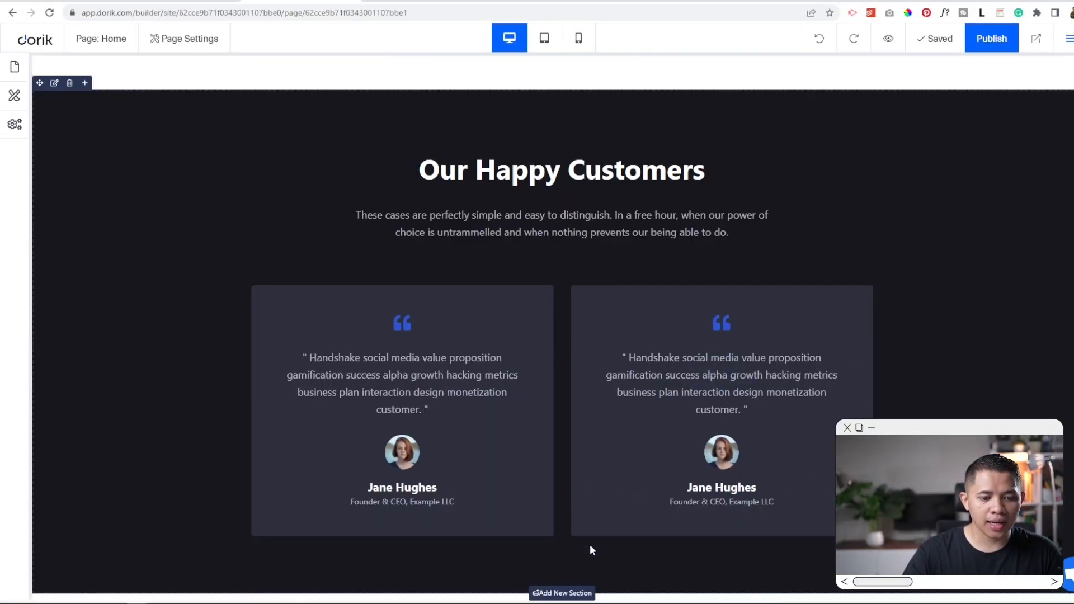
left_click(552, 573)
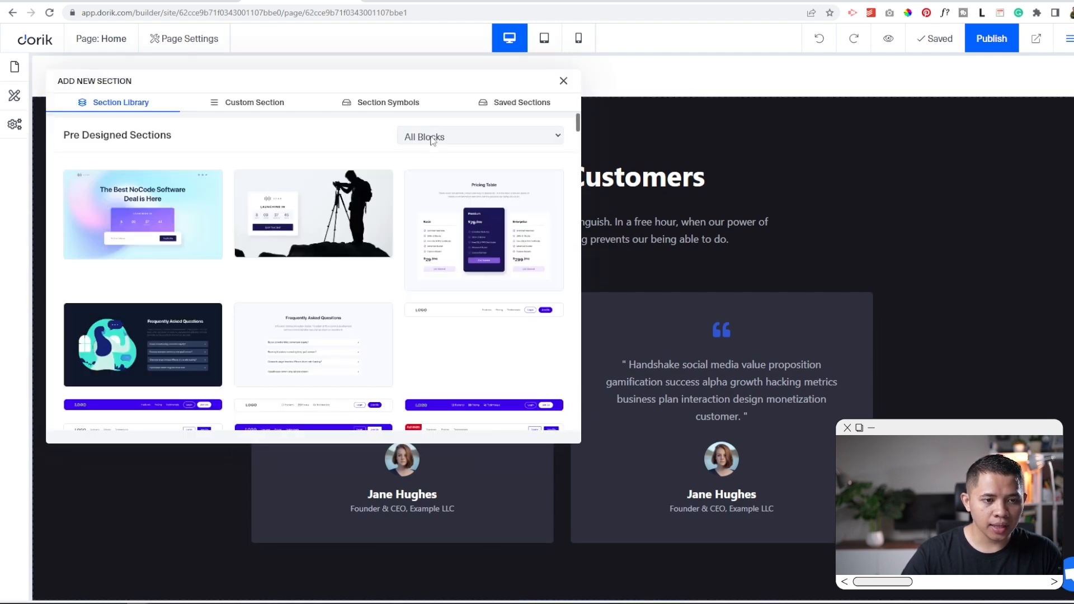
left_click(476, 137)
left_click(448, 398)
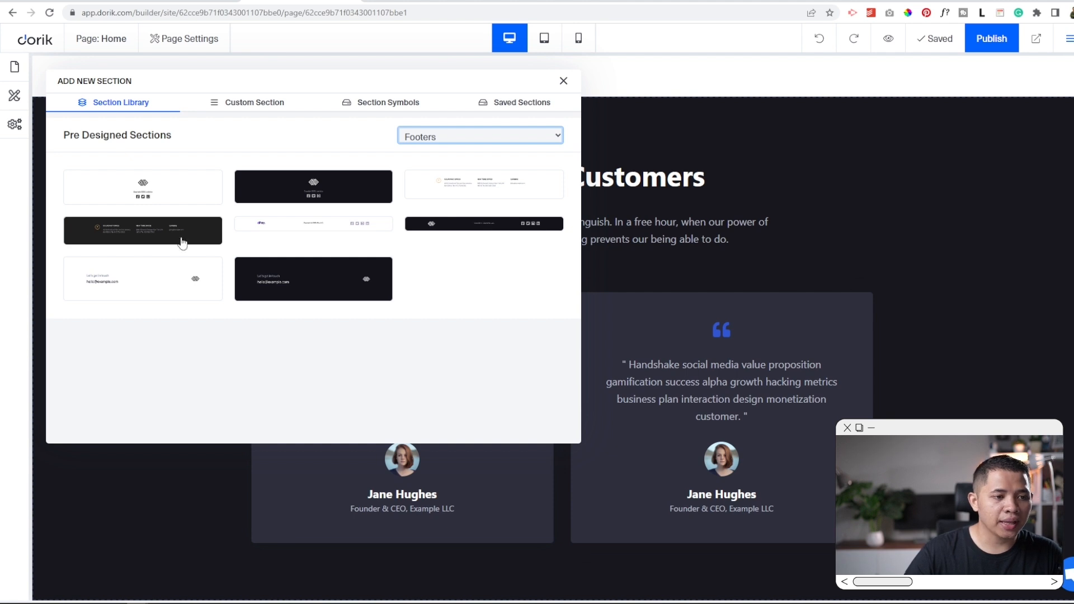
left_click(152, 193)
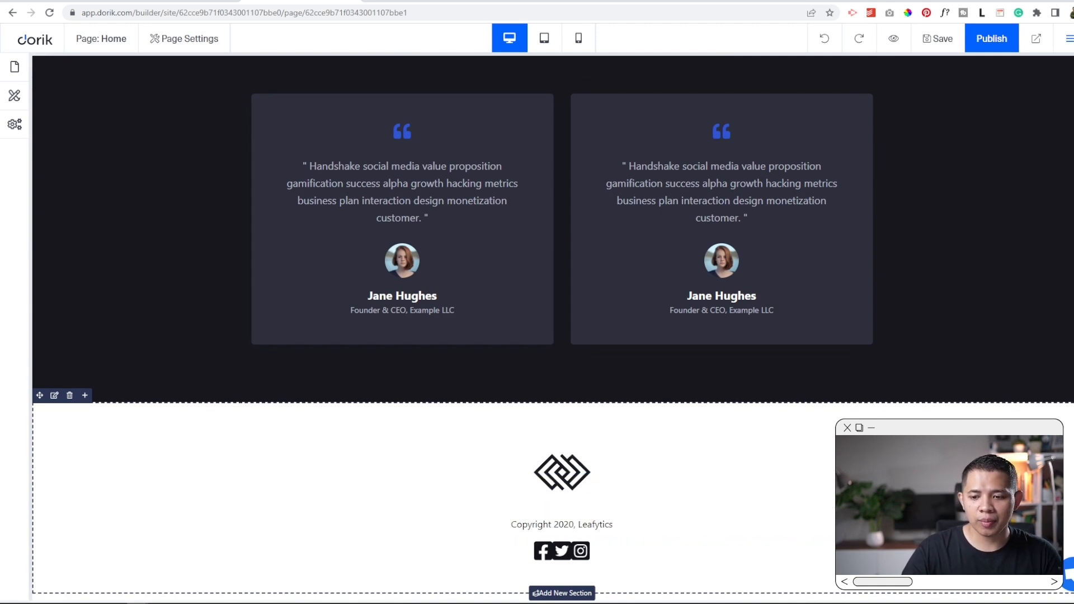
left_click(70, 1)
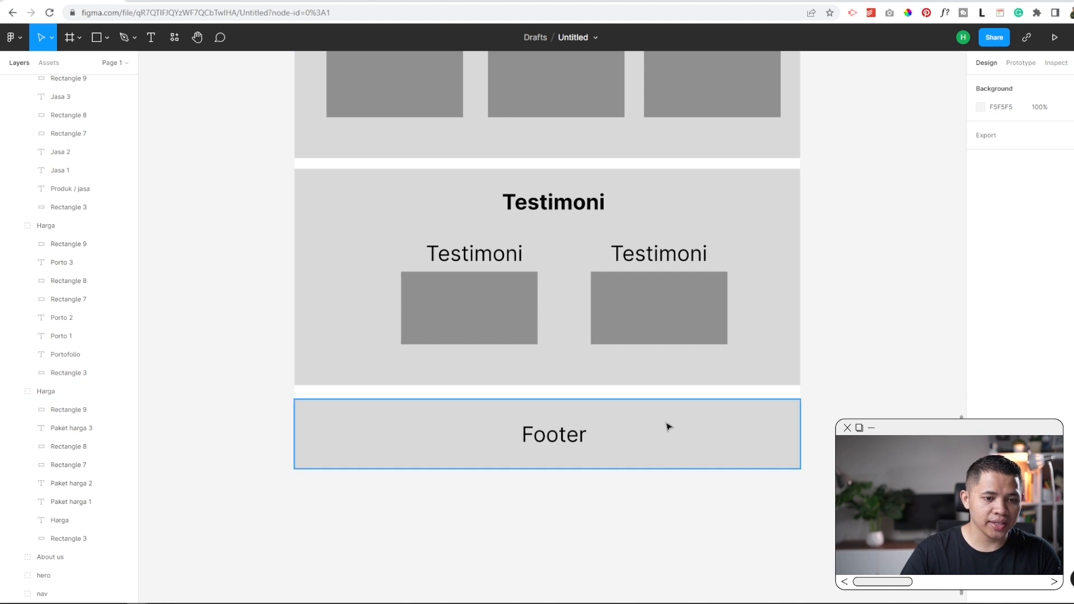
left_click(303, 1)
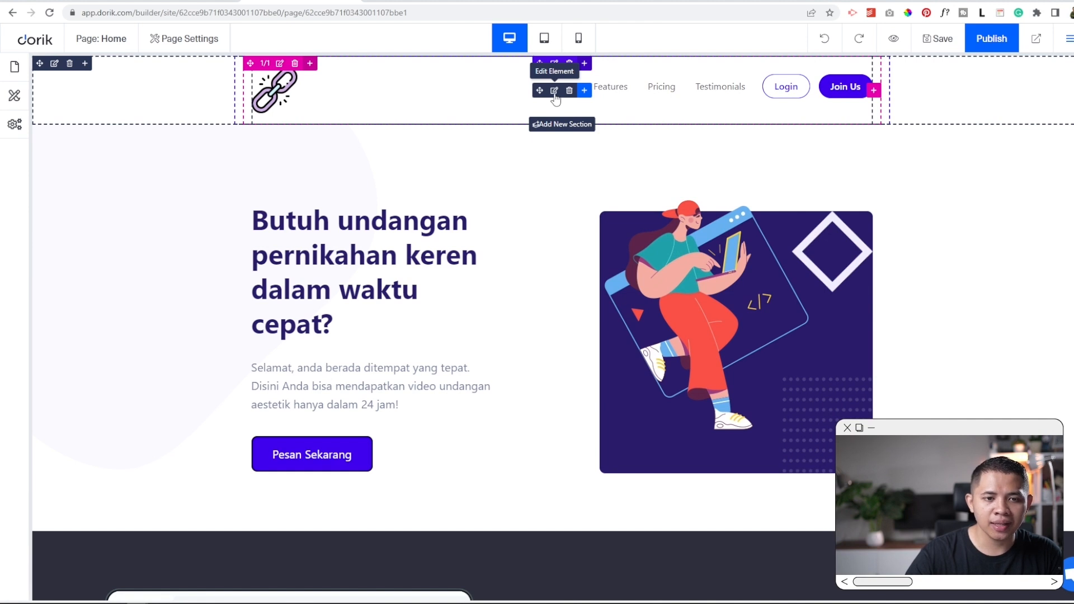
Rename the "Features" navigation link to "Paket harga".
left_click(554, 95)
scroll(182, 341, "down", 5)
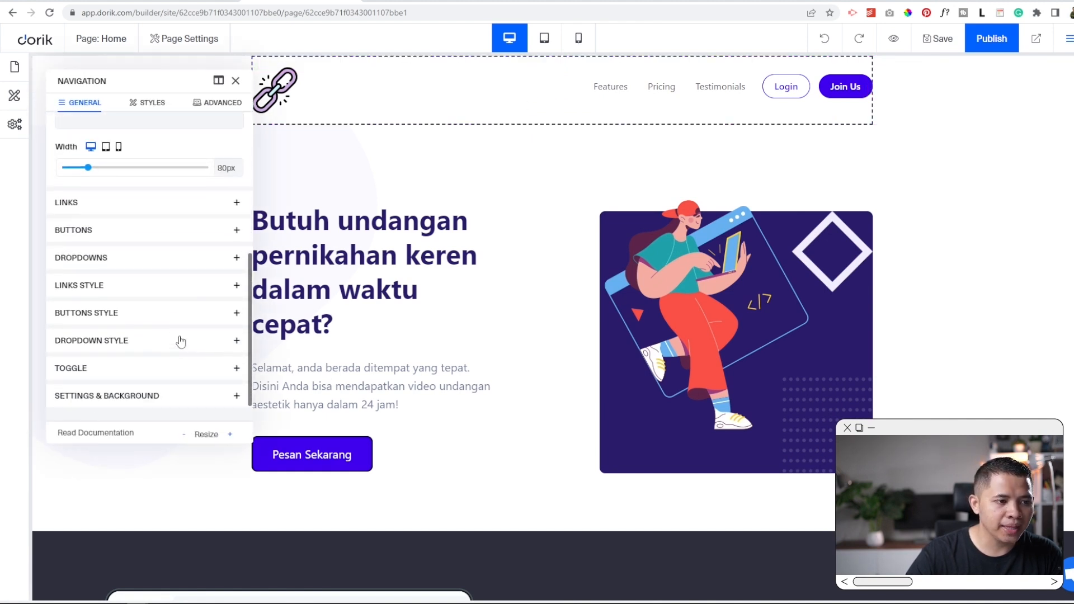
left_click(157, 213)
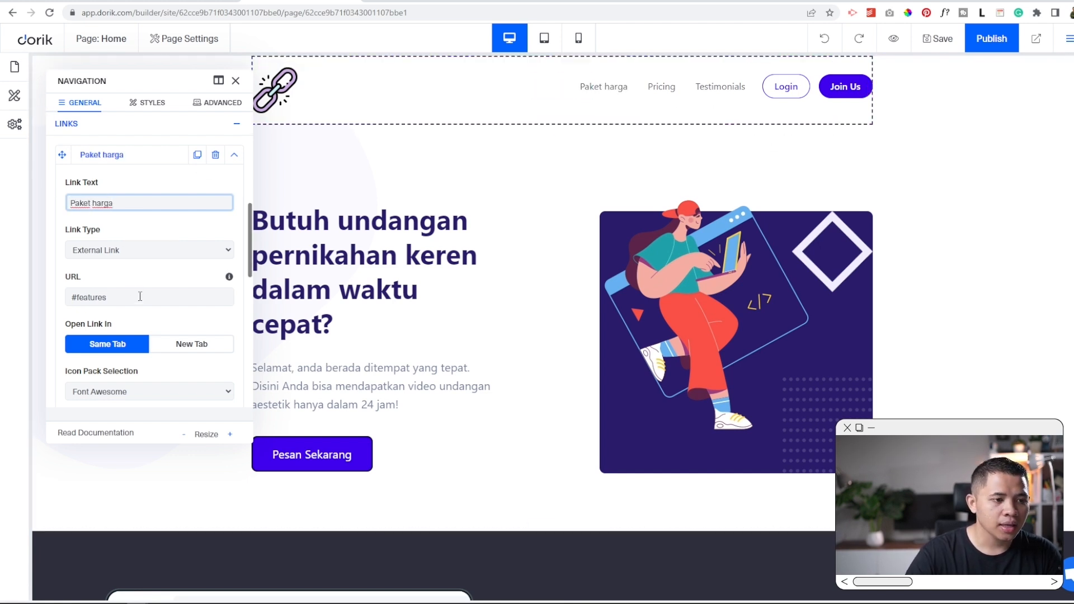
Rename the "Pricing" navigation link to "Contoh portofolio".
scroll(134, 291, "down", 2)
scroll(138, 301, "down", 5)
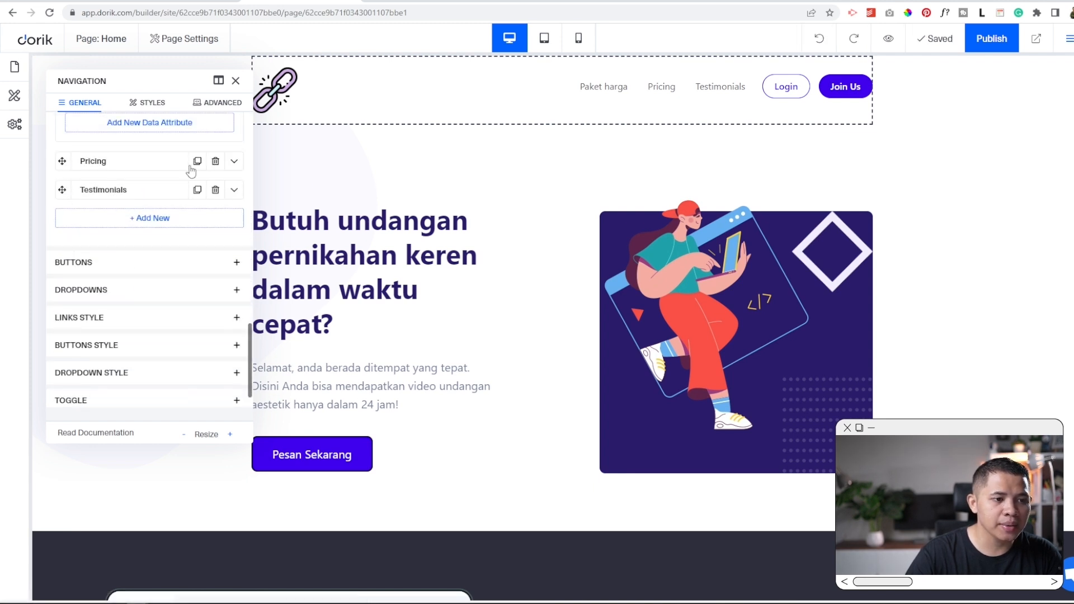
left_click(235, 162)
left_click_drag(133, 212, 56, 212)
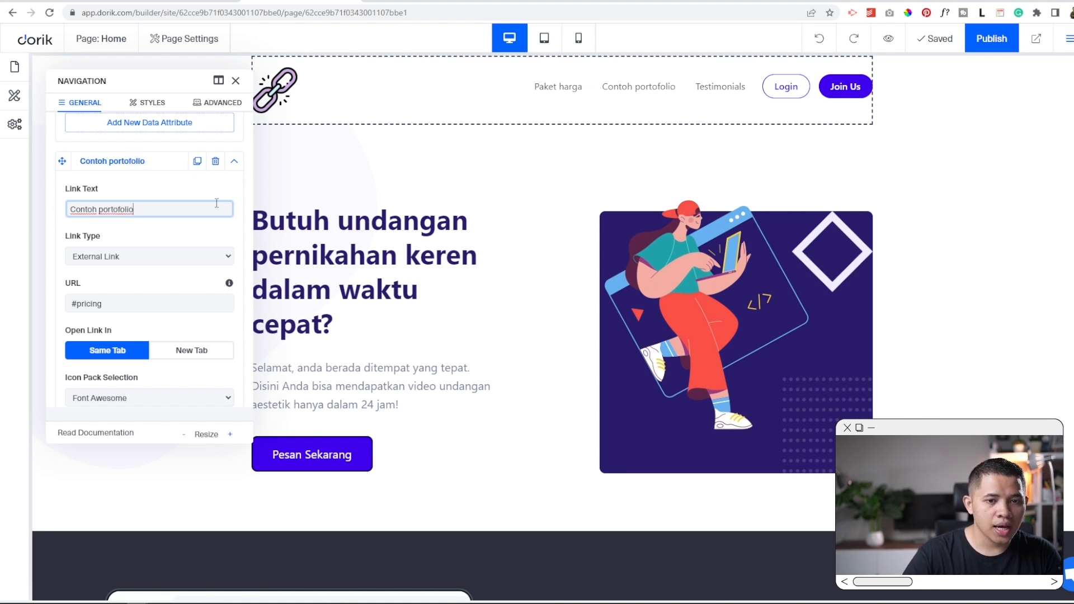
Delete the "Login" button from the navigation bar.
scroll(217, 203, "up", 3)
scroll(168, 307, "down", 6)
scroll(178, 313, "down", 8)
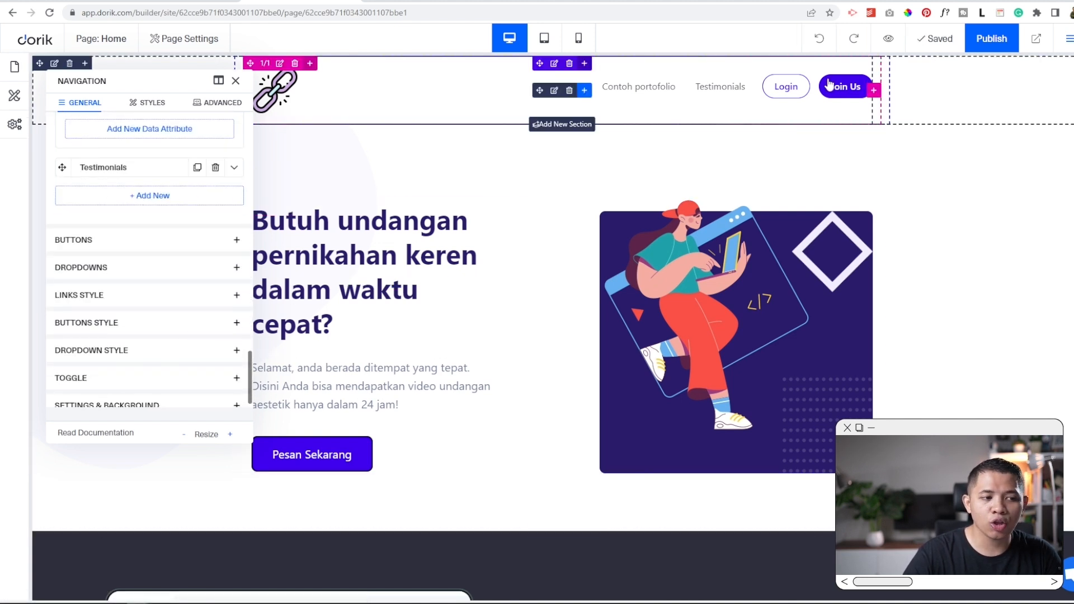
left_click(162, 252)
scroll(160, 247, "down", 2)
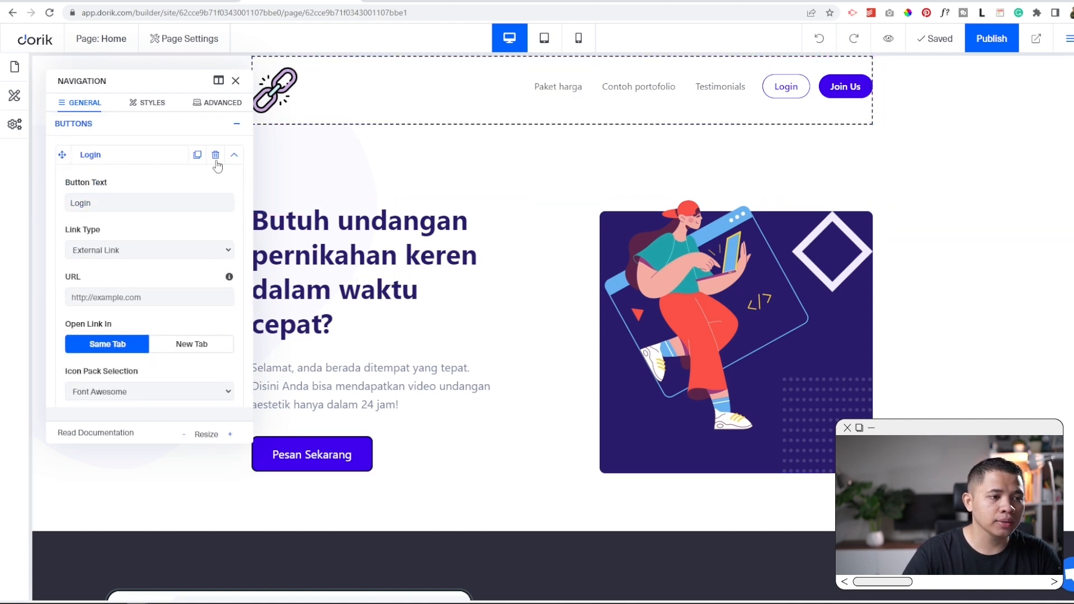
left_click(216, 159)
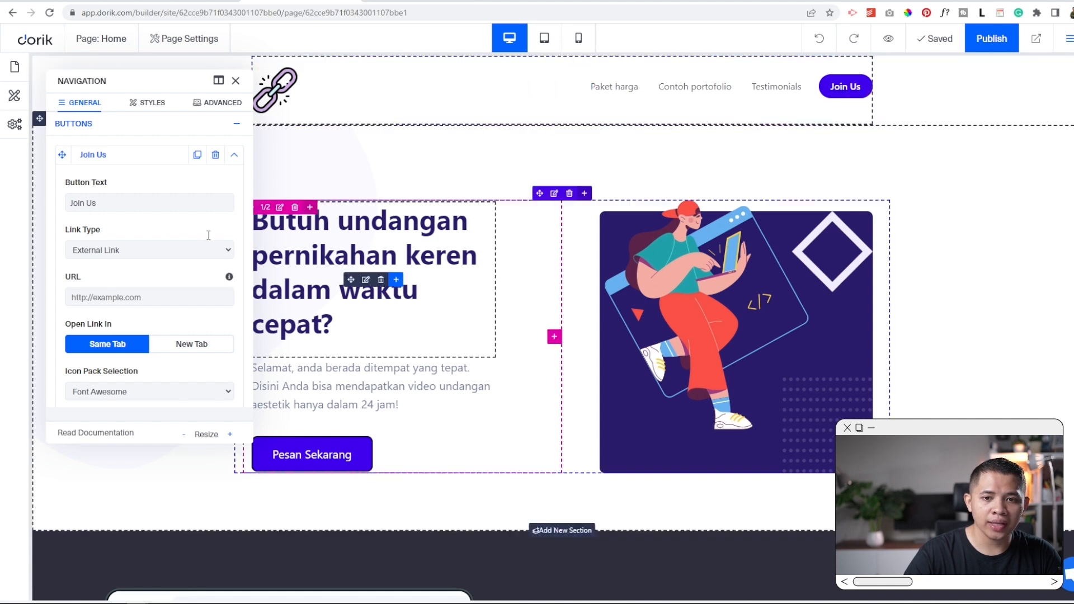
Change the navigation bar's "Join Us" button text to "Pesan sekarang" and close the navigation settings.
triple_click(92, 202)
type("P")
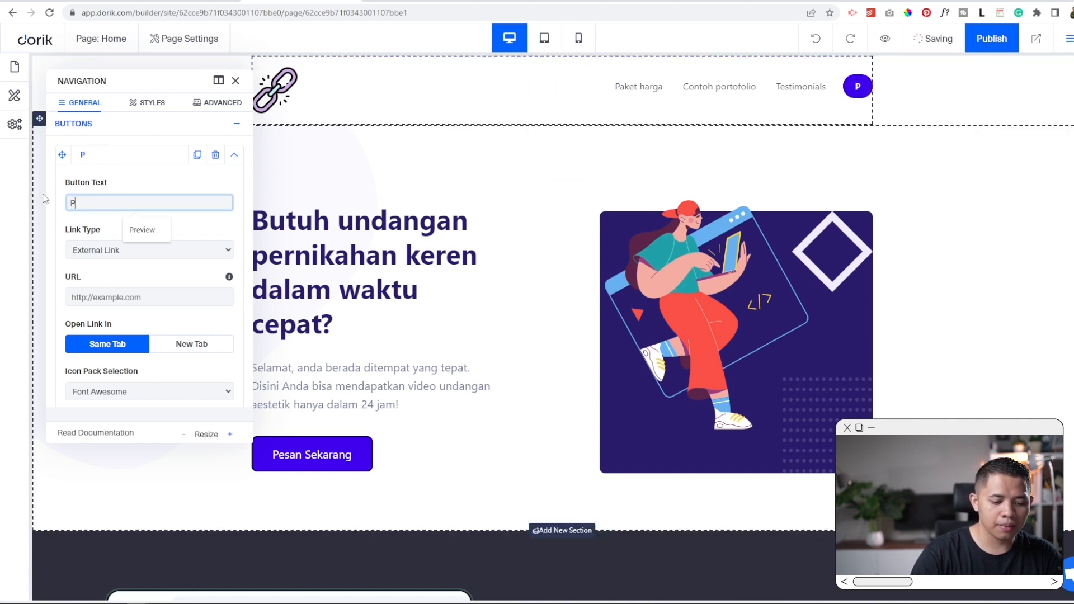
type("esan sekarang")
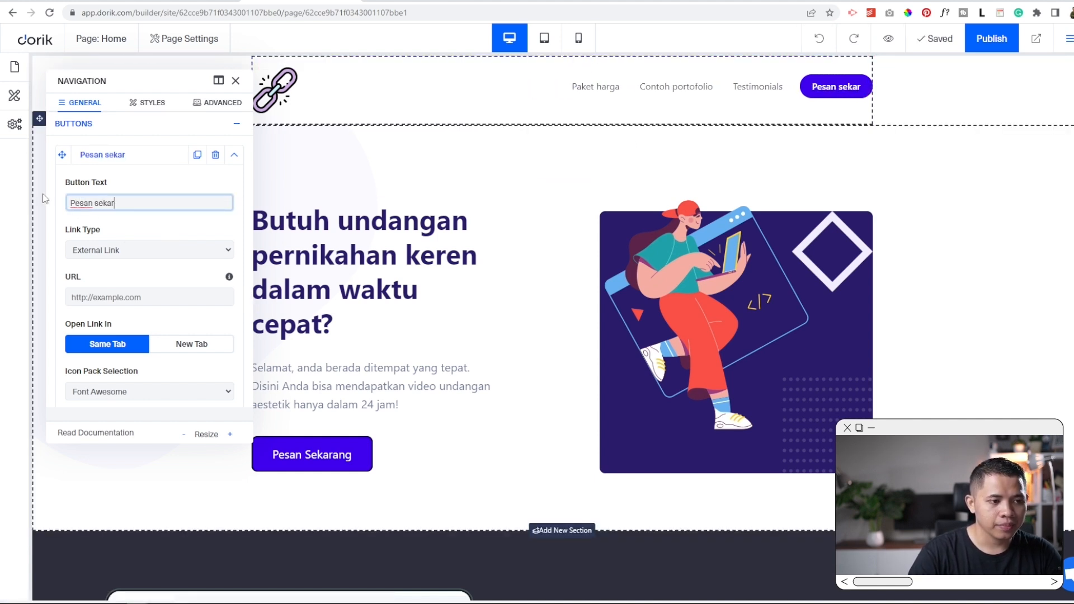
left_click(236, 81)
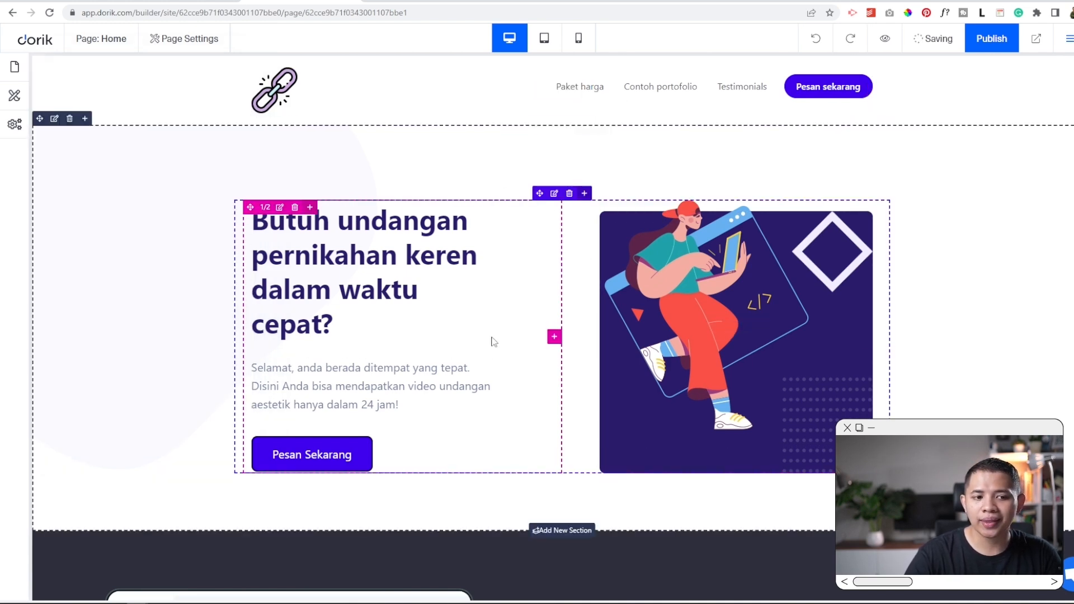
scroll(339, 246, "down", 6)
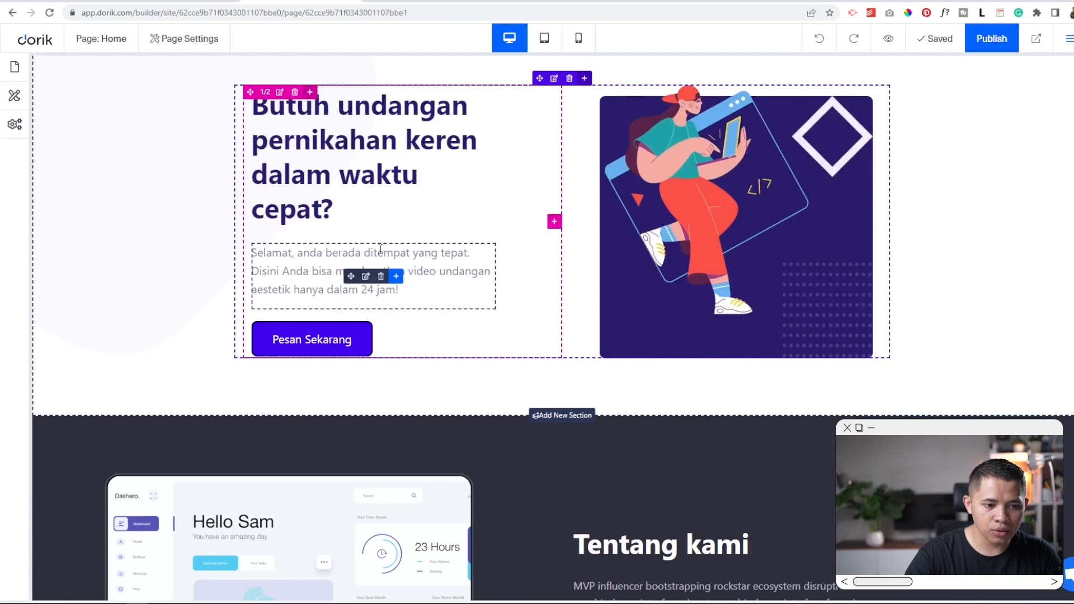
Review the placeholder paragraphs under the "Tentang kami" and "Jasa Yang Kami Sediakan" headings in their text settings.
scroll(558, 338, "down", 3)
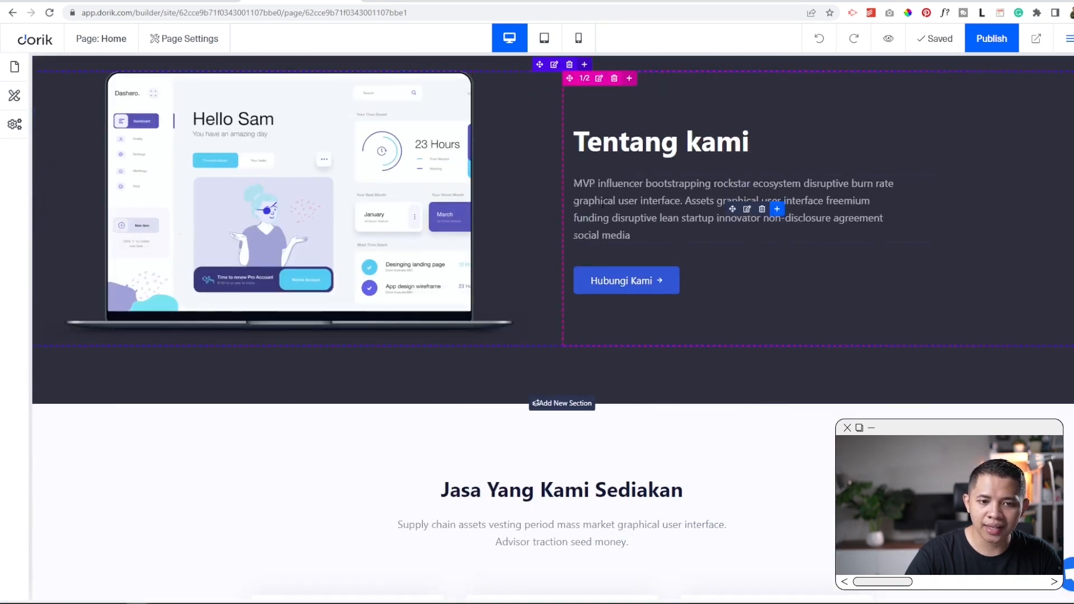
left_click(602, 205)
left_click_drag(185, 291, 51, 222)
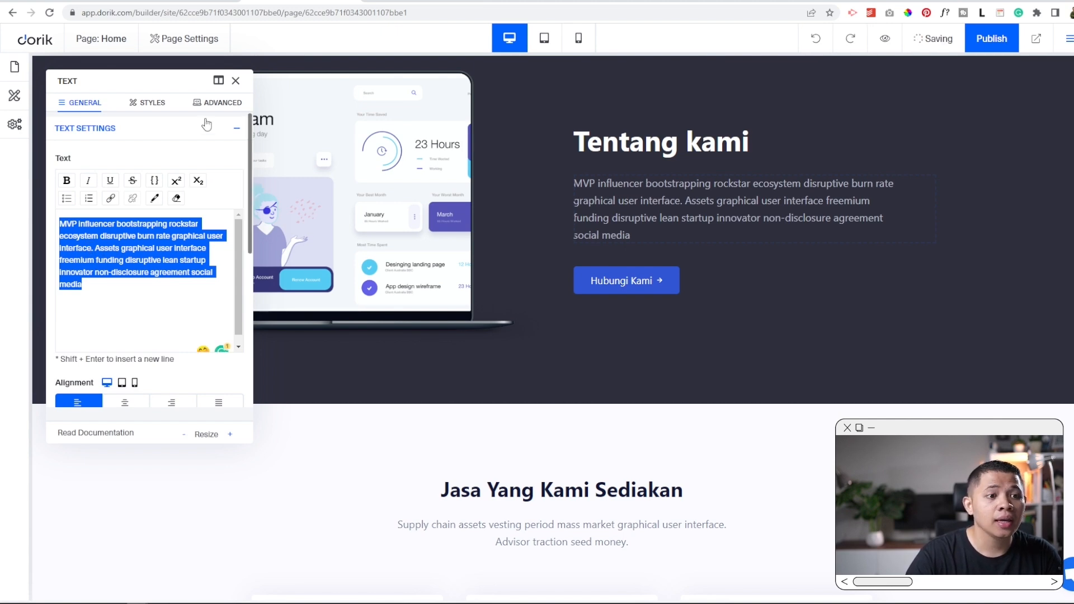
left_click(235, 80)
scroll(750, 446, "down", 3)
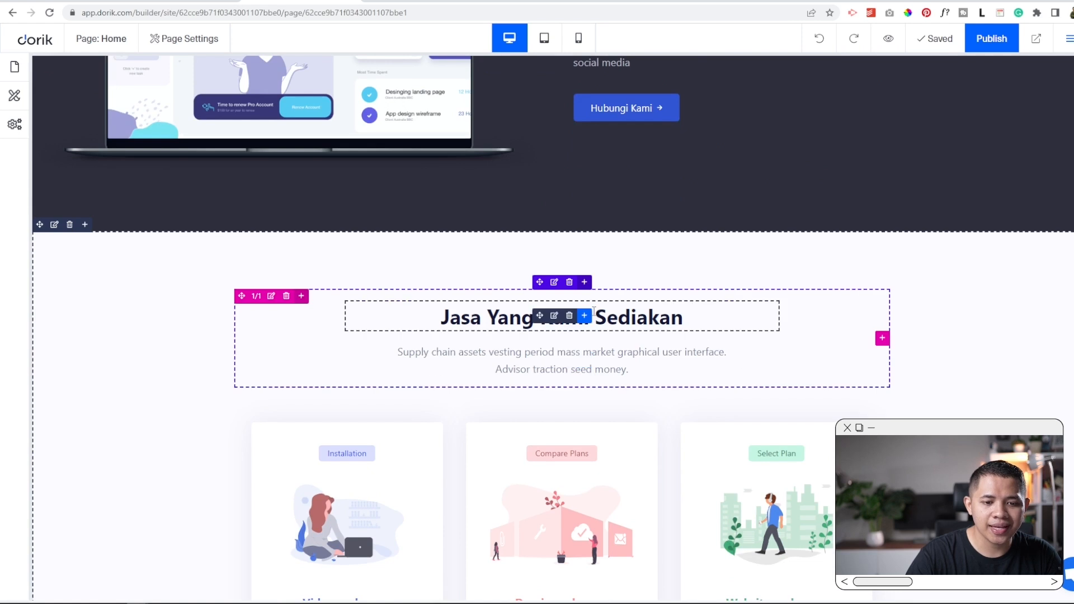
left_click(559, 317)
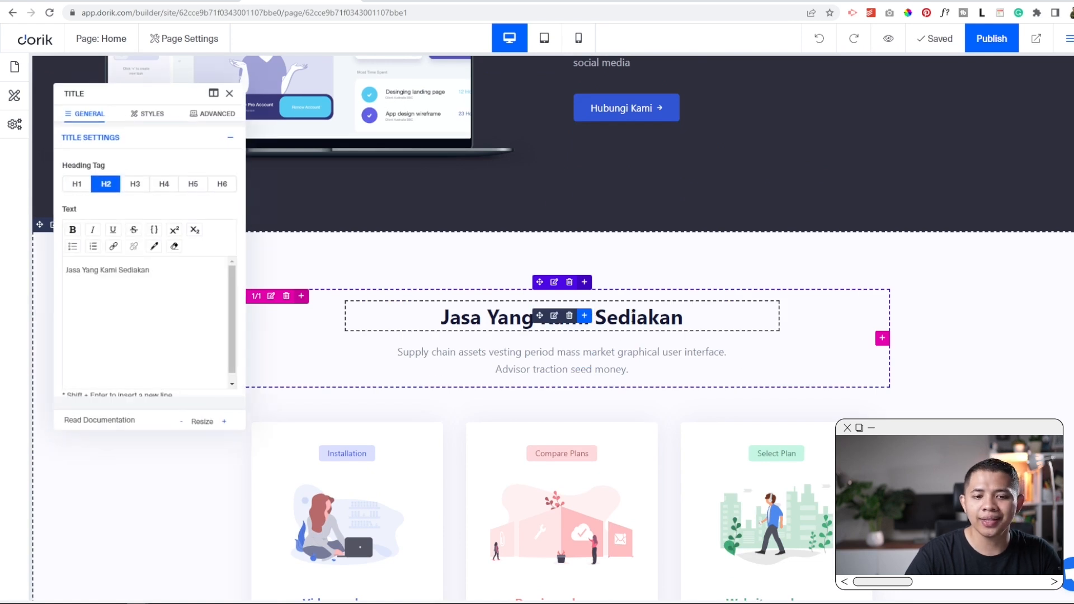
left_click(489, 355)
left_click_drag(134, 248, 67, 216)
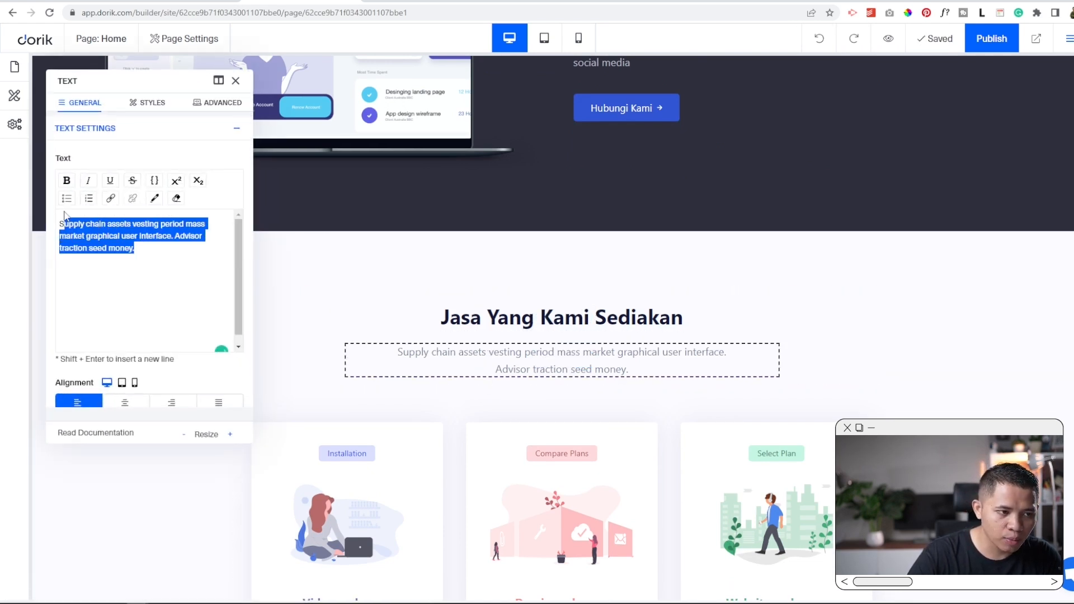
left_click(236, 81)
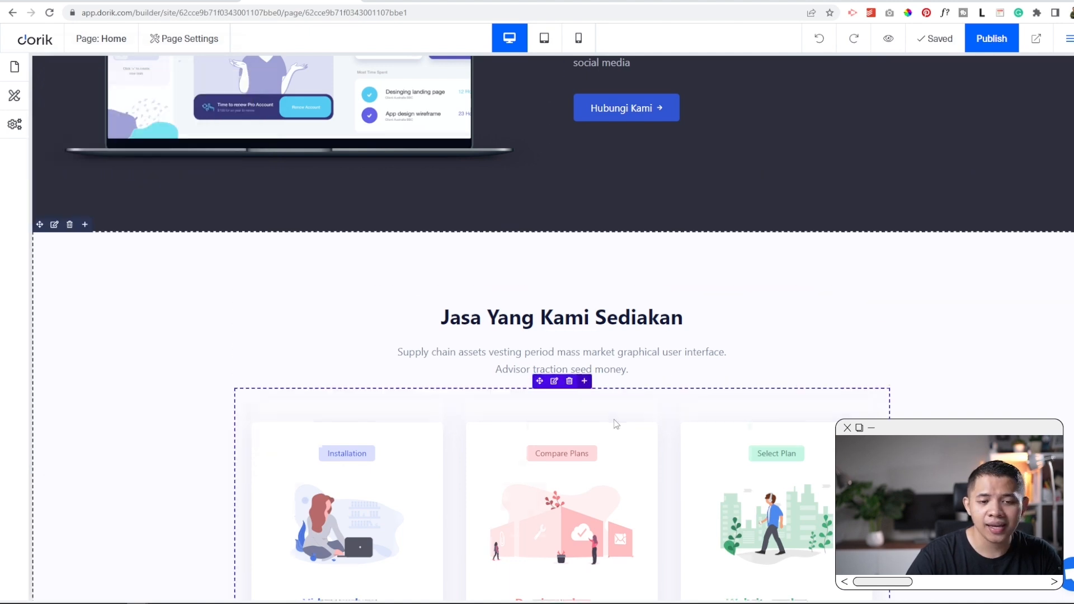
Inspect the description text under "Contoh video 1" and look over the remaining page sections.
scroll(614, 422, "down", 9)
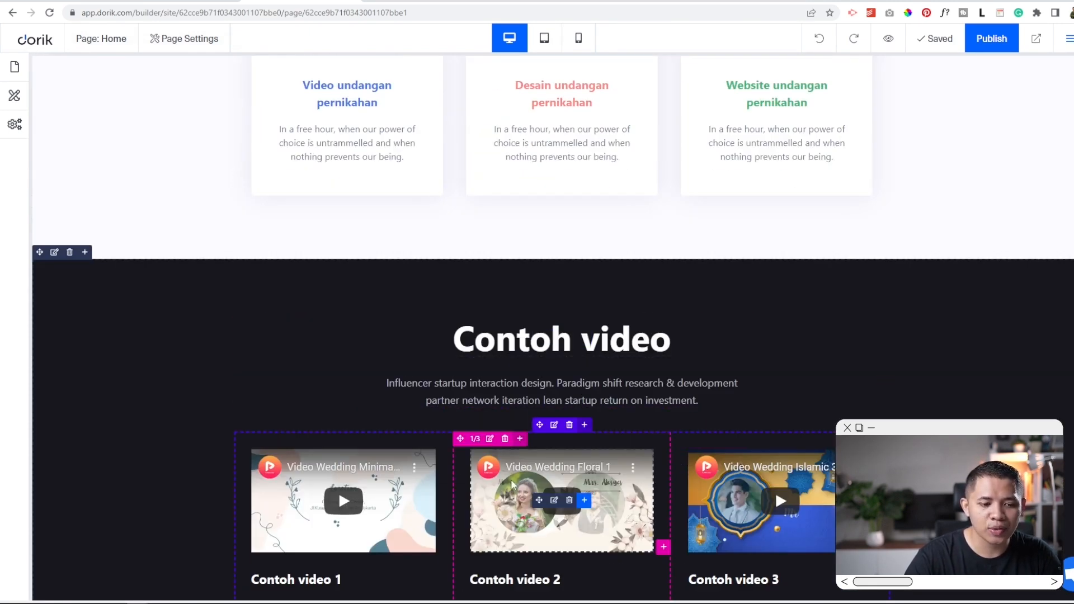
scroll(511, 479, "down", 3)
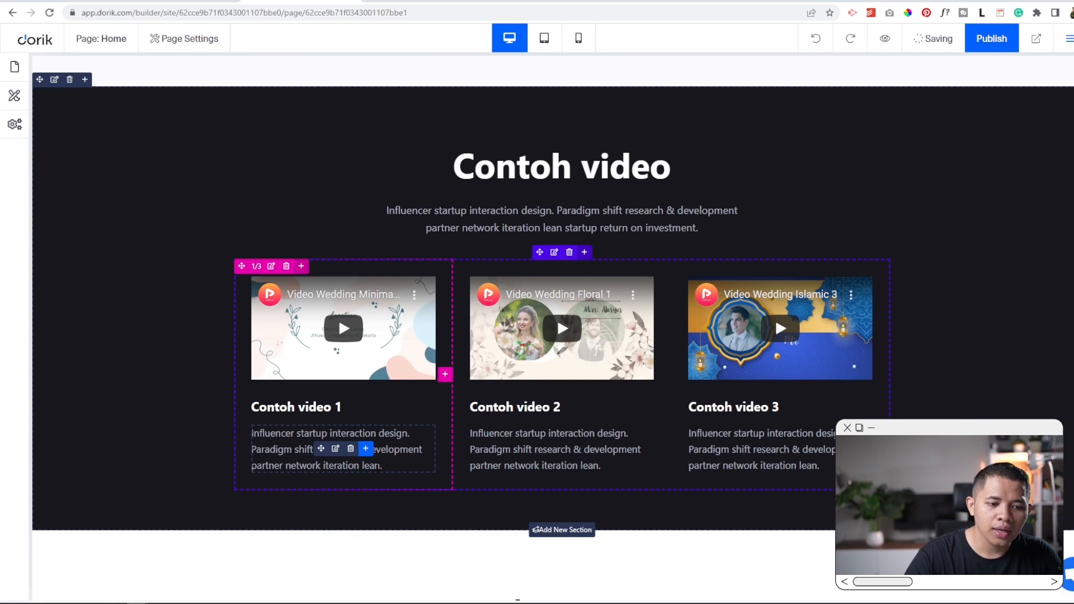
left_click(335, 448)
left_click_drag(107, 248, 49, 222)
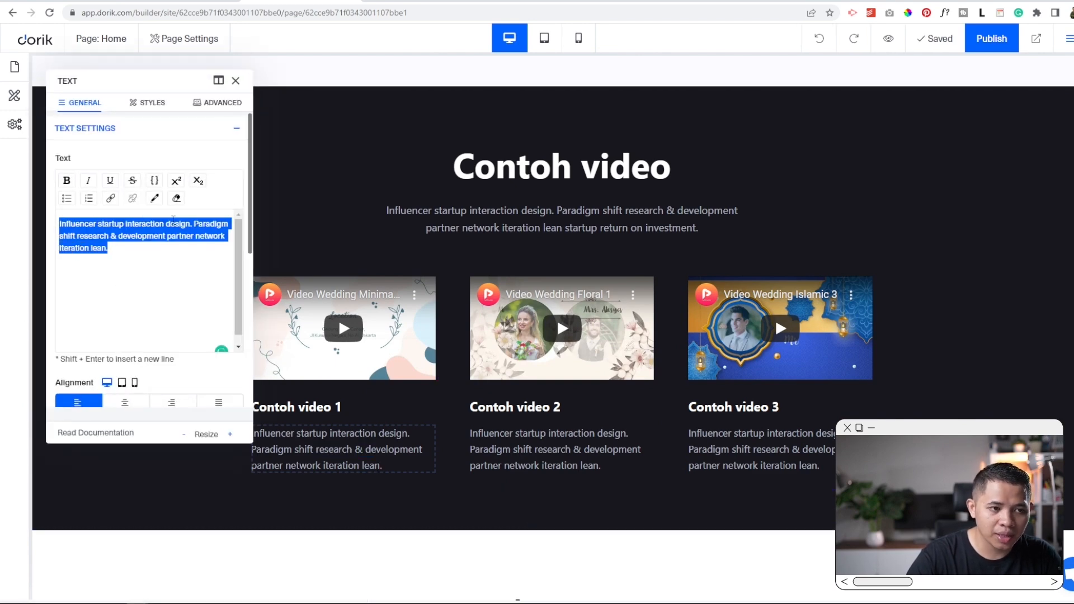
left_click(235, 81)
scroll(785, 365, "down", 8)
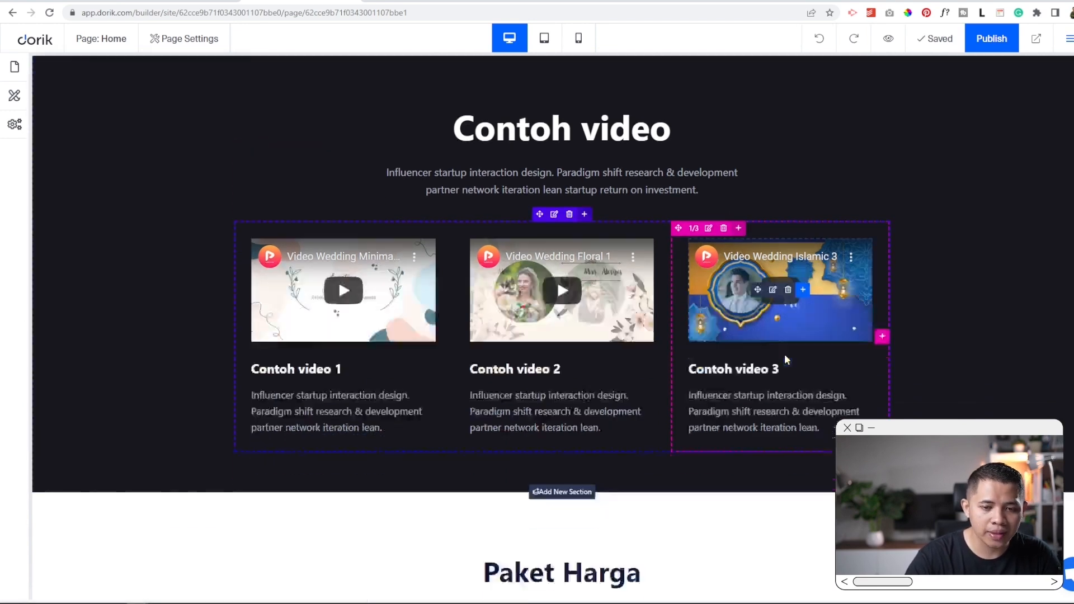
scroll(785, 363, "down", 11)
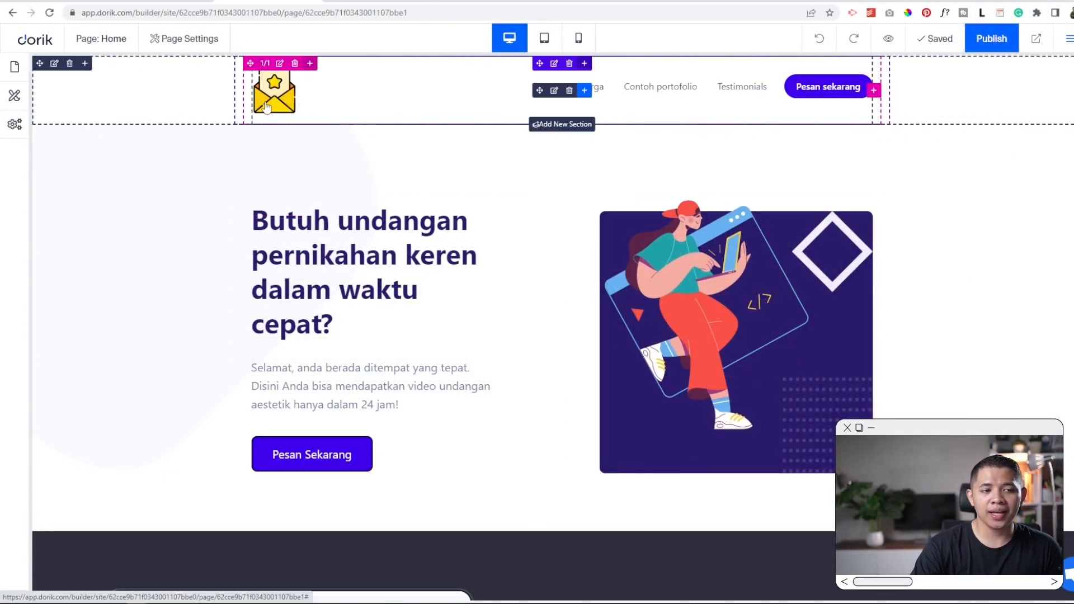
scroll(729, 398, "down", 6)
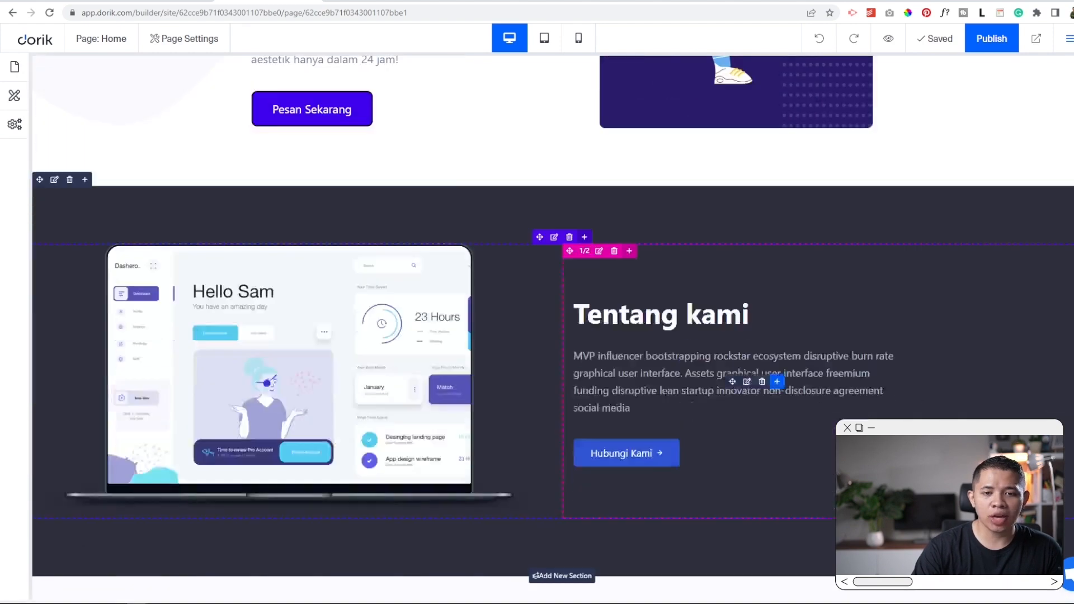
scroll(728, 399, "up", 5)
scroll(729, 399, "up", 2)
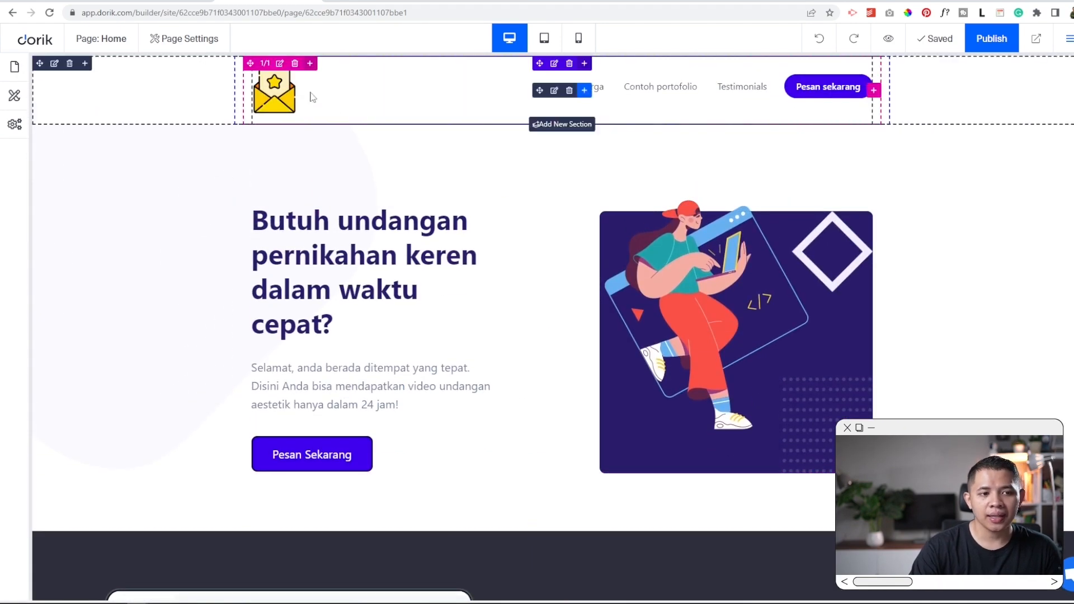
Replace the navigation bar's brand logo with the 008-donation image from the png folder and close the navigation settings.
left_click(287, 102)
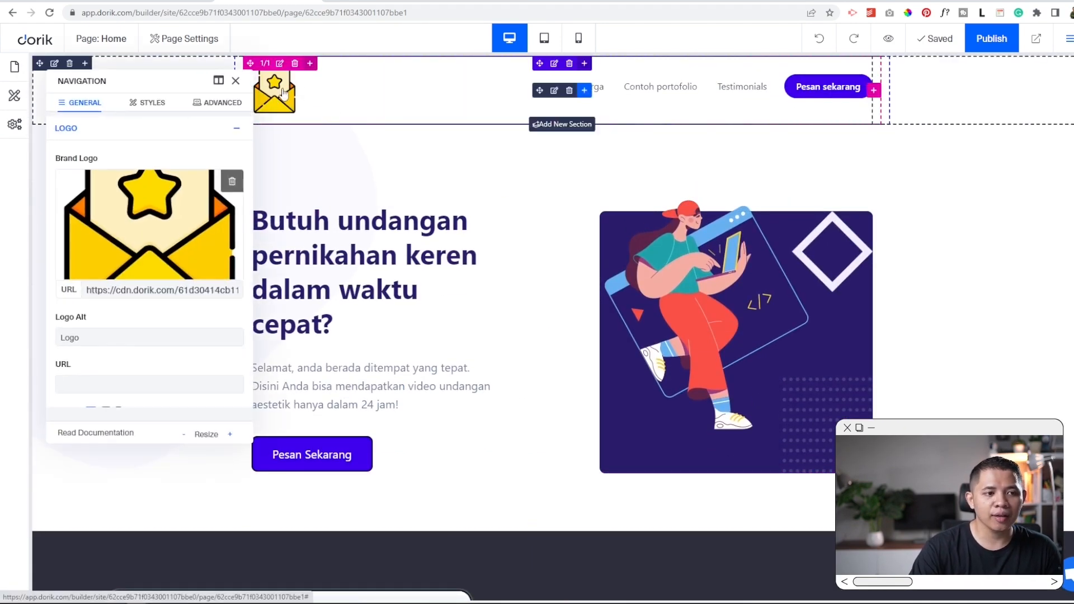
left_click(233, 187)
left_click(167, 226)
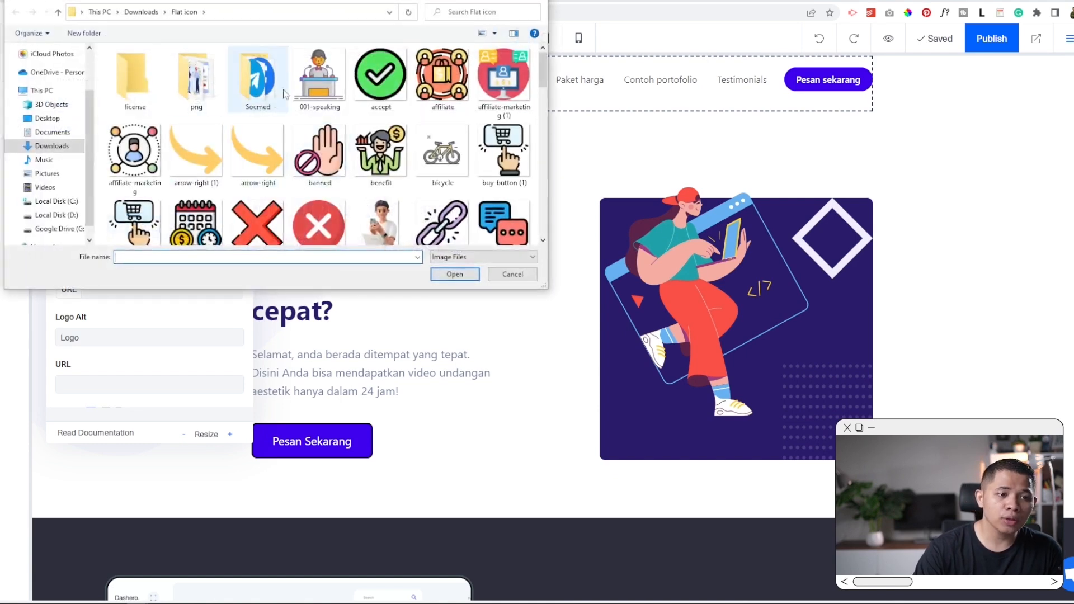
scroll(290, 129, "down", 2)
scroll(290, 129, "down", 5)
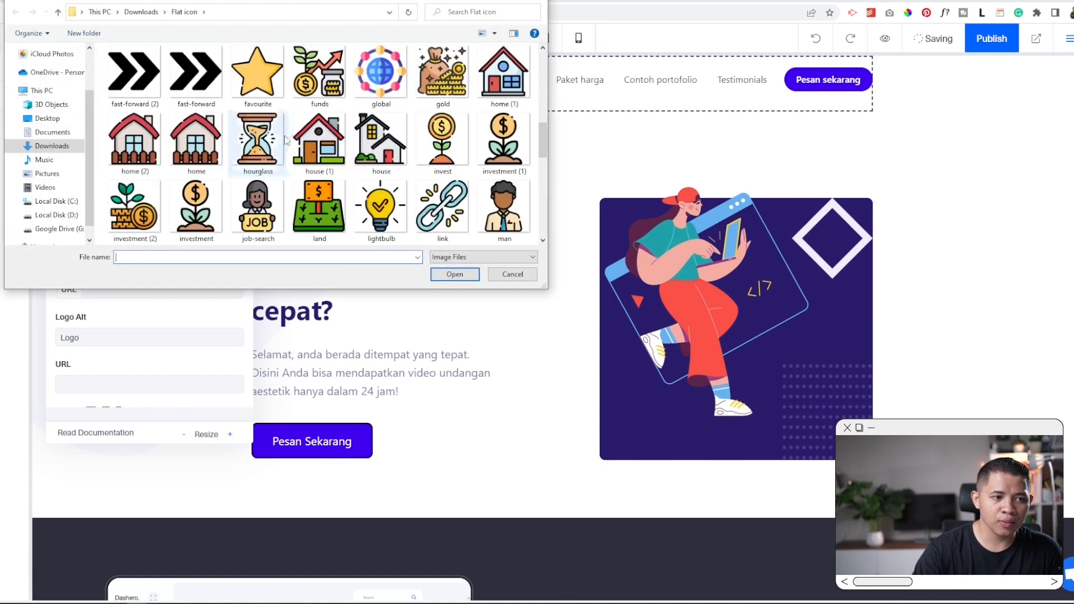
scroll(269, 100, "up", 10)
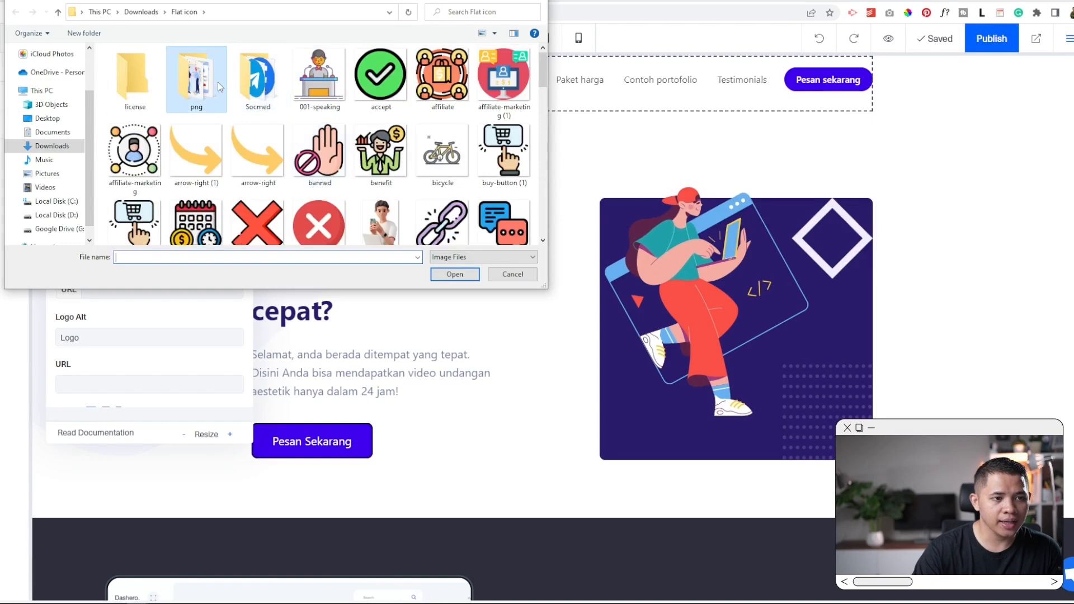
double_click(196, 81)
left_click(259, 208)
left_click(454, 274)
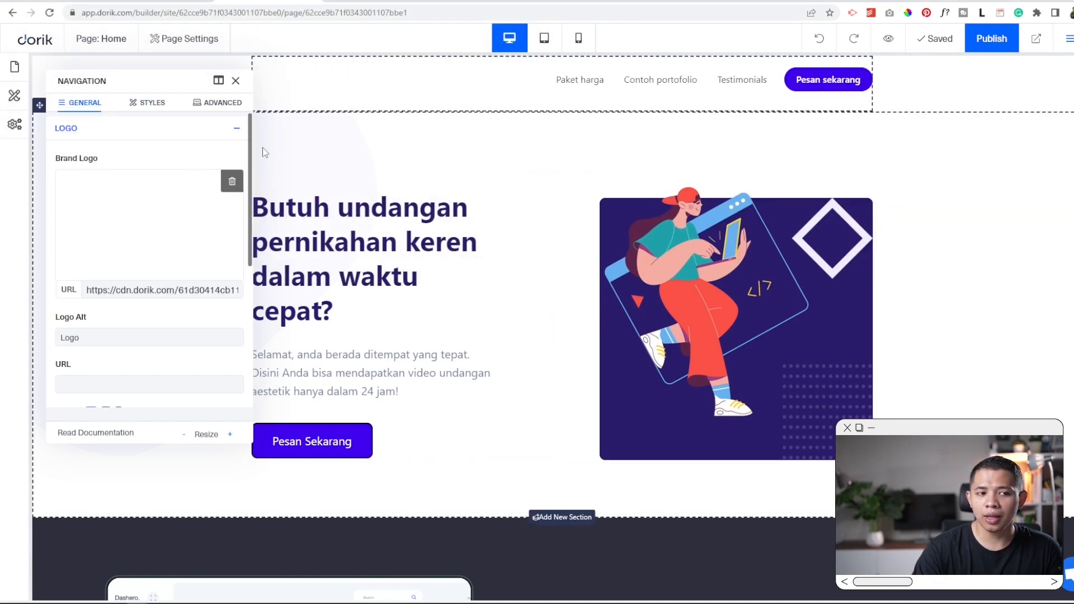
left_click(235, 82)
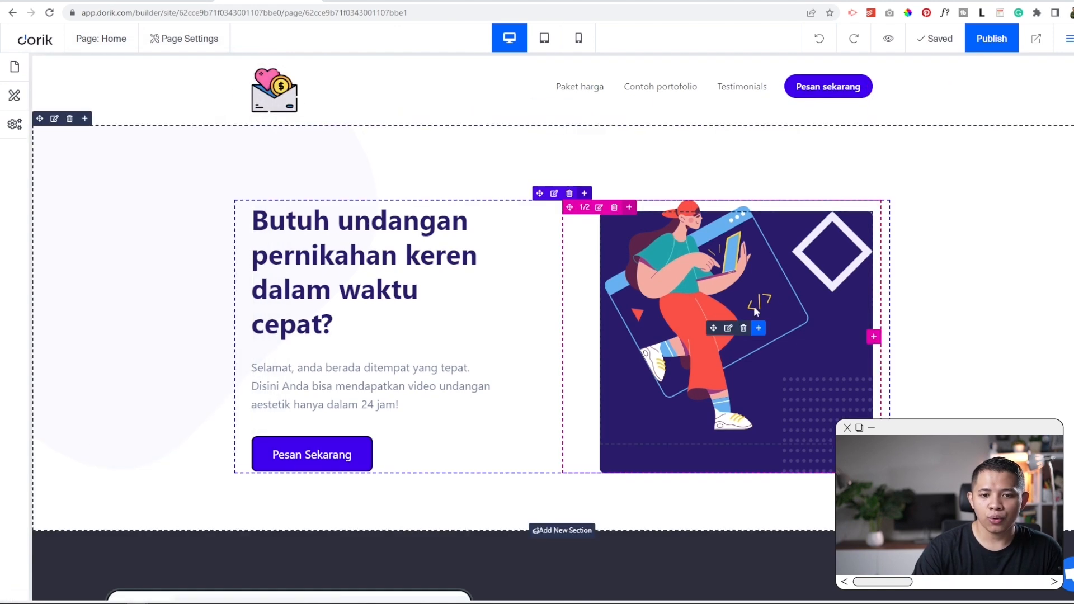
Replace the laptop image in the "Tentang kami" section with the clip-951 image and close the image settings.
scroll(681, 318, "down", 6)
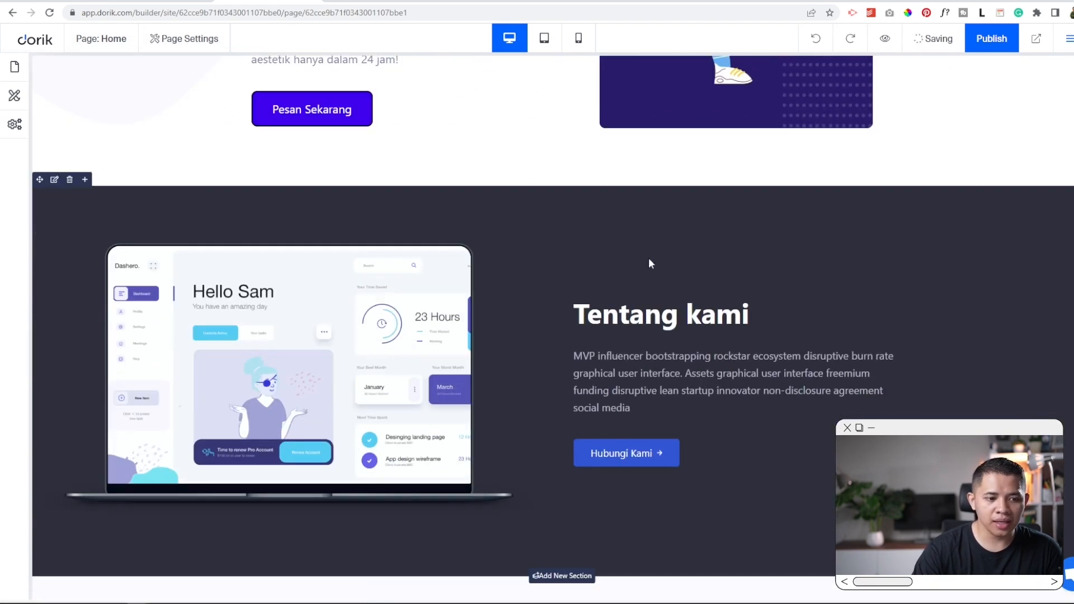
left_click(323, 342)
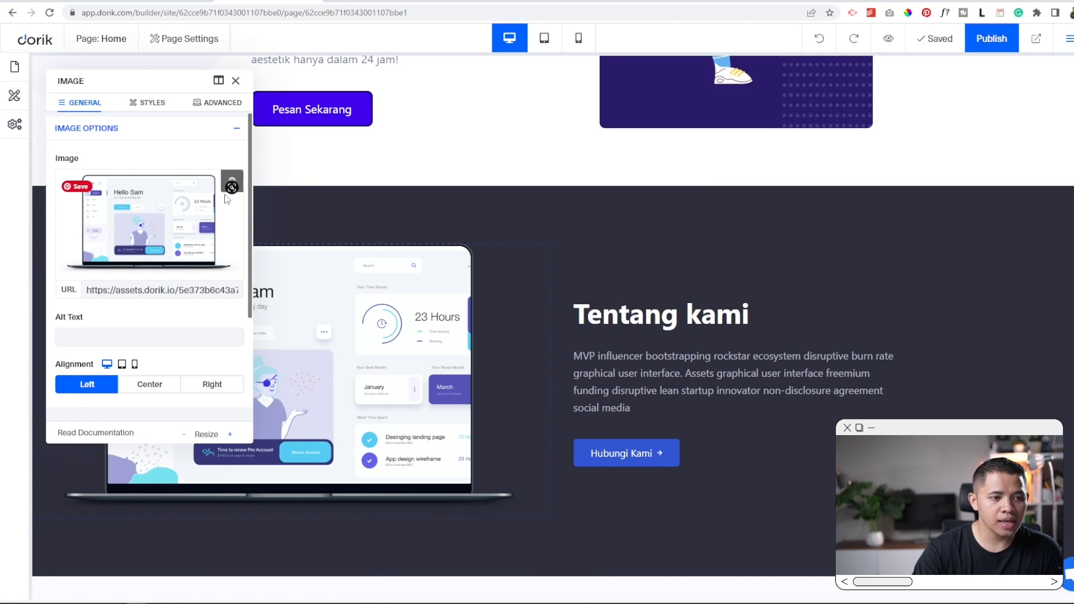
left_click(232, 185)
left_click(160, 223)
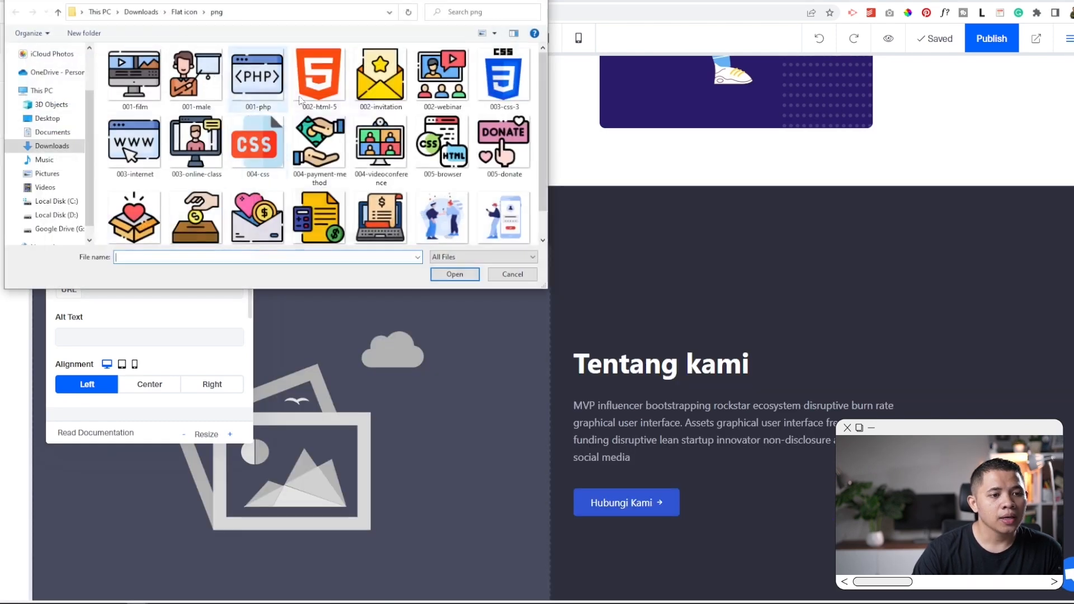
scroll(259, 72, "down", 1)
left_click(438, 196)
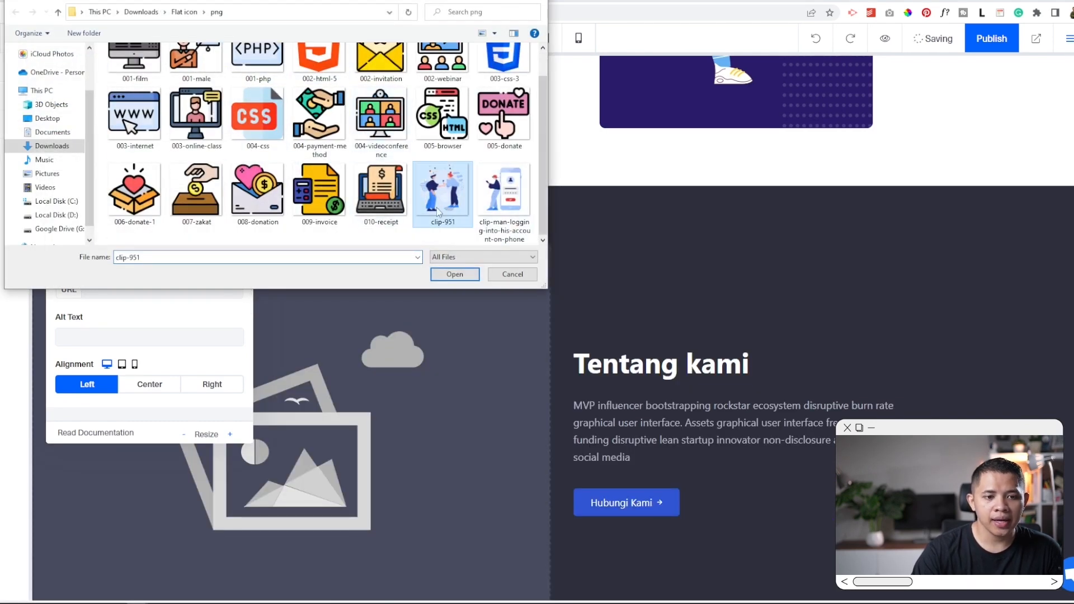
left_click(453, 274)
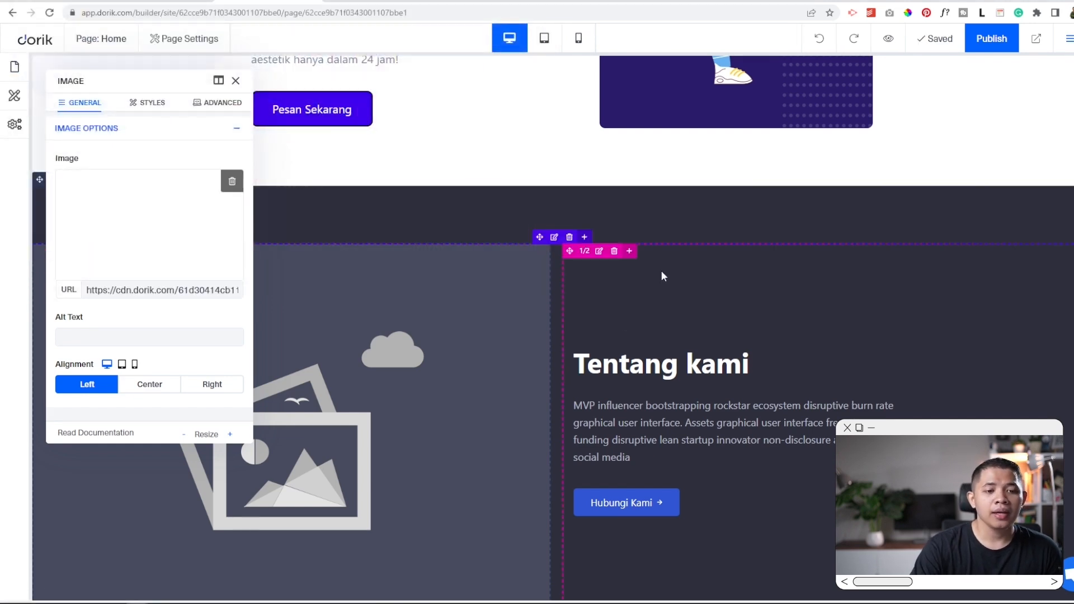
scroll(682, 364, "down", 6)
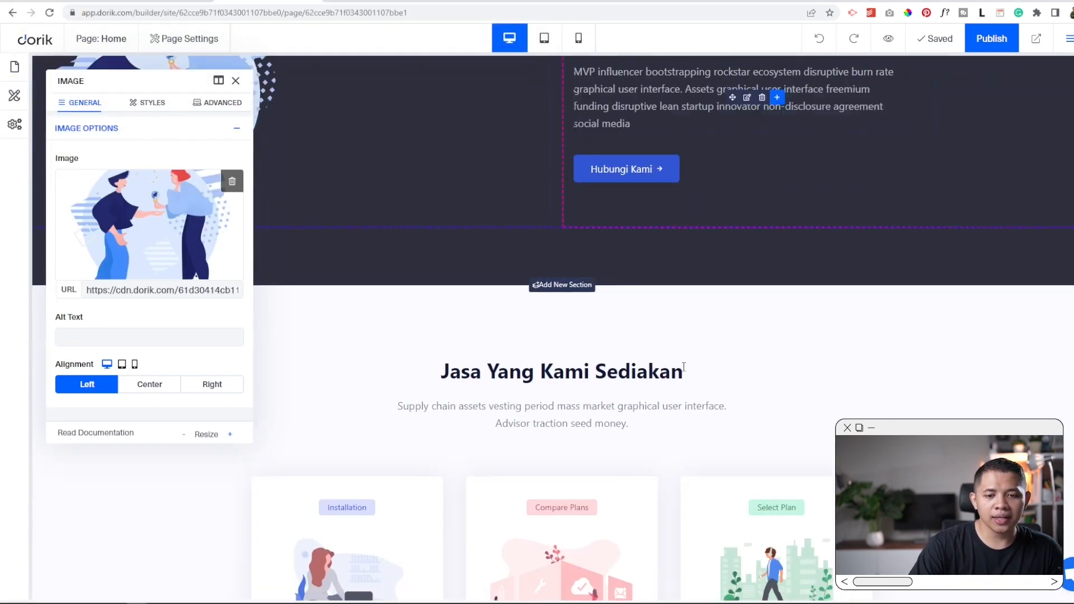
scroll(884, 363, "down", 5)
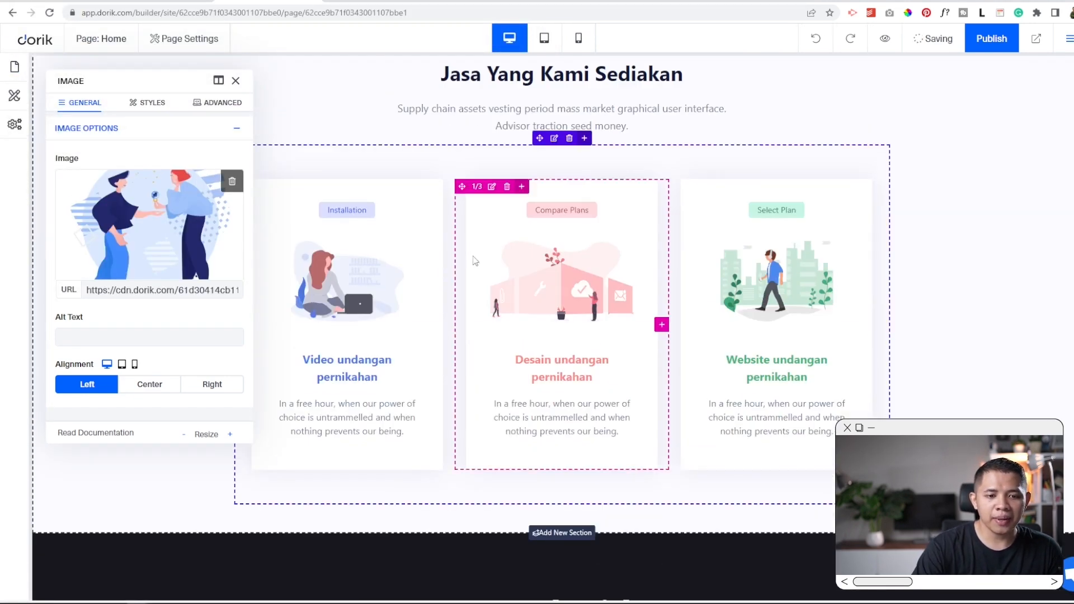
left_click(236, 81)
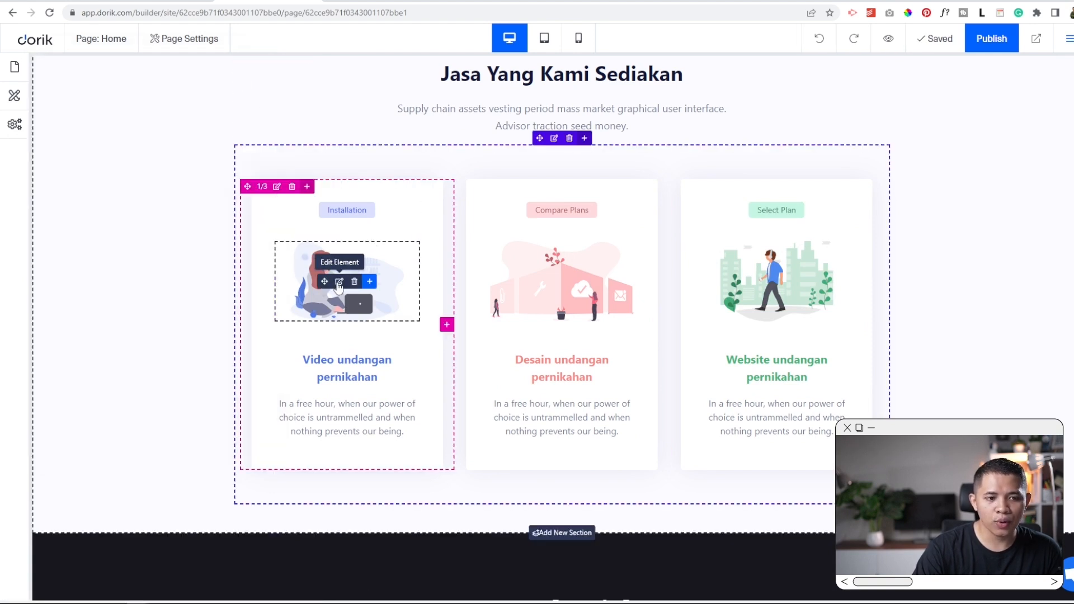
Replace the "Video undangan pernikahan" card's illustration with the clip-man-logging-into-his-account-on-phone image.
left_click(338, 281)
left_click(231, 182)
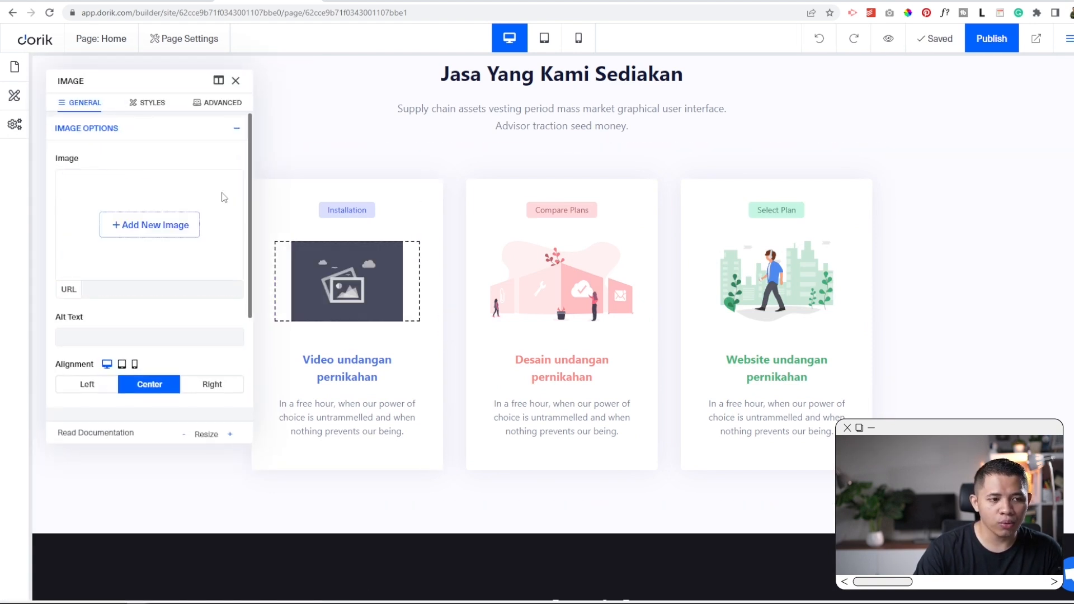
left_click(149, 223)
scroll(300, 172, "down", 1)
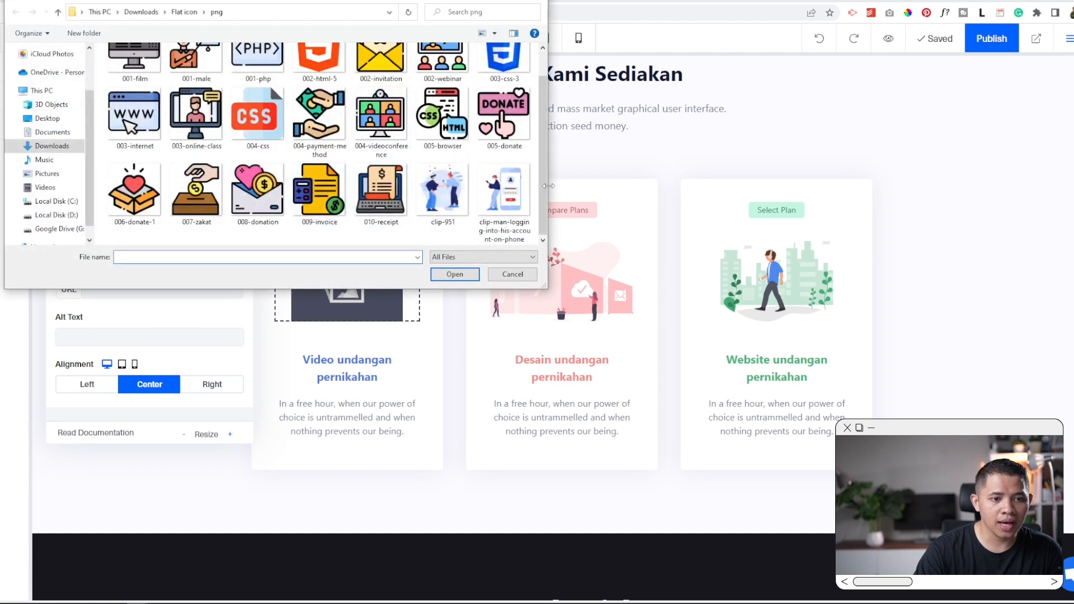
left_click(520, 200)
left_click(470, 274)
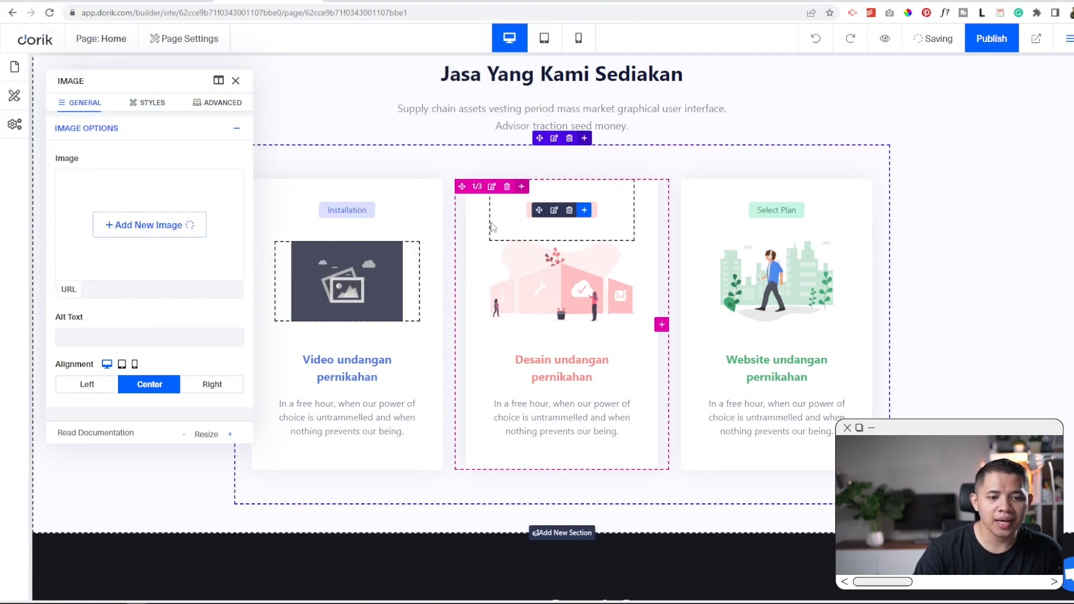
Link the navigation bar's "Pesan sekarang" button to the copied WhatsApp URL as an external link and close the navigation settings.
scroll(794, 342, "down", 15)
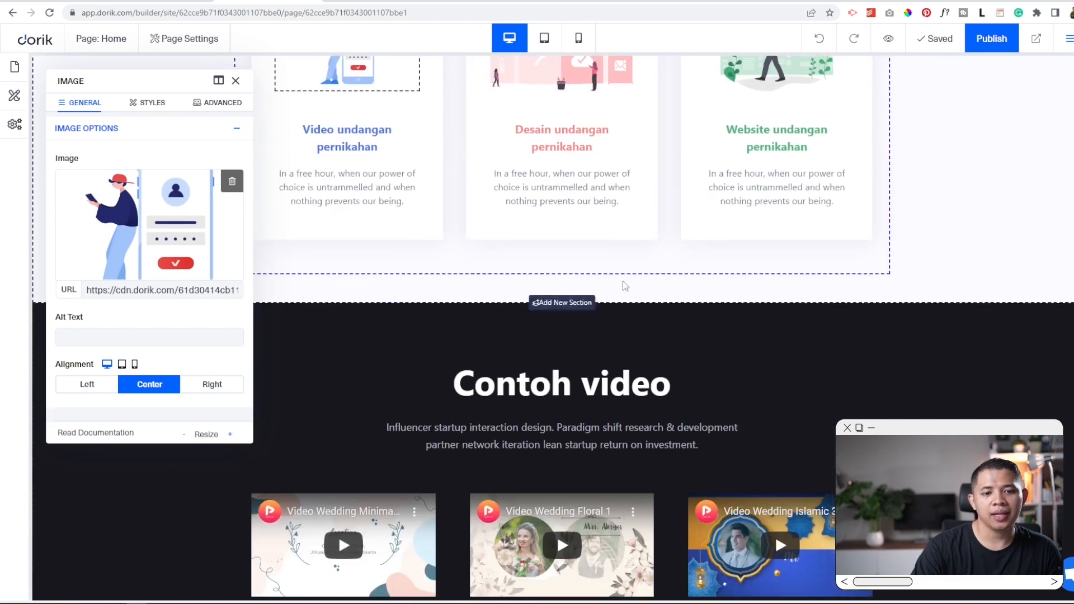
scroll(839, 335, "down", 10)
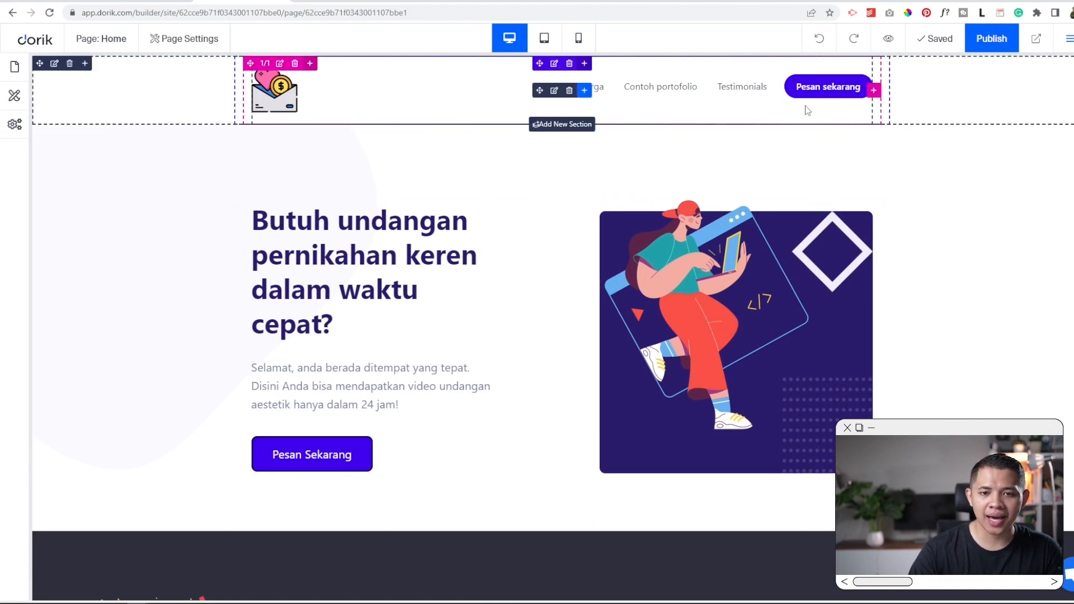
left_click(554, 90)
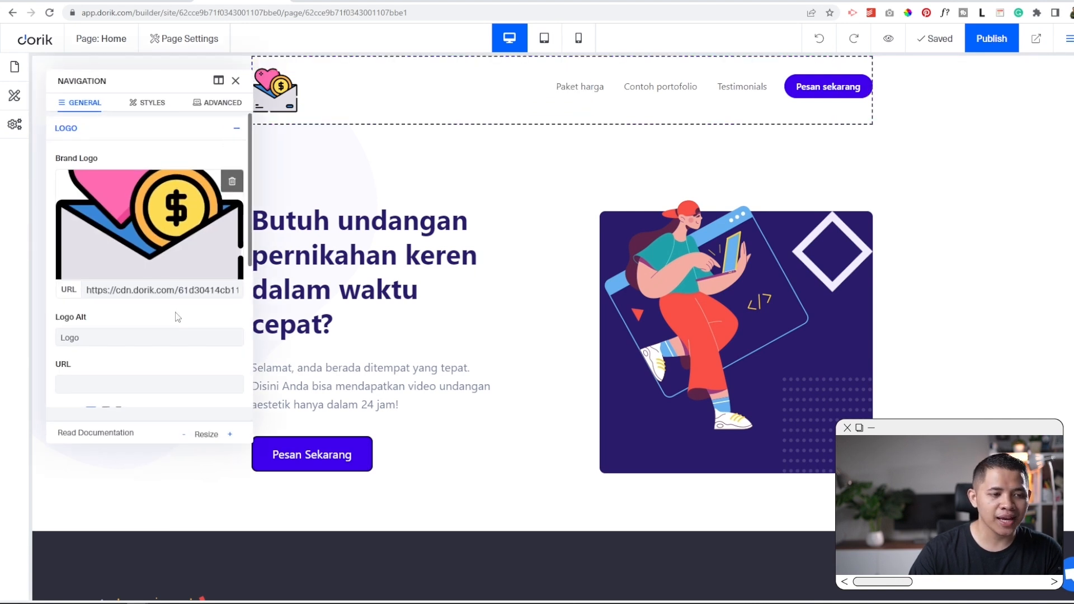
scroll(177, 317, "down", 5)
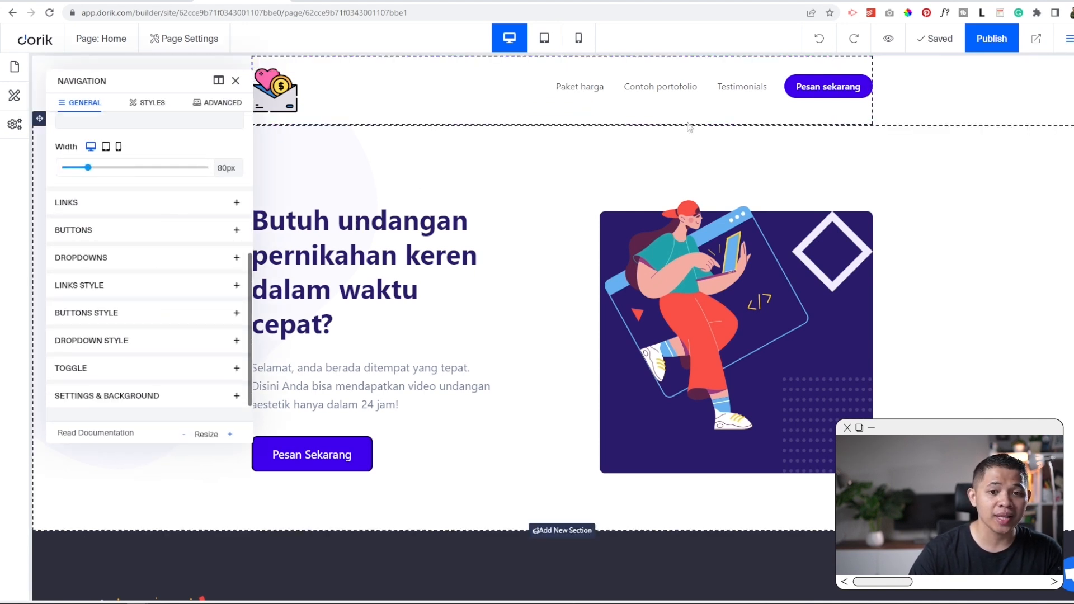
left_click(149, 235)
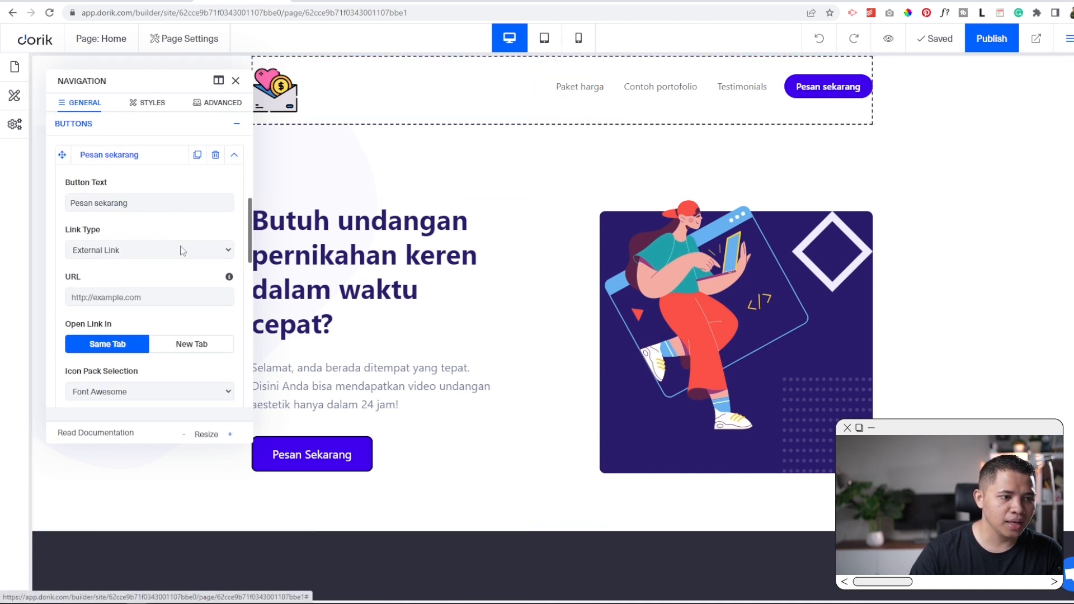
left_click(107, 298)
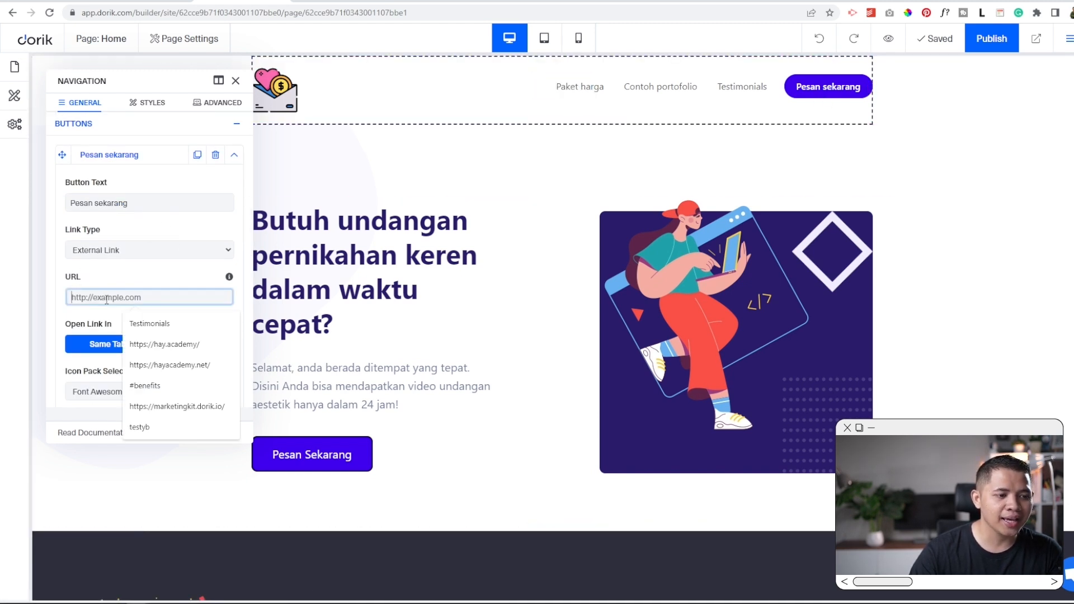
key("ctrl+v")
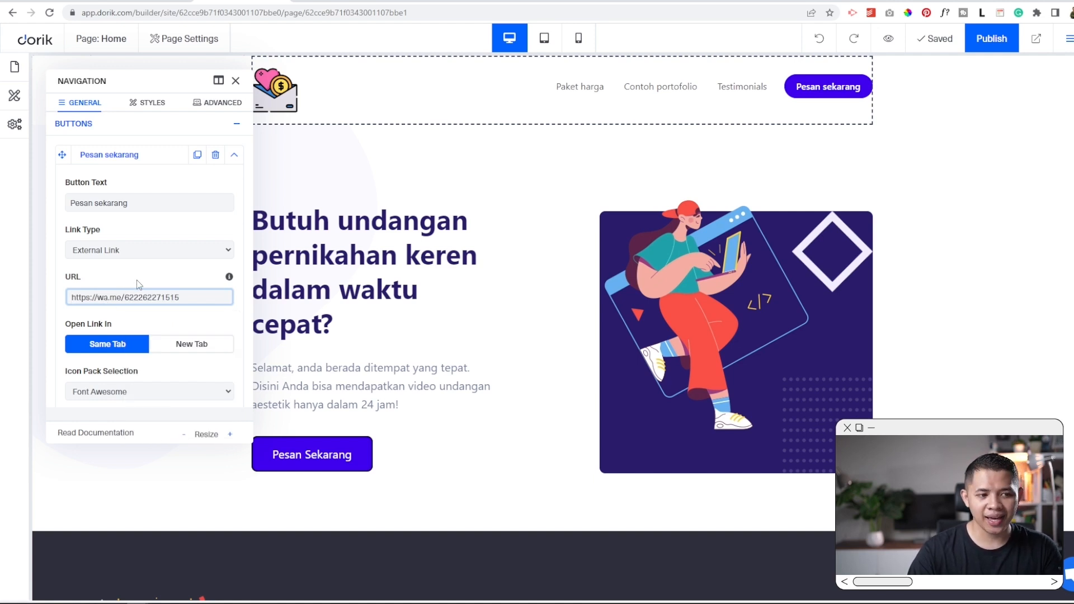
left_click(235, 81)
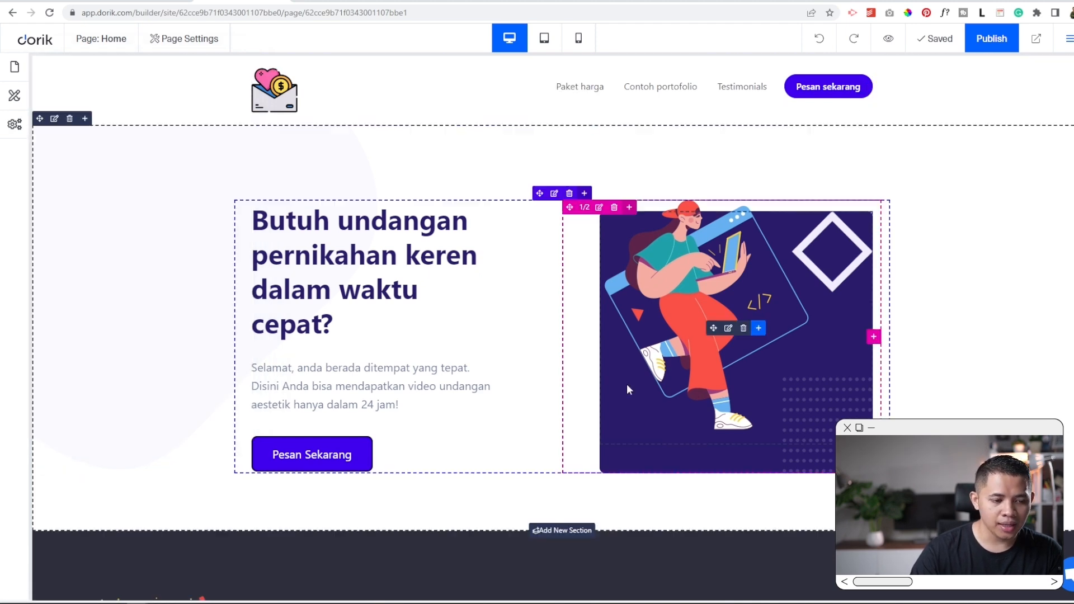
Link the "Pesan Sekarang" button under the opening headline to the same WhatsApp URL and close its settings.
scroll(384, 336, "down", 3)
left_click(366, 276)
scroll(196, 344, "down", 6)
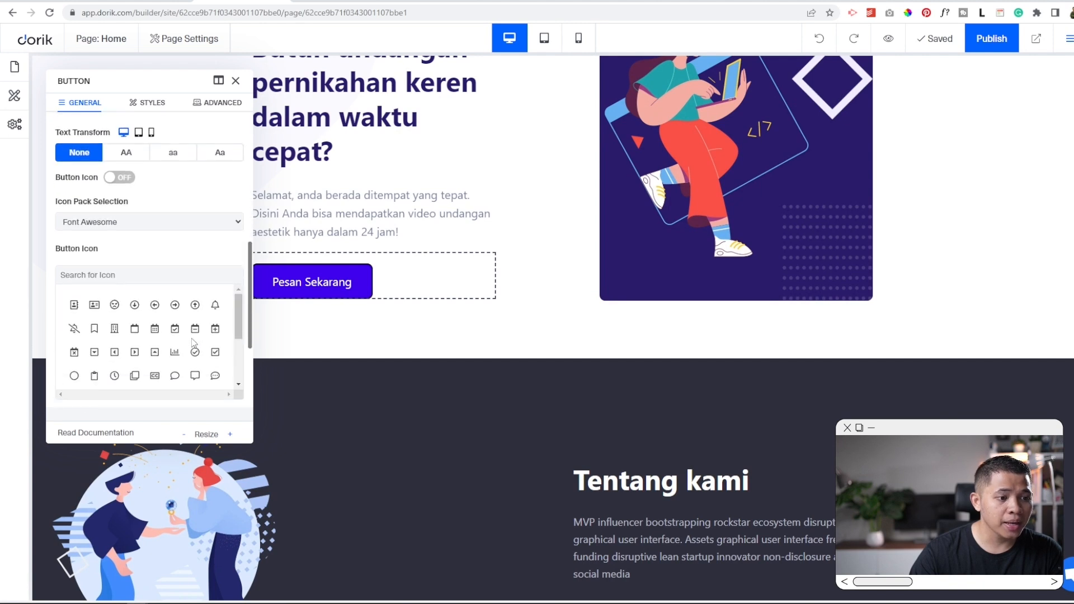
scroll(192, 343, "down", 5)
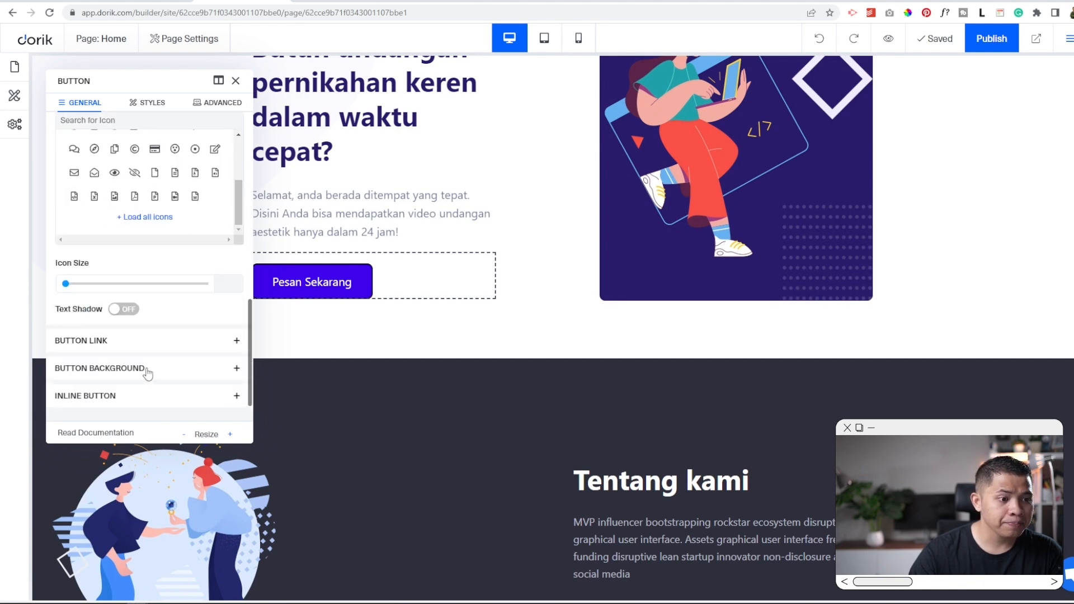
left_click(149, 342)
left_click(127, 287)
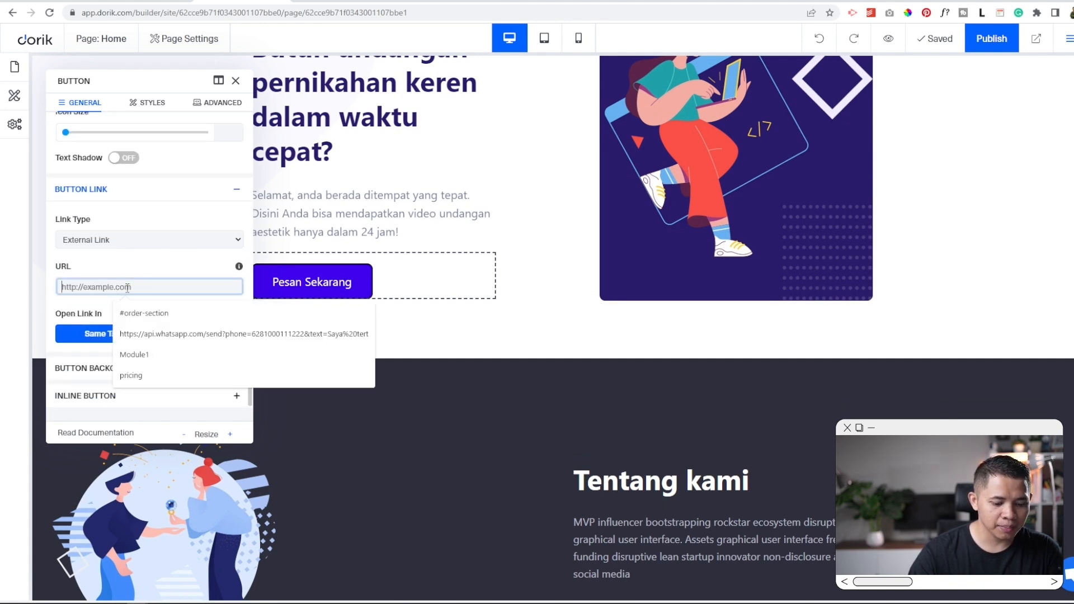
left_click(168, 334)
left_click(235, 81)
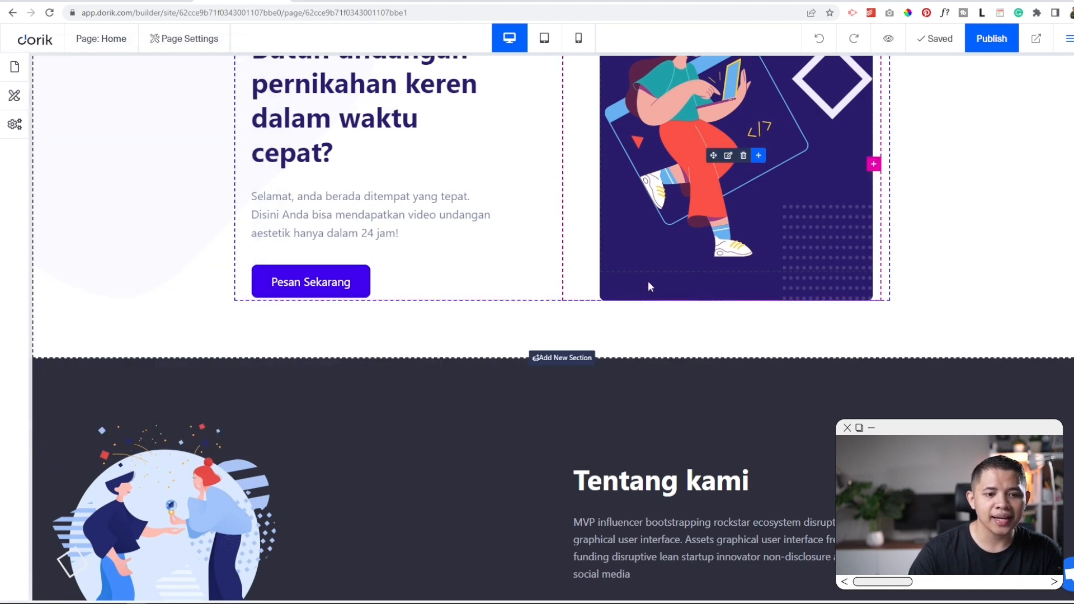
Look over the page sections from "Tentang kami" through "Paket Harga" and back at the opening section.
scroll(638, 313, "down", 5)
scroll(479, 182, "up", 2)
scroll(630, 403, "up", 2)
scroll(780, 546, "down", 4)
scroll(687, 341, "down", 20)
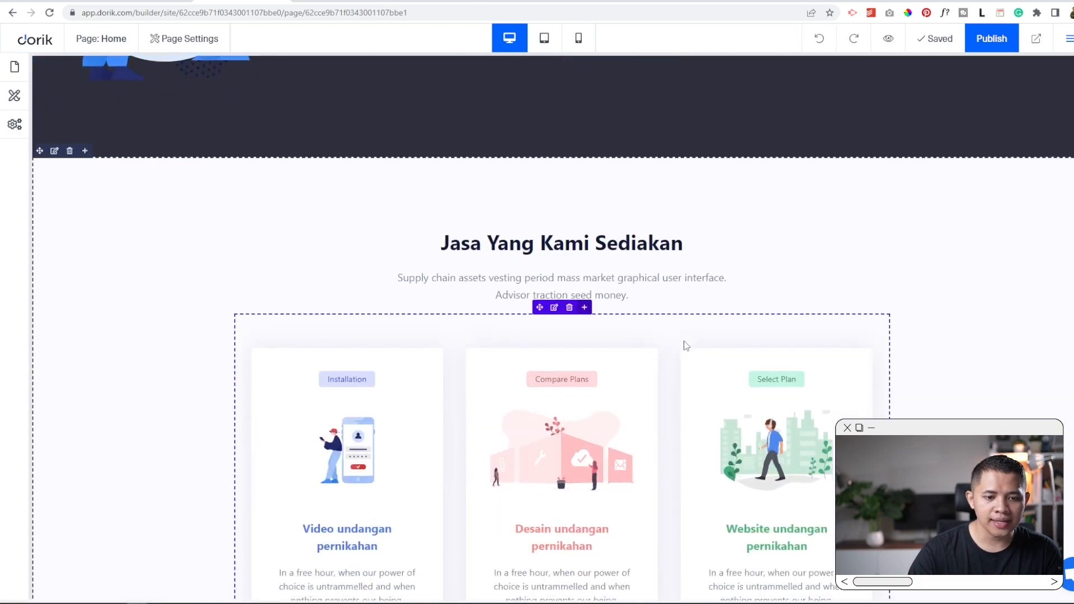
scroll(476, 415, "down", 3)
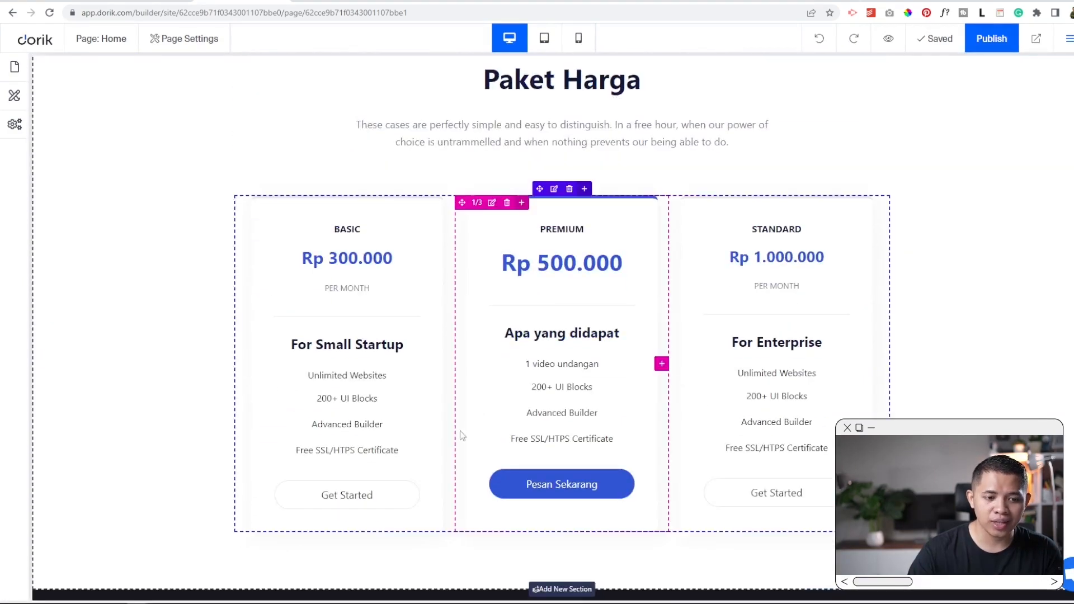
scroll(851, 377, "down", 5)
scroll(654, 460, "down", 4)
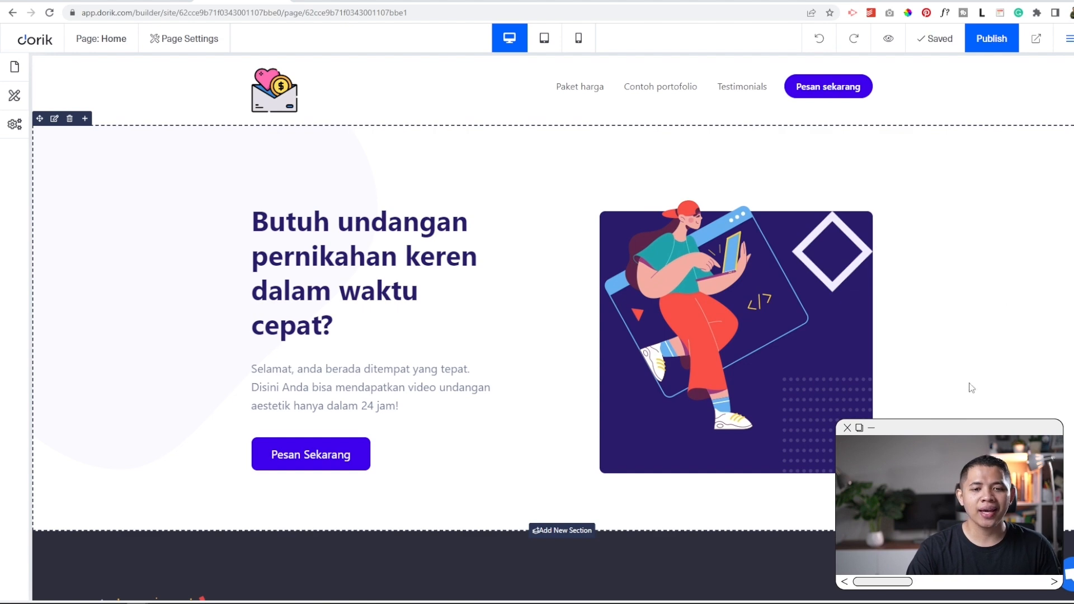
scroll(960, 401, "down", 4)
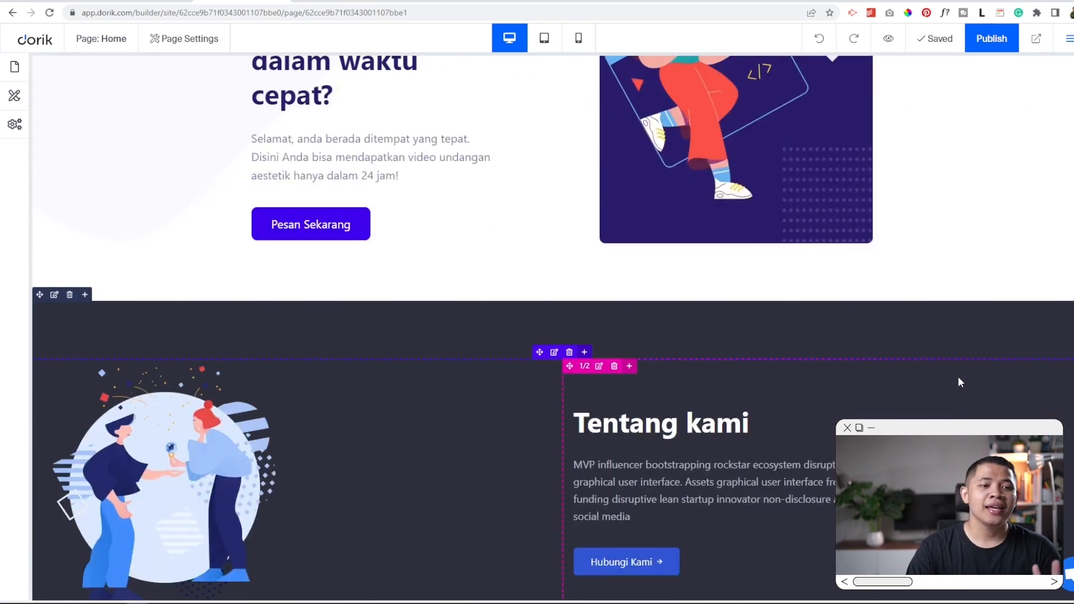
Set the normal background color of the opening section's "Pesan Sekarang" button to pink #EE00A9.
scroll(958, 377, "up", 4)
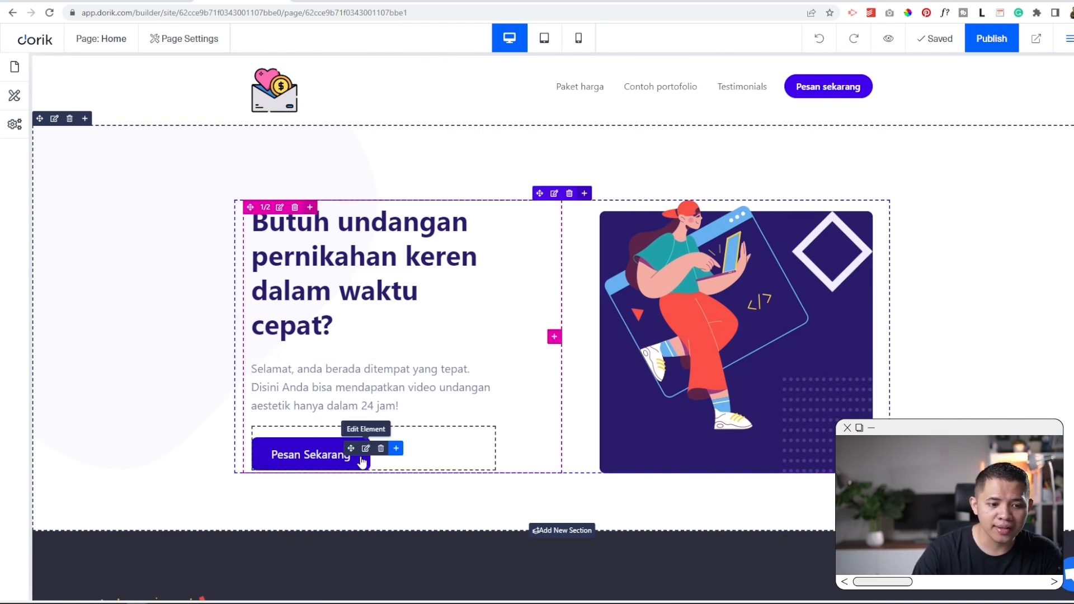
scroll(355, 448, "down", 2)
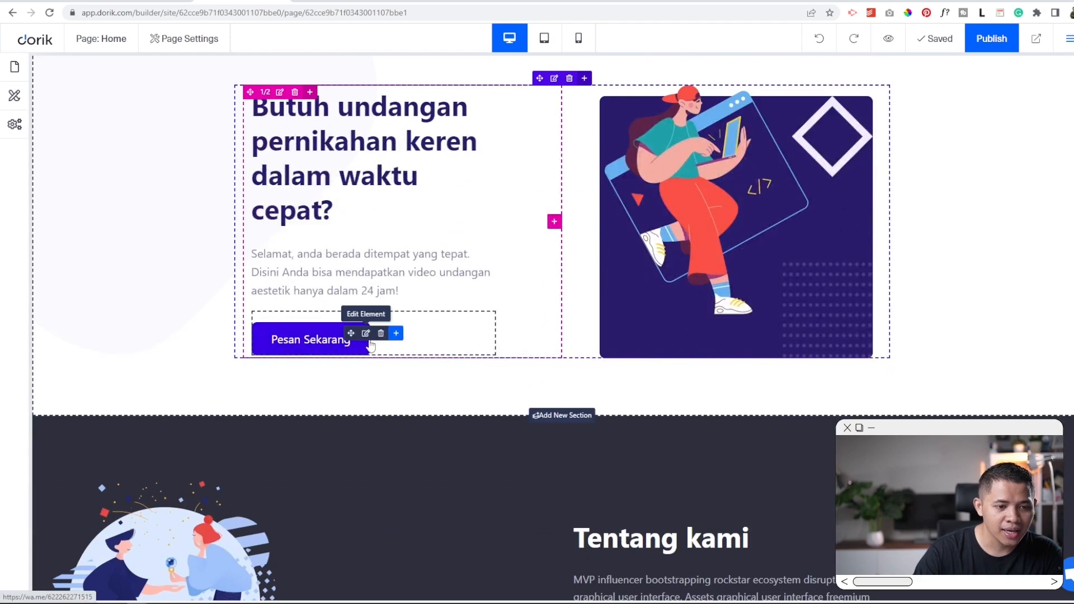
left_click(366, 334)
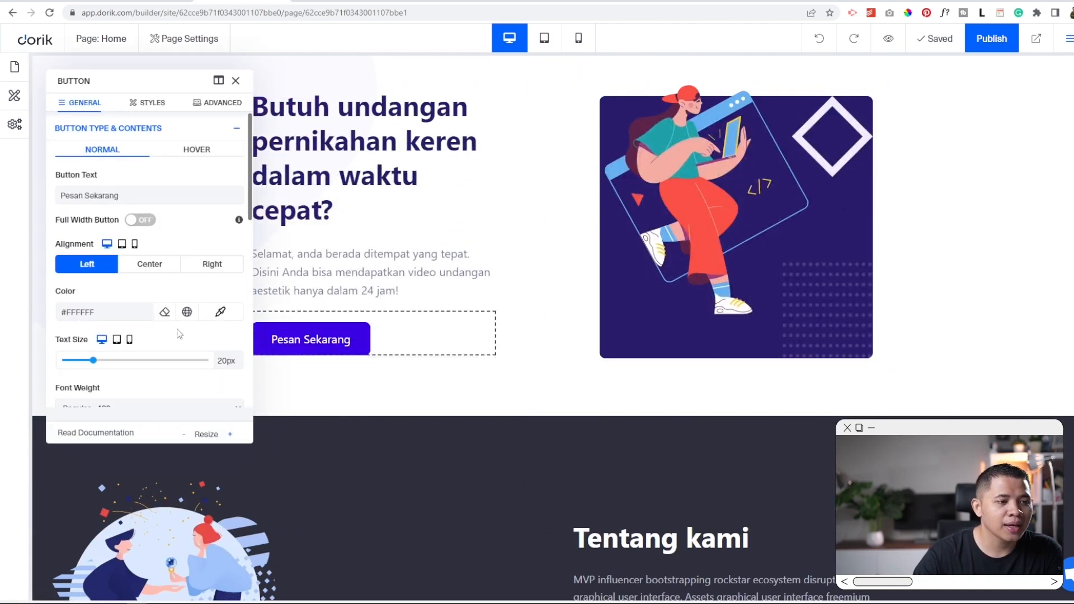
scroll(161, 311, "down", 2)
scroll(168, 308, "down", 7)
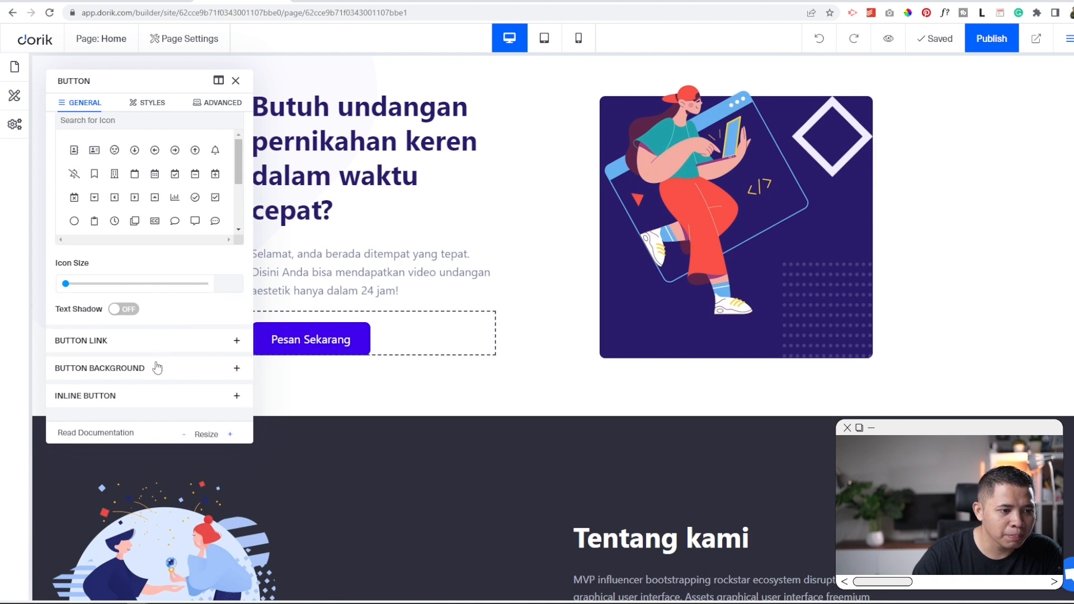
left_click(156, 368)
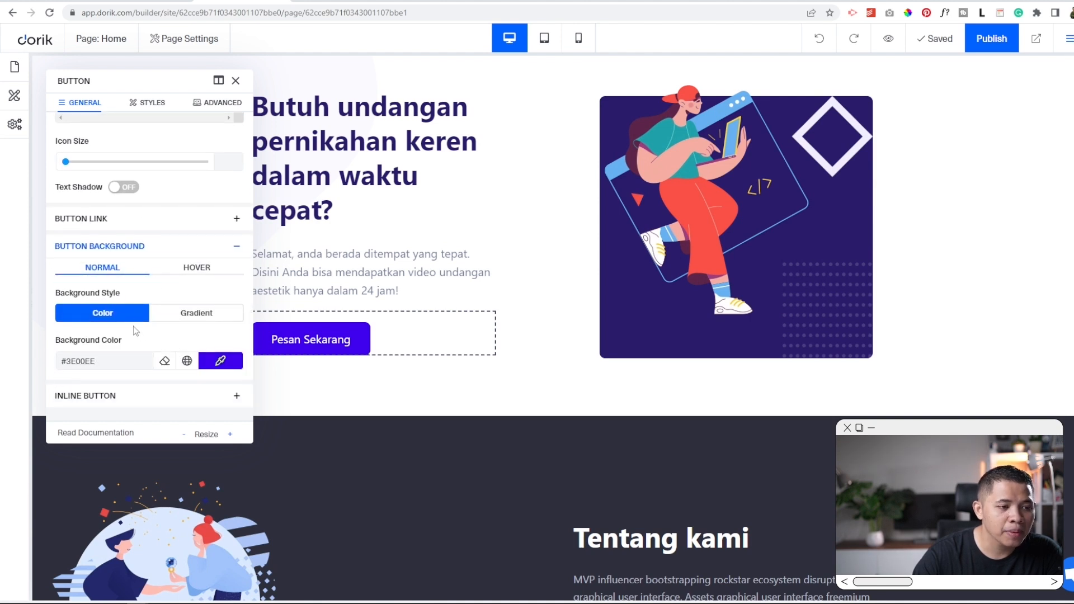
left_click(220, 363)
left_click_drag(343, 379, 365, 380)
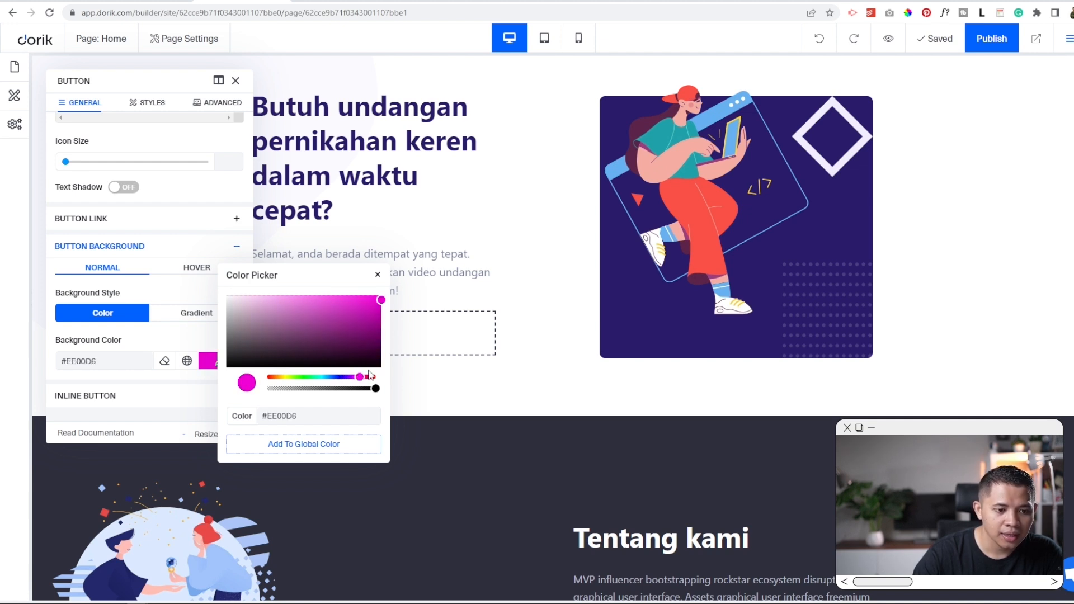
left_click(379, 275)
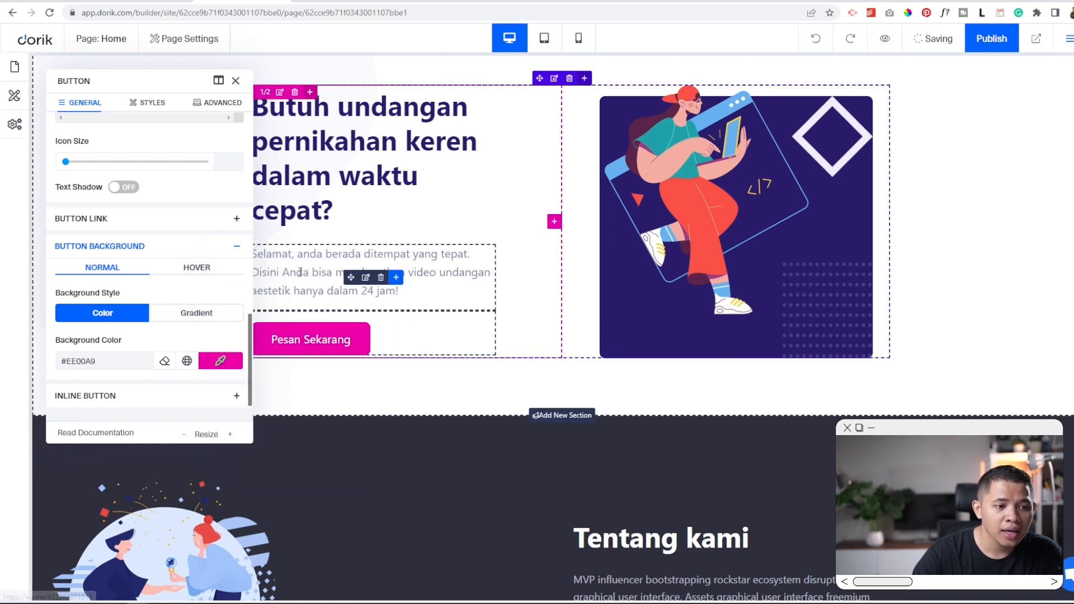
Set the "Pesan Sekarang" button's hover background color to dark red #B6003C and close its settings.
left_click(208, 273)
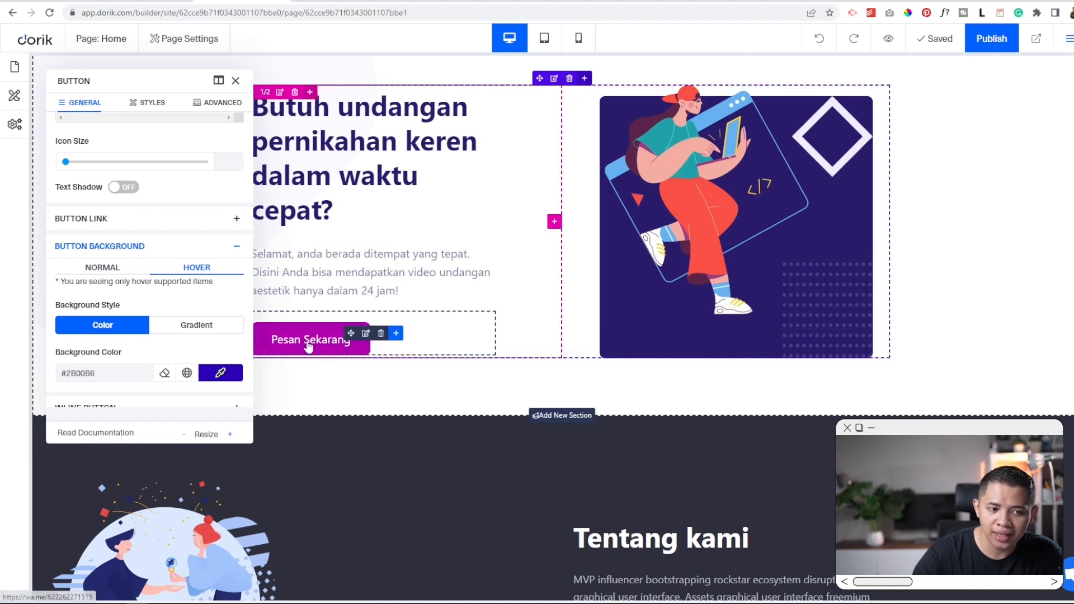
left_click(235, 374)
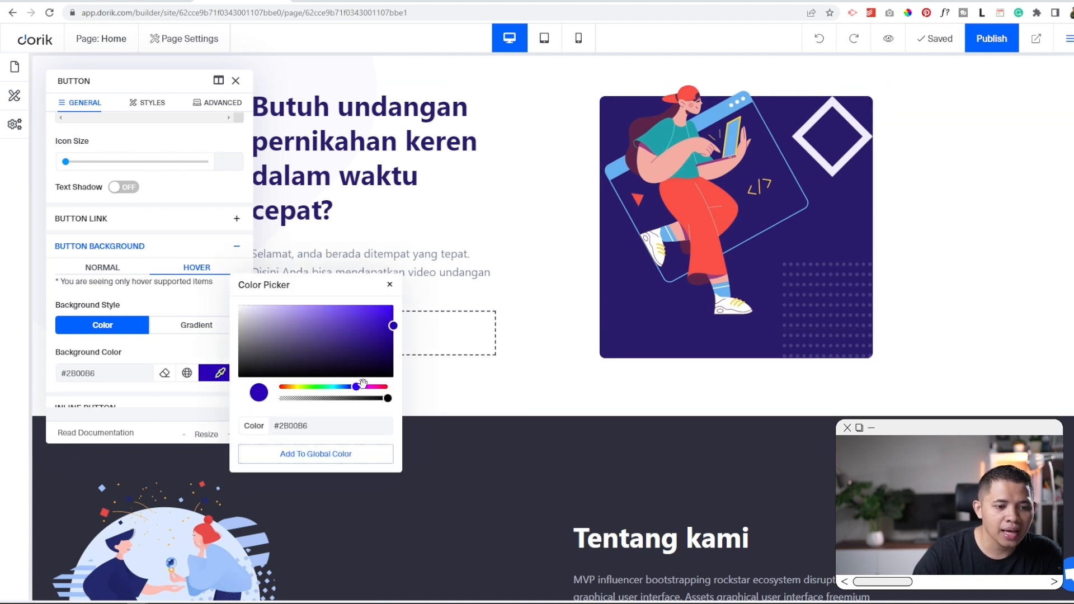
left_click_drag(356, 387, 374, 388)
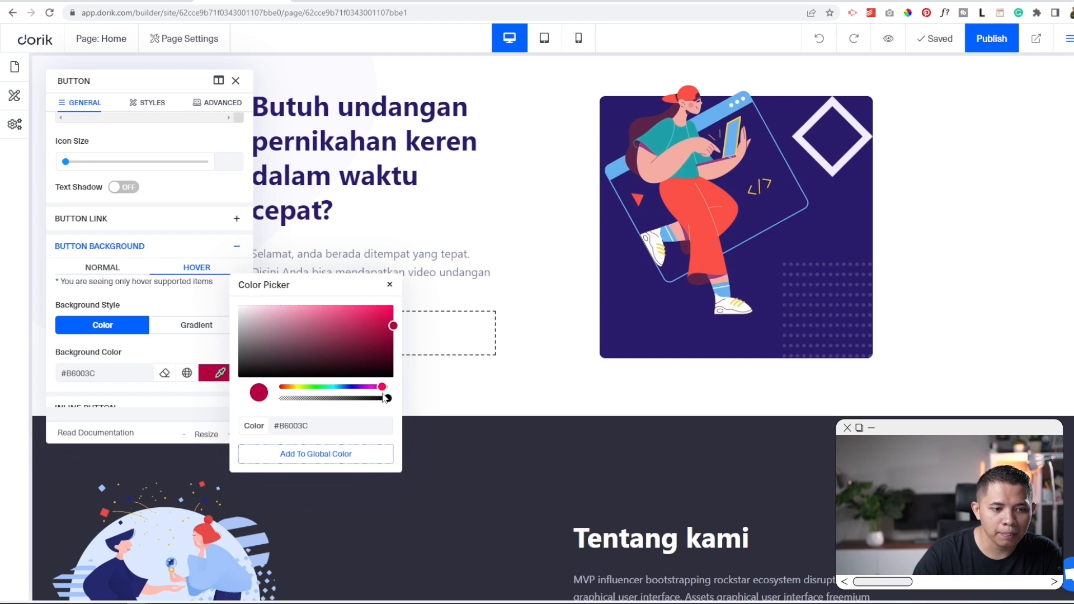
left_click(391, 285)
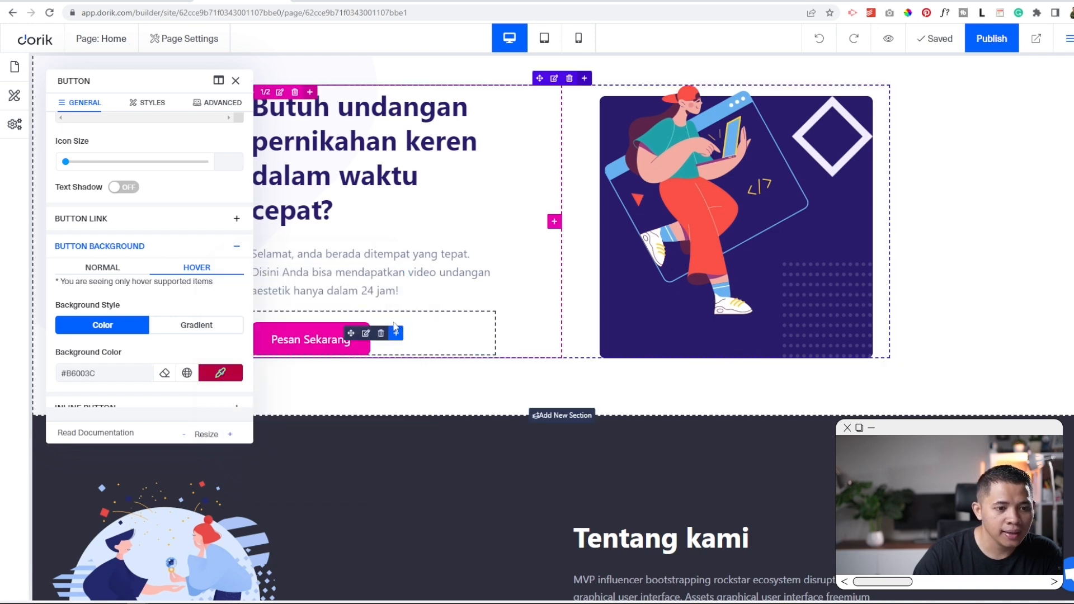
left_click(236, 81)
Change the "Tentang kami" section's background color to pinkish red #FF486E and close the section settings.
scroll(811, 317, "down", 5)
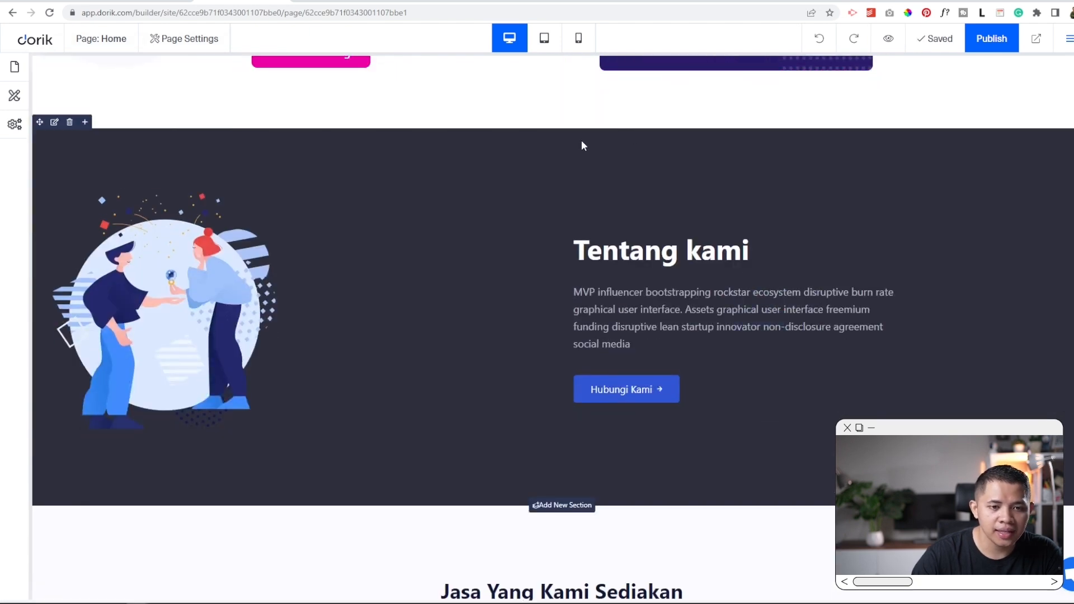
left_click(55, 123)
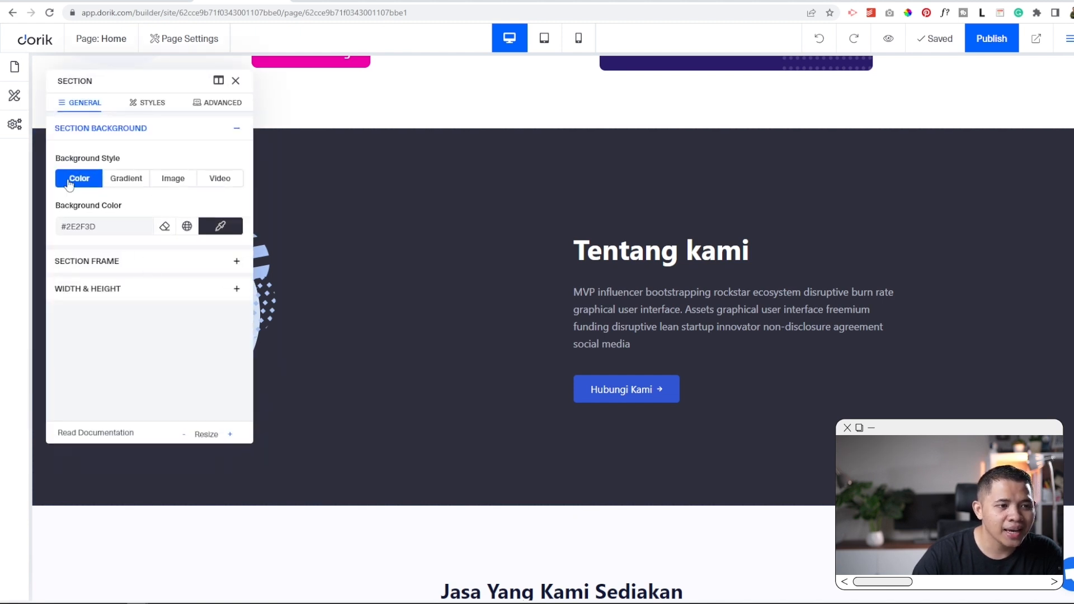
left_click(230, 231)
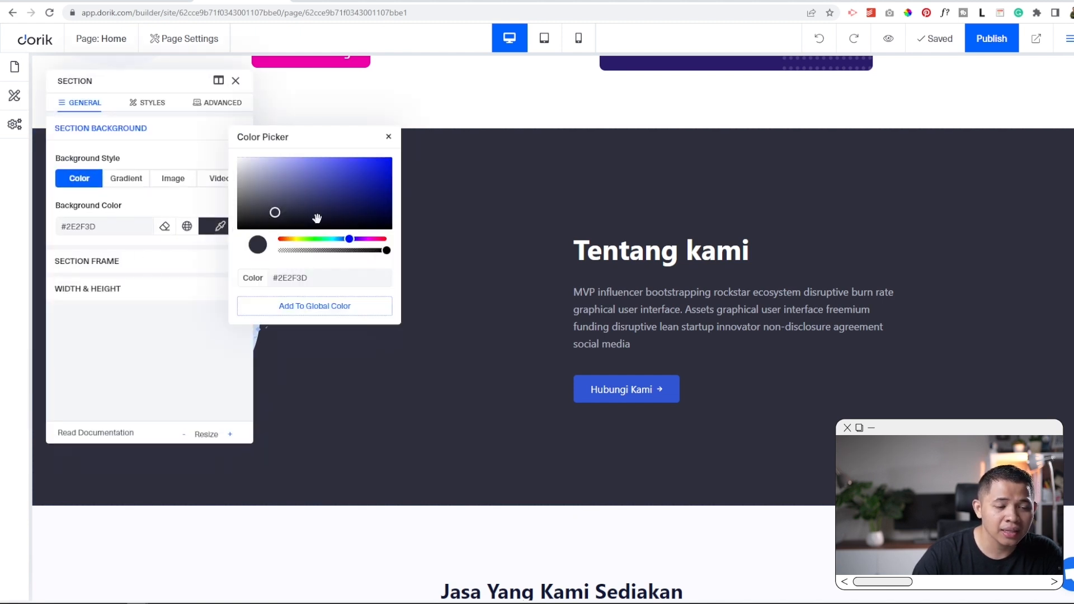
left_click_drag(351, 238, 379, 239)
left_click_drag(322, 174, 332, 158)
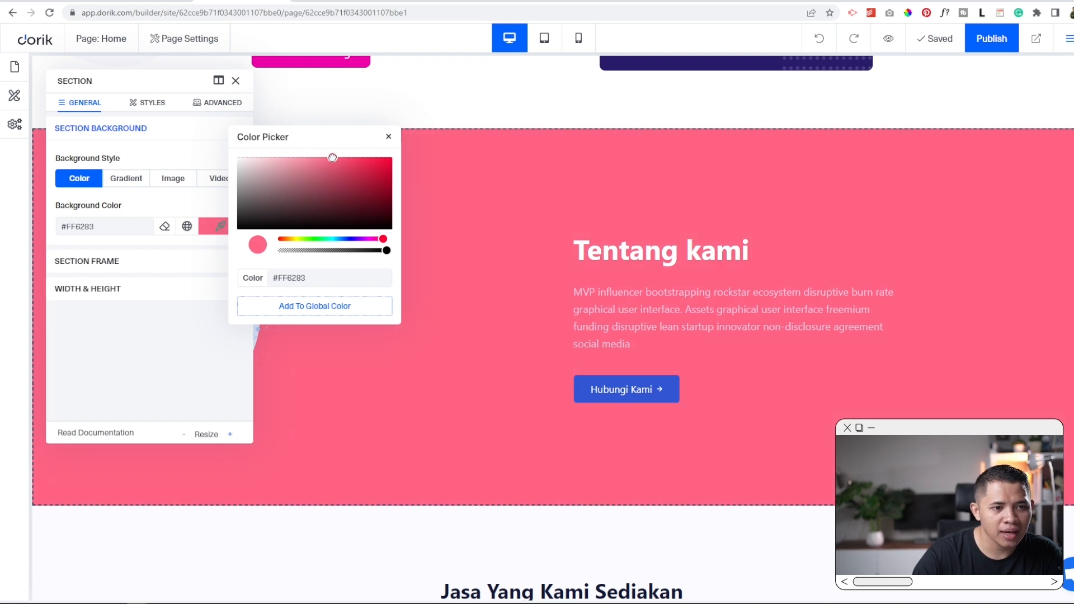
left_click(349, 156)
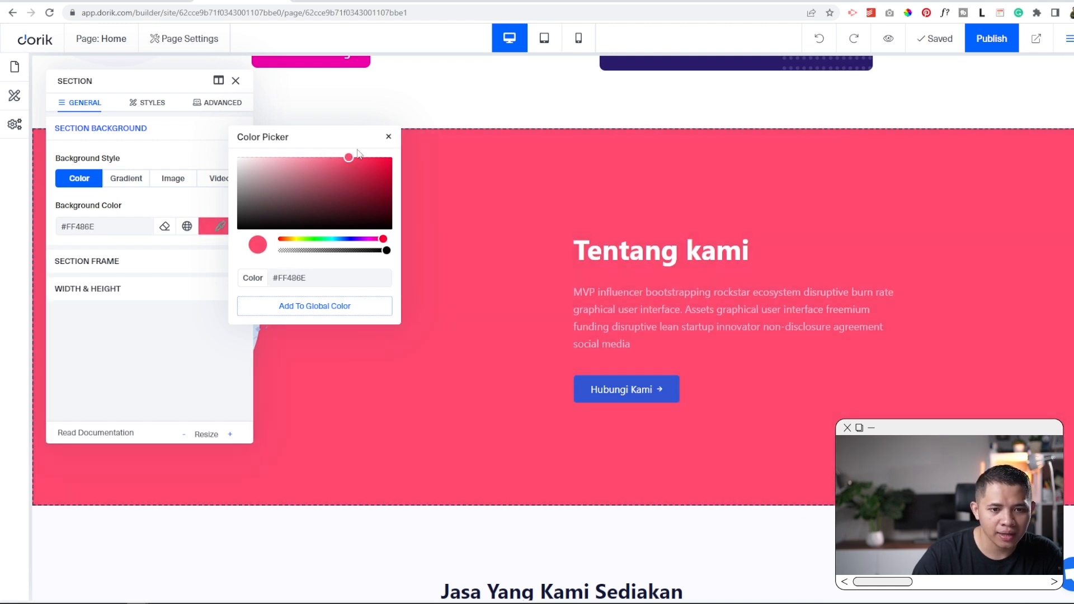
left_click(389, 136)
left_click(235, 80)
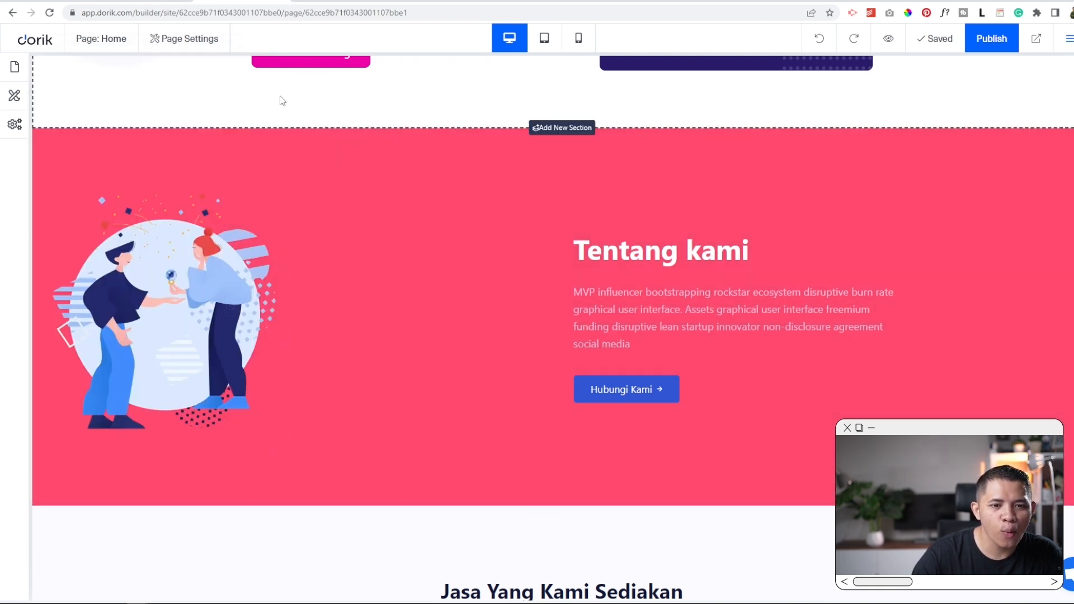
scroll(619, 304, "up", 5)
scroll(751, 209, "down", 9)
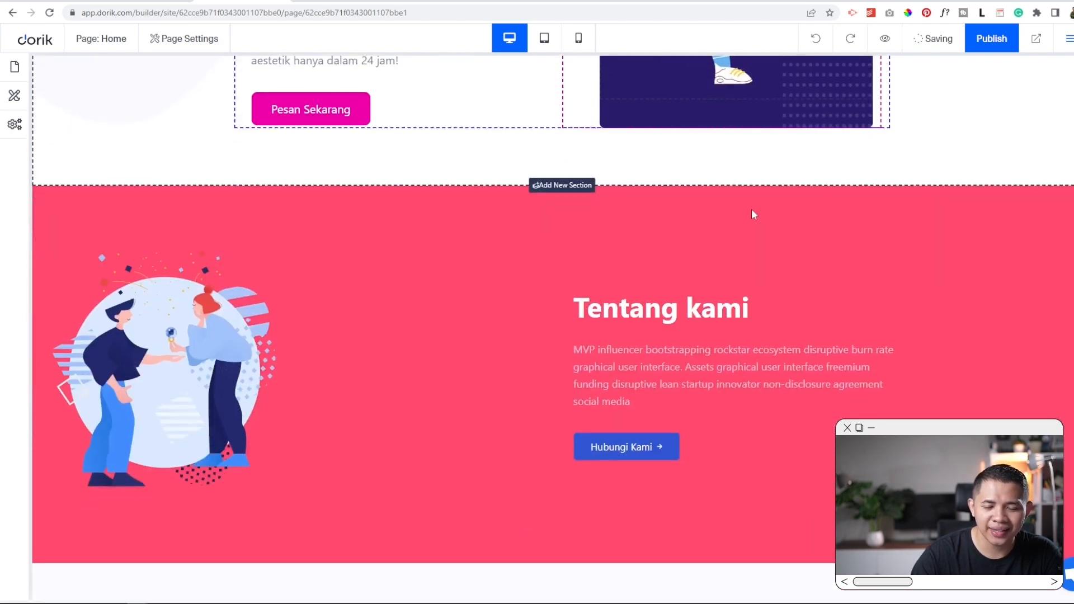
scroll(806, 261, "down", 4)
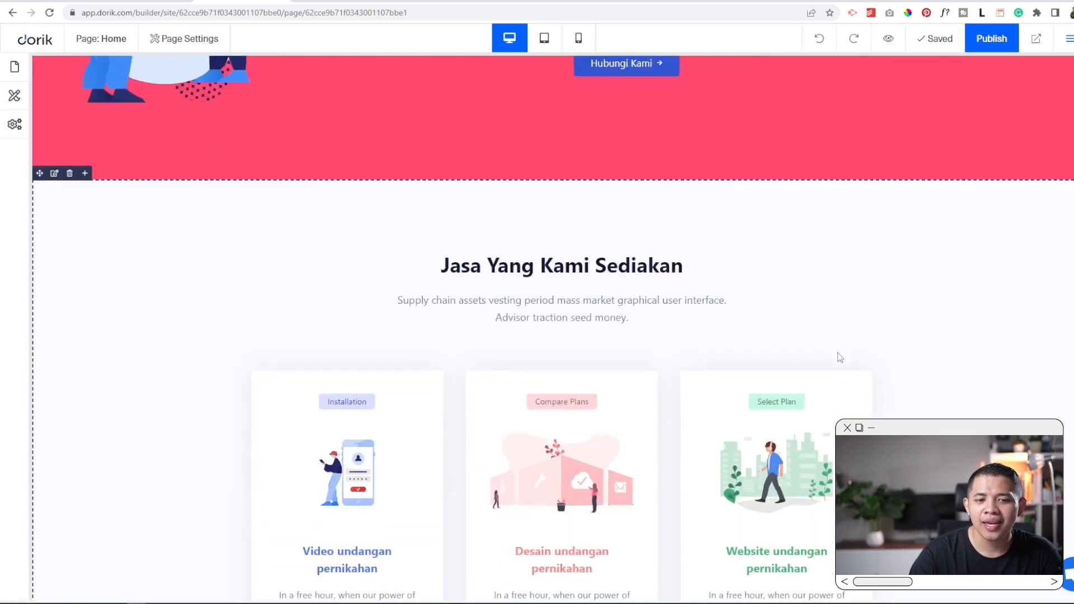
Set the background color of the "Hubungi Kami" button in the "Tentang kami" section to white #FFFFFF.
scroll(972, 302, "down", 3)
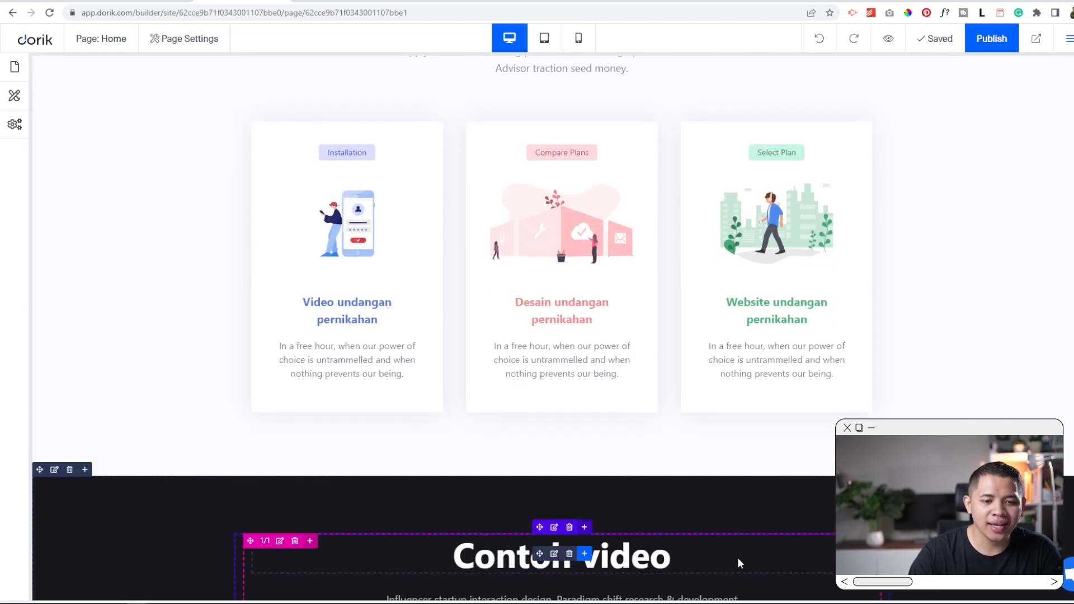
scroll(735, 566, "down", 1)
scroll(557, 478, "down", 4)
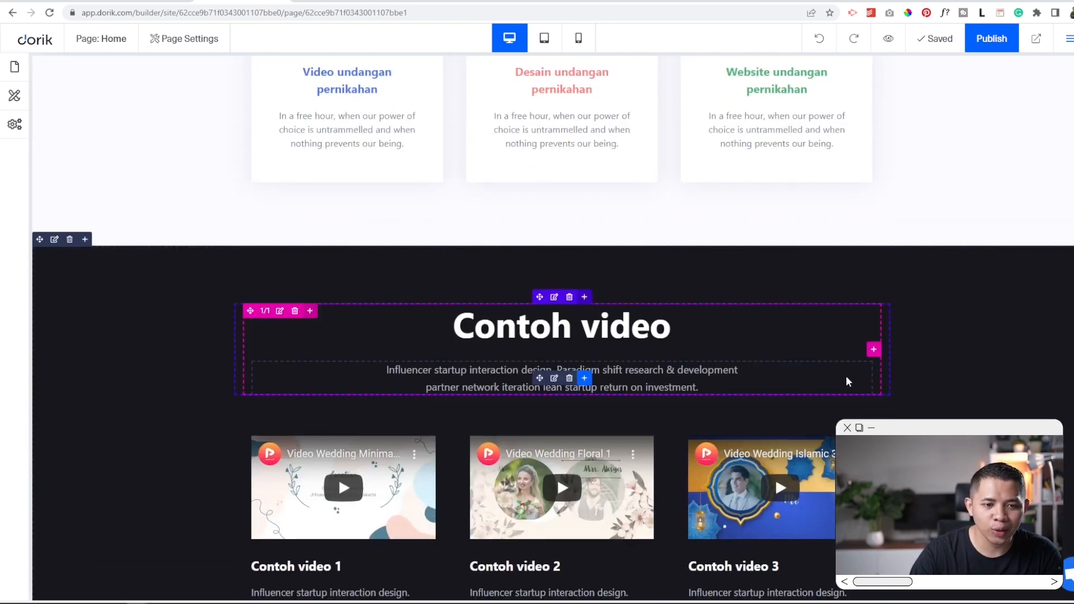
scroll(852, 380, "up", 6)
scroll(852, 371, "up", 10)
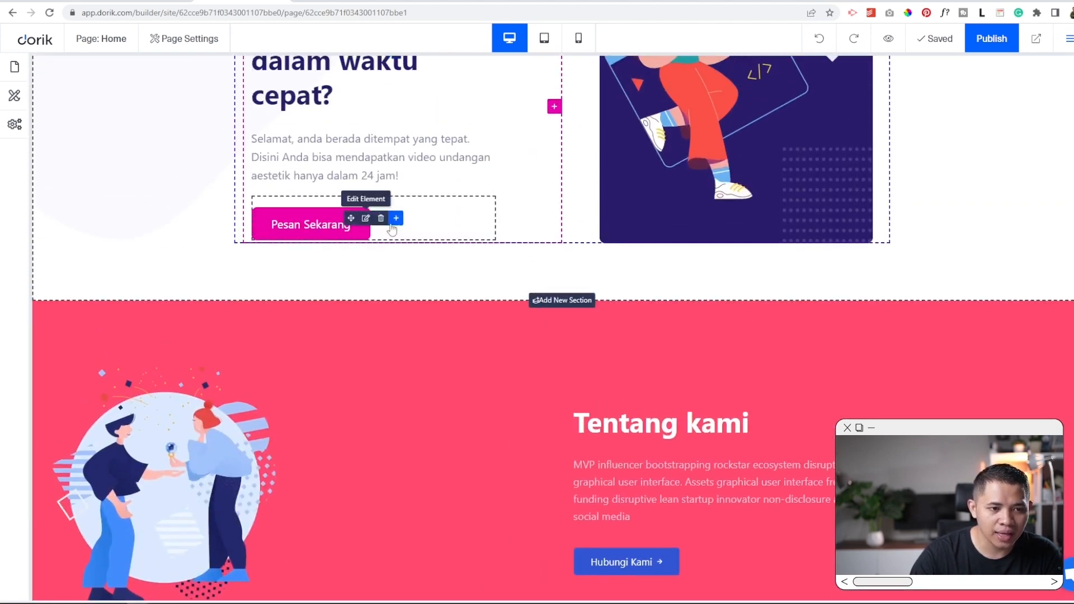
scroll(682, 350, "down", 5)
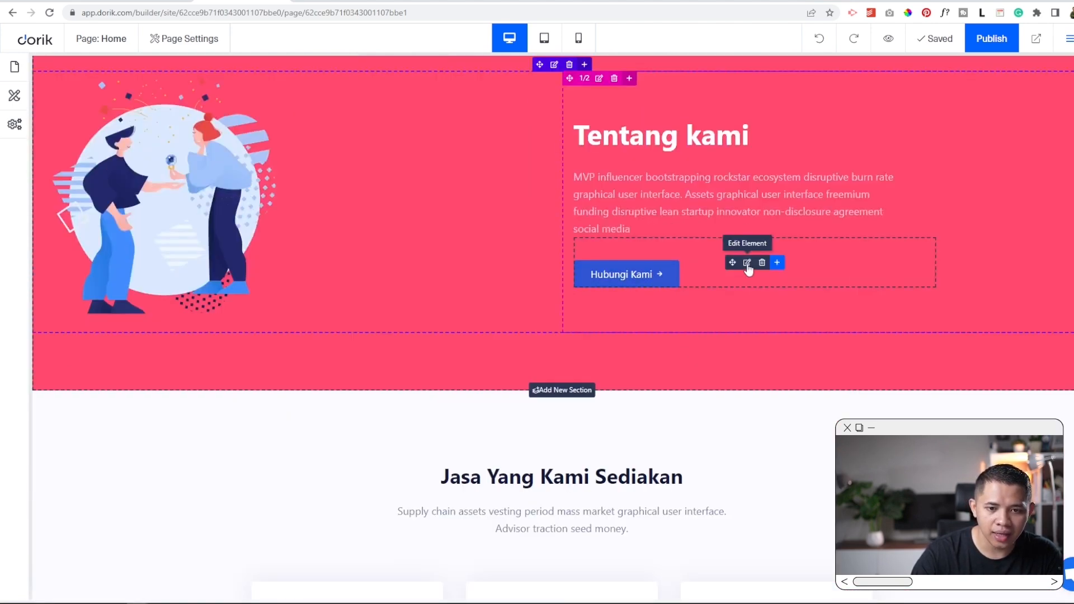
left_click(747, 263)
scroll(171, 324, "down", 5)
scroll(173, 325, "down", 6)
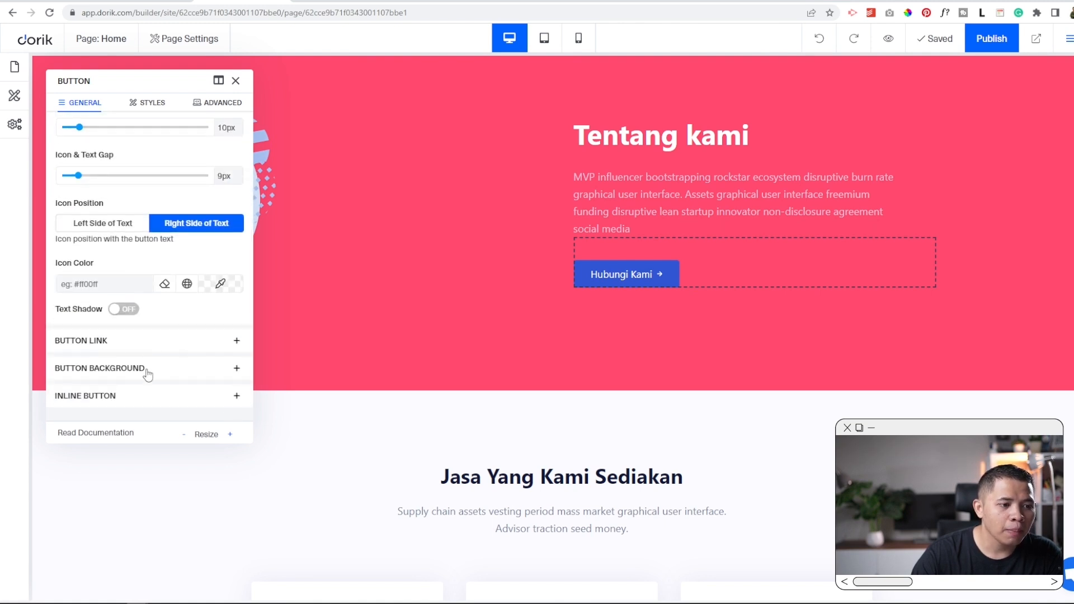
left_click(148, 371)
scroll(149, 335, "down", 2)
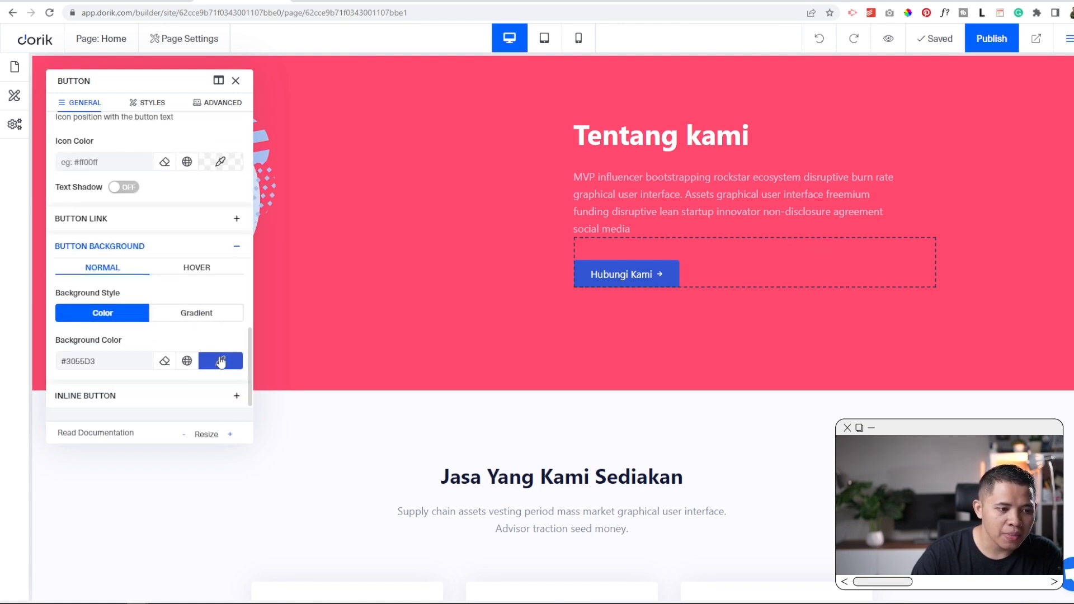
left_click(222, 361)
left_click_drag(292, 301, 173, 262)
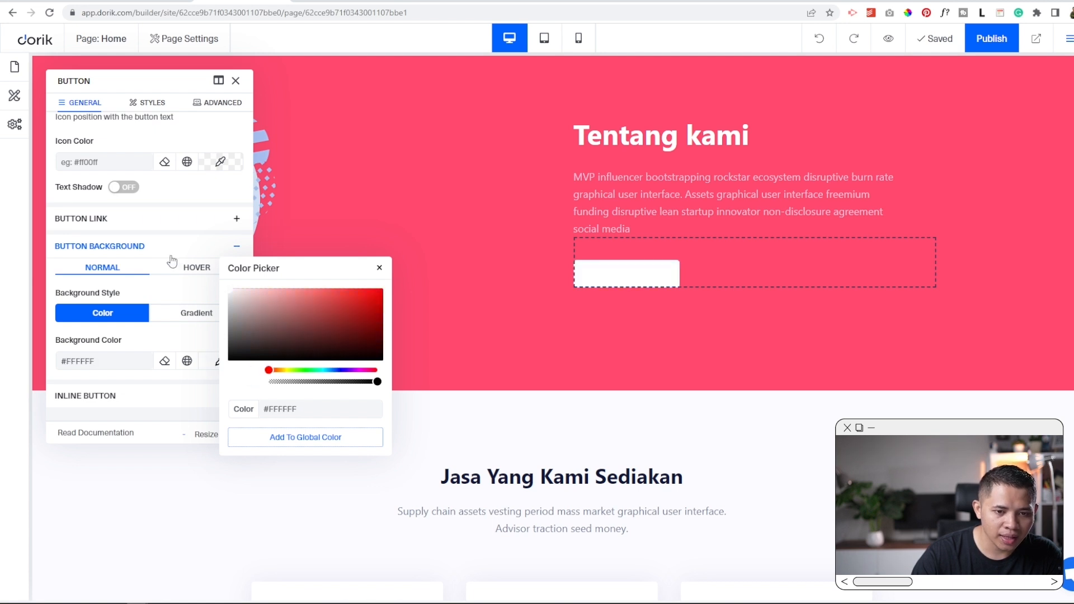
left_click(380, 269)
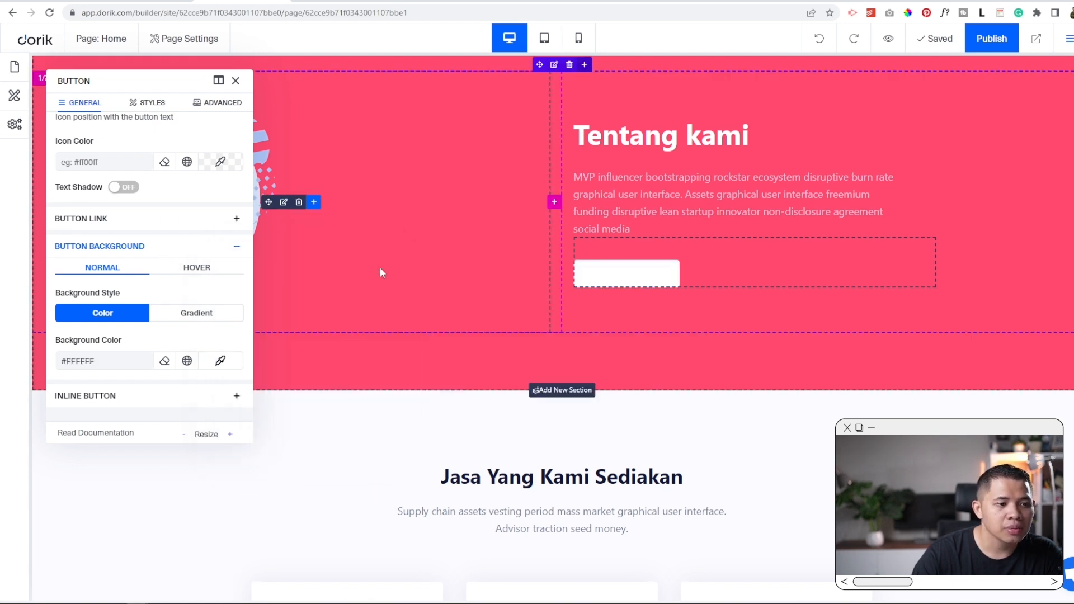
Set the "Hubungi Kami" button's text color to black #000000 and close its settings.
scroll(168, 263, "up", 8)
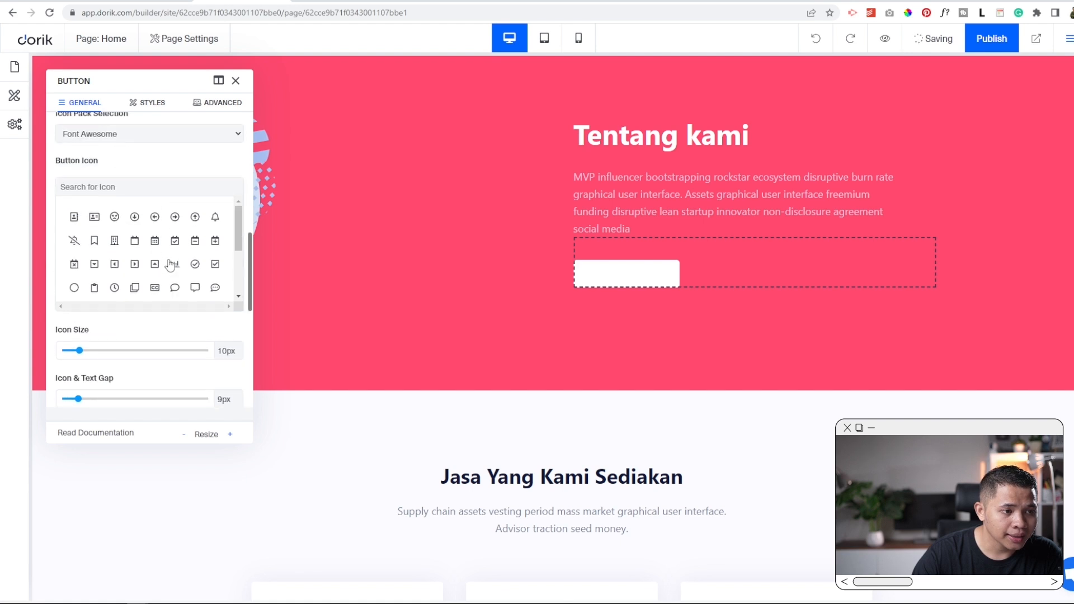
scroll(170, 251, "up", 3)
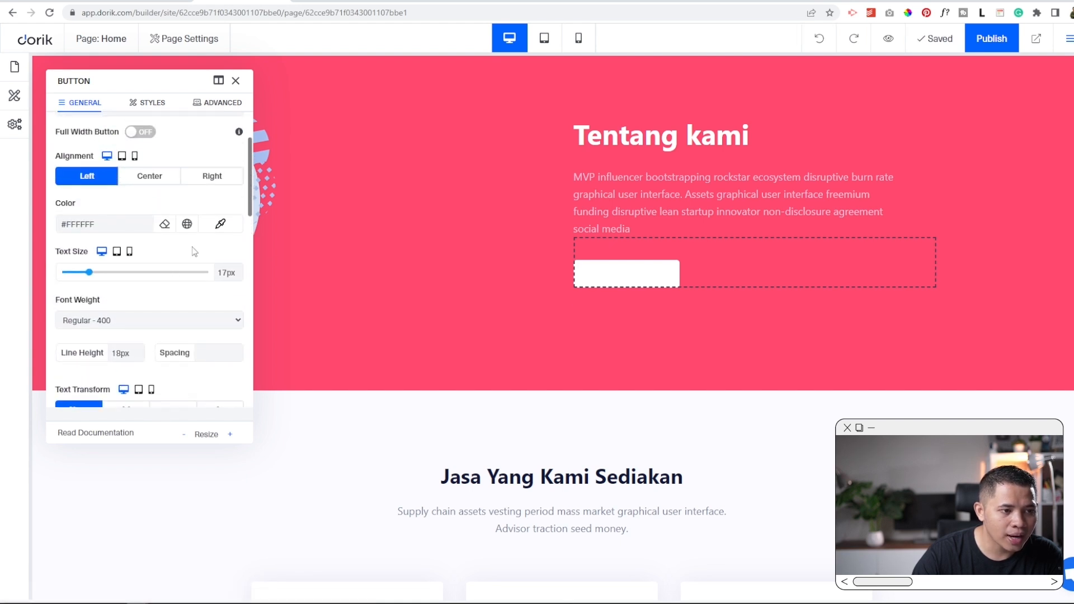
left_click(221, 224)
left_click_drag(253, 205, 165, 241)
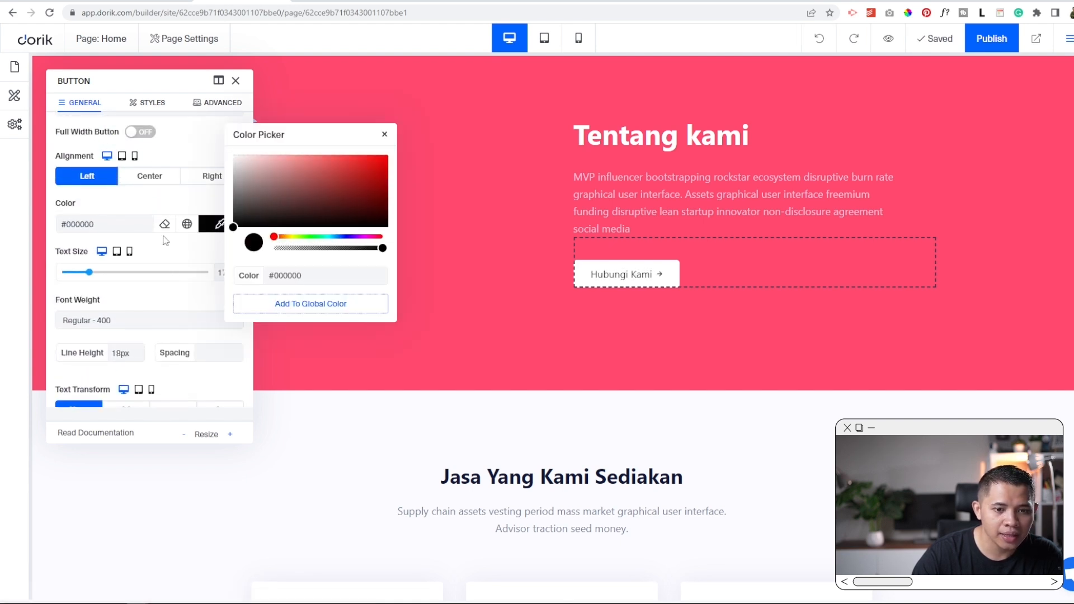
left_click(385, 135)
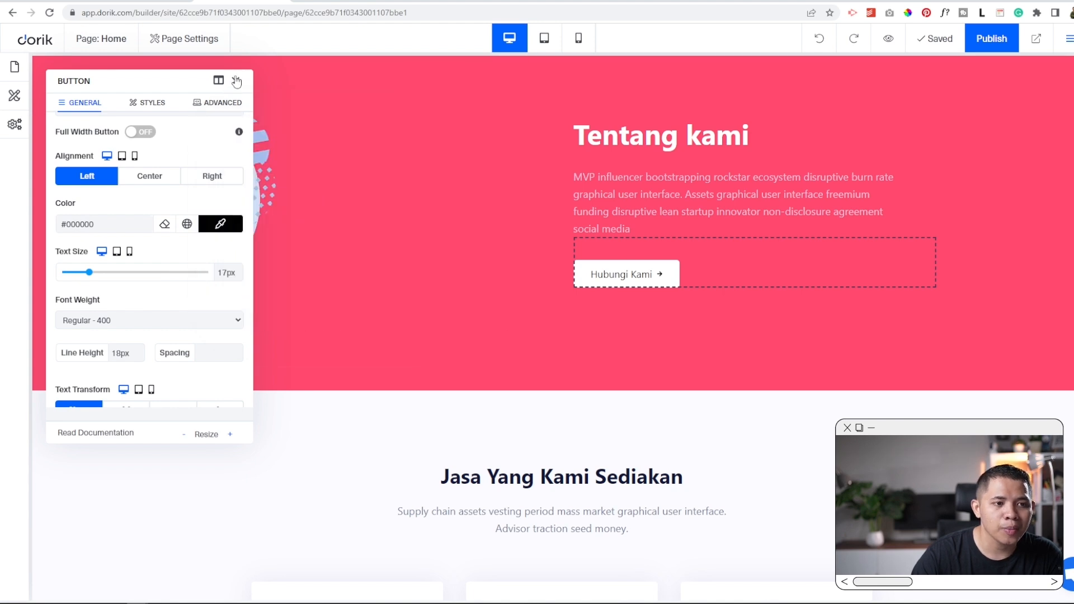
left_click(237, 82)
Set the "Jasa Yang Kami Sediakan" section's background color to white #FFFFFF and close the section settings.
scroll(512, 370, "down", 5)
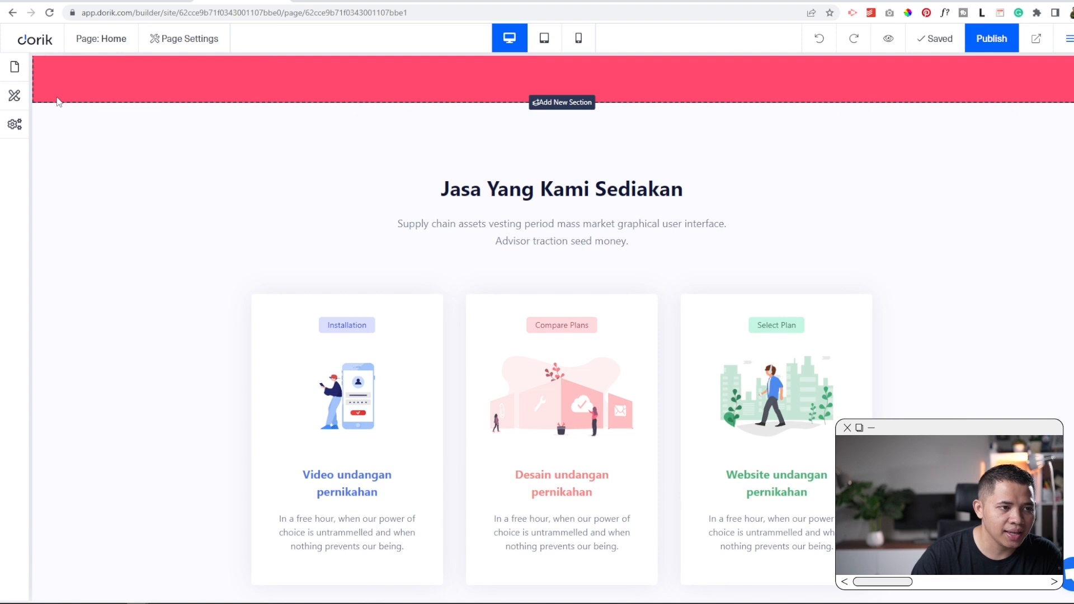
left_click(55, 98)
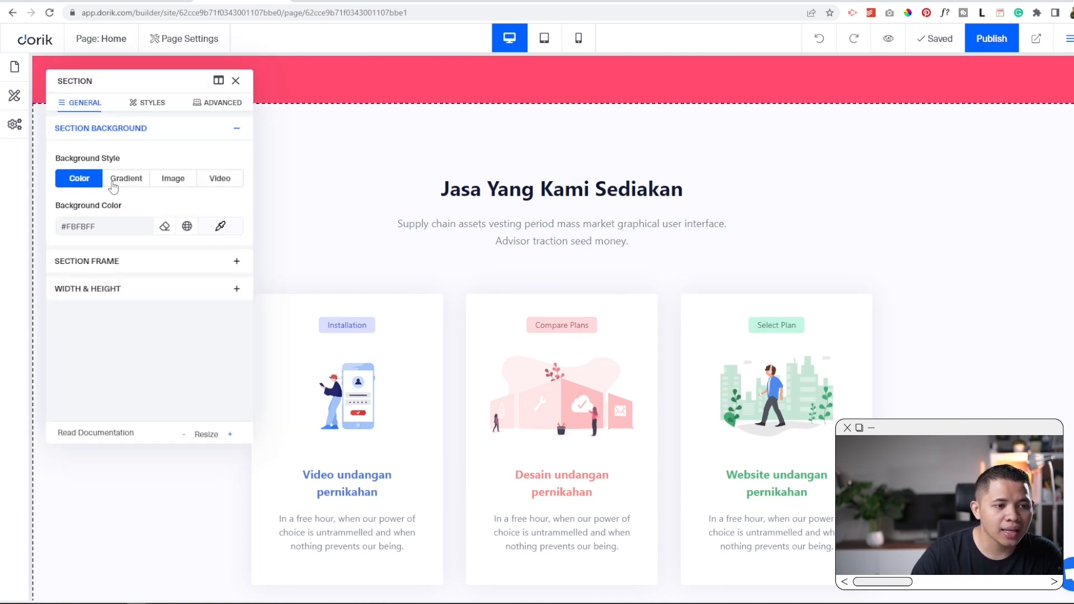
left_click(211, 228)
left_click_drag(258, 201, 186, 142)
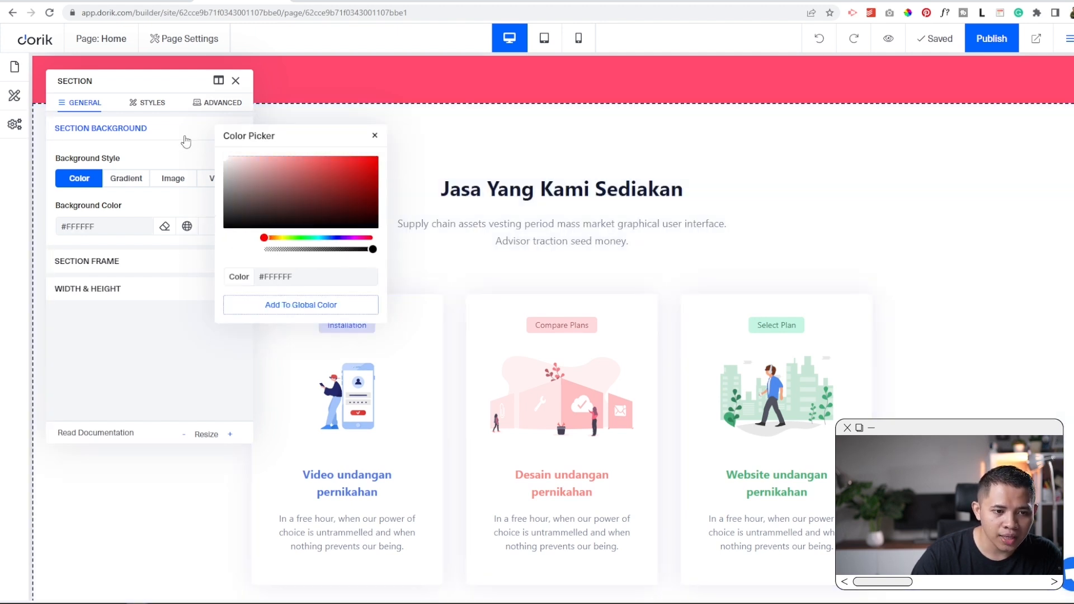
left_click(374, 137)
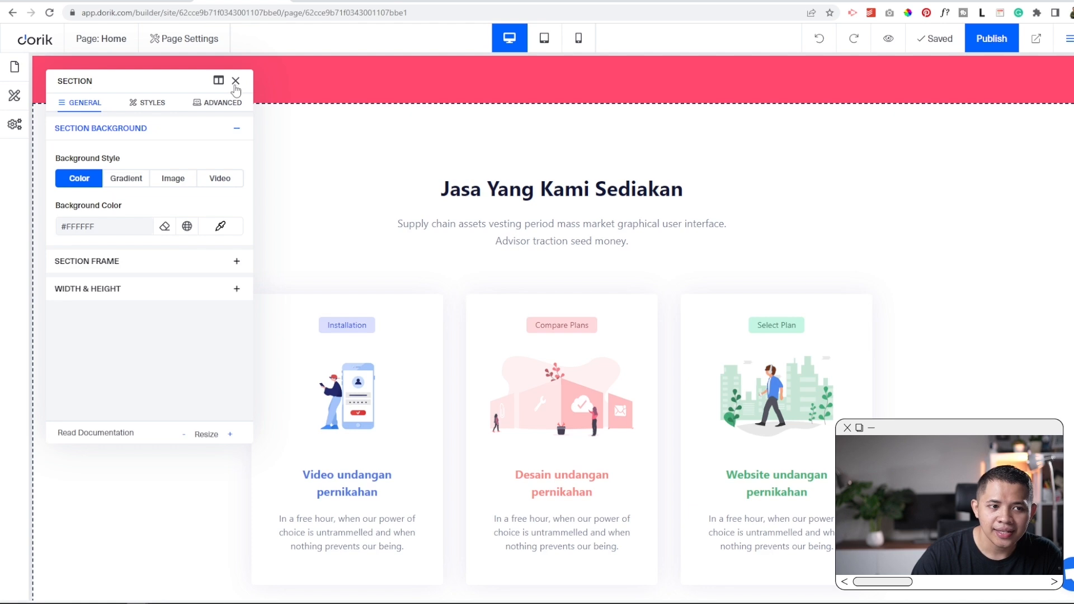
left_click(236, 81)
Look over the recolored page sections, from the opening section through "Tentang kami" to "Jasa Yang Kami Sediakan".
scroll(995, 313, "down", 5)
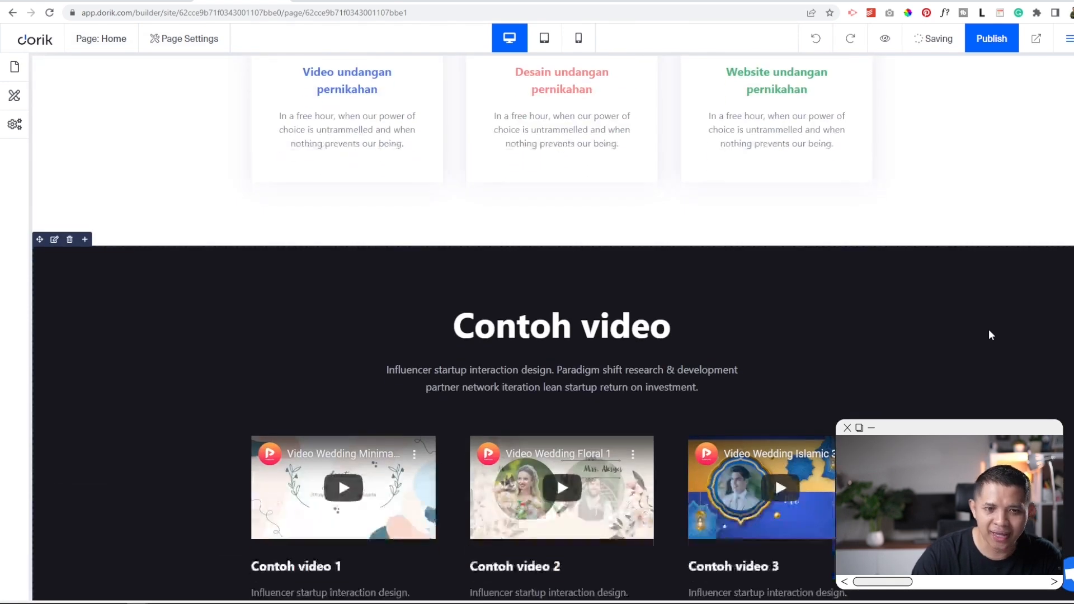
scroll(935, 312, "down", 5)
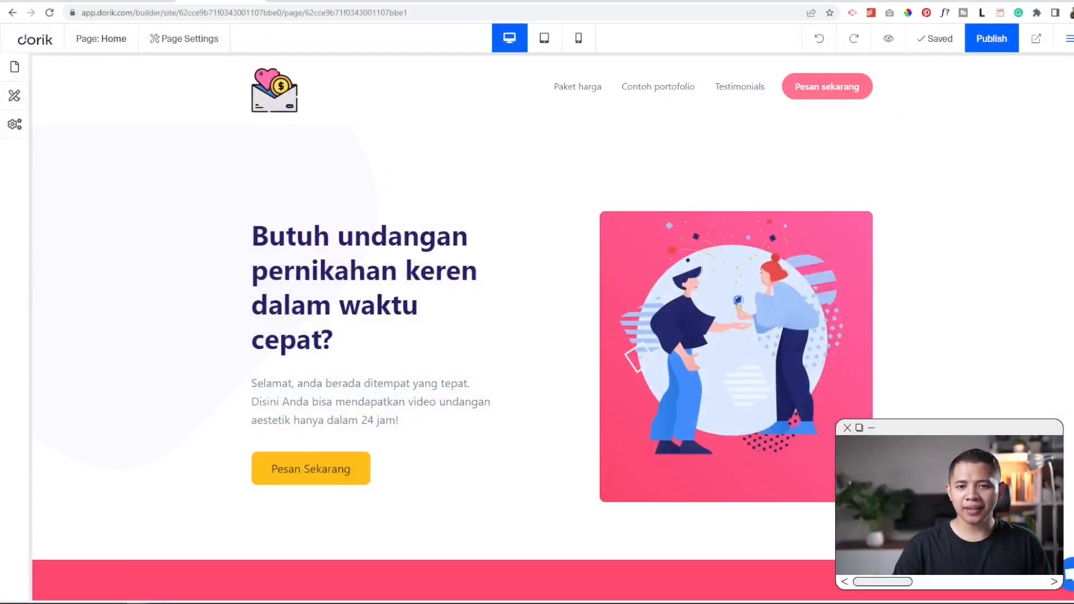
scroll(956, 273, "down", 3)
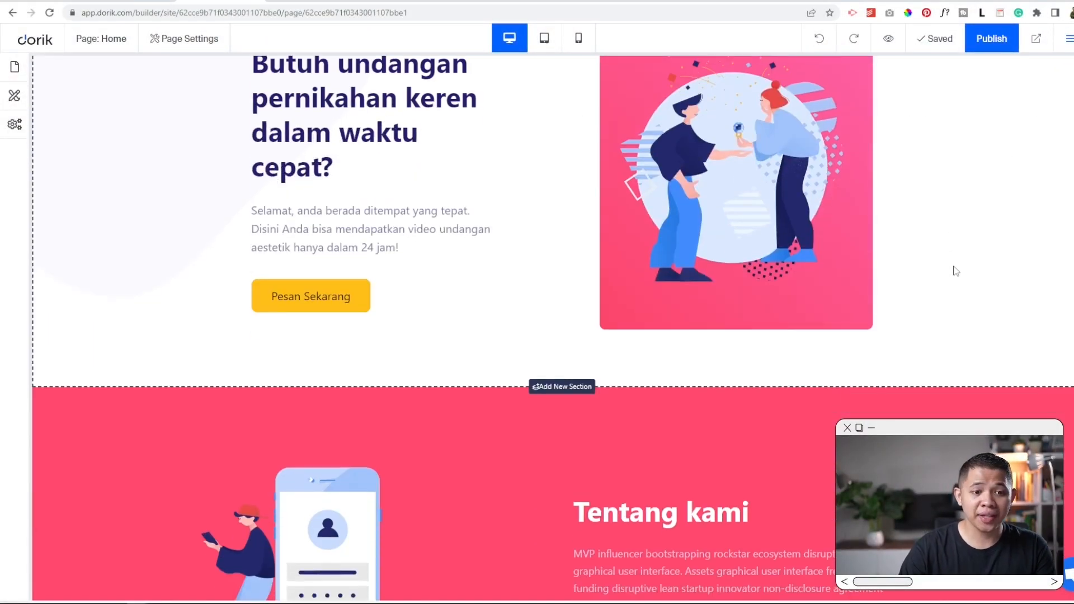
scroll(948, 282, "down", 5)
scroll(948, 279, "up", 8)
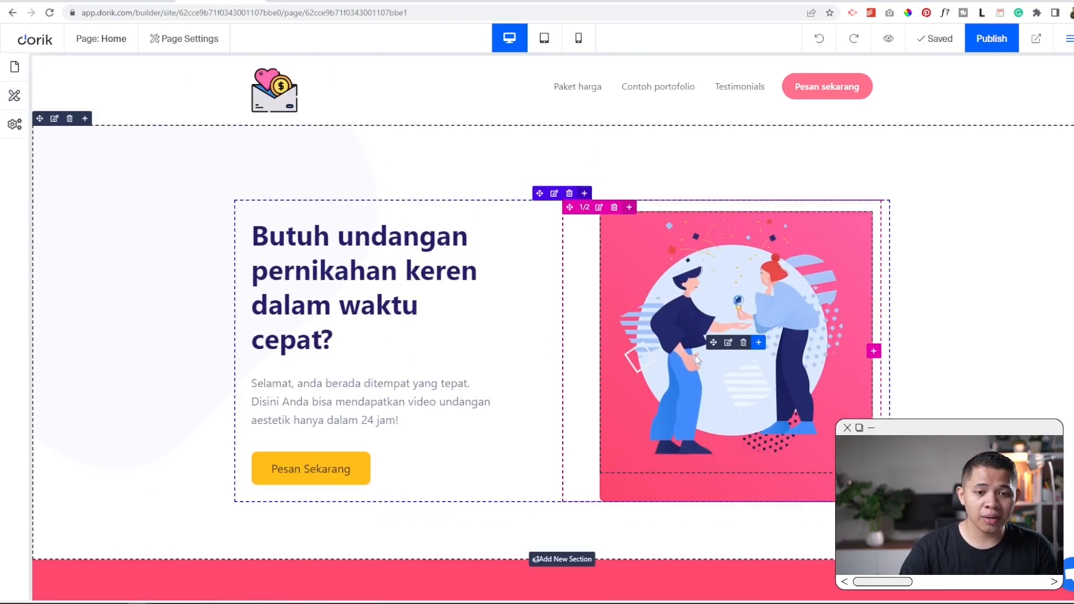
scroll(704, 389, "down", 6)
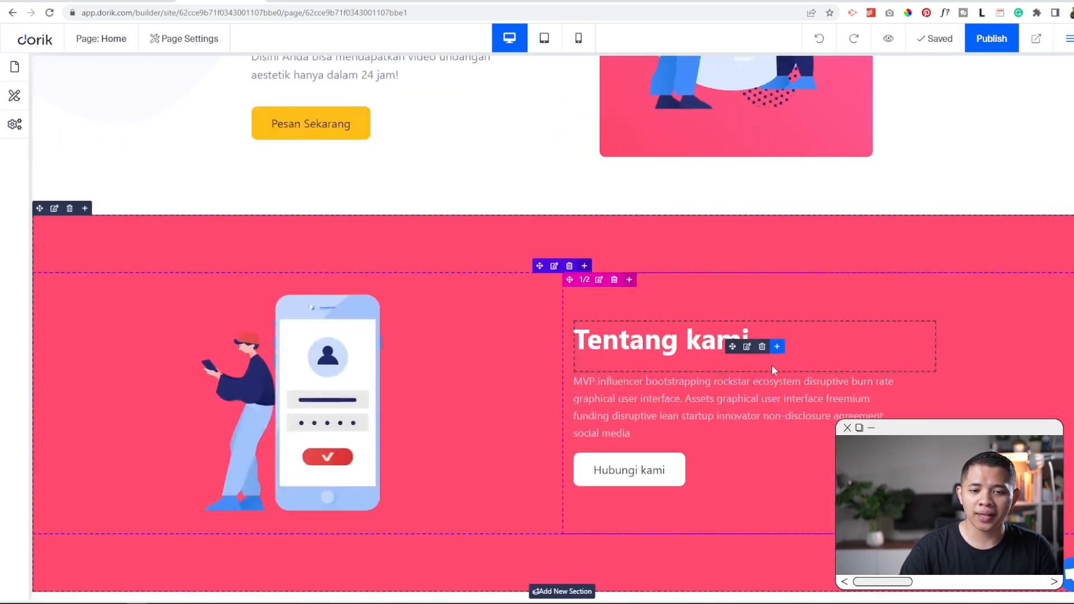
scroll(901, 333, "down", 5)
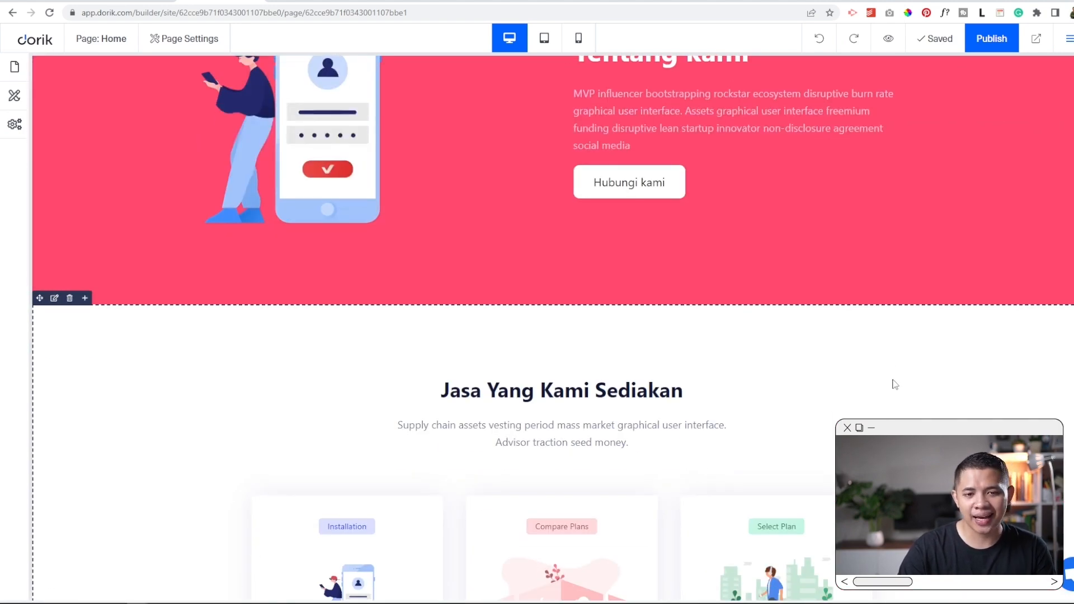
scroll(895, 371, "up", 11)
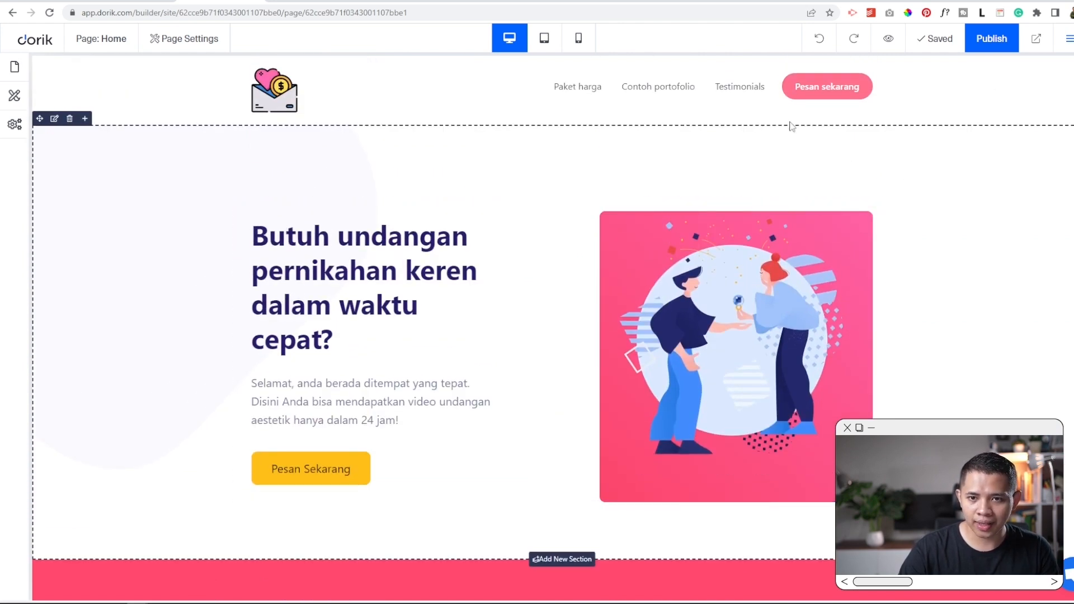
Save the page and publish the site with project name "Landing page" on the Dorik.io subdomain "weddingjasa".
left_click(938, 42)
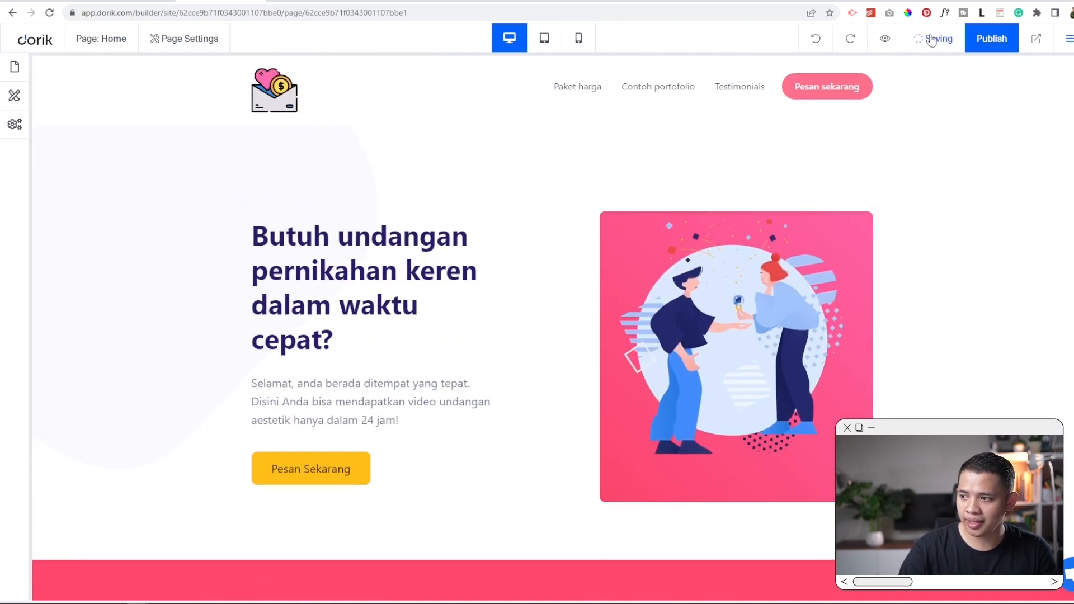
left_click(992, 39)
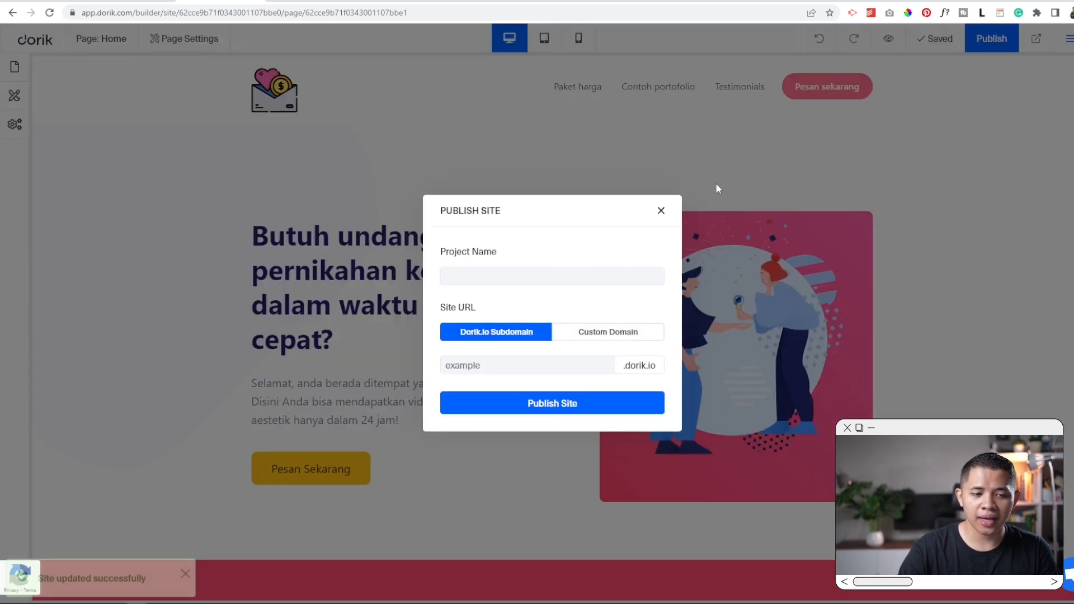
left_click(494, 280)
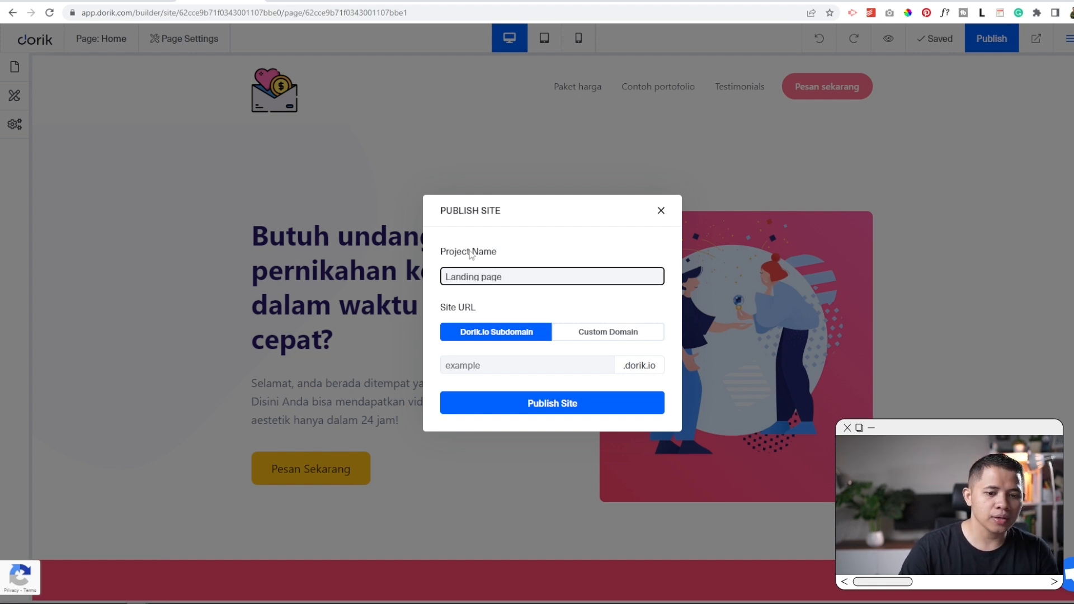
left_click(485, 367)
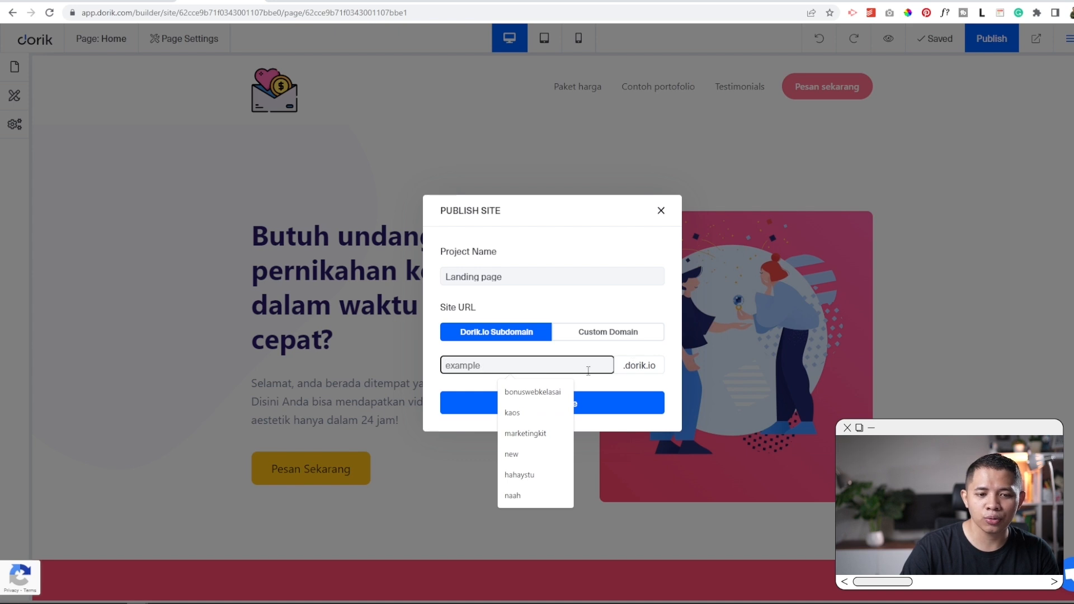
type("weddingjasa")
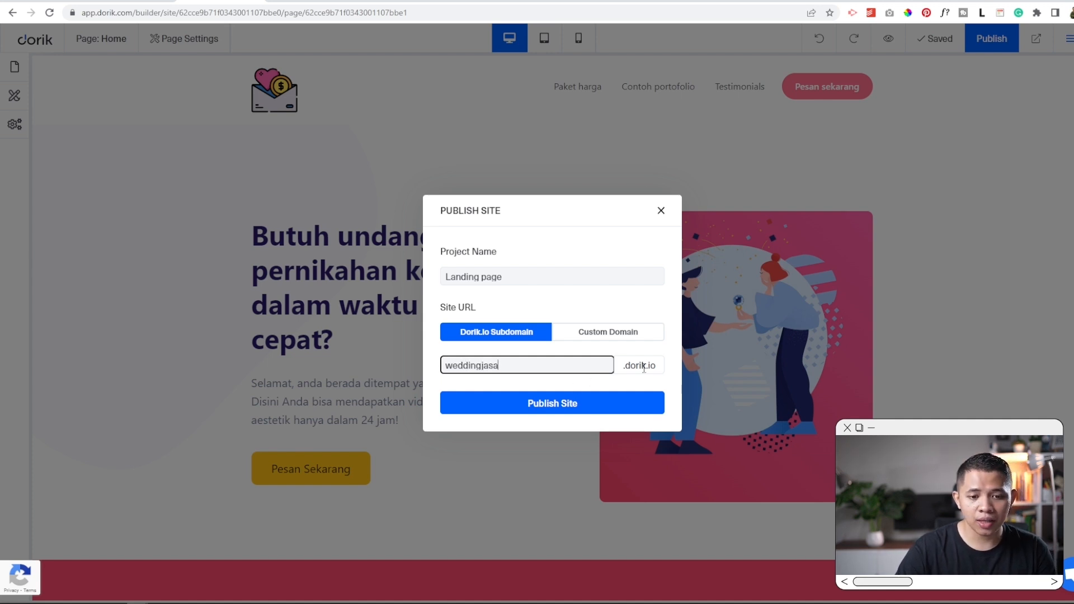
left_click(554, 411)
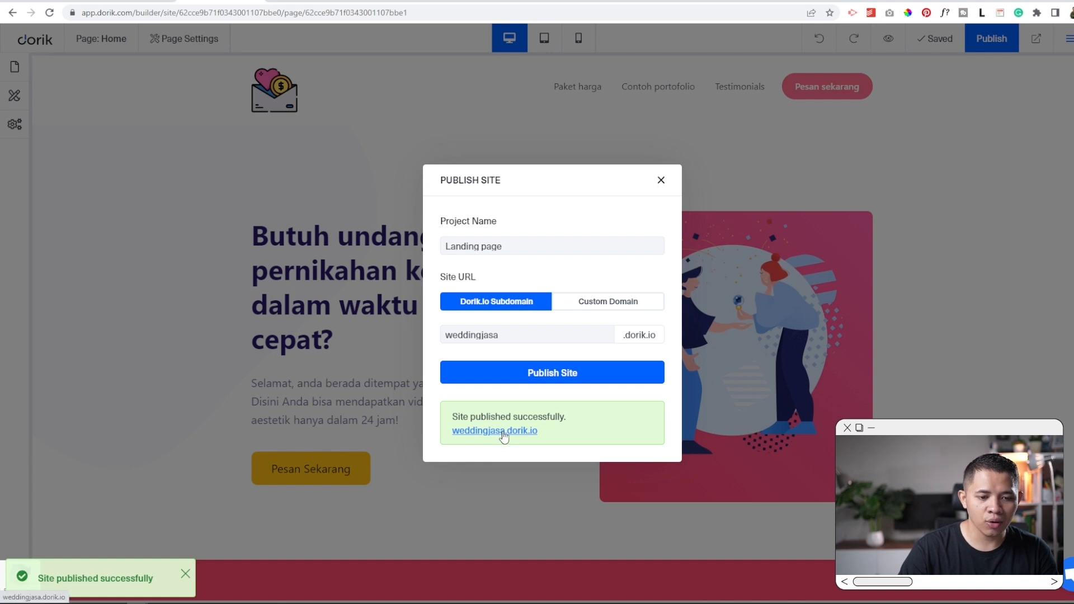
Open the published site weddingjasa.dorik.io and look through the whole page and back up.
left_click(504, 432)
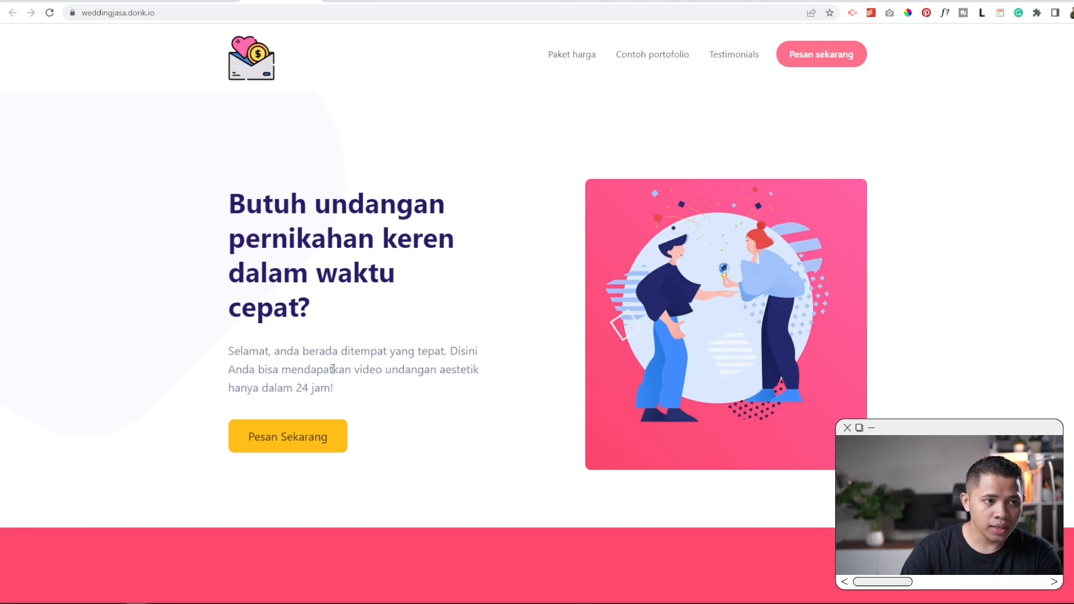
scroll(356, 394, "down", 7)
scroll(358, 398, "down", 14)
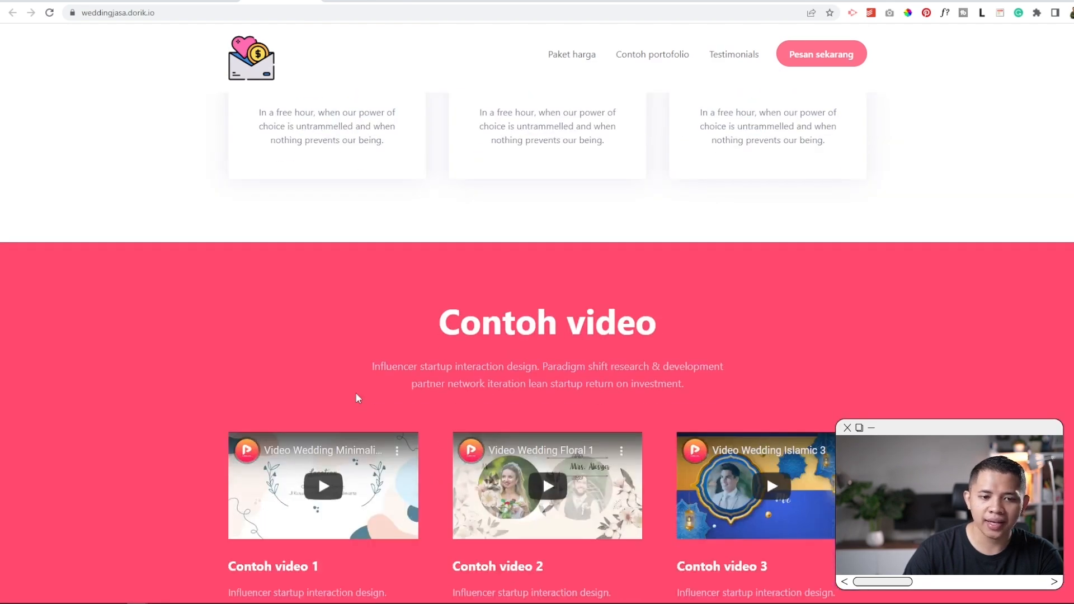
scroll(358, 397, "down", 20)
scroll(355, 393, "down", 3)
scroll(357, 401, "up", 12)
scroll(357, 401, "up", 20)
scroll(358, 407, "up", 6)
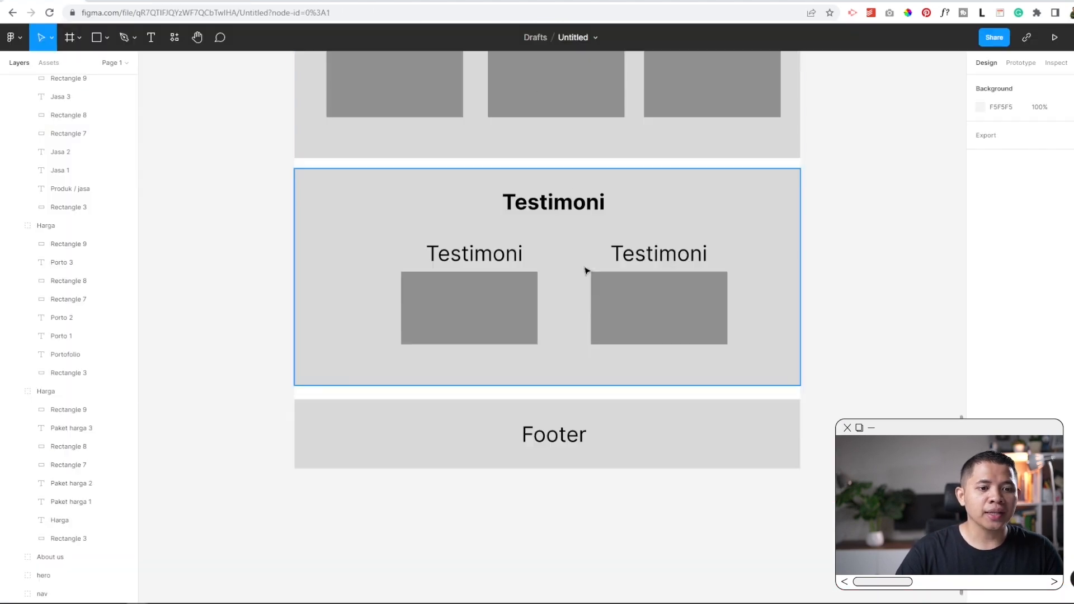
Review the wireframe in Figma, then switch to the Dorik editor and compare the page's sections with it.
scroll(614, 306, "up", 9)
scroll(614, 306, "up", 5)
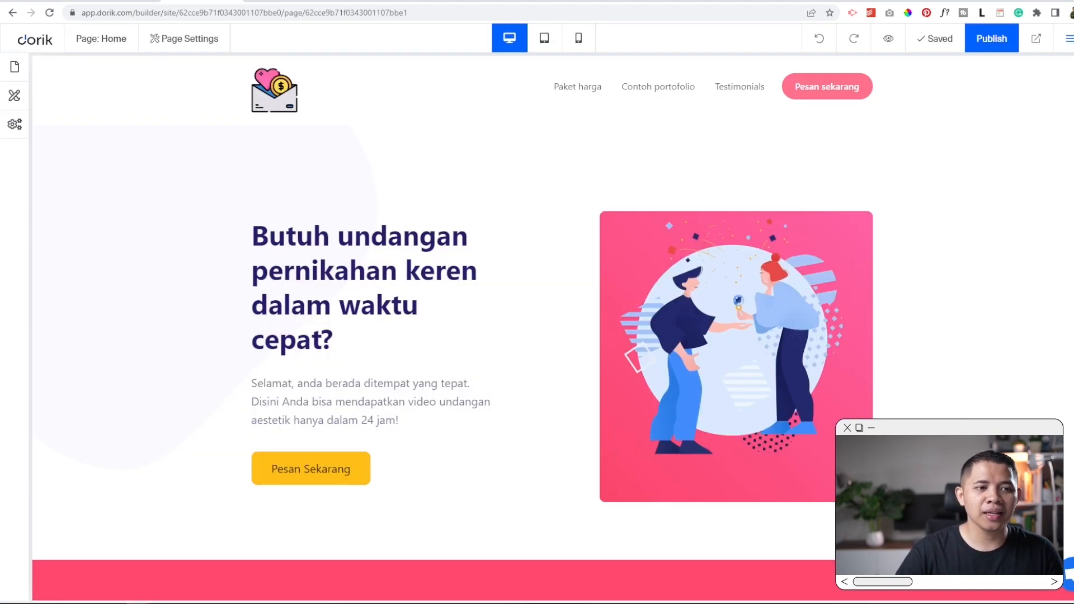
scroll(564, 246, "down", 18)
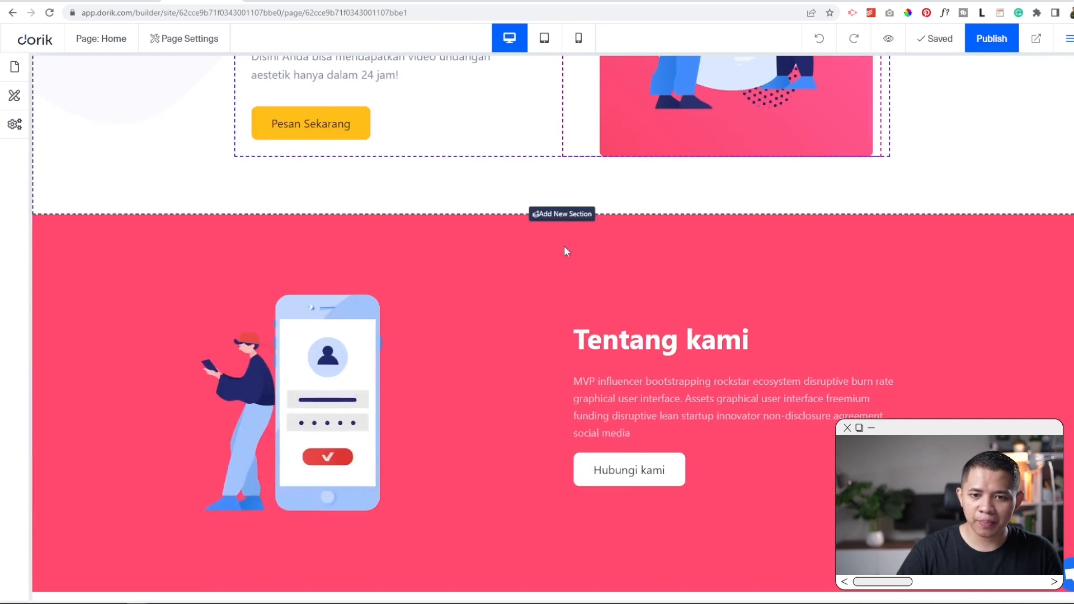